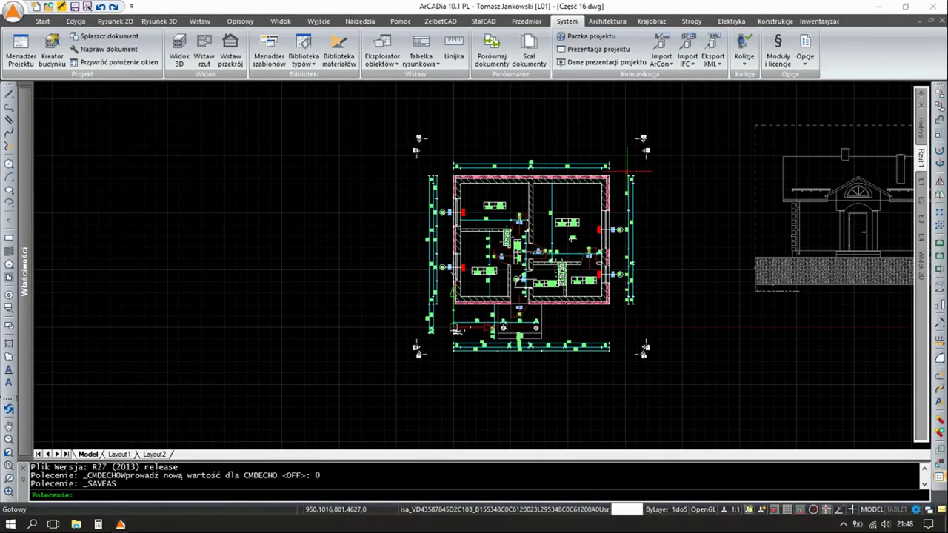
# Remove the first elevation view beside the floor plan
pyautogui.click(638, 124)
pyautogui.click(654, 163)
pyautogui.rightClick(917, 187)
pyautogui.click(901, 207)
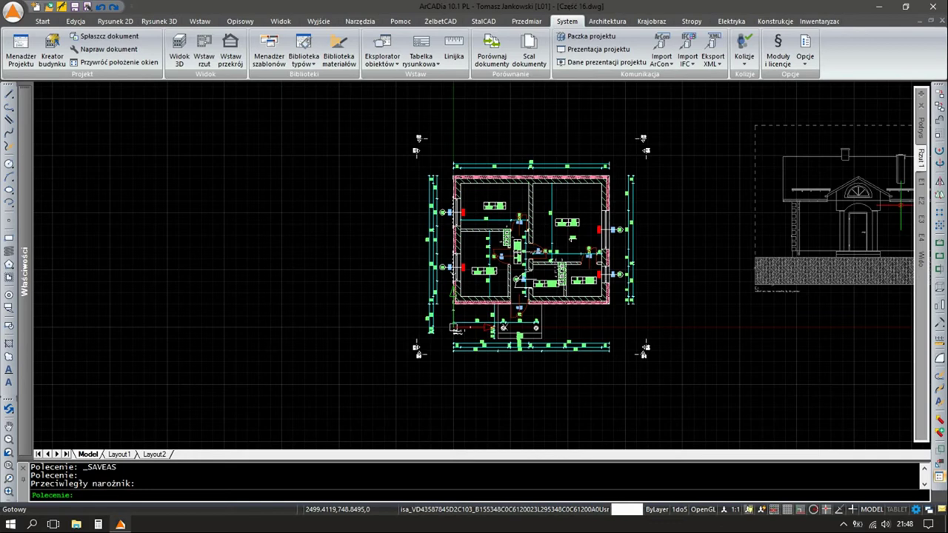
pyautogui.click(917, 205)
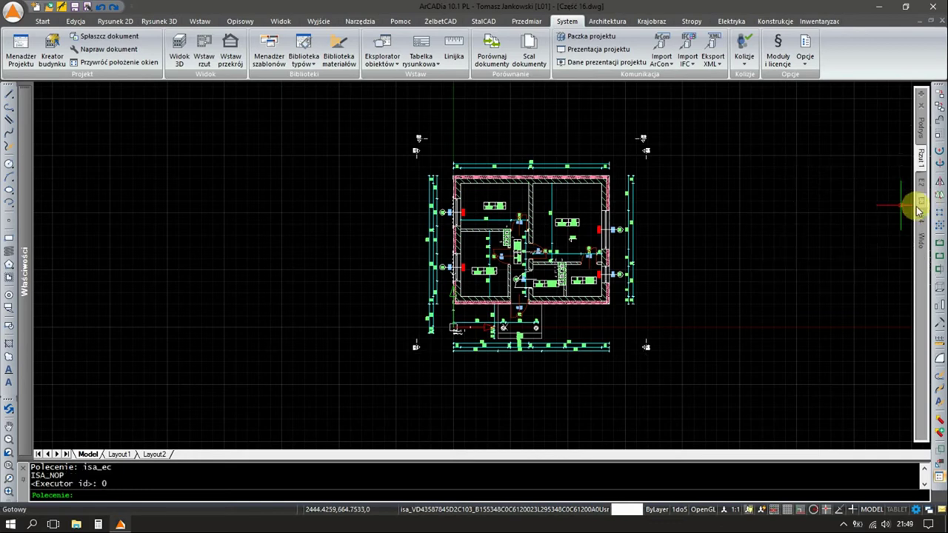
# Delete the remaining elevation views, including E3, with 'Usuń widok'
pyautogui.click(922, 187)
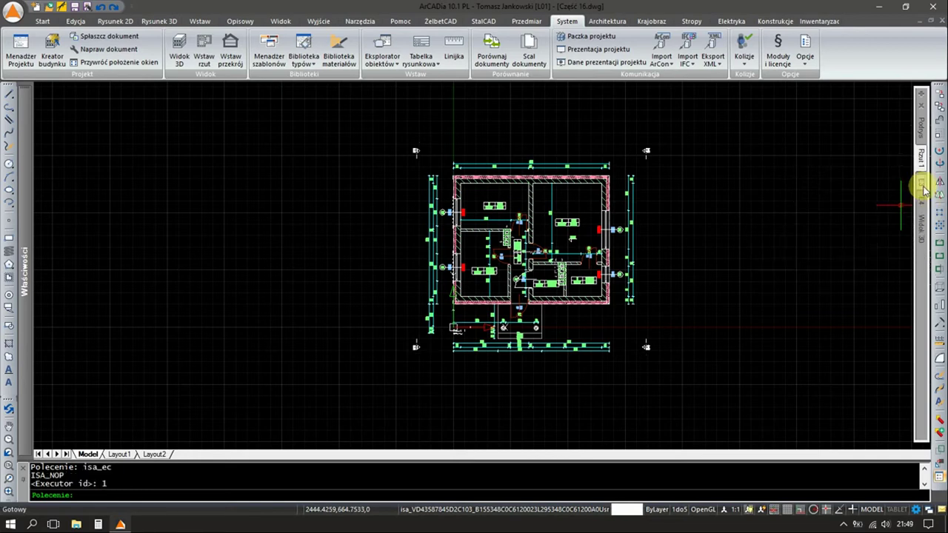
pyautogui.rightClick(923, 190)
pyautogui.click(922, 205)
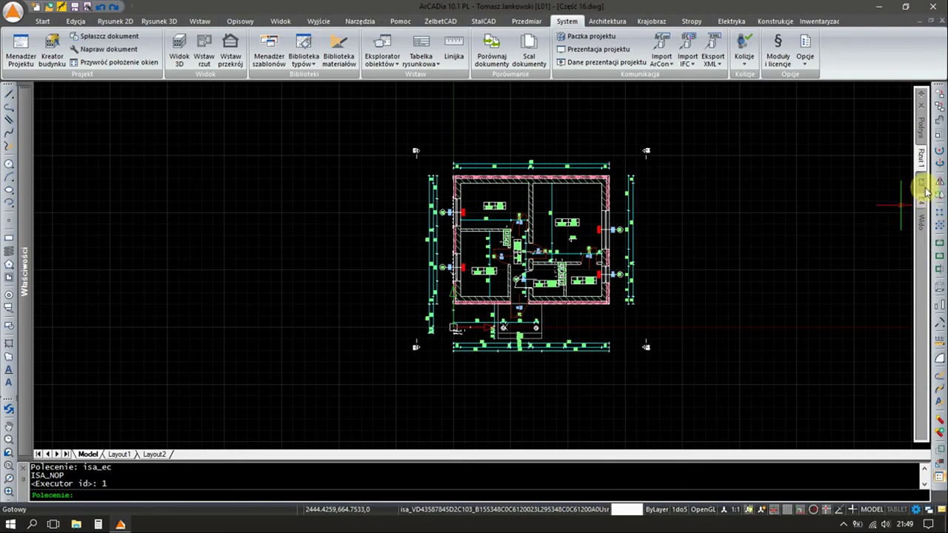
pyautogui.rightClick(924, 188)
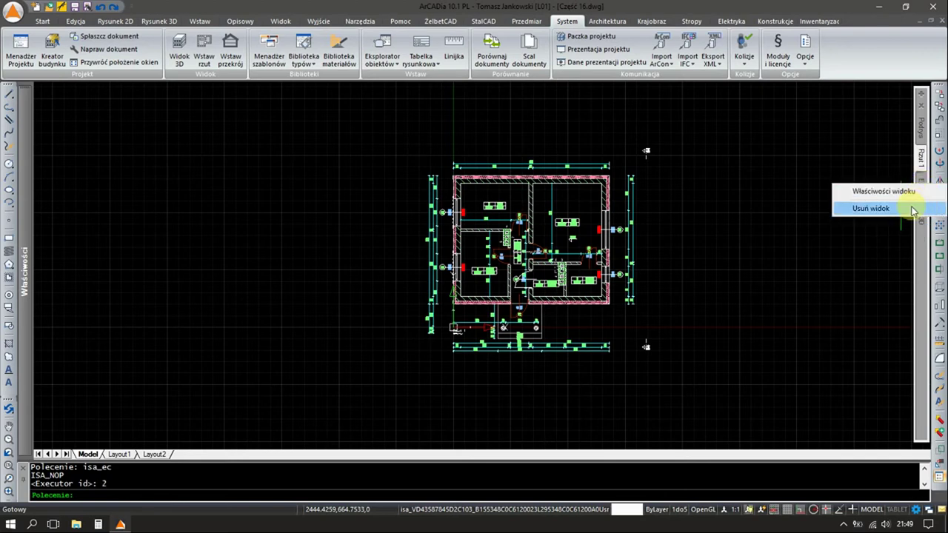
pyautogui.click(868, 207)
pyautogui.scroll(-2, 911, 205)
pyautogui.scroll(-2, 588, 277)
pyautogui.scroll(3, 493, 283)
pyautogui.scroll(2, 526, 320)
# Make Dach 1 the current level and show the 1. Poddasze walls and chimneys
pyautogui.click(918, 154)
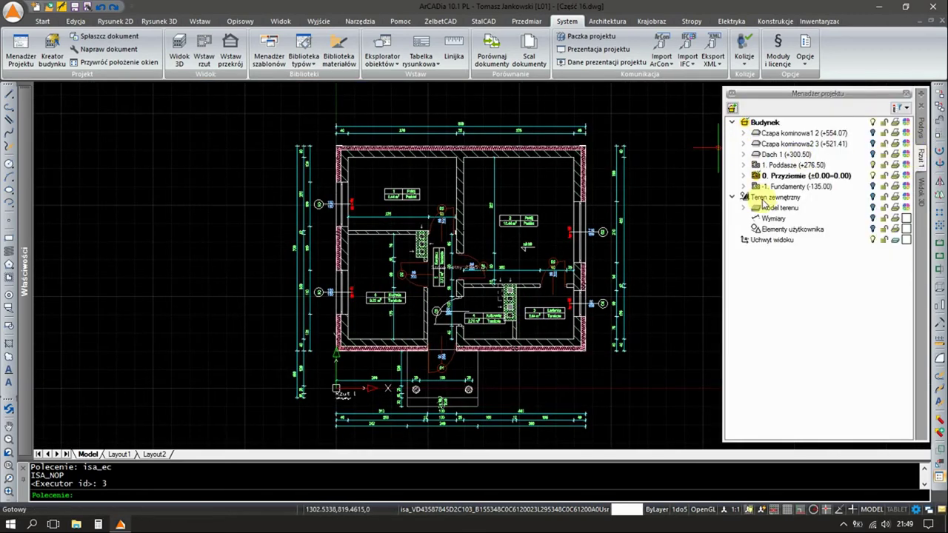
pyautogui.click(786, 154)
pyautogui.click(873, 153)
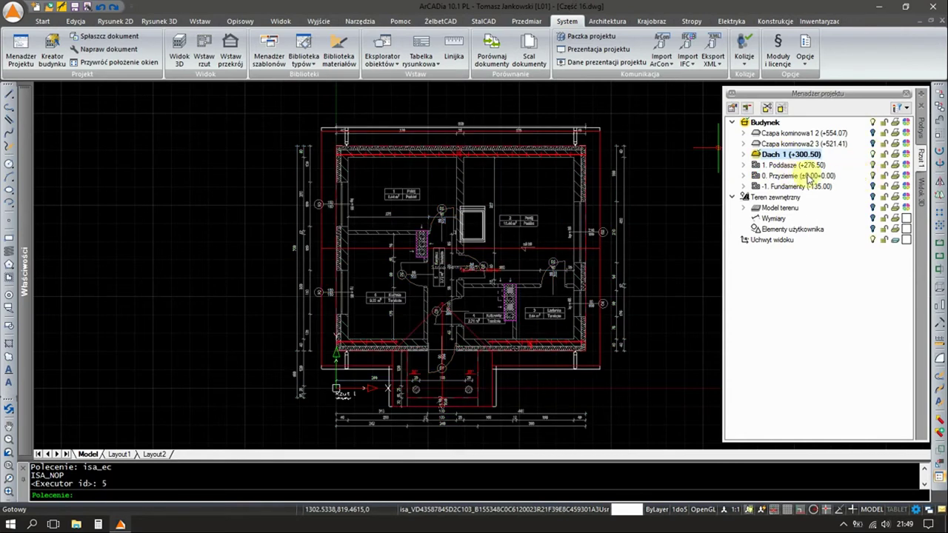
pyautogui.click(851, 176)
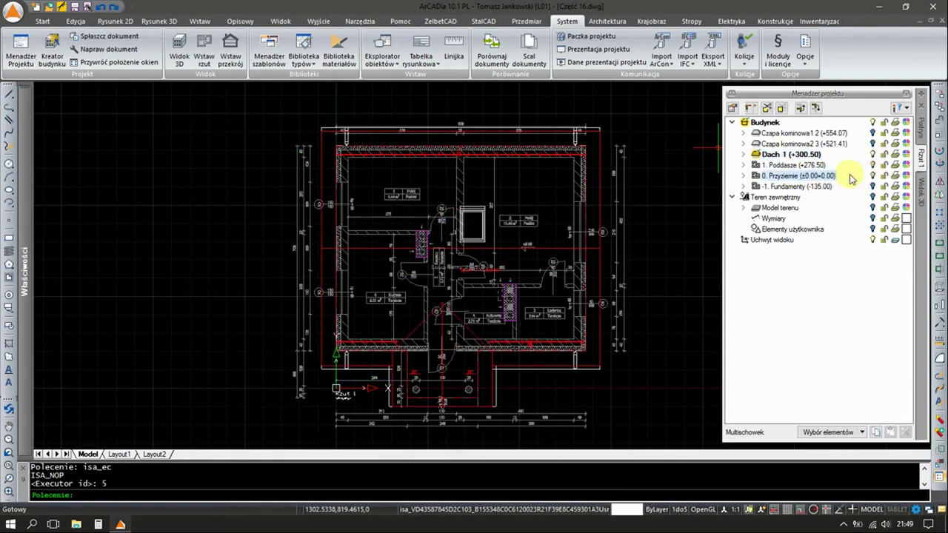
pyautogui.click(742, 164)
pyautogui.click(871, 250)
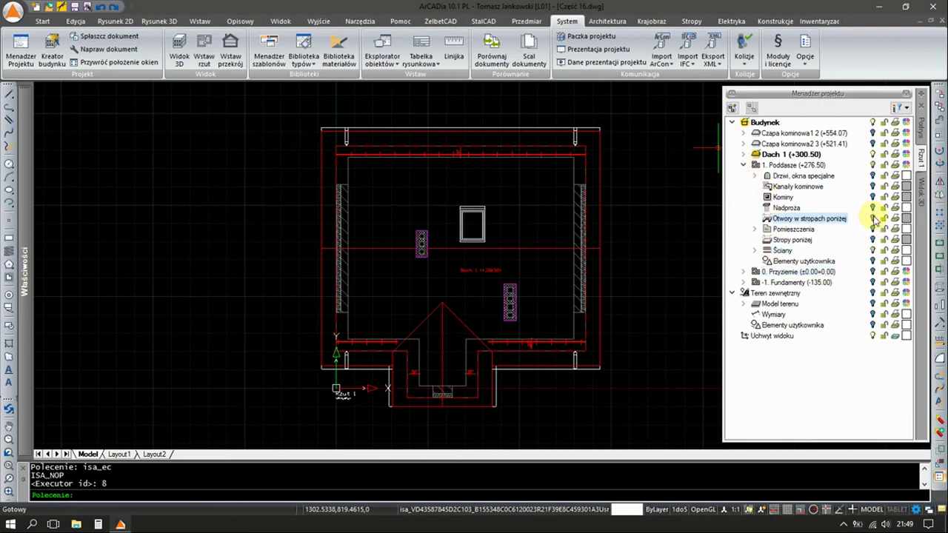
# Hide the Bariery śniegowe snow barriers under Dach 1
pyautogui.scroll(4, 376, 163)
pyautogui.moveTo(377, 163); pyautogui.dragTo(476, 205, button='middle')
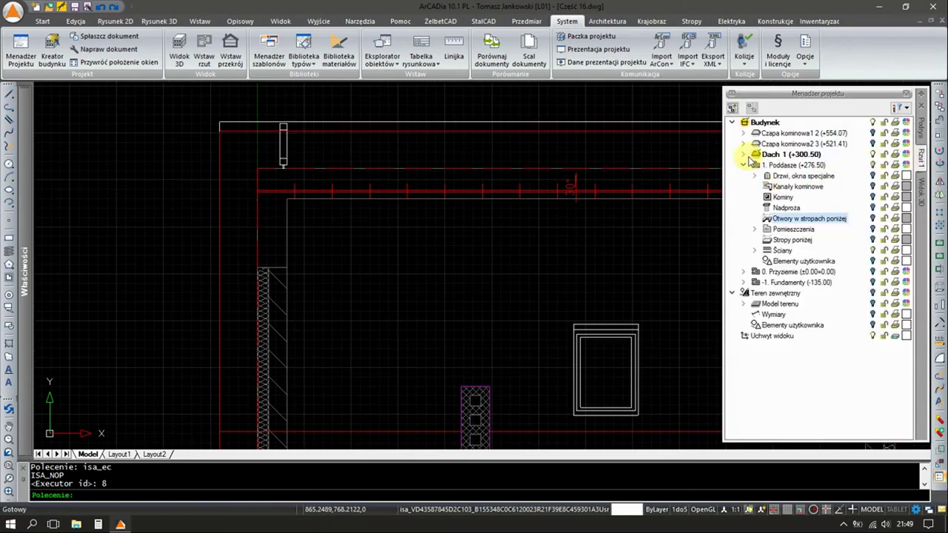
pyautogui.click(743, 154)
pyautogui.click(872, 164)
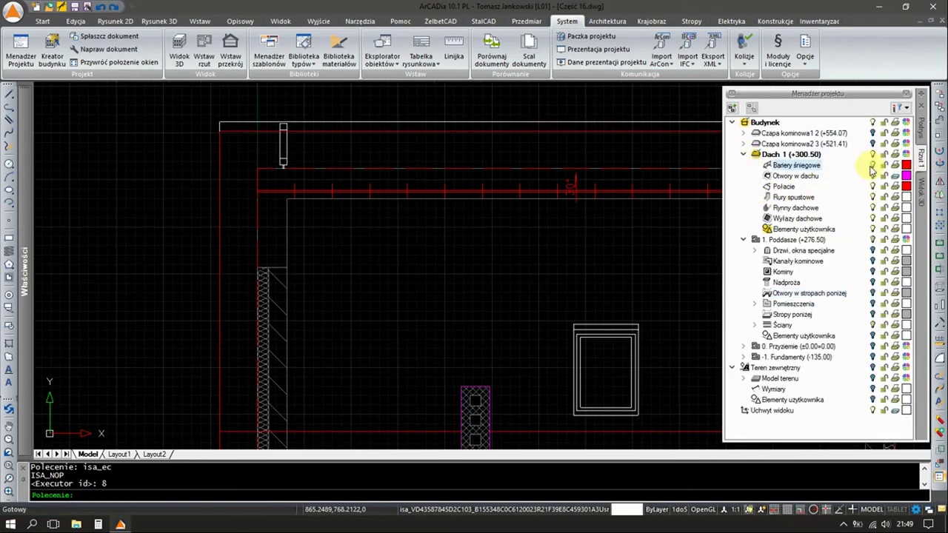
pyautogui.scroll(-2, 321, 180)
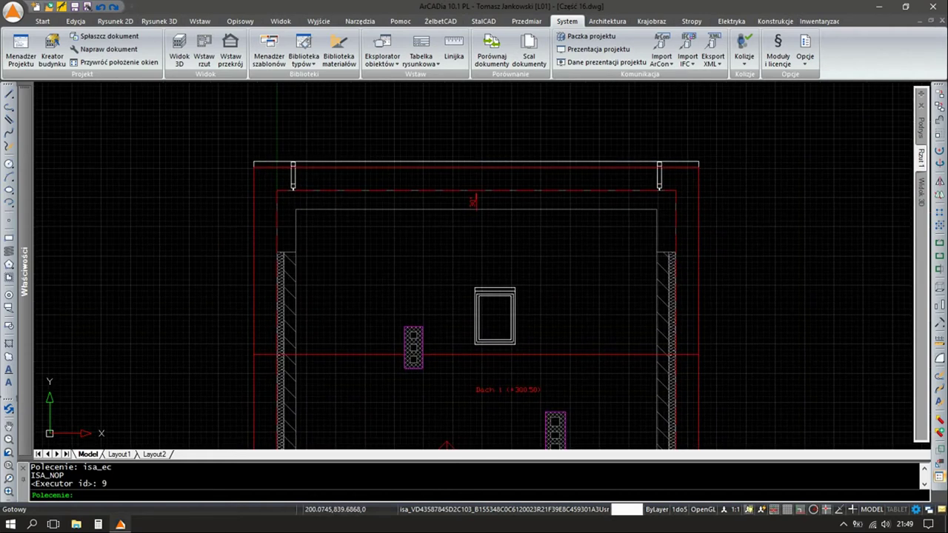
pyautogui.scroll(2, 355, 185)
pyautogui.scroll(4, 243, 302)
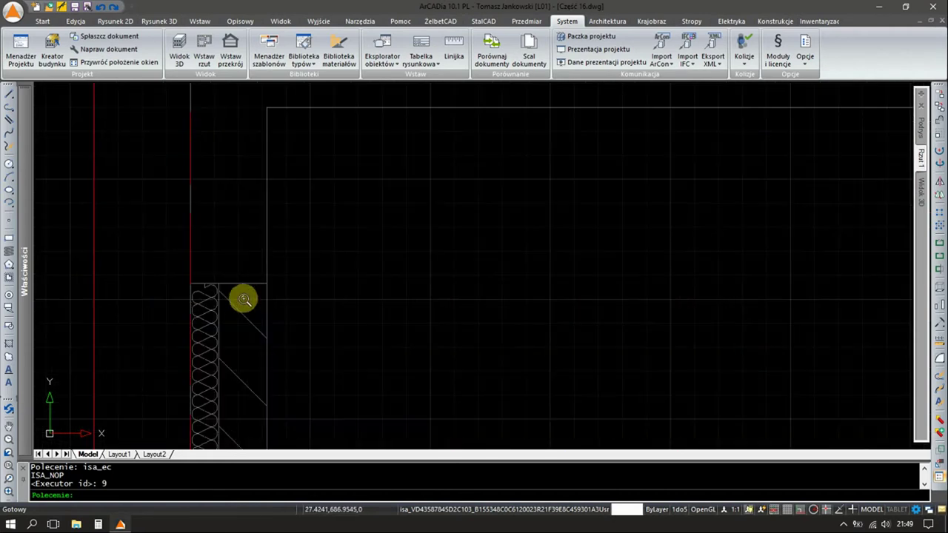
# Start a wall thickness dimension, cancel it, and select the Dach 1 roof
pyautogui.click(191, 283)
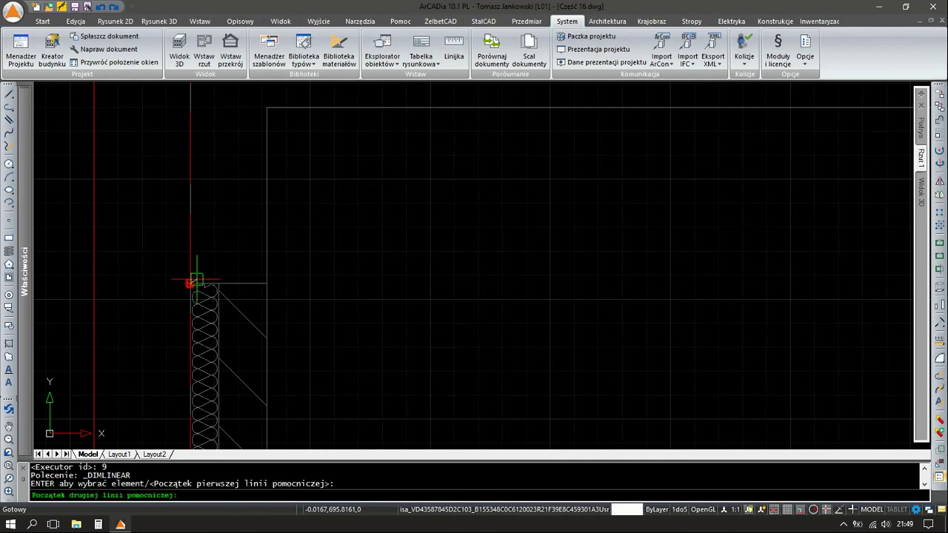
pyautogui.click(219, 283)
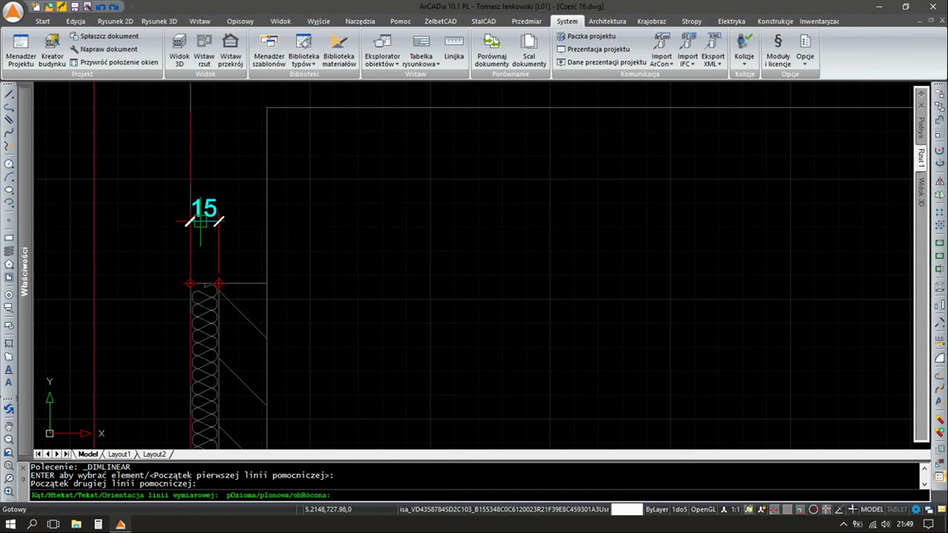
pyautogui.press('Escape')
pyautogui.press('Escape')
pyautogui.scroll(-3, 279, 207)
pyautogui.scroll(-2, 332, 199)
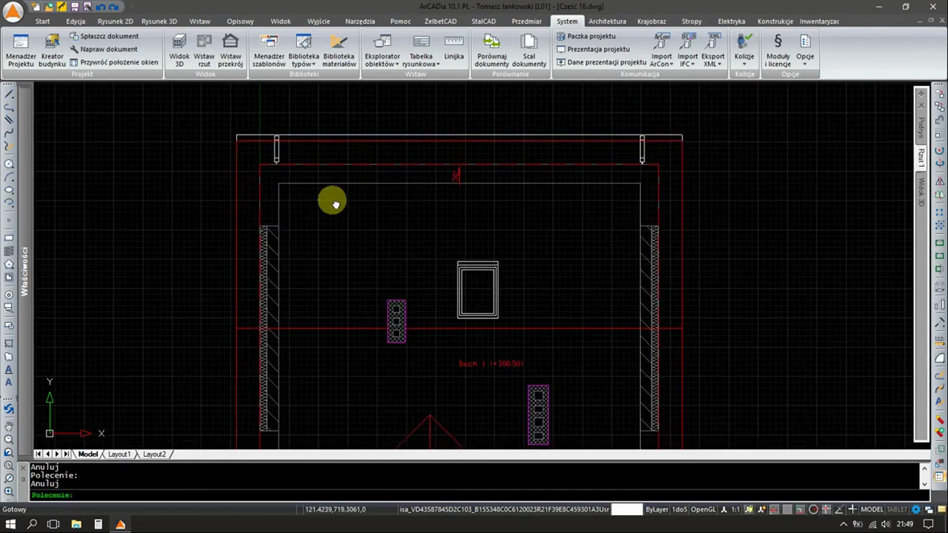
pyautogui.scroll(-2, 417, 165)
pyautogui.click(450, 153)
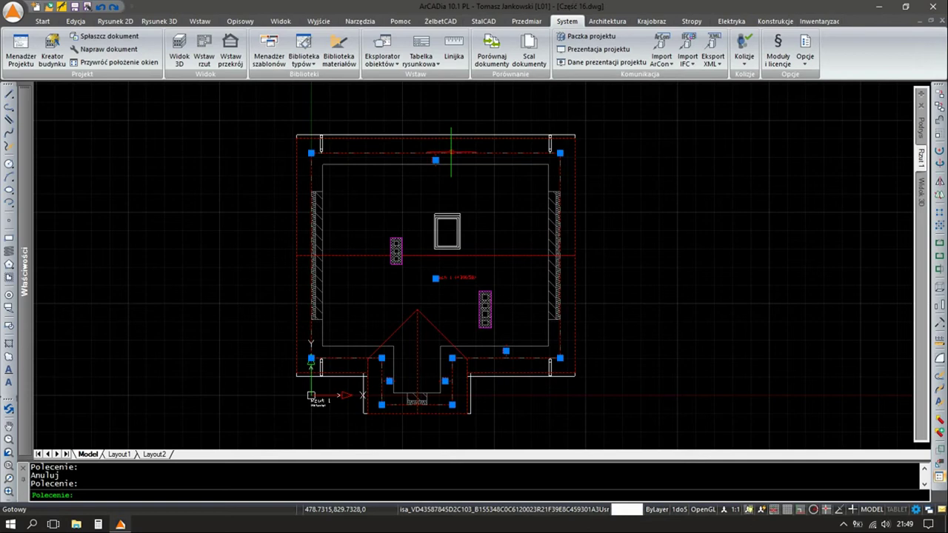
# Send Dach 1 to R3D3-Rama 3D and change the wall-plate offset from 12,5 to 27 cm
pyautogui.click(181, 109)
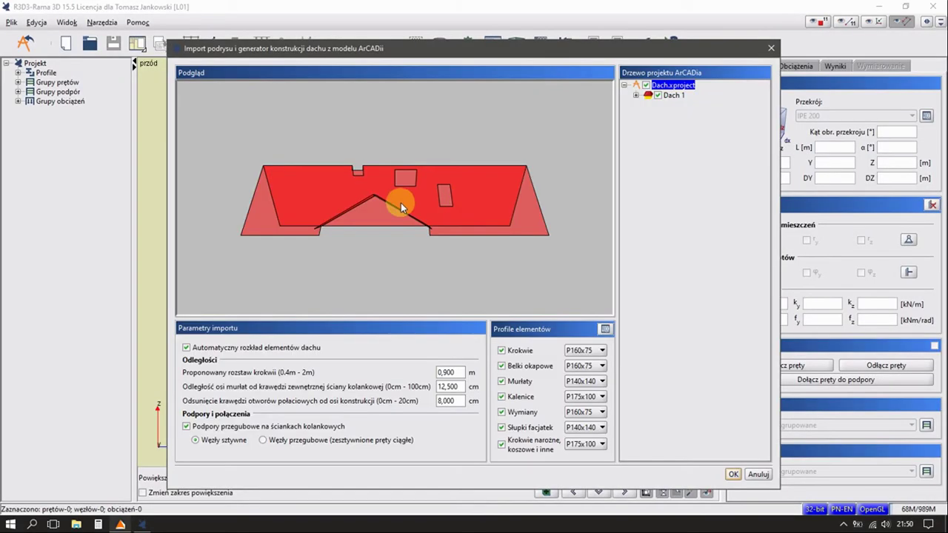
pyautogui.moveTo(400, 203); pyautogui.dragTo(434, 239)
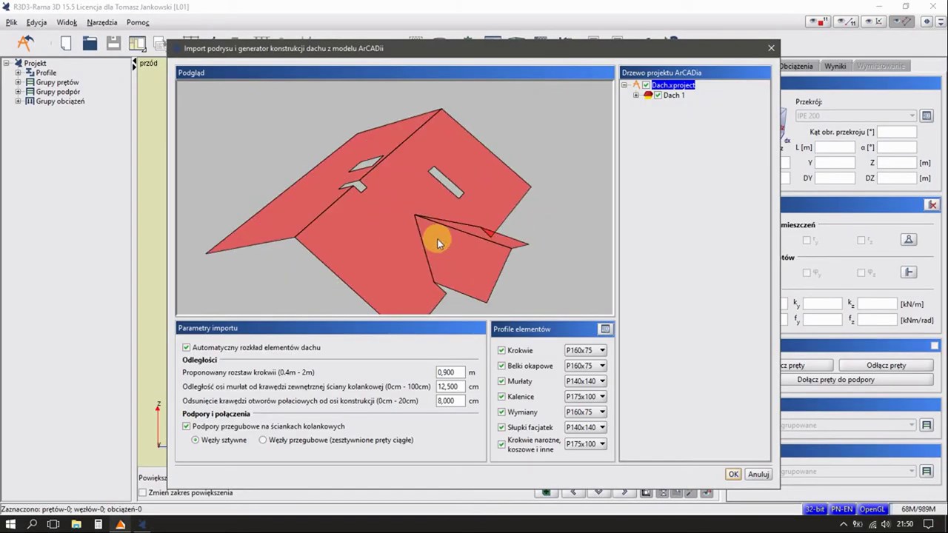
pyautogui.doubleClick(461, 386)
pyautogui.write('27')
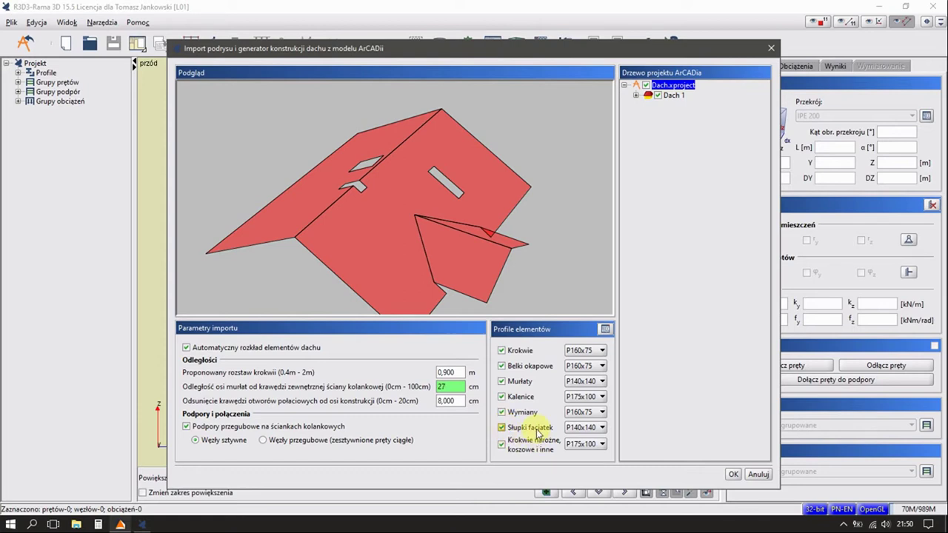
# Generate the roof frame from the import and orbit toward a top view
pyautogui.click(732, 475)
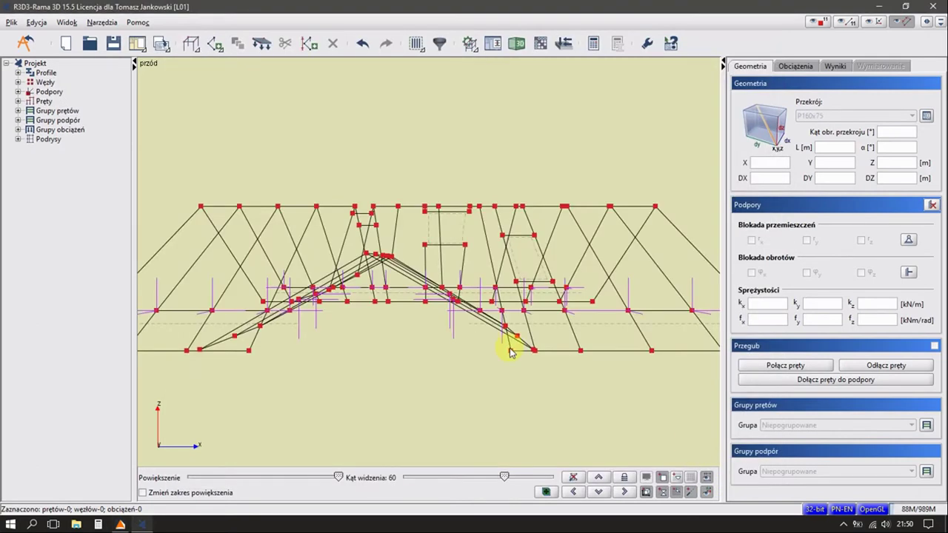
pyautogui.moveTo(395, 269)
pyautogui.mouseDown(button='middle')
pyautogui.moveTo(417, 312)
pyautogui.moveTo(408, 289)
pyautogui.moveTo(442, 257)
pyautogui.mouseUp(button='middle')
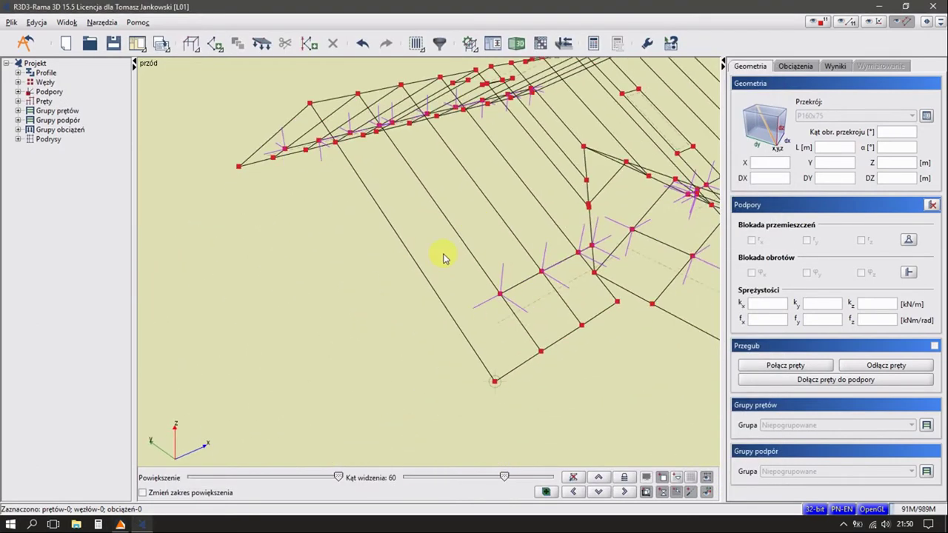
pyautogui.moveTo(477, 376)
pyautogui.mouseDown(button='middle')
pyautogui.moveTo(514, 321)
pyautogui.moveTo(508, 343)
pyautogui.moveTo(516, 342)
pyautogui.moveTo(454, 311)
pyautogui.moveTo(444, 339)
pyautogui.moveTo(434, 313)
pyautogui.moveTo(433, 322)
pyautogui.moveTo(476, 307)
pyautogui.moveTo(459, 314)
pyautogui.moveTo(458, 286)
pyautogui.mouseUp(button='middle')
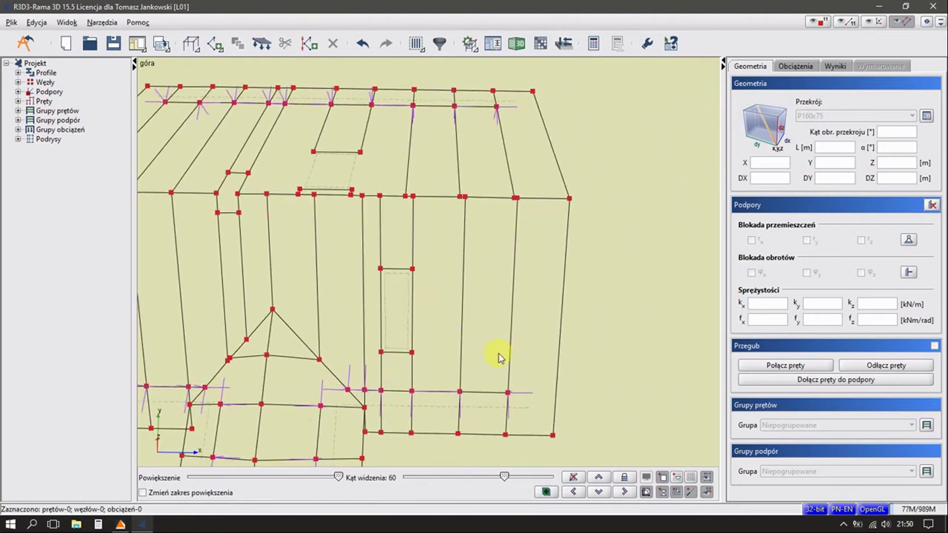
pyautogui.moveTo(498, 358); pyautogui.dragTo(508, 334, button='middle')
# Measure the 0.923 m node spacing with Pomiar odległości and inspect an eave beam
pyautogui.click(102, 22)
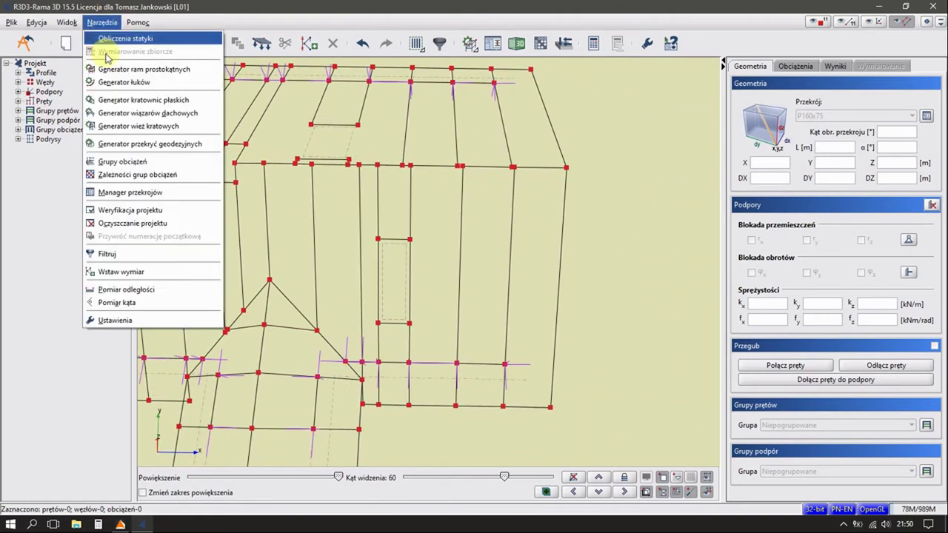
pyautogui.click(127, 288)
pyautogui.click(504, 404)
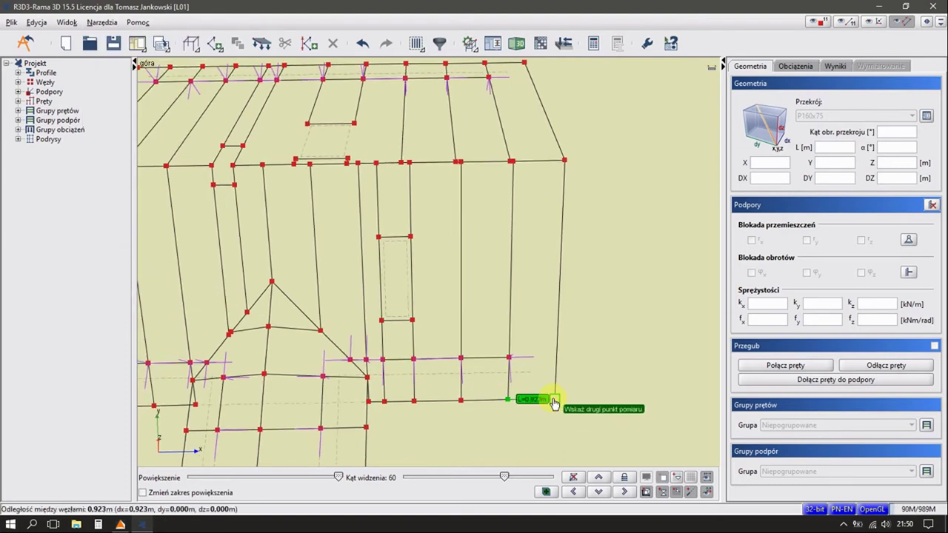
pyautogui.click(460, 404)
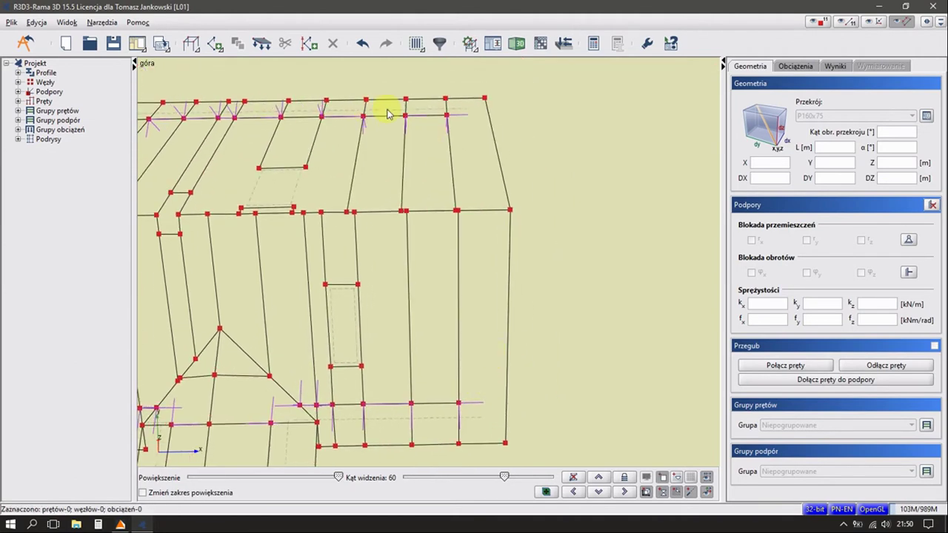
pyautogui.click(471, 99)
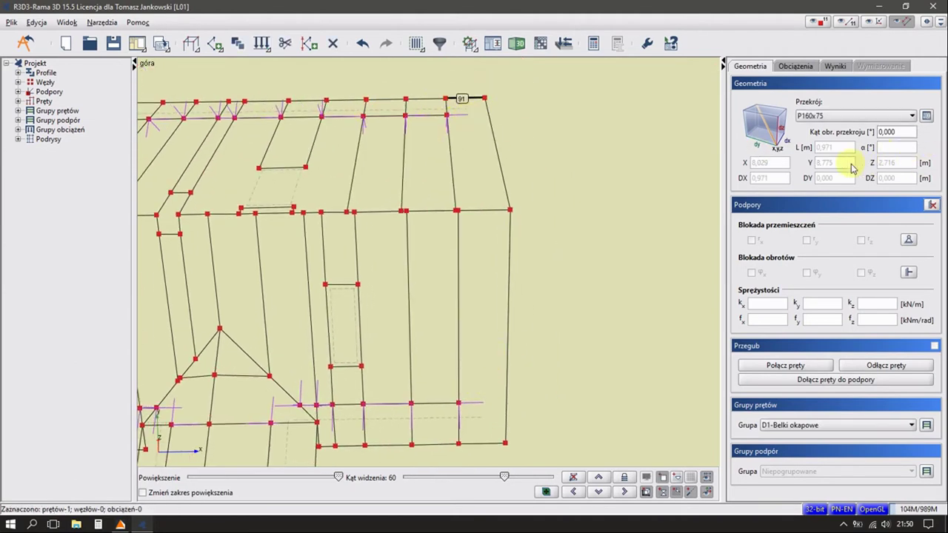
pyautogui.moveTo(450, 154)
pyautogui.mouseDown(button='middle')
pyautogui.moveTo(549, 154)
pyautogui.moveTo(476, 220)
pyautogui.mouseUp(button='middle')
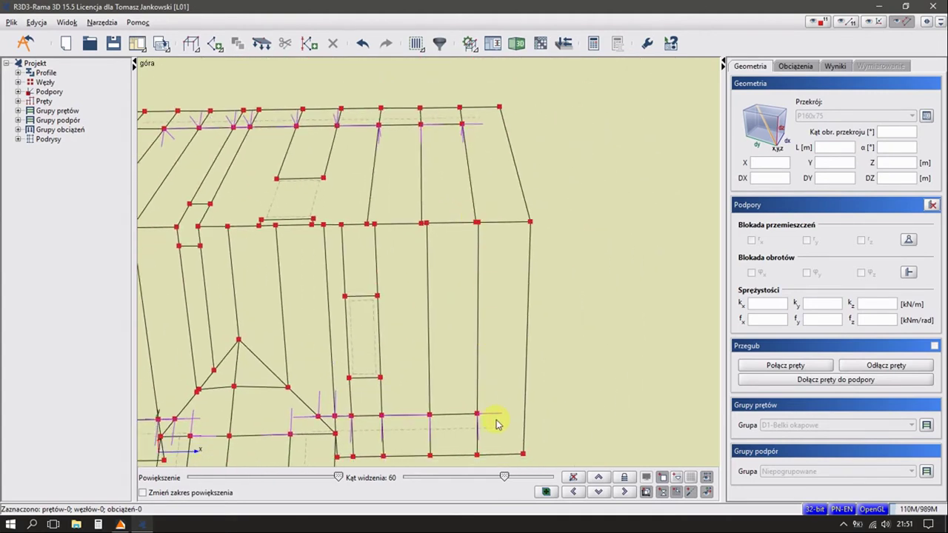
pyautogui.moveTo(495, 423)
pyautogui.mouseDown(button='middle')
pyautogui.moveTo(499, 338)
pyautogui.moveTo(430, 364)
pyautogui.moveTo(397, 393)
pyautogui.moveTo(514, 328)
pyautogui.moveTo(126, 126)
pyautogui.mouseUp(button='middle')
# Send the frame back to ArCADia, show it in 3D, and hide the Połacie roof covering
pyautogui.click(25, 43)
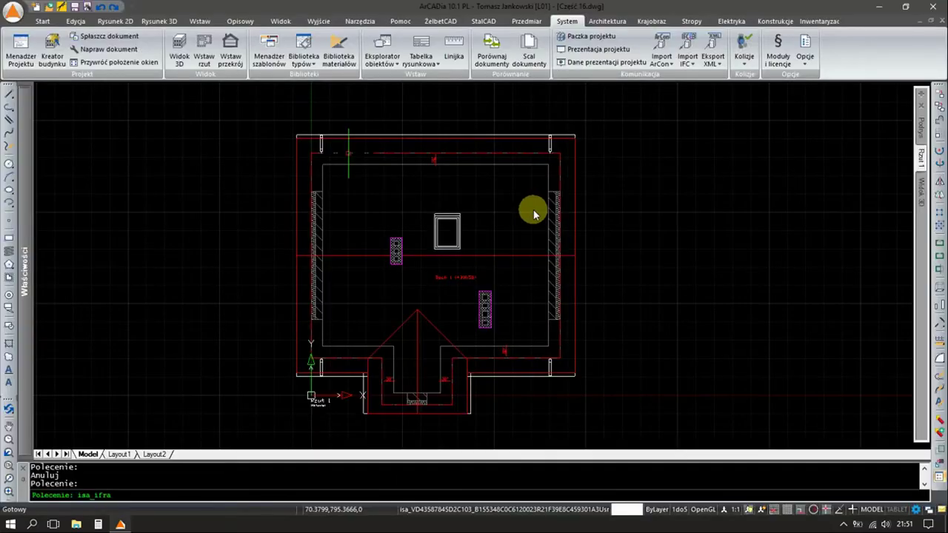
pyautogui.click(923, 191)
pyautogui.moveTo(921, 128)
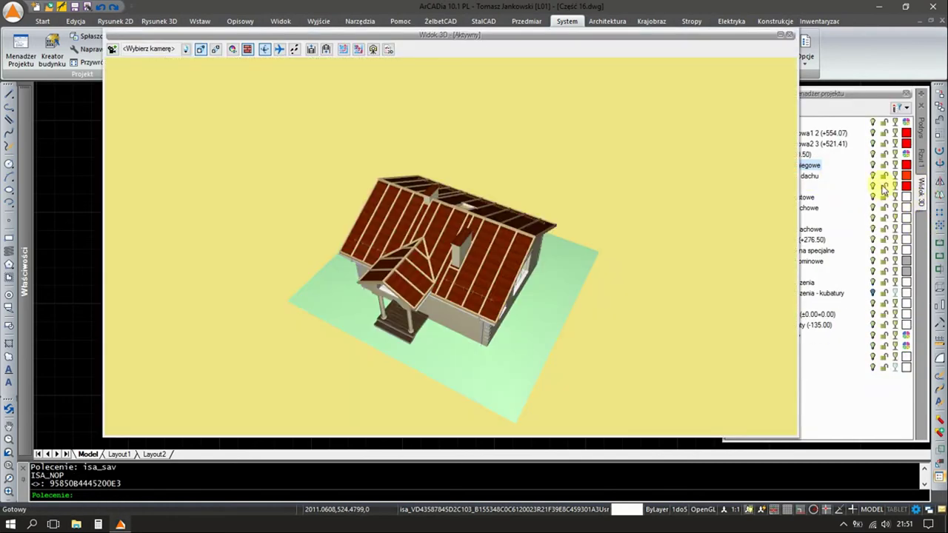
pyautogui.moveTo(723, 35); pyautogui.dragTo(611, 42)
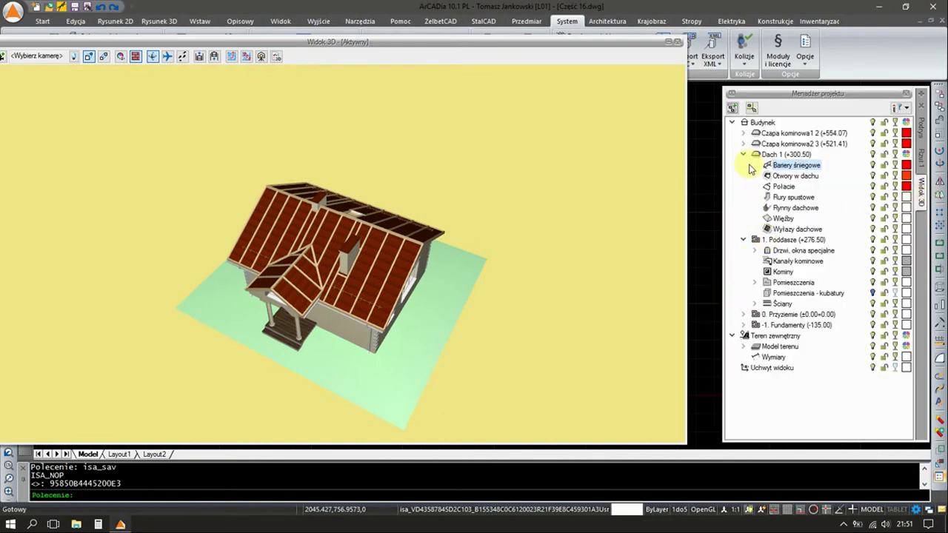
pyautogui.click(743, 155)
pyautogui.click(743, 165)
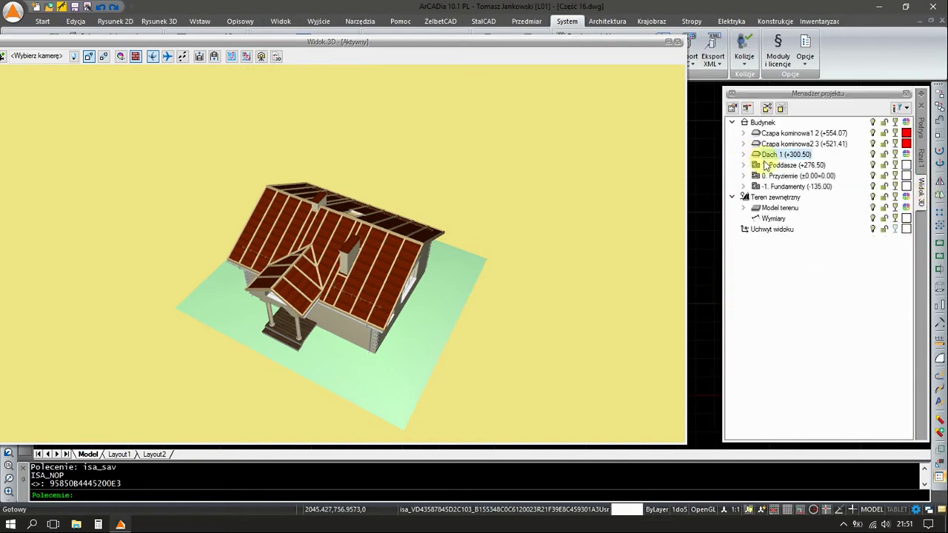
pyautogui.click(744, 155)
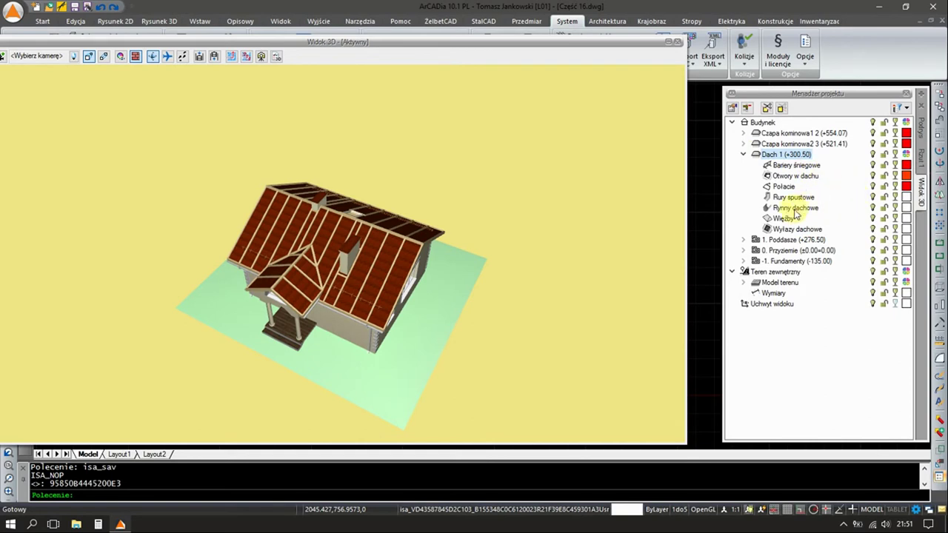
pyautogui.click(873, 187)
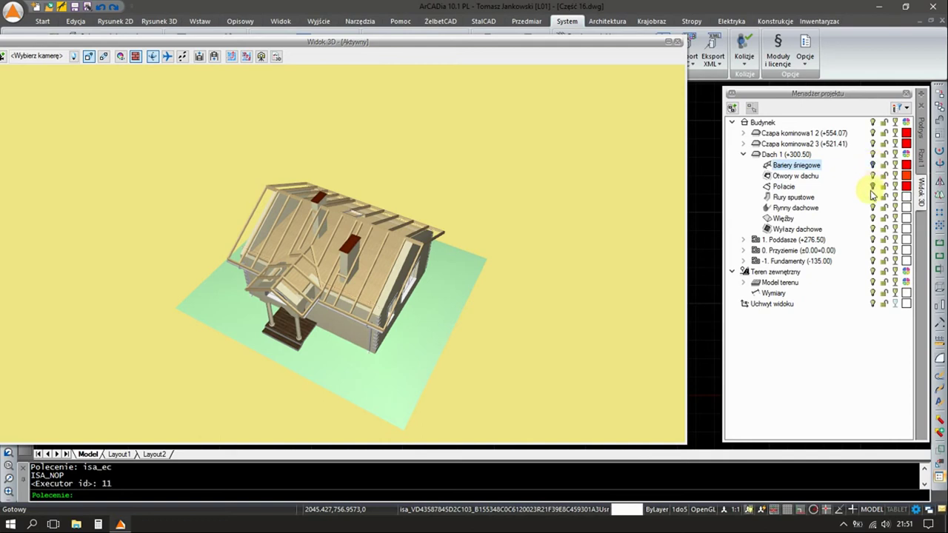
pyautogui.click(873, 209)
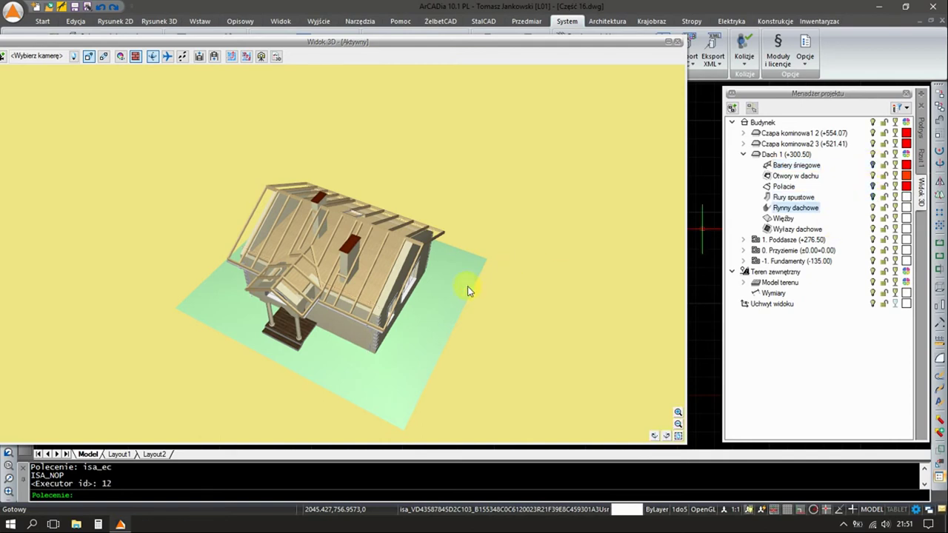
# Inspect the rafter framing around the roof window, then close the 3D view
pyautogui.click(413, 294)
pyautogui.moveTo(428, 296)
pyautogui.mouseDown()
pyautogui.moveTo(377, 296)
pyautogui.moveTo(391, 296)
pyautogui.mouseUp()
pyautogui.scroll(3, 271, 281)
pyautogui.scroll(3, 278, 250)
pyautogui.moveTo(278, 249); pyautogui.dragTo(277, 251)
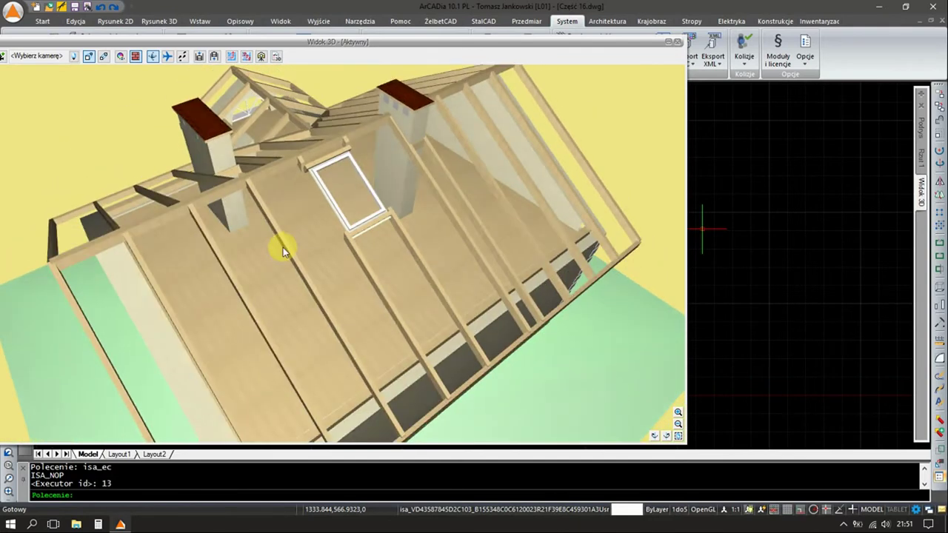
pyautogui.moveTo(277, 250)
pyautogui.mouseDown()
pyautogui.moveTo(189, 273)
pyautogui.moveTo(233, 276)
pyautogui.mouseUp()
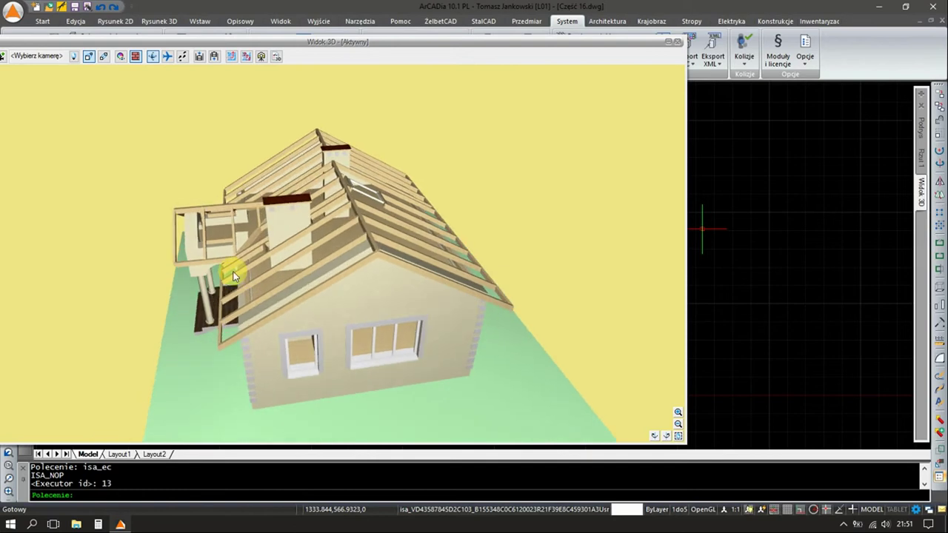
pyautogui.click(679, 43)
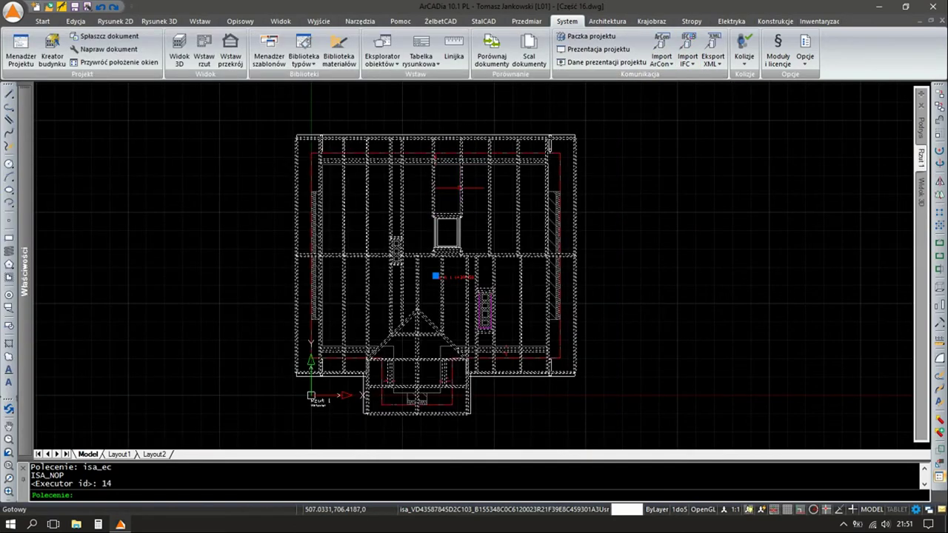
# Show the R3D3 truss model in the top (góra) view with Kąt widzenia at 0
pyautogui.click(123, 106)
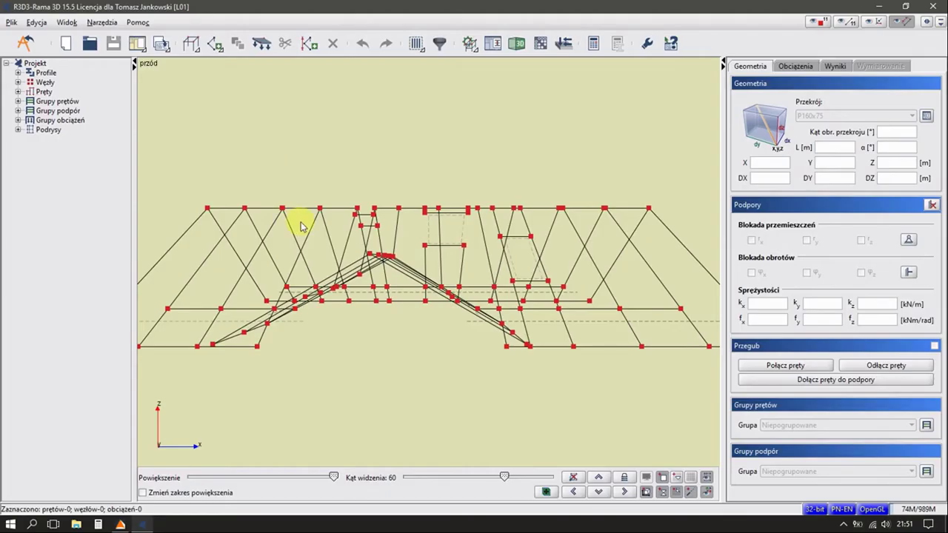
pyautogui.scroll(-3, 444, 274)
pyautogui.click(601, 477)
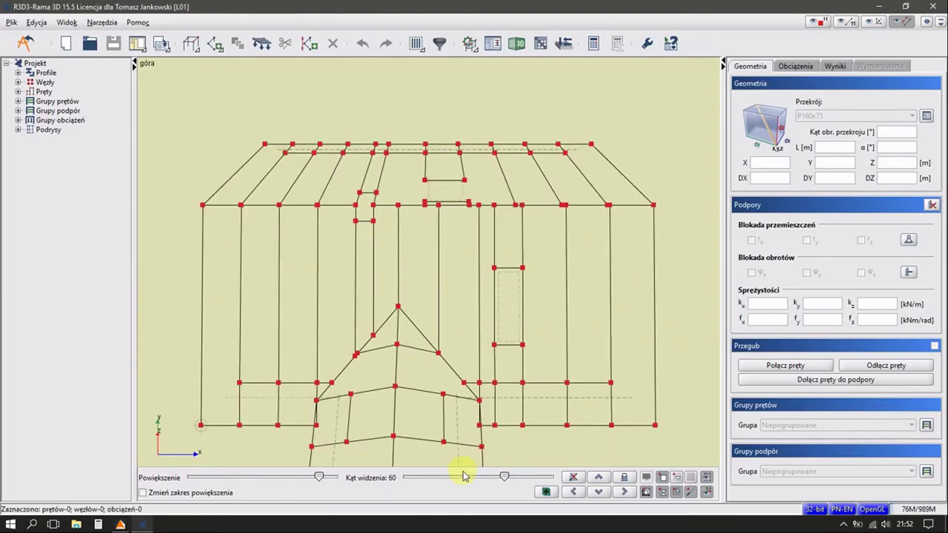
pyautogui.moveTo(503, 477); pyautogui.dragTo(403, 476)
# Shift the right-edge rafter column about 0.05 m inward by a move vector
pyautogui.scroll(-3, 609, 274)
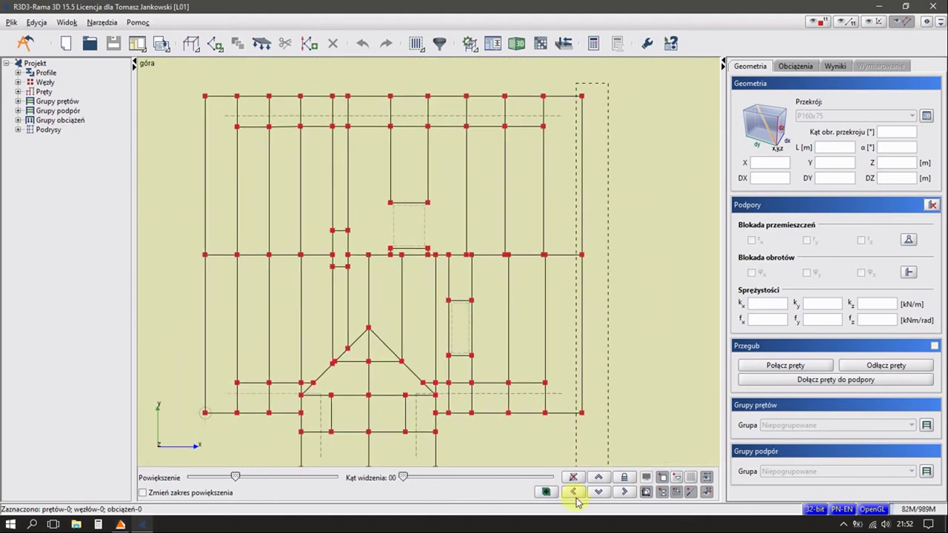
pyautogui.moveTo(572, 274); pyautogui.dragTo(574, 448)
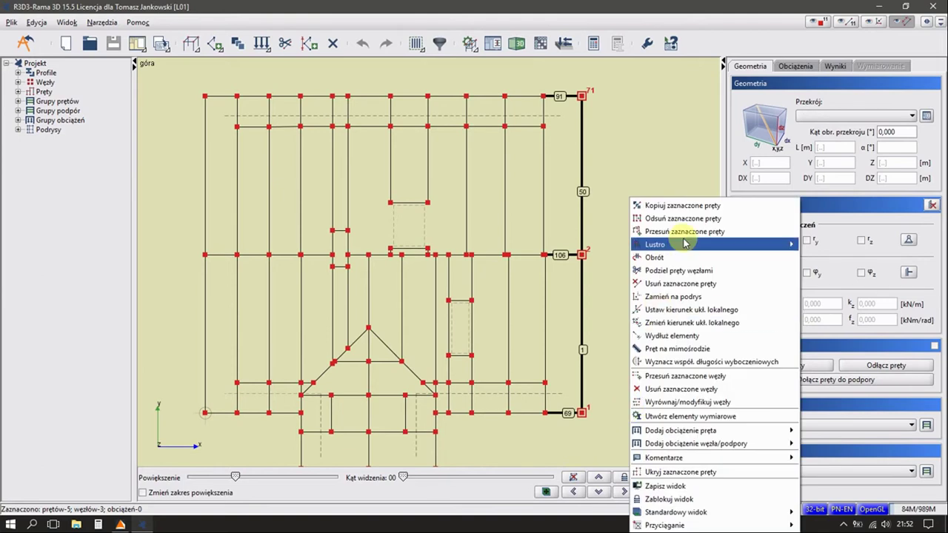
pyautogui.click(692, 218)
pyautogui.click(583, 97)
pyautogui.write('0,05')
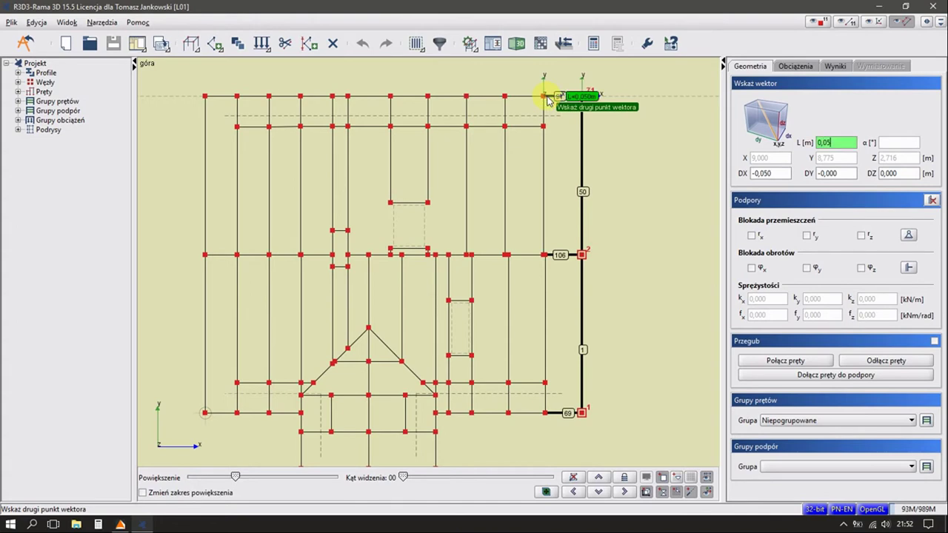
pyautogui.press('Return')
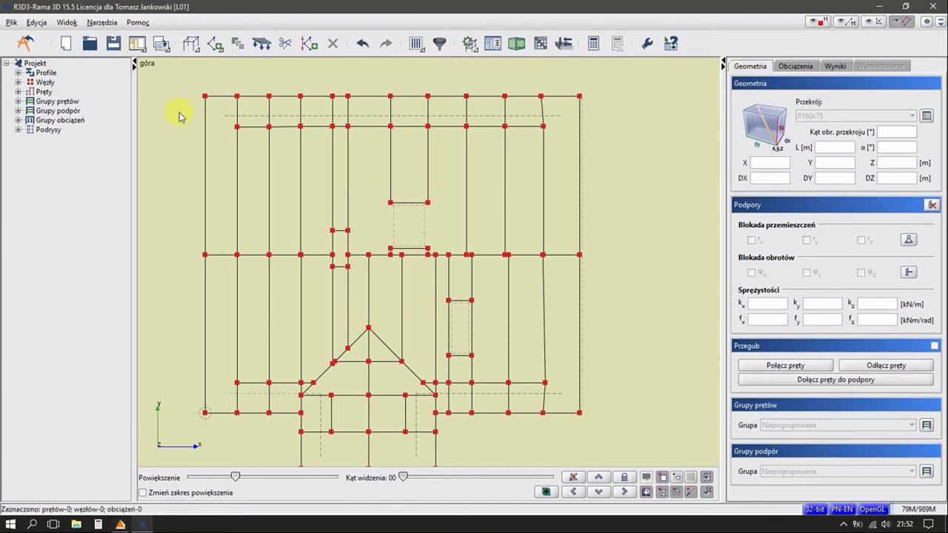
# Shift the left-edge column (bars 37 and 19) about 0.05 m inward
pyautogui.moveTo(190, 78); pyautogui.dragTo(213, 441)
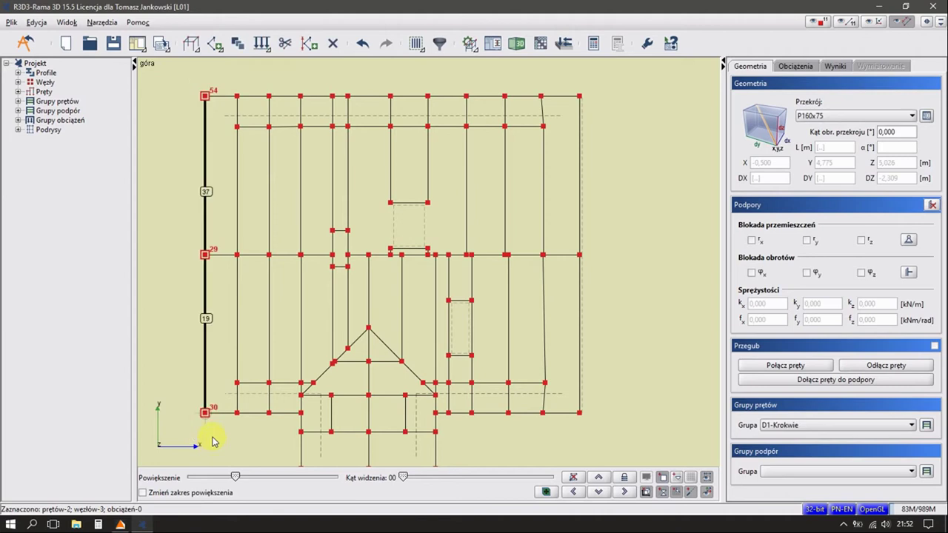
pyautogui.rightClick(173, 353)
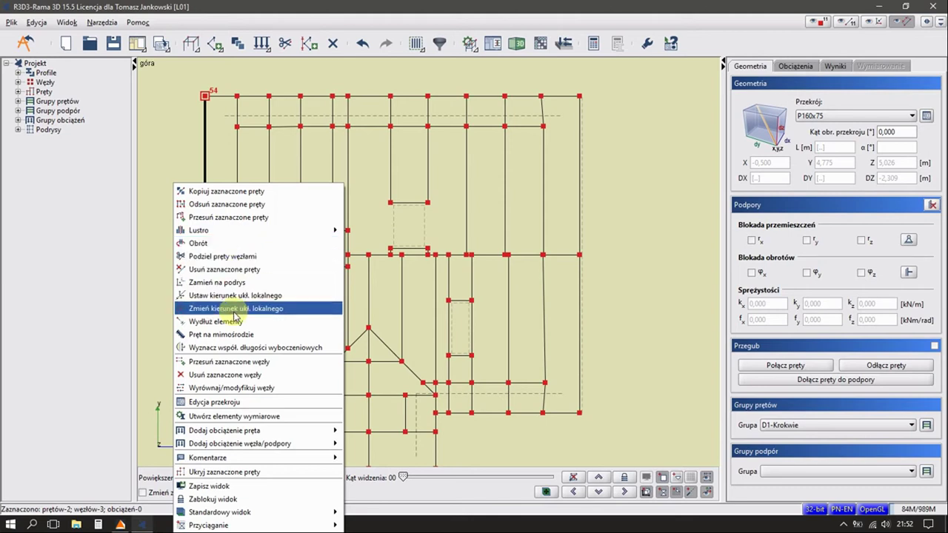
pyautogui.click(226, 362)
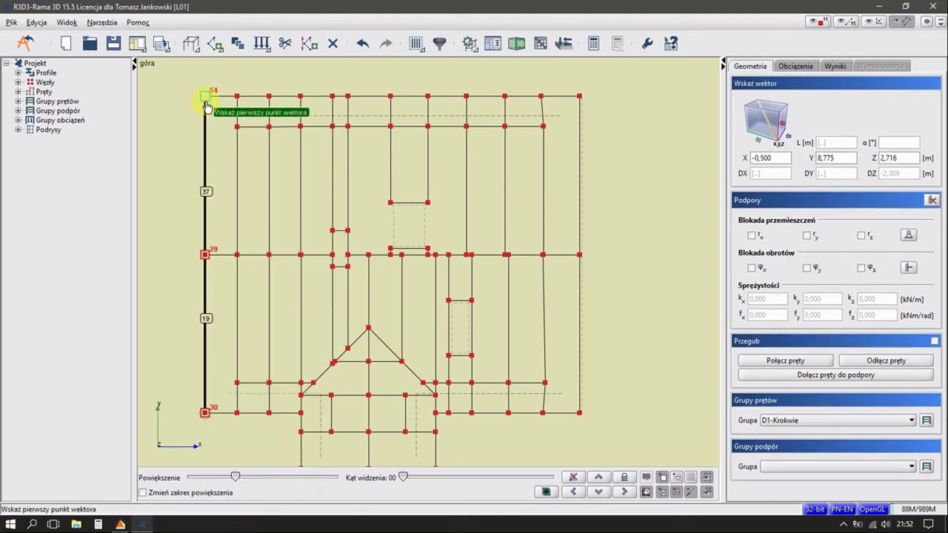
pyautogui.click(205, 97)
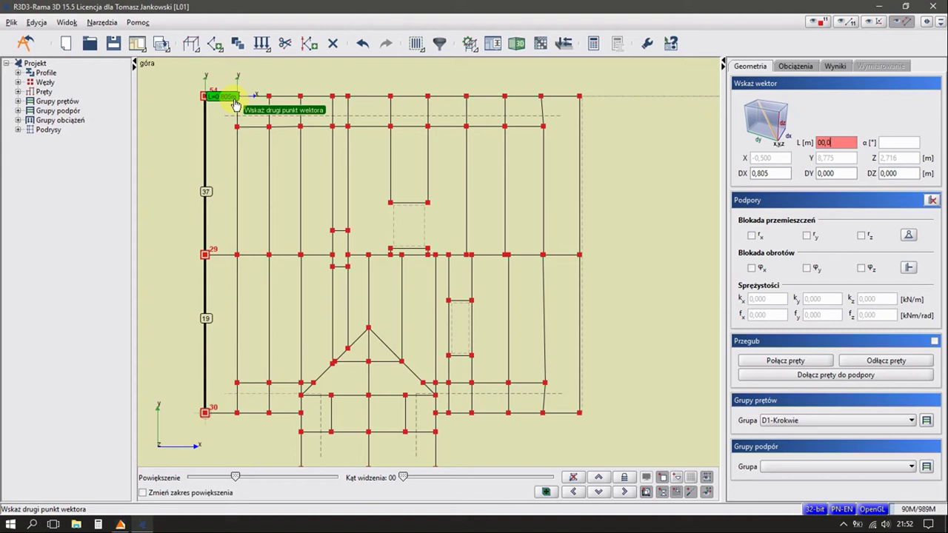
pyautogui.click(235, 103)
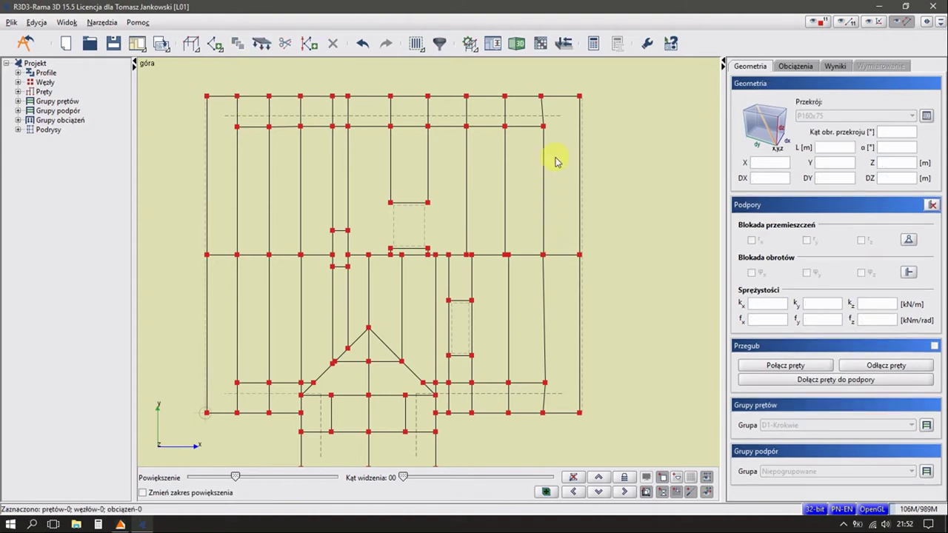
# Check the cross-sections of the ridge bar and rafter bar 20
pyautogui.click(560, 255)
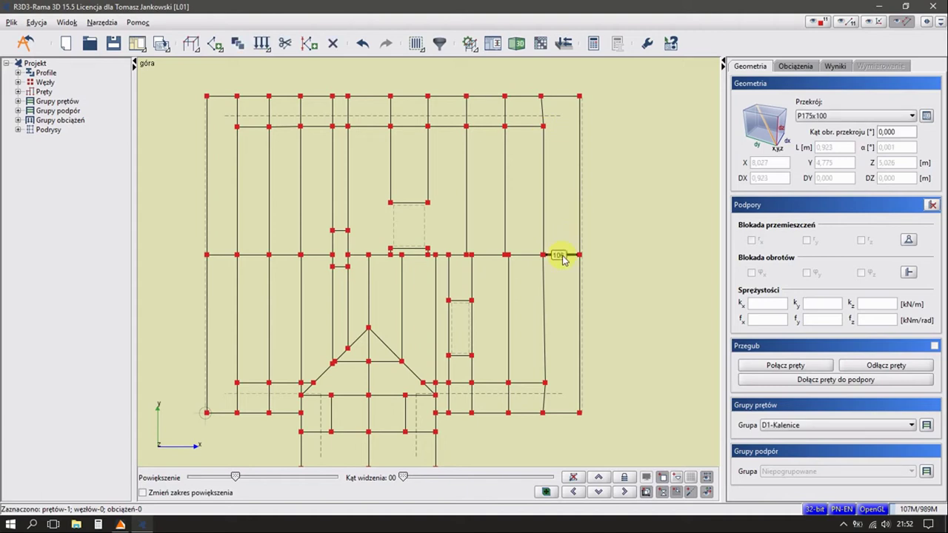
pyautogui.press('Escape')
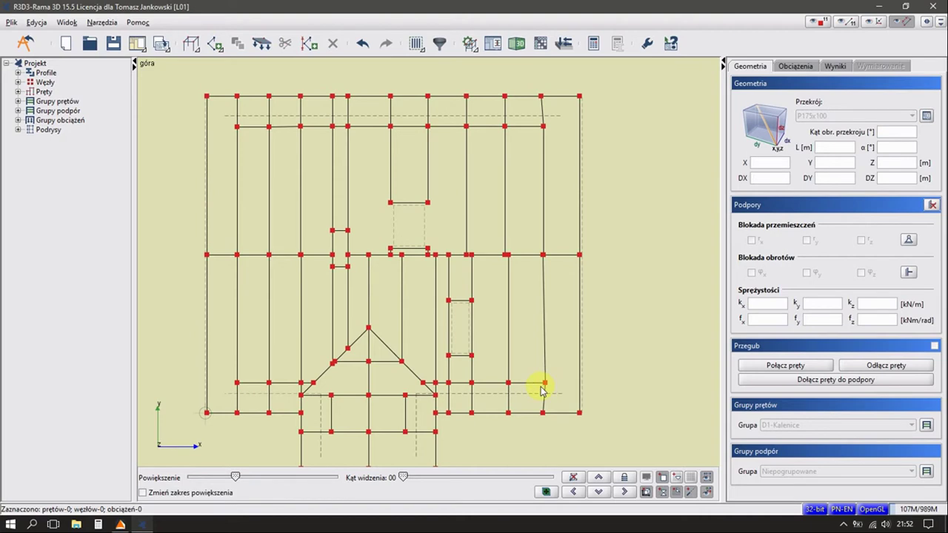
pyautogui.scroll(2, 541, 391)
pyautogui.click(544, 408)
pyautogui.scroll(-1, 550, 273)
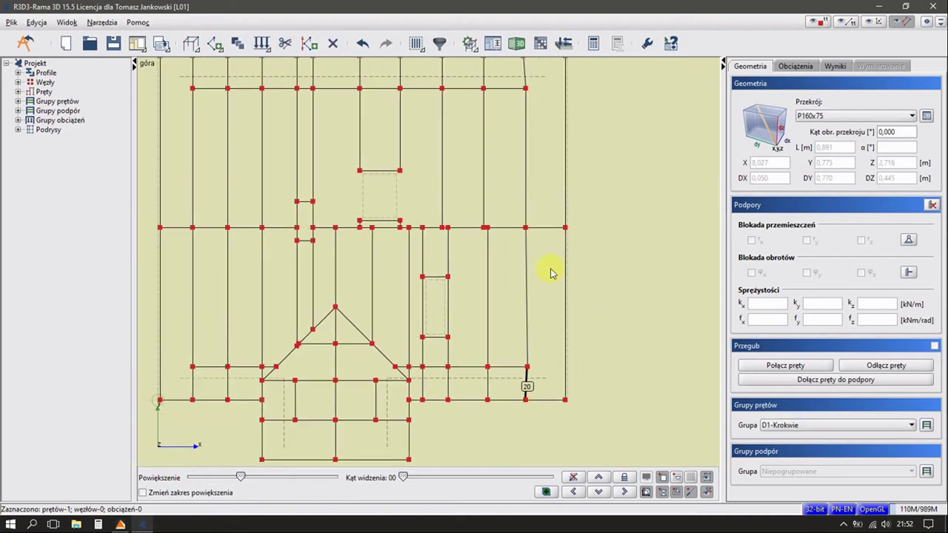
pyautogui.scroll(1, 546, 148)
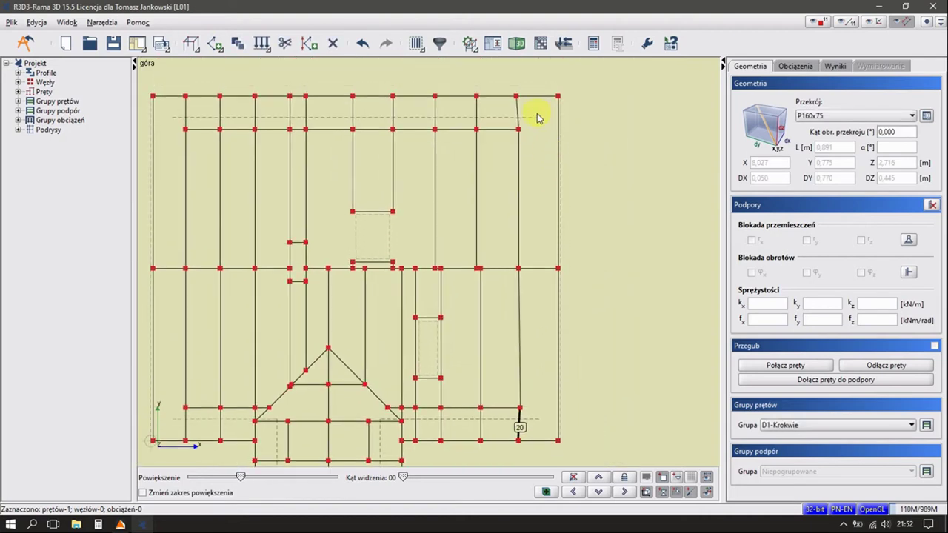
pyautogui.press('Escape')
pyautogui.scroll(1, 487, 192)
# Extend wall-plate bar 145 with a new bar to the right edge rafter
pyautogui.click(492, 171)
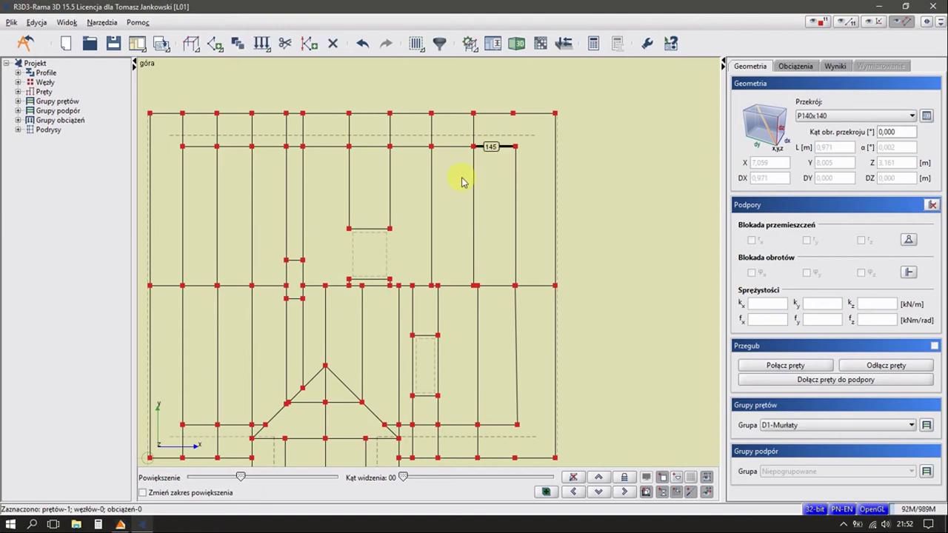
pyautogui.click(214, 43)
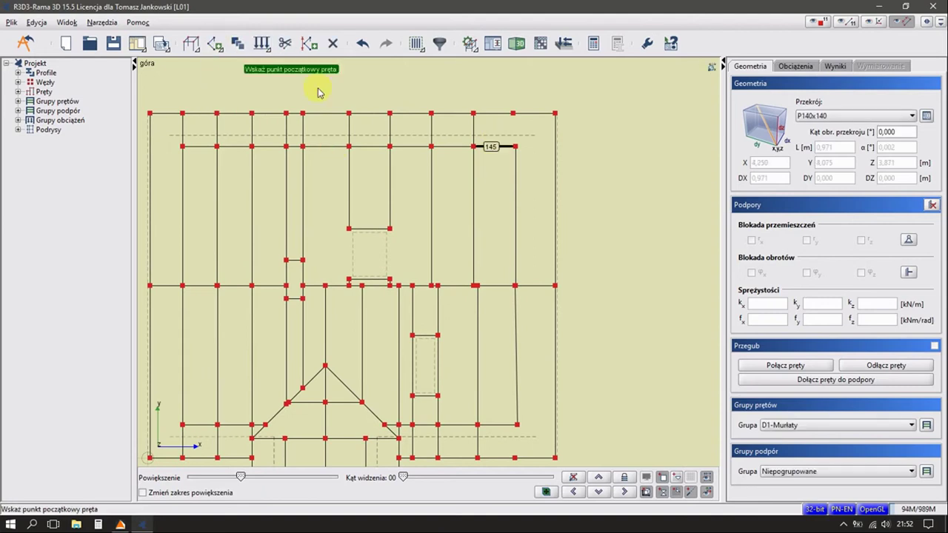
pyautogui.click(516, 152)
pyautogui.moveTo(516, 151); pyautogui.dragTo(552, 146, button='middle')
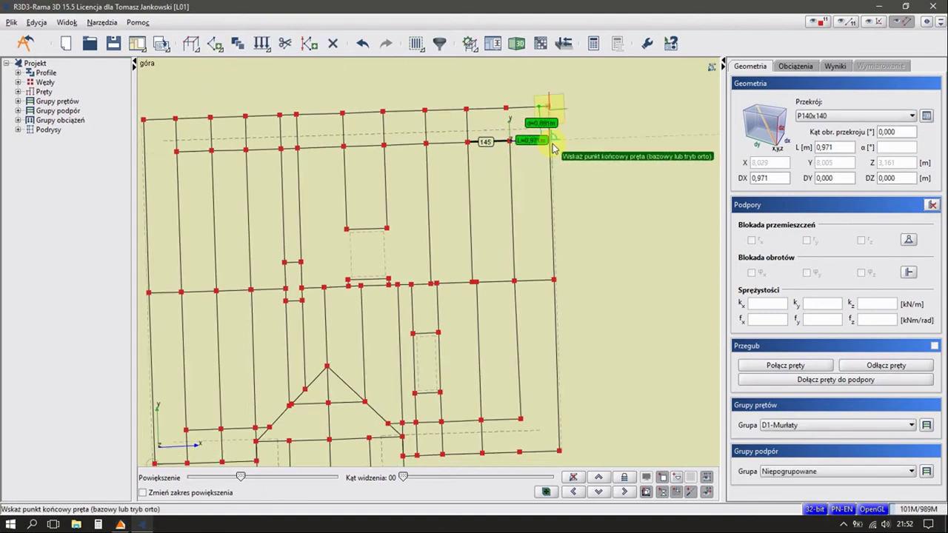
pyautogui.click(550, 141)
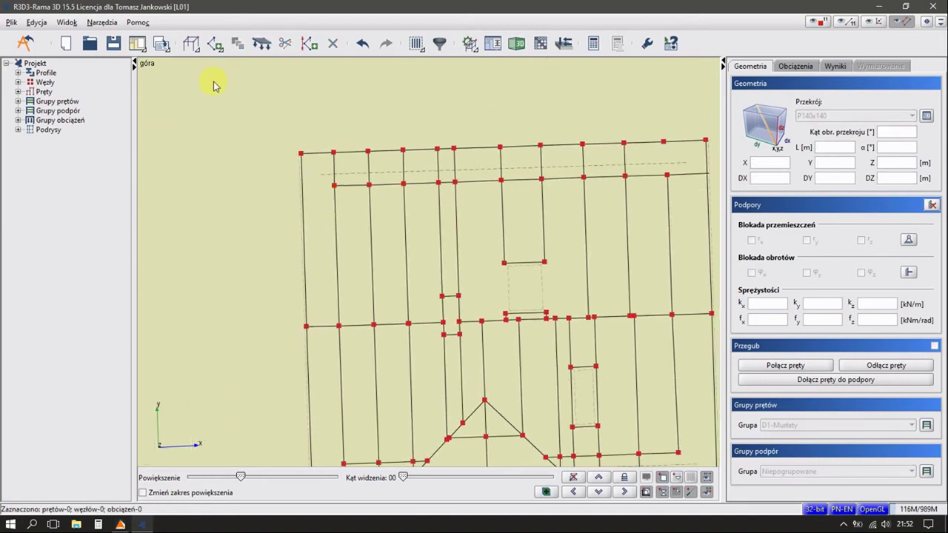
# Draw a bar from the lower wall plate to the left edge rafter, splitting the rafter
pyautogui.click(215, 43)
pyautogui.click(334, 186)
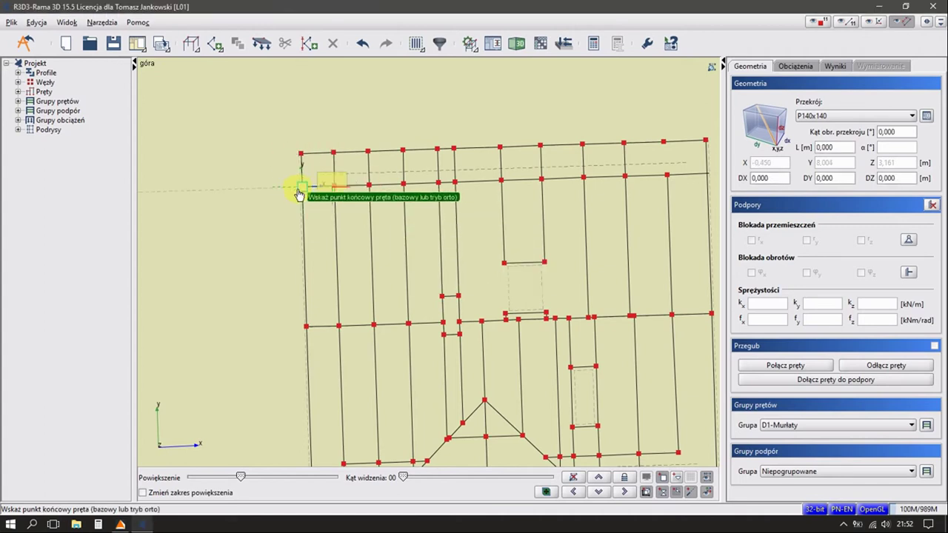
pyautogui.press('Escape')
pyautogui.scroll(-3, 325, 252)
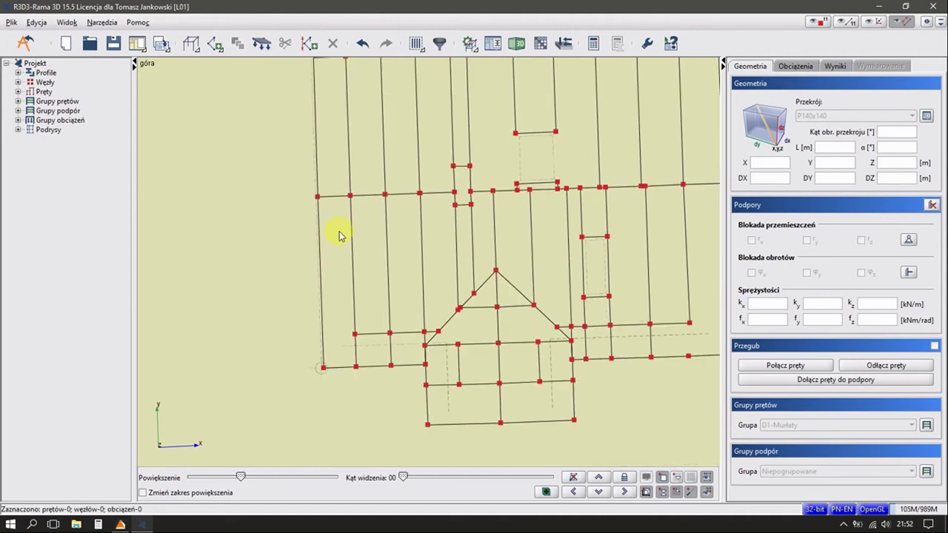
pyautogui.click(215, 44)
pyautogui.click(355, 327)
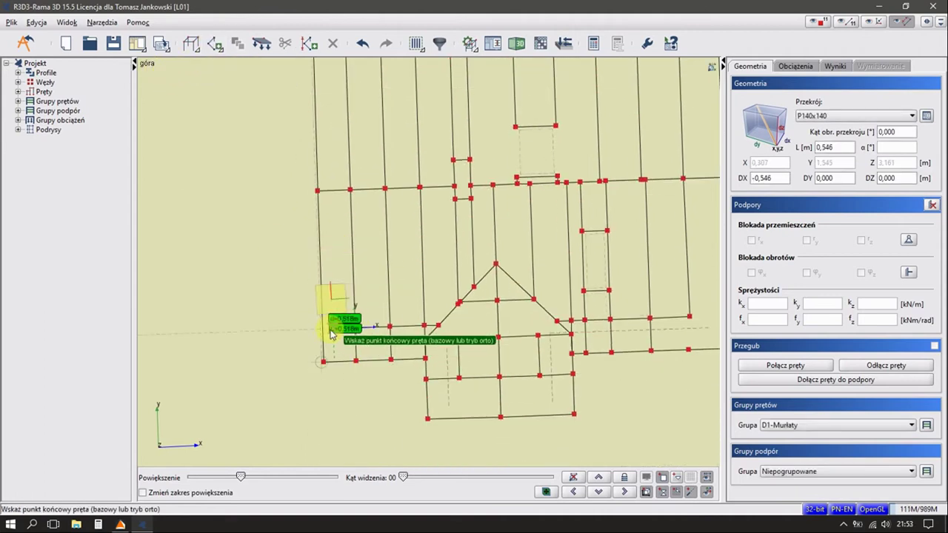
pyautogui.click(322, 328)
pyautogui.click(424, 275)
pyautogui.moveTo(407, 306)
pyautogui.mouseDown(button='middle')
pyautogui.moveTo(398, 328)
pyautogui.moveTo(376, 268)
pyautogui.mouseUp(button='middle')
# Draw a bar ending on the lower-right wall plate, splitting it with a node
pyautogui.click(204, 50)
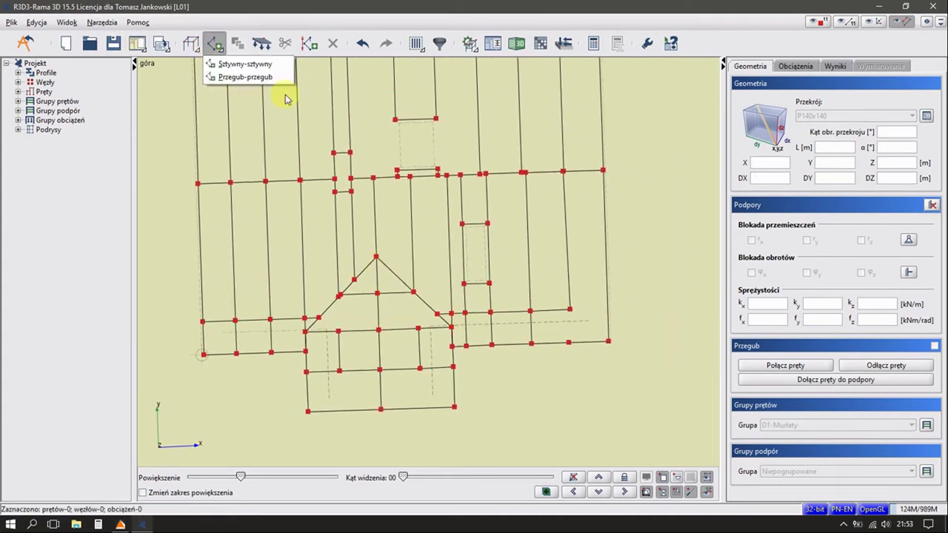
pyautogui.click(274, 80)
pyautogui.click(570, 309)
pyautogui.click(605, 312)
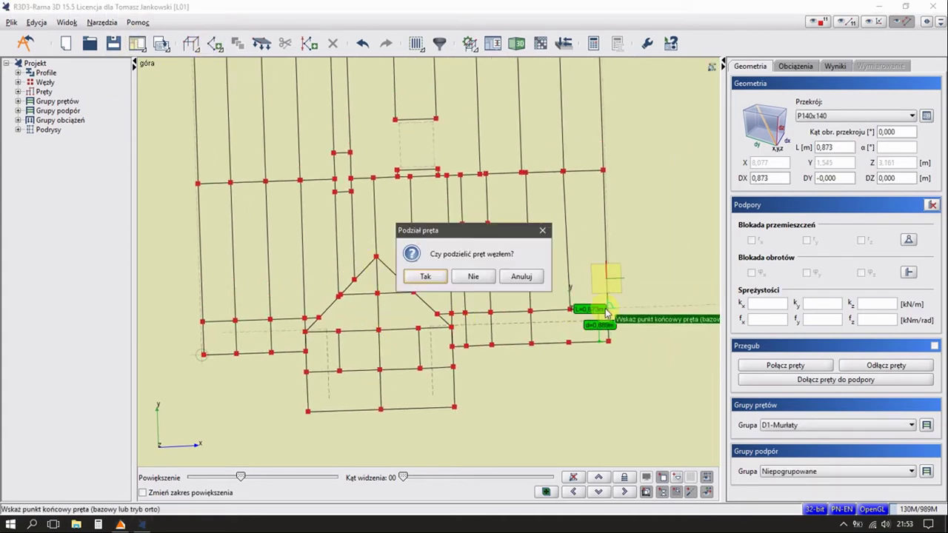
pyautogui.click(437, 276)
pyautogui.press('Escape')
# Merge two pairs of eave-beam bars with Scal pręty
pyautogui.moveTo(535, 353); pyautogui.dragTo(530, 306, button='middle')
pyautogui.click(551, 351)
pyautogui.rightClick(540, 370)
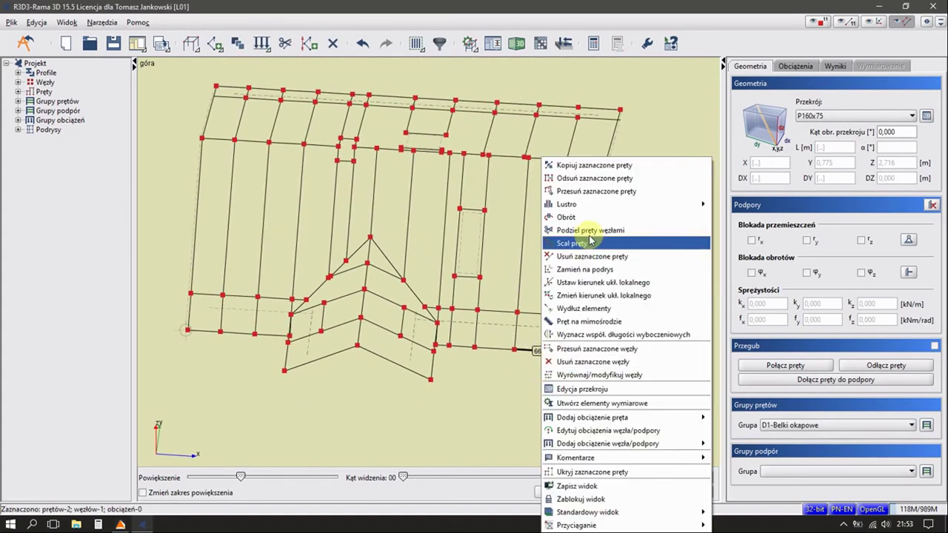
pyautogui.click(559, 223)
pyautogui.moveTo(559, 223)
pyautogui.mouseDown(button='middle')
pyautogui.moveTo(529, 237)
pyautogui.moveTo(538, 144)
pyautogui.mouseUp(button='middle')
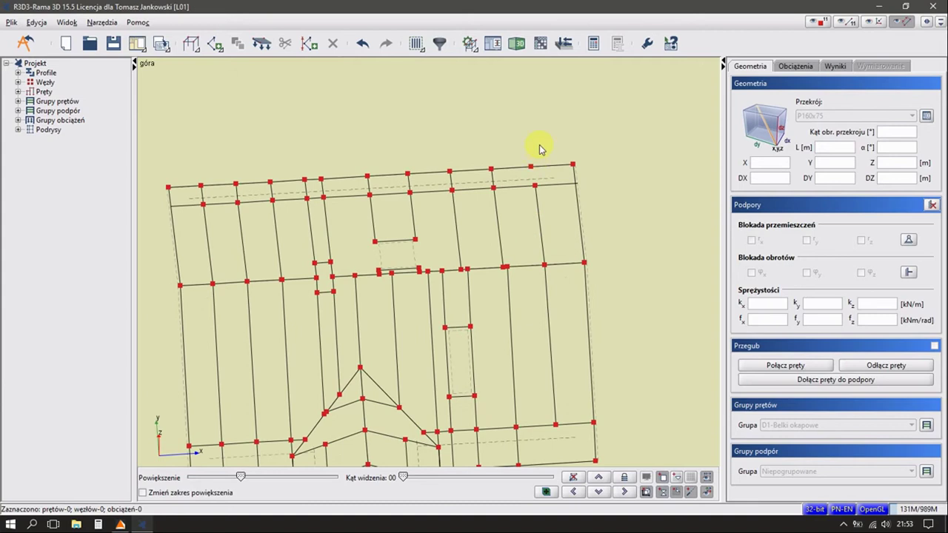
pyautogui.click(514, 169)
pyautogui.rightClick(518, 159)
pyautogui.click(550, 246)
pyautogui.moveTo(549, 322)
pyautogui.mouseDown(button='middle')
pyautogui.moveTo(547, 303)
pyautogui.moveTo(540, 317)
pyautogui.mouseUp(button='middle')
pyautogui.scroll(2, 560, 248)
pyautogui.scroll(1, 560, 248)
pyautogui.moveTo(561, 248)
pyautogui.mouseDown(button='middle')
pyautogui.moveTo(598, 258)
pyautogui.moveTo(555, 266)
pyautogui.moveTo(524, 322)
pyautogui.moveTo(533, 265)
pyautogui.moveTo(535, 276)
pyautogui.mouseUp(button='middle')
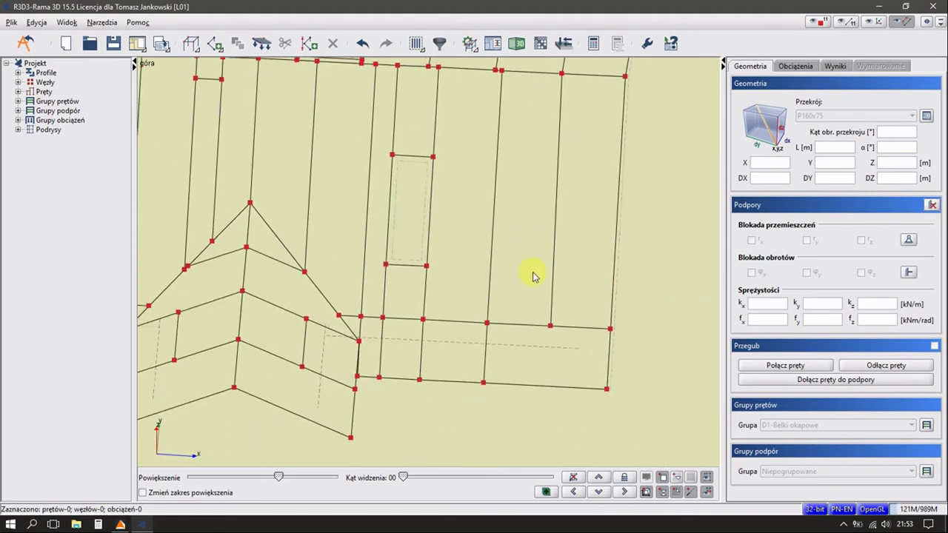
# Delete rafter 18 near the right edge
pyautogui.click(522, 231)
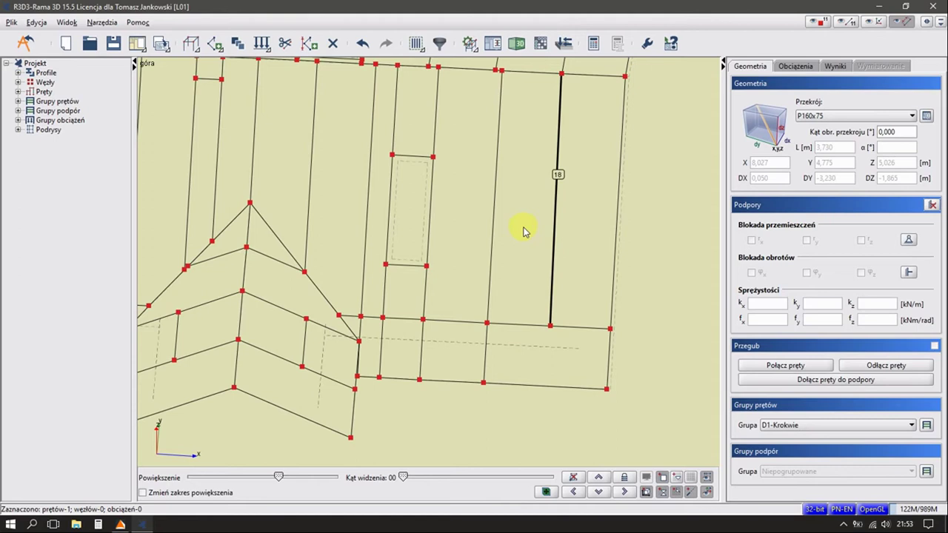
pyautogui.moveTo(519, 268)
pyautogui.mouseDown(button='middle')
pyautogui.moveTo(524, 309)
pyautogui.moveTo(536, 289)
pyautogui.moveTo(514, 332)
pyautogui.mouseUp(button='middle')
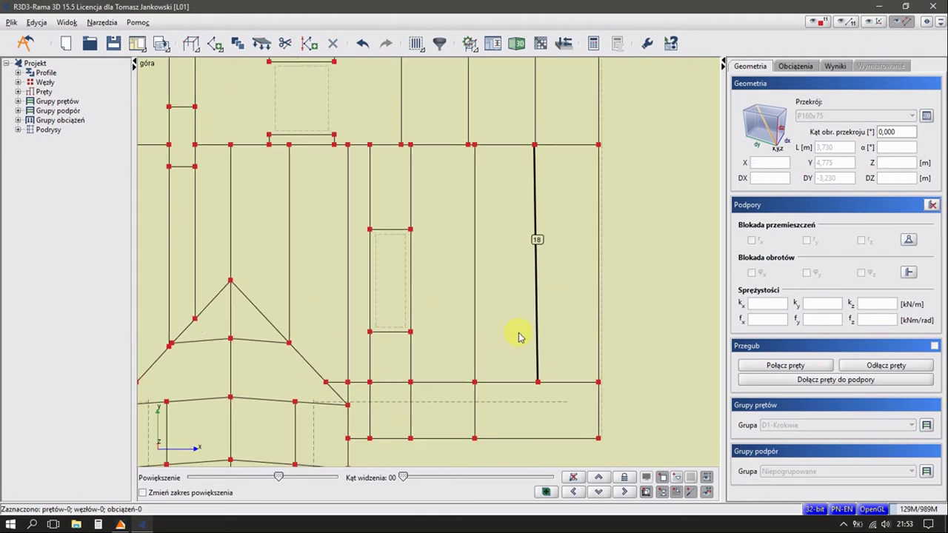
pyautogui.click(516, 334)
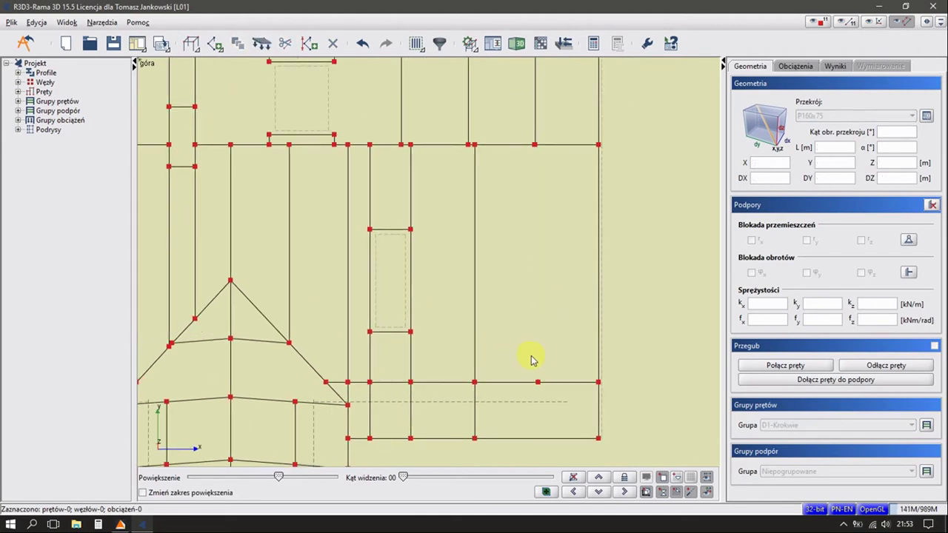
# Merge the two wall-plate bars beneath it into one continuous bar
pyautogui.click(534, 382)
pyautogui.rightClick(526, 405)
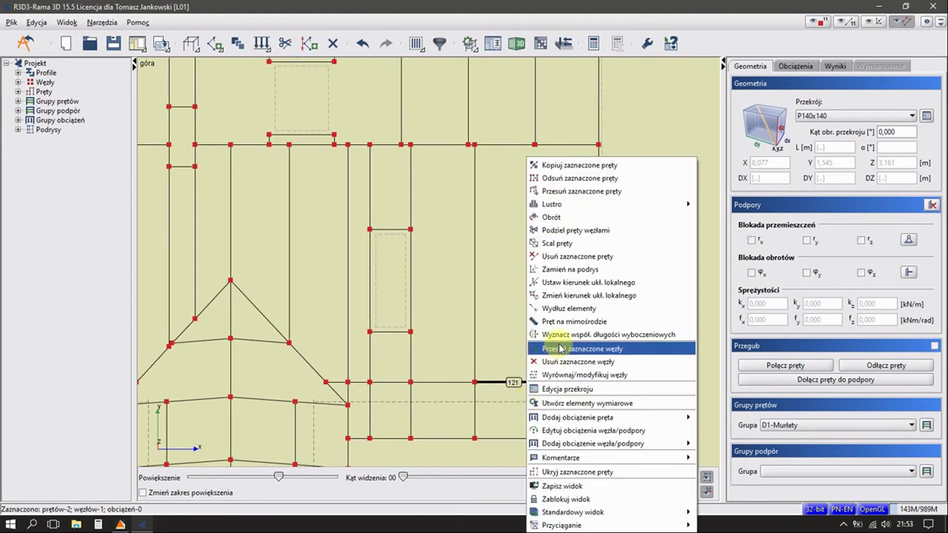
pyautogui.click(559, 269)
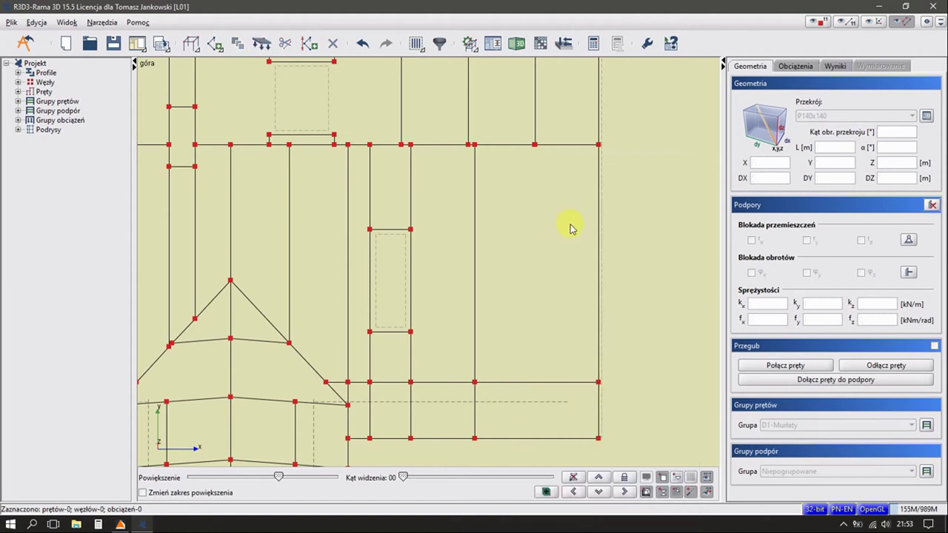
pyautogui.scroll(2, 550, 170)
pyautogui.scroll(3, 554, 201)
pyautogui.keyDown('ctrl'); pyautogui.scroll(1, 527, 296); pyautogui.keyUp('ctrl')
pyautogui.scroll(2, 528, 296)
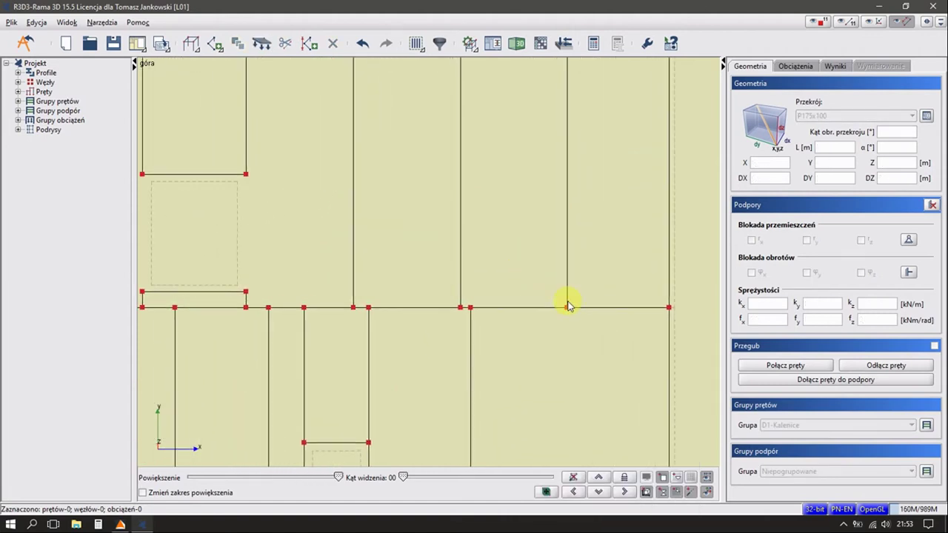
# Let zooming change the view range, split the tiny bar at the ridge node, and set the ridge bar's local axis
pyautogui.click(188, 494)
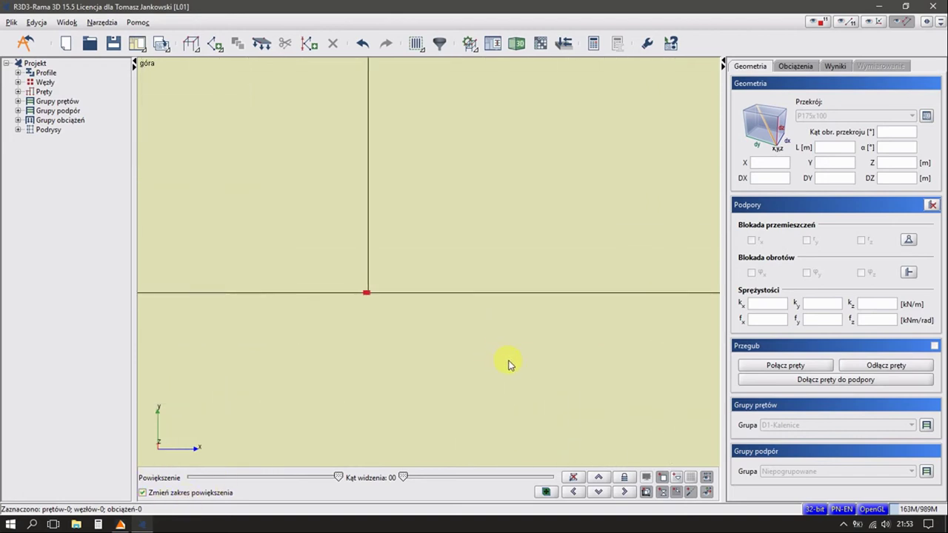
pyautogui.click(456, 301)
pyautogui.click(445, 303)
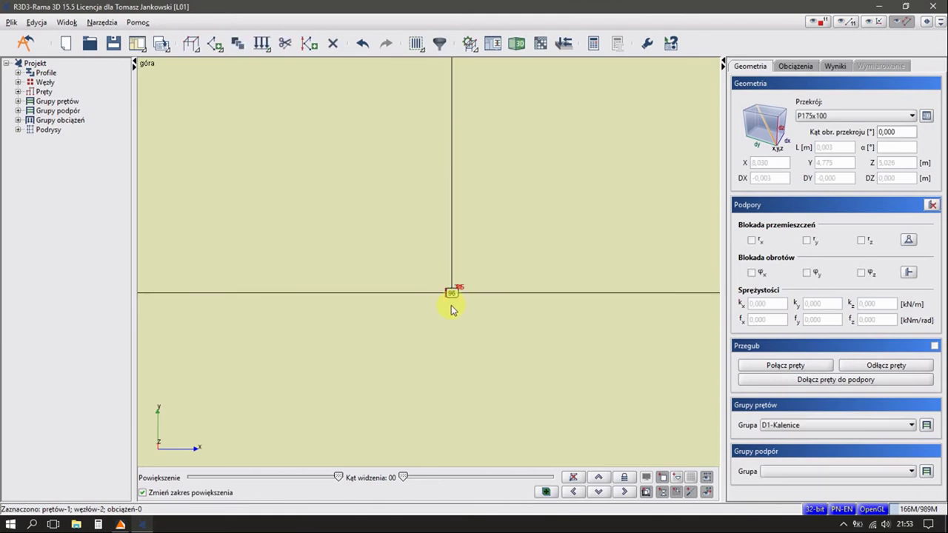
pyautogui.rightClick(453, 310)
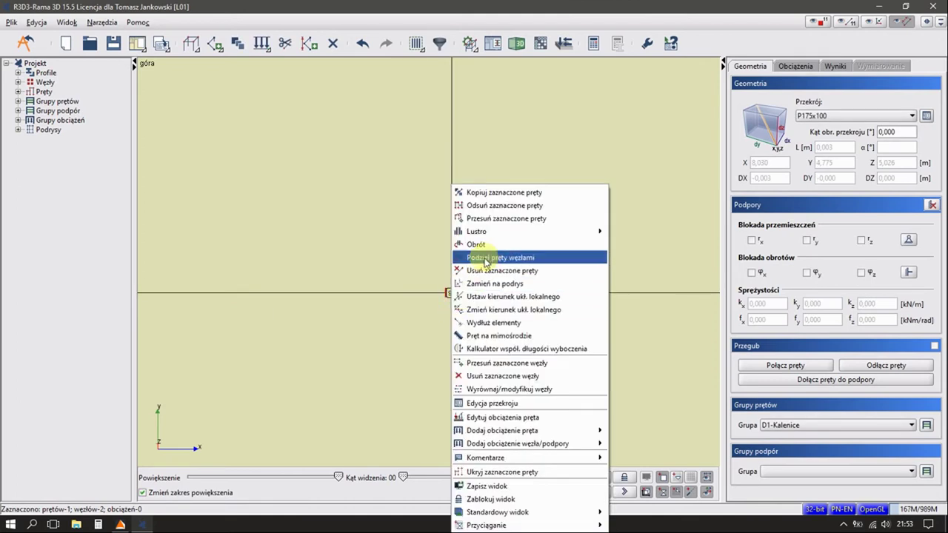
pyautogui.click(485, 259)
pyautogui.moveTo(454, 328); pyautogui.dragTo(452, 325)
pyautogui.click(452, 325)
pyautogui.click(433, 332)
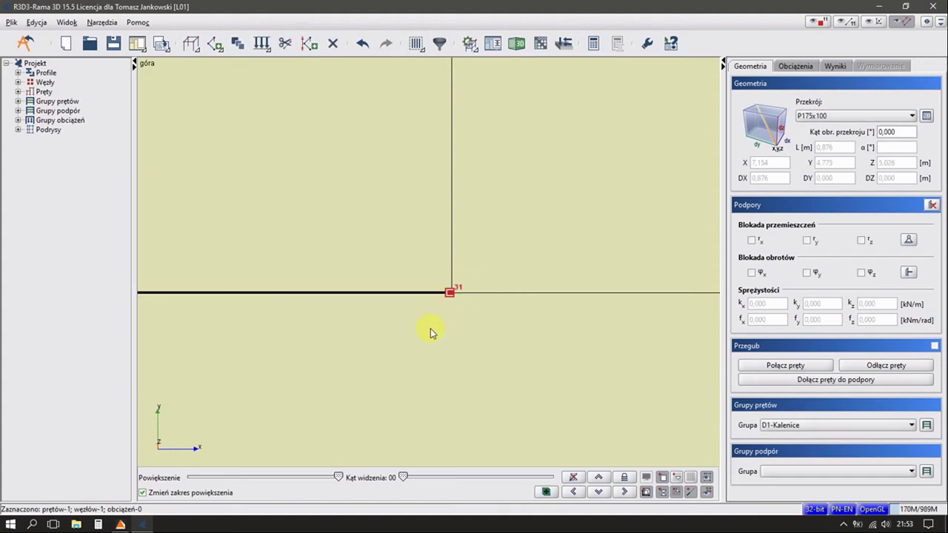
pyautogui.rightClick(431, 332)
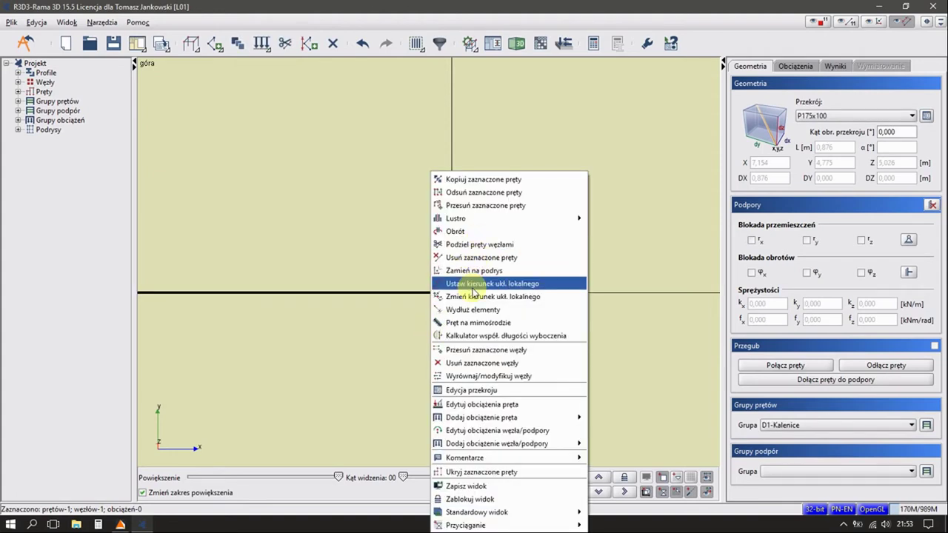
pyautogui.click(437, 309)
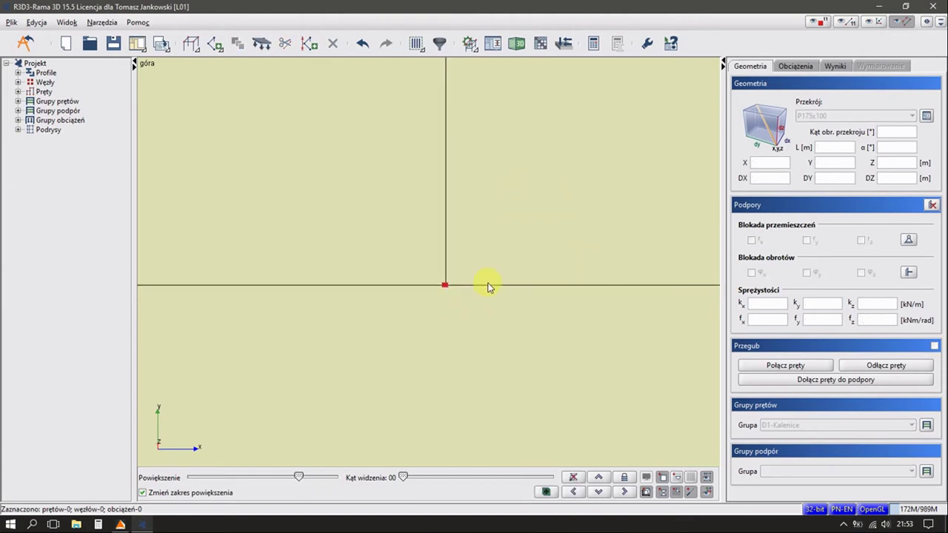
# Delete ridge bars 95 and 97
pyautogui.scroll(-3, 479, 290)
pyautogui.click(482, 287)
pyautogui.click(398, 292)
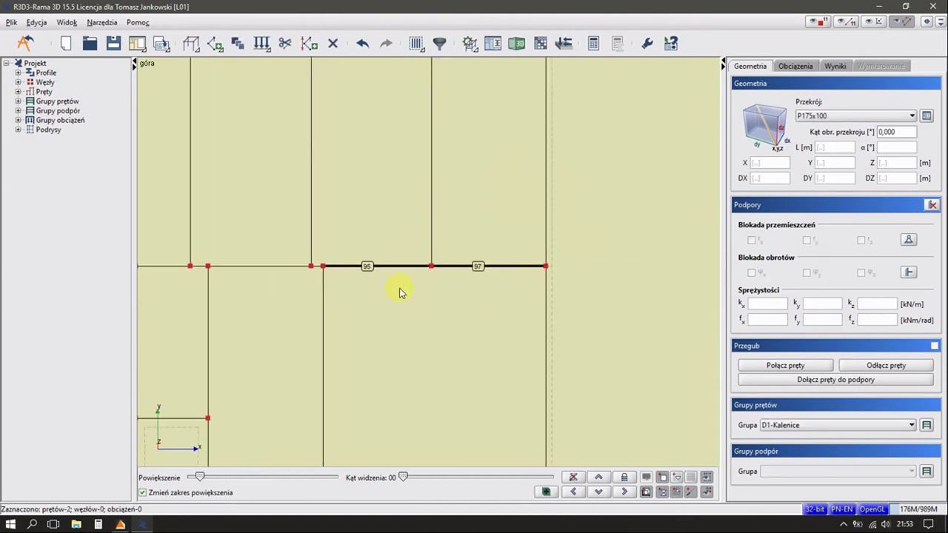
pyautogui.press('Delete')
# Delete the node at the bar's lower end together with its bar
pyautogui.scroll(2, 399, 290)
pyautogui.scroll(3, 445, 284)
pyautogui.scroll(2, 442, 287)
pyautogui.scroll(1, 442, 288)
pyautogui.moveTo(459, 285); pyautogui.dragTo(439, 316)
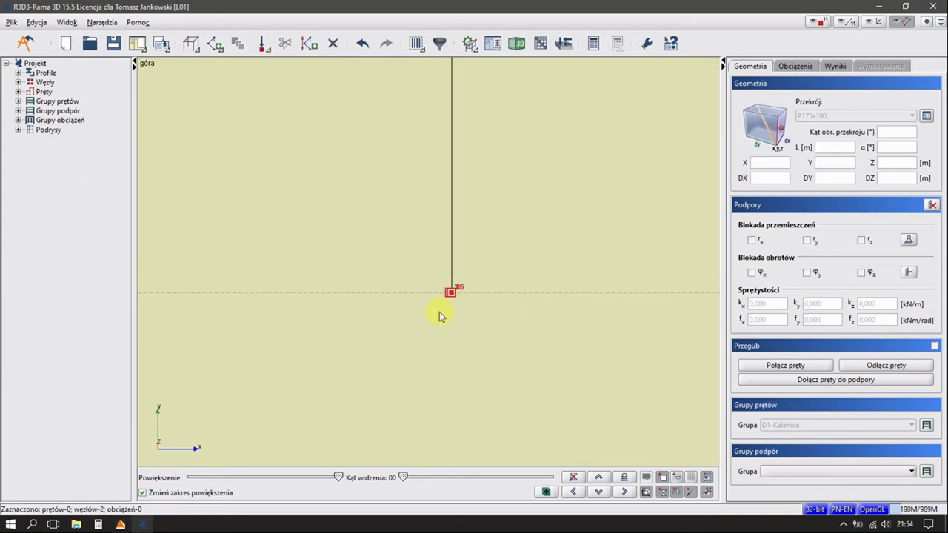
pyautogui.rightClick(440, 311)
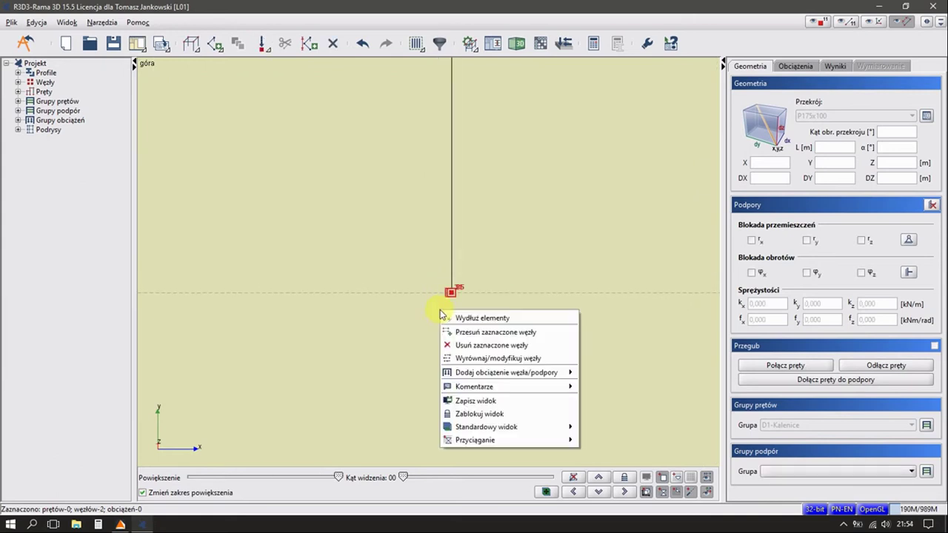
pyautogui.click(472, 346)
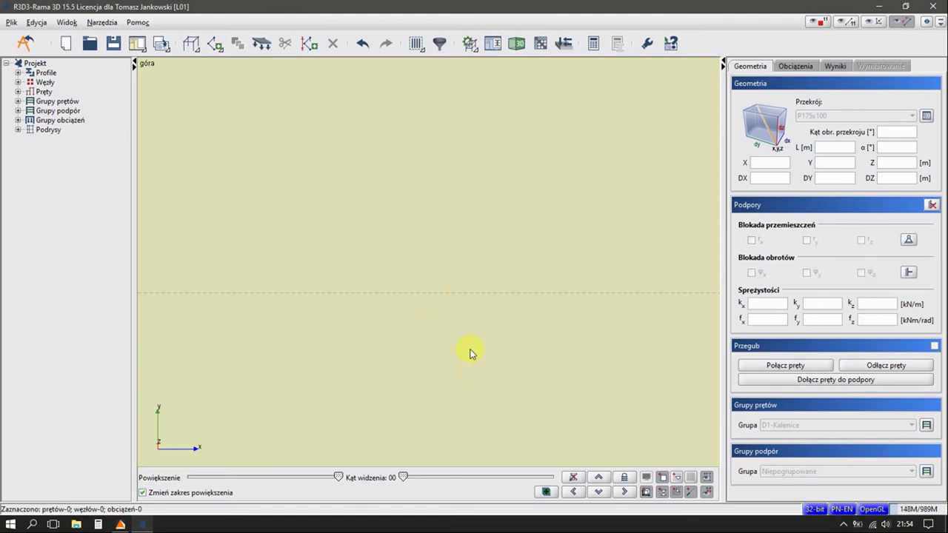
pyautogui.scroll(-1, 471, 346)
# Delete the rafter on the right side of the roof
pyautogui.scroll(-2, 472, 346)
pyautogui.scroll(-2, 461, 323)
pyautogui.scroll(-2, 516, 316)
pyautogui.scroll(-1, 516, 317)
pyautogui.scroll(-1, 518, 315)
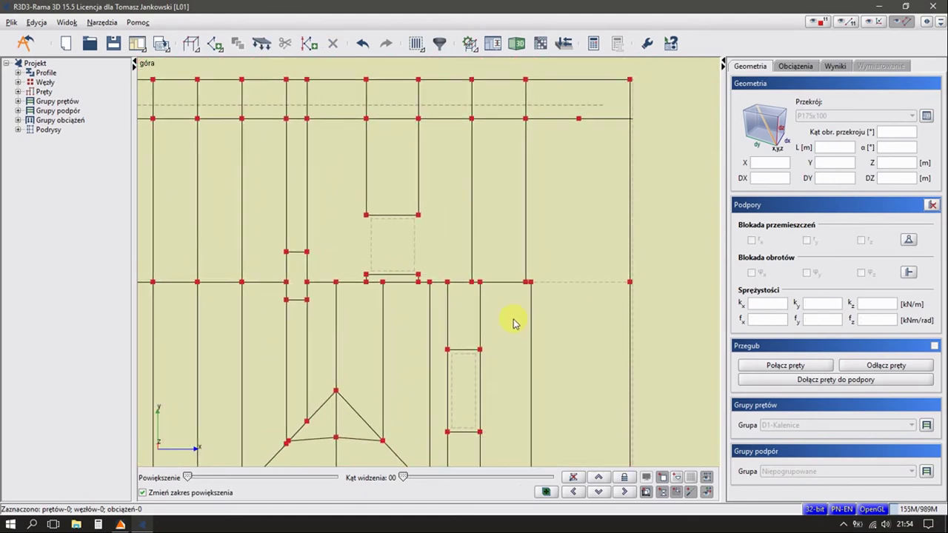
pyautogui.moveTo(541, 285); pyautogui.dragTo(516, 317)
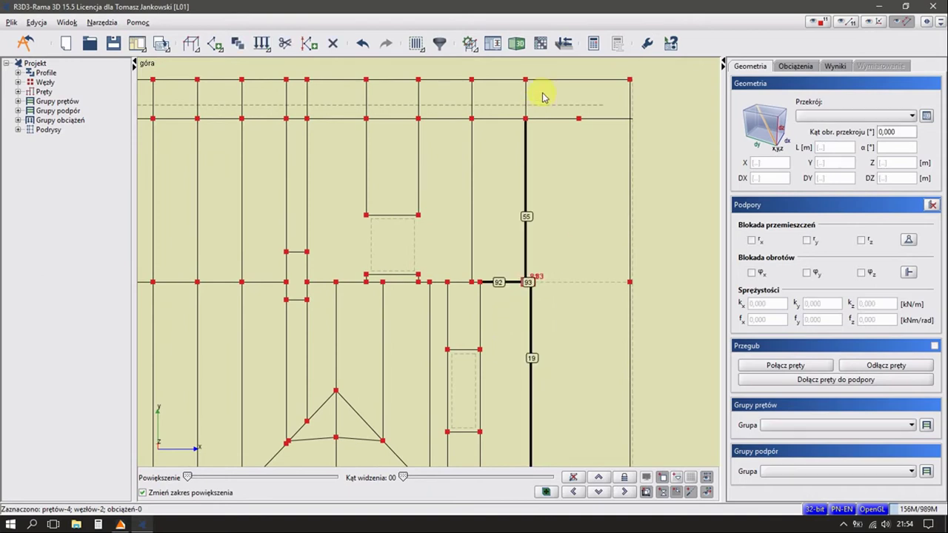
pyautogui.click(504, 116)
pyautogui.scroll(-3, 526, 190)
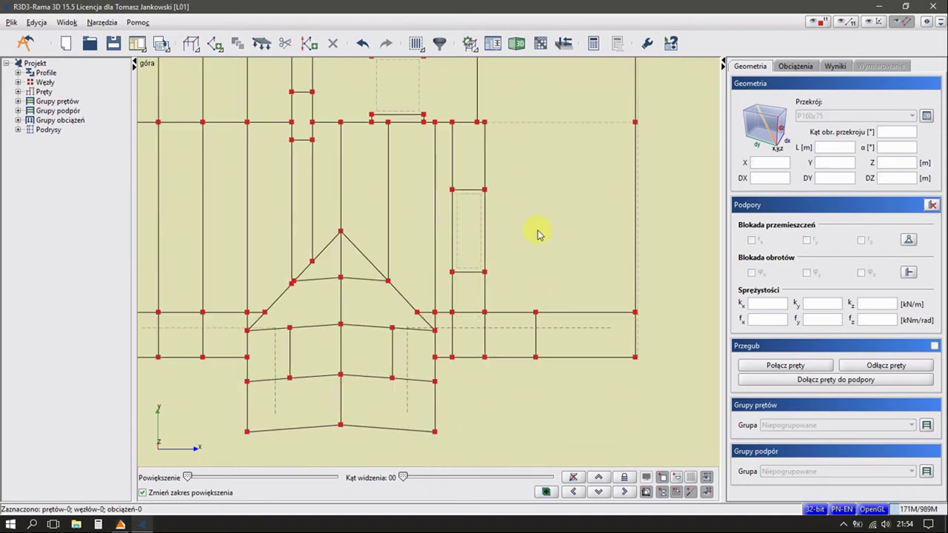
pyautogui.scroll(-2, 539, 228)
pyautogui.click(522, 336)
pyautogui.press('Delete')
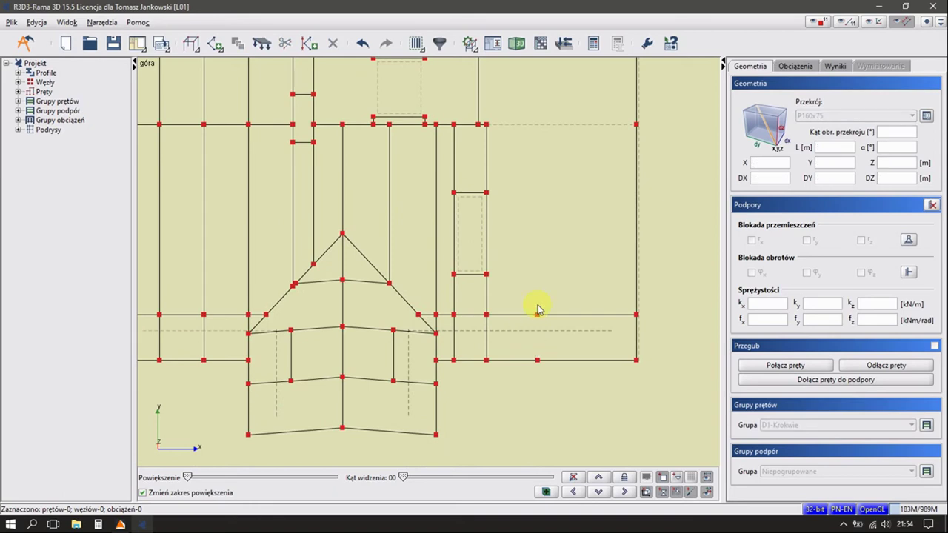
# Merge the bars across the freed node and merge the two lower eave bars
pyautogui.rightClick(521, 337)
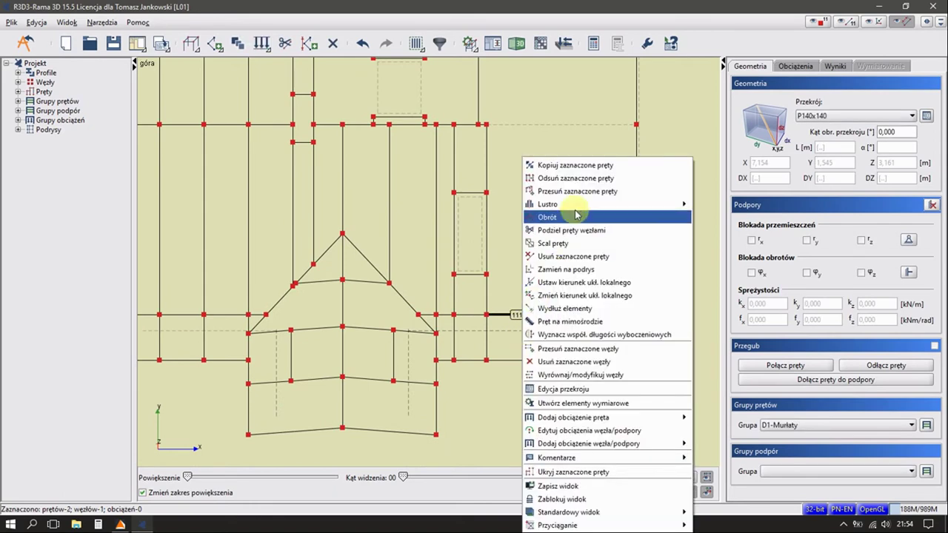
pyautogui.click(555, 244)
pyautogui.moveTo(561, 327); pyautogui.dragTo(526, 388)
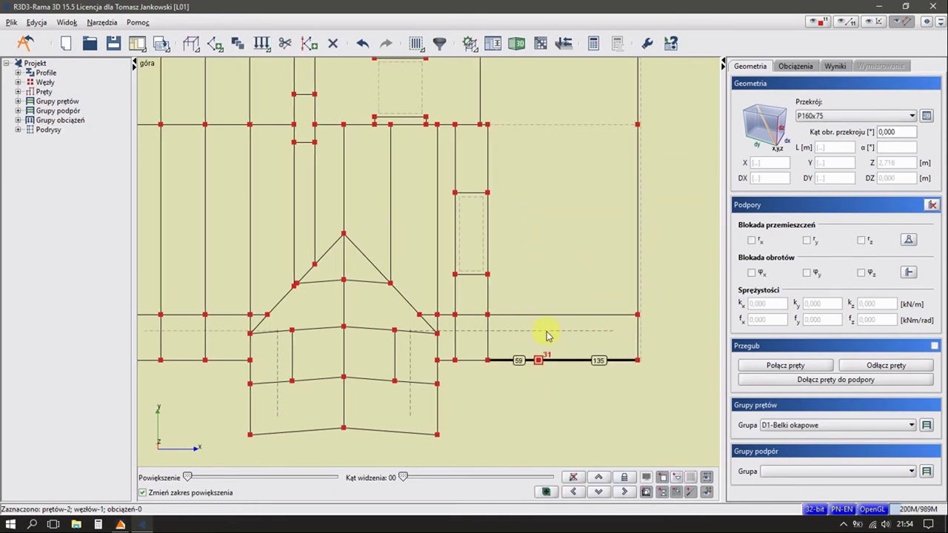
pyautogui.rightClick(564, 255)
pyautogui.click(593, 243)
# Merge the upper-line wall plate bars and the two top eave bars across their nodes
pyautogui.scroll(5, 560, 200)
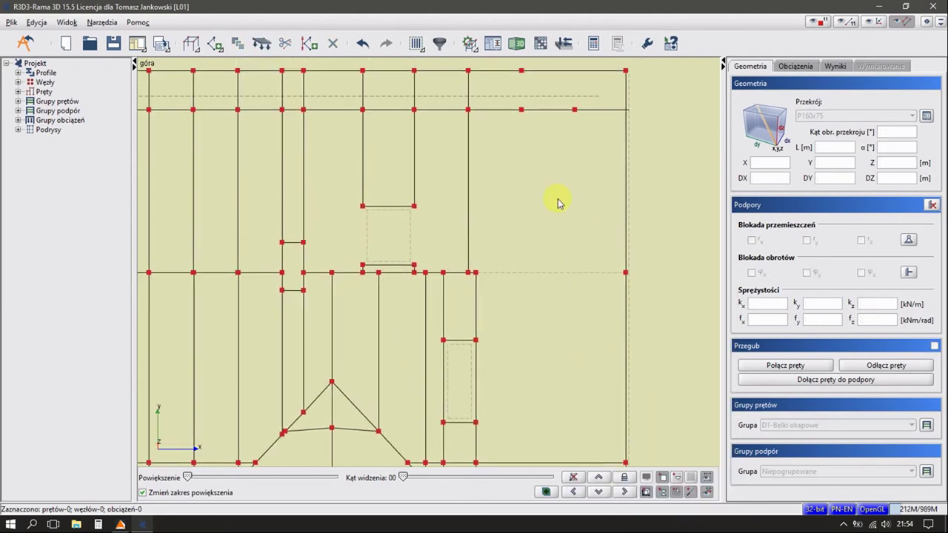
pyautogui.moveTo(587, 110)
pyautogui.mouseDown()
pyautogui.moveTo(553, 127)
pyautogui.moveTo(514, 169)
pyautogui.mouseUp()
pyautogui.rightClick(553, 124)
pyautogui.click(561, 206)
pyautogui.rightClick(513, 169)
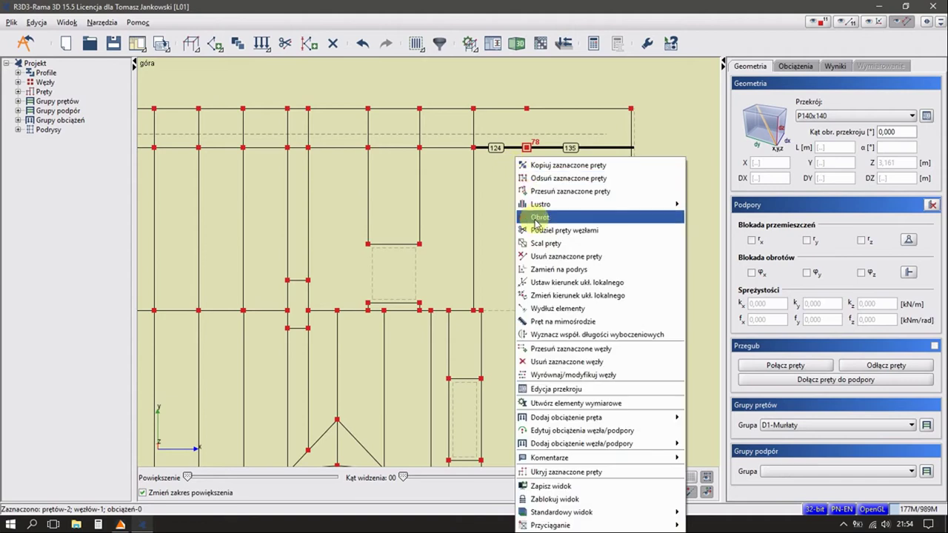
pyautogui.click(526, 243)
pyautogui.moveTo(536, 135); pyautogui.dragTo(508, 158)
pyautogui.rightClick(506, 157)
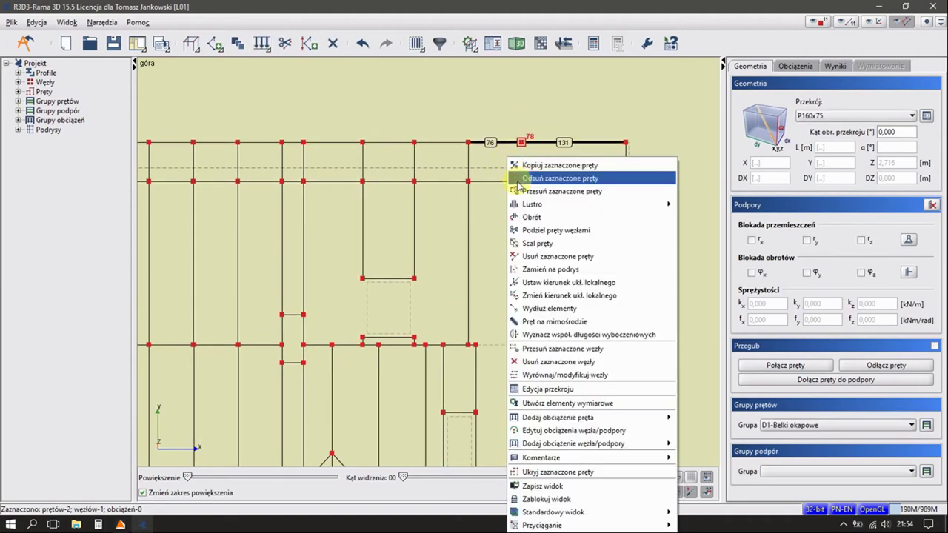
pyautogui.click(539, 244)
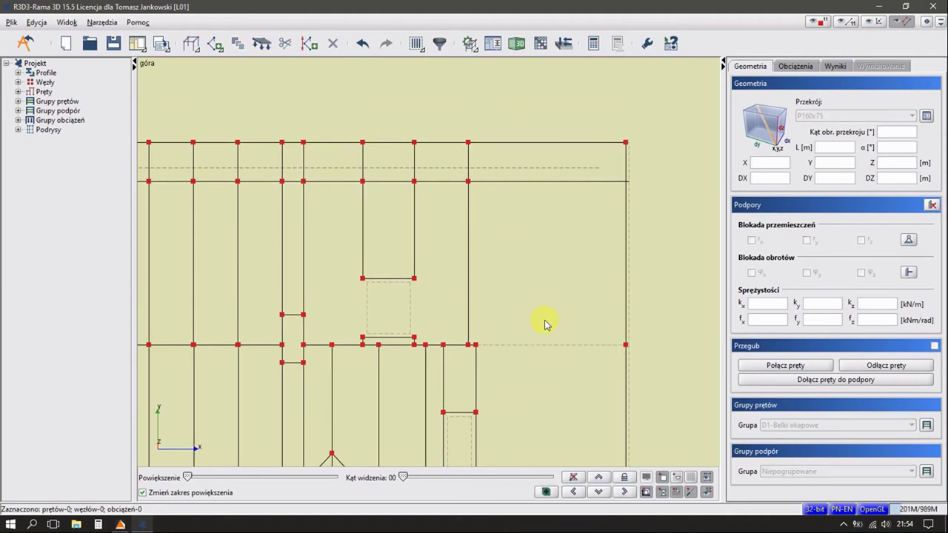
pyautogui.scroll(-1, 539, 307)
pyautogui.scroll(1, 529, 285)
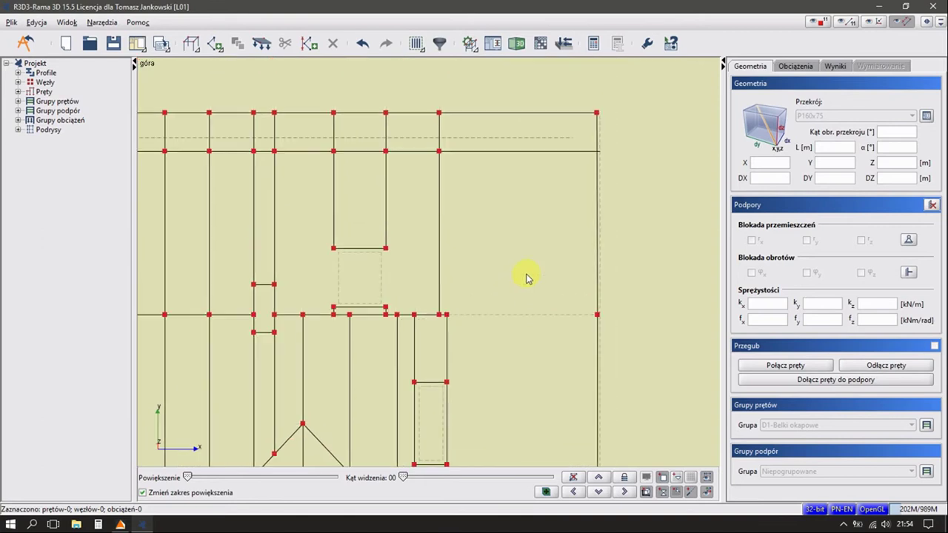
# Divide top eave bar 133 (2.86 m) at 0.9, 1.8 and 2.7 m from its end
pyautogui.click(518, 110)
pyautogui.click(284, 43)
pyautogui.write('0.1')
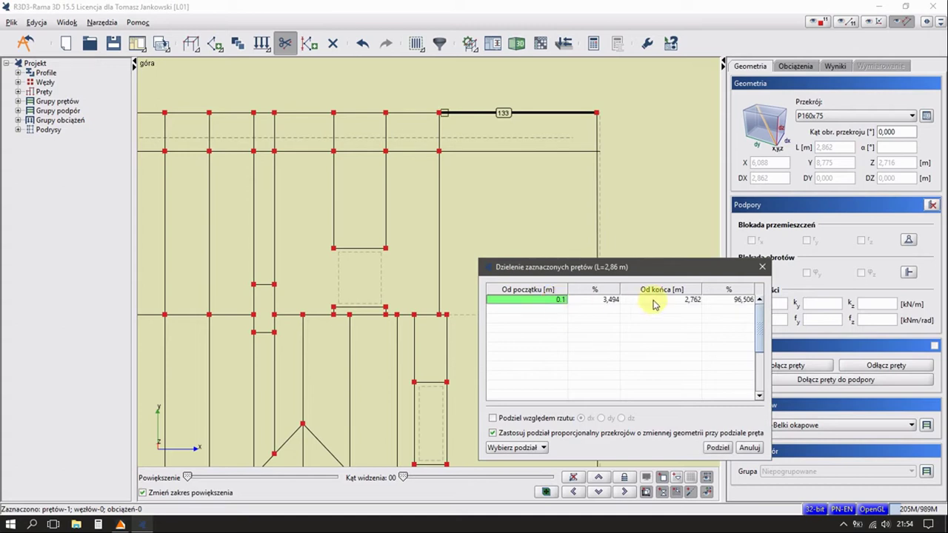
pyautogui.click(659, 299)
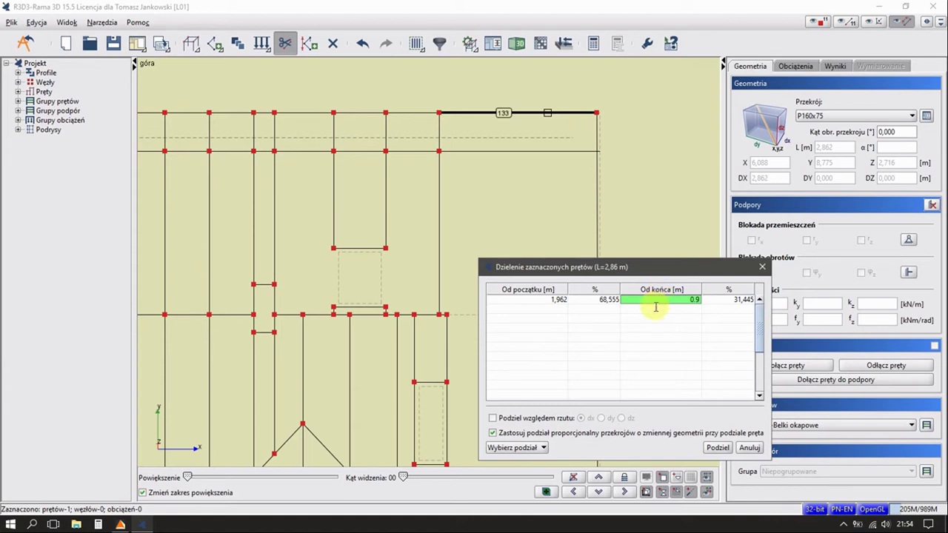
pyautogui.press('Return')
pyautogui.write('1.8')
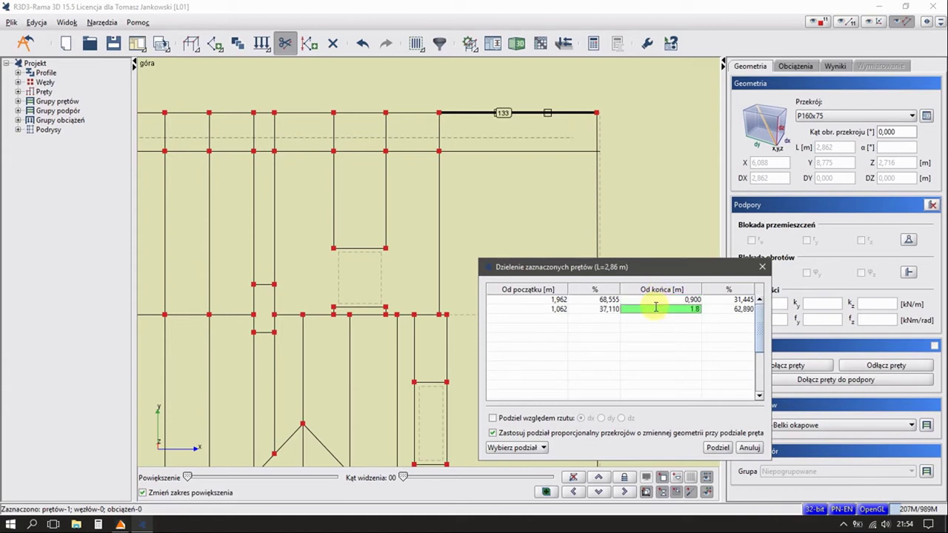
pyautogui.press('Return')
pyautogui.write('2.7')
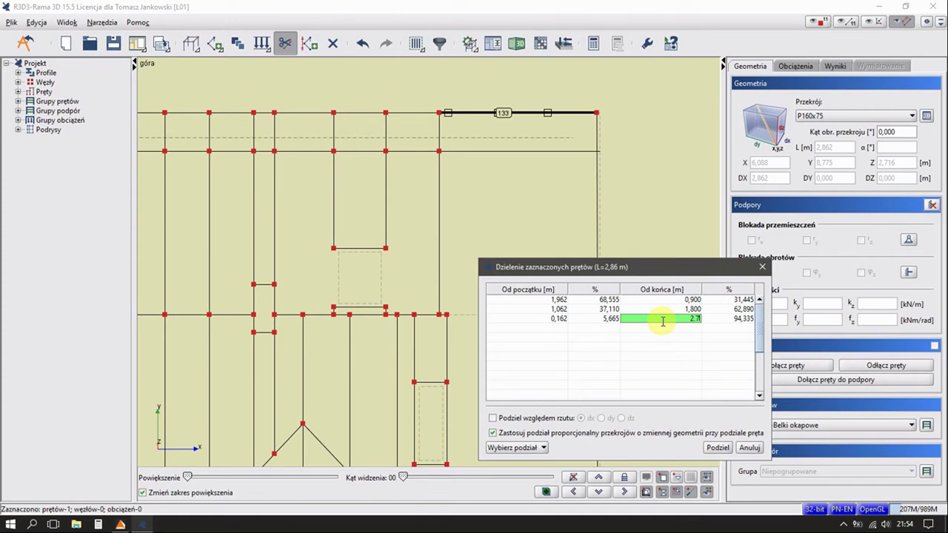
pyautogui.click(718, 447)
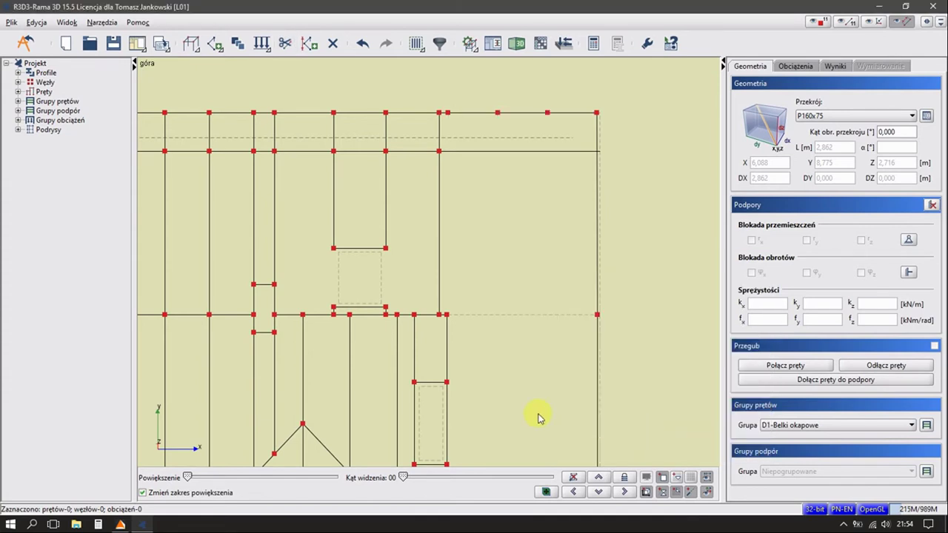
# In an oblique 3D view, copy the short rafter bars by a node-to-node vector
pyautogui.scroll(-3, 518, 384)
pyautogui.scroll(-1, 522, 341)
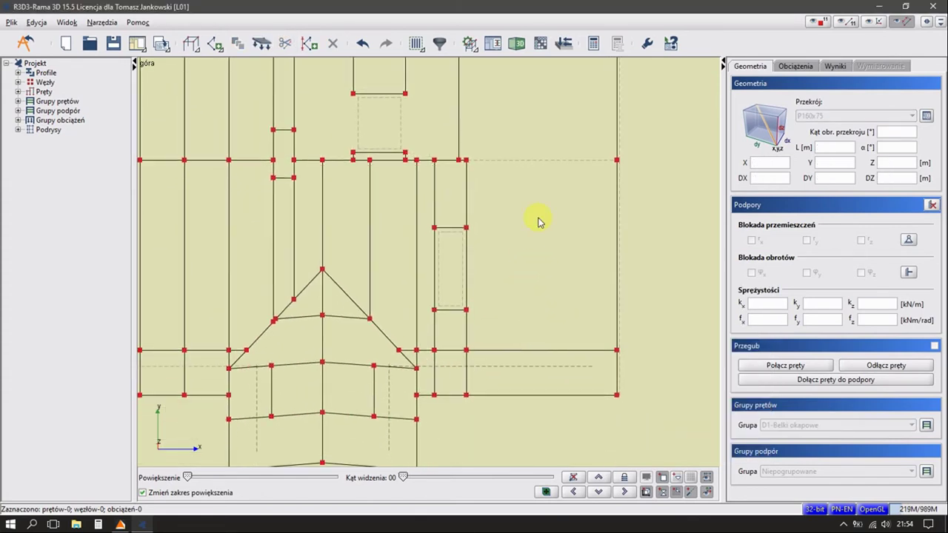
pyautogui.scroll(5, 533, 251)
pyautogui.scroll(-2, 527, 287)
pyautogui.scroll(3, 531, 277)
pyautogui.scroll(-2, 526, 285)
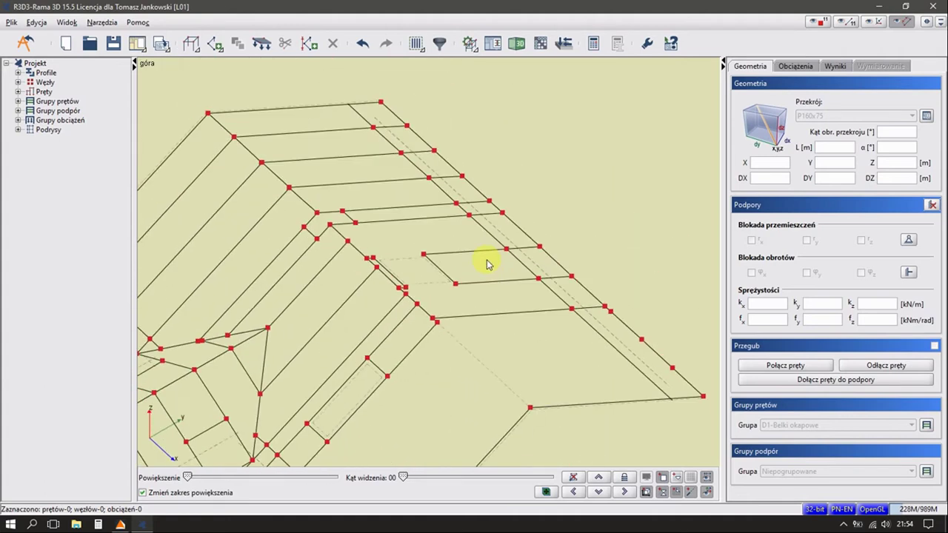
pyautogui.moveTo(525, 276); pyautogui.dragTo(489, 289, button='middle')
pyautogui.click(504, 295)
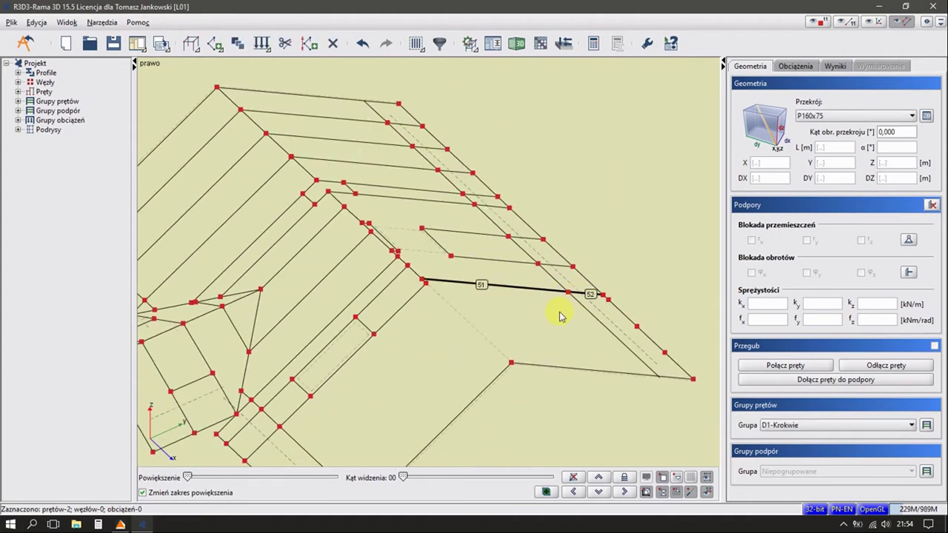
pyautogui.moveTo(559, 316); pyautogui.dragTo(528, 289, button='middle')
pyautogui.rightClick(529, 289)
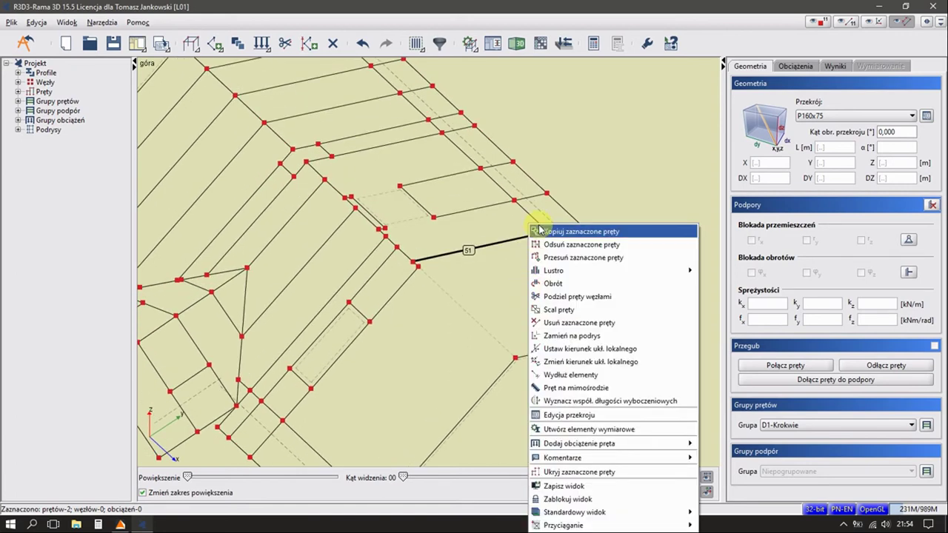
pyautogui.click(539, 231)
pyautogui.click(580, 225)
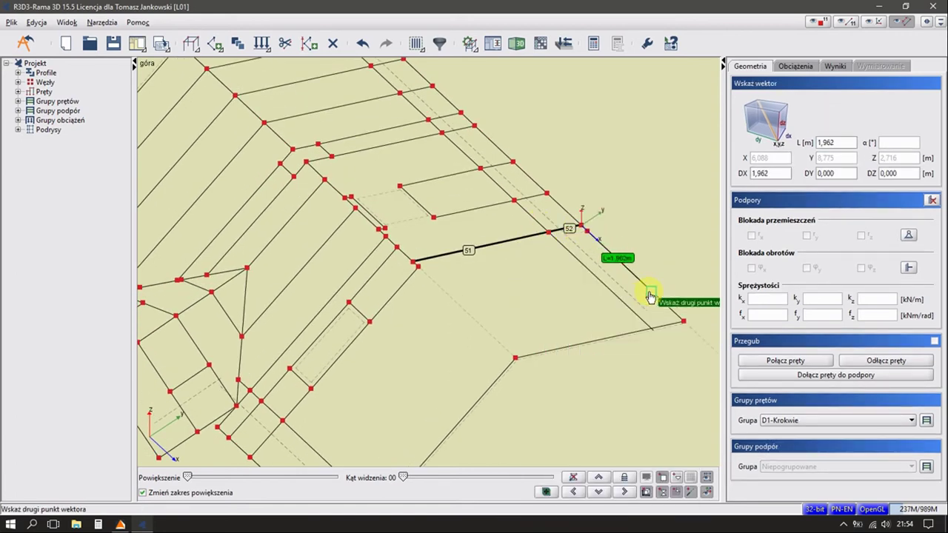
pyautogui.click(649, 294)
# Copy the new bar 137 by another node-to-node vector
pyautogui.click(605, 300)
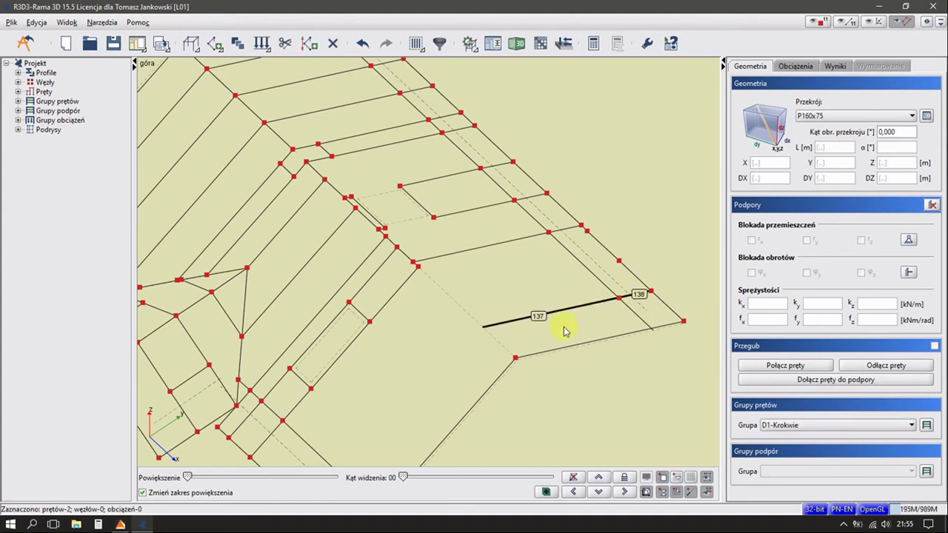
pyautogui.rightClick(560, 298)
pyautogui.click(584, 233)
pyautogui.click(648, 295)
pyautogui.click(619, 261)
# Copy rafter bar 129 by a vector, then cancel a second copy of the new rafter
pyautogui.scroll(-2, 524, 294)
pyautogui.scroll(-1, 524, 259)
pyautogui.scroll(-1, 507, 307)
pyautogui.click(418, 440)
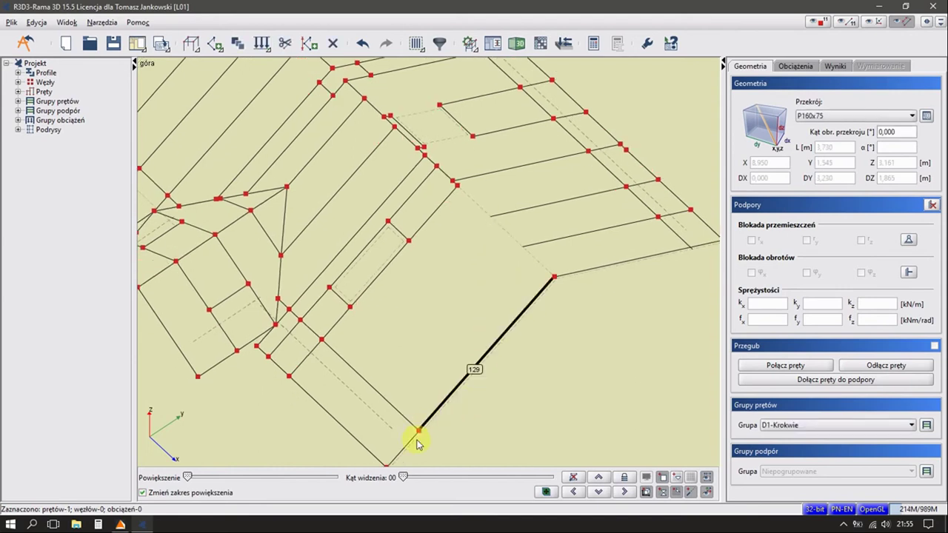
pyautogui.rightClick(510, 392)
pyautogui.click(540, 243)
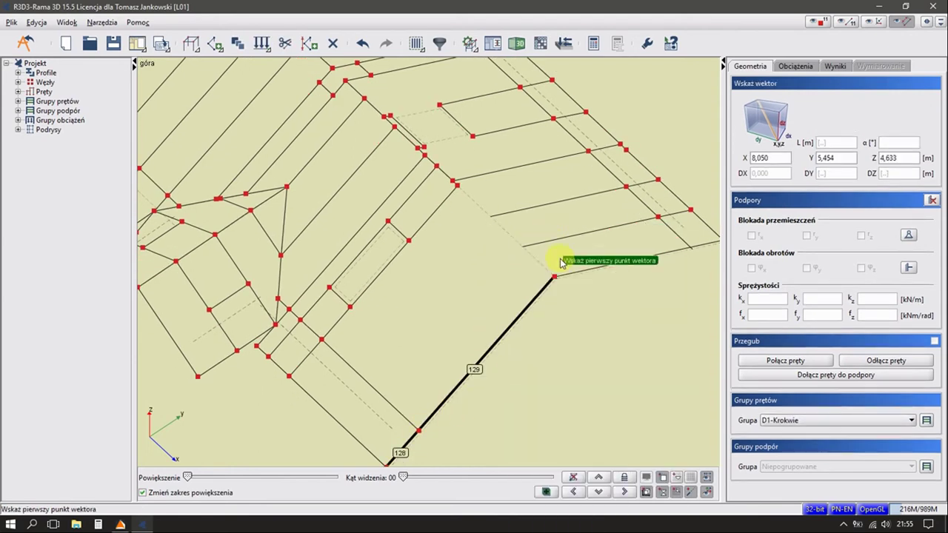
pyautogui.click(554, 277)
pyautogui.click(522, 247)
pyautogui.click(404, 383)
pyautogui.rightClick(439, 223)
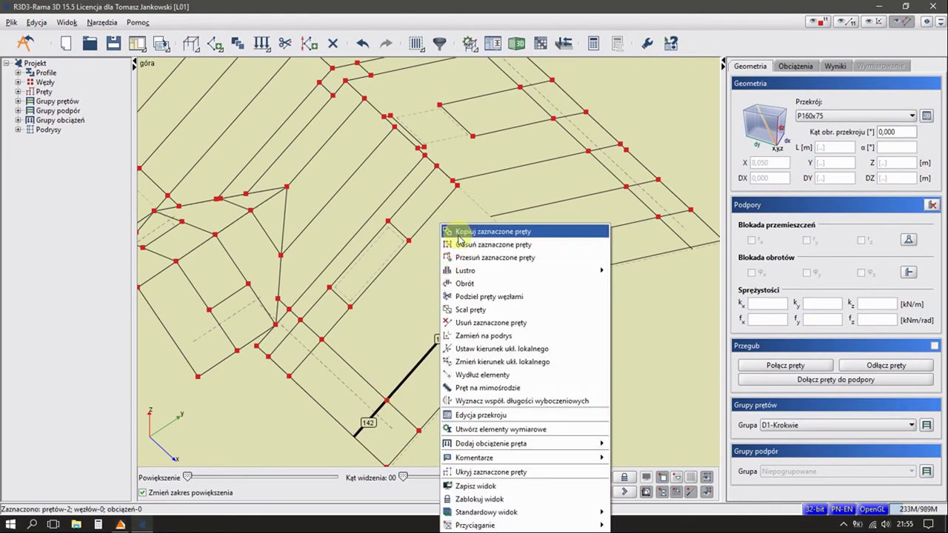
pyautogui.click(451, 232)
pyautogui.press('Escape')
pyautogui.moveTo(491, 214)
pyautogui.mouseDown(button='middle')
pyautogui.moveTo(449, 245)
pyautogui.moveTo(481, 224)
pyautogui.mouseUp(button='middle')
# Back in top view, measure the rafter-to-opening node distance as 0.920 m
pyautogui.click(448, 364)
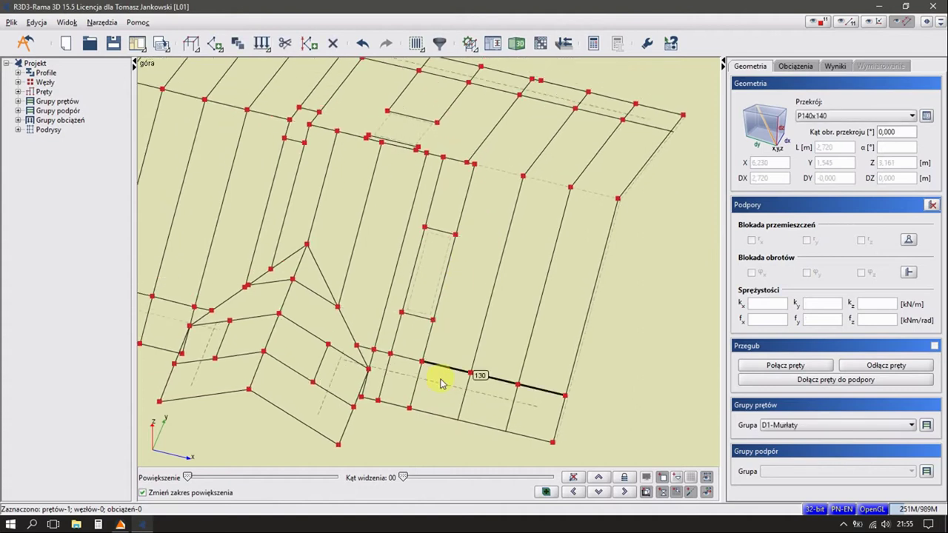
pyautogui.moveTo(447, 383)
pyautogui.mouseDown(button='middle')
pyautogui.moveTo(499, 232)
pyautogui.moveTo(248, 98)
pyautogui.mouseUp(button='middle')
pyautogui.press('Escape')
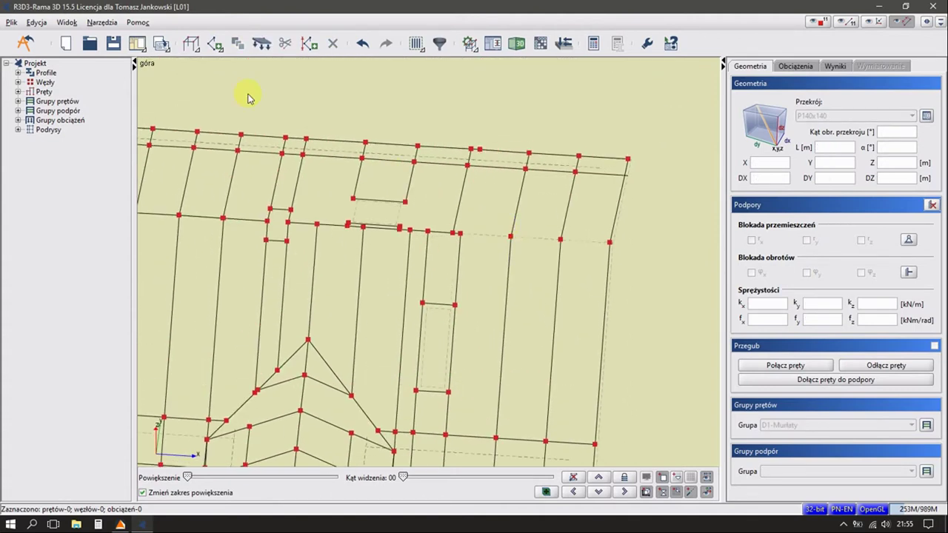
pyautogui.click(102, 23)
pyautogui.click(122, 288)
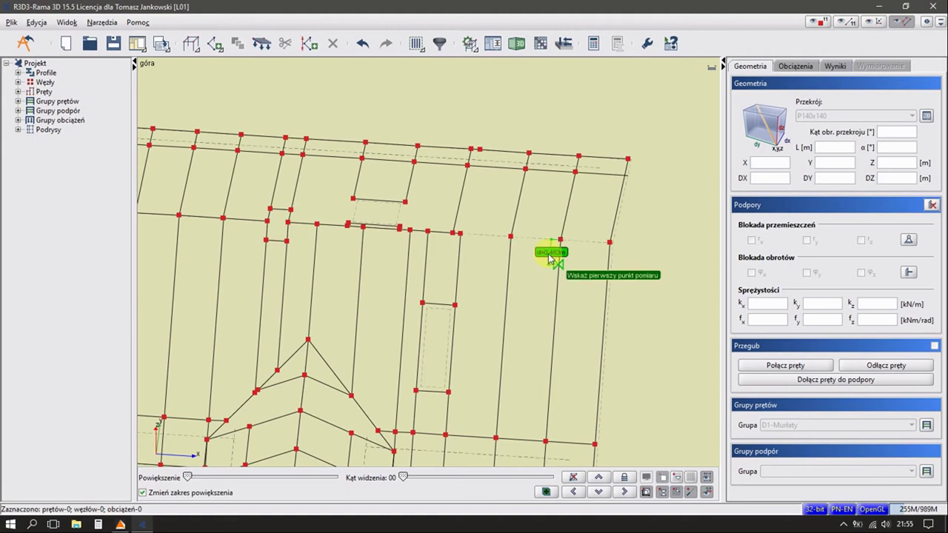
pyautogui.click(511, 238)
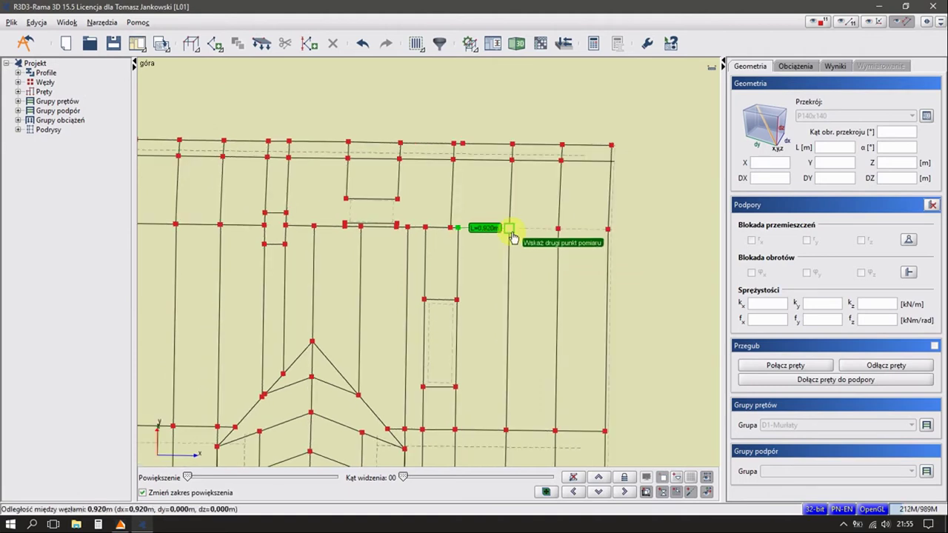
pyautogui.click(511, 236)
# Select the rafter's nodes beside the roof opening
pyautogui.scroll(2, 488, 259)
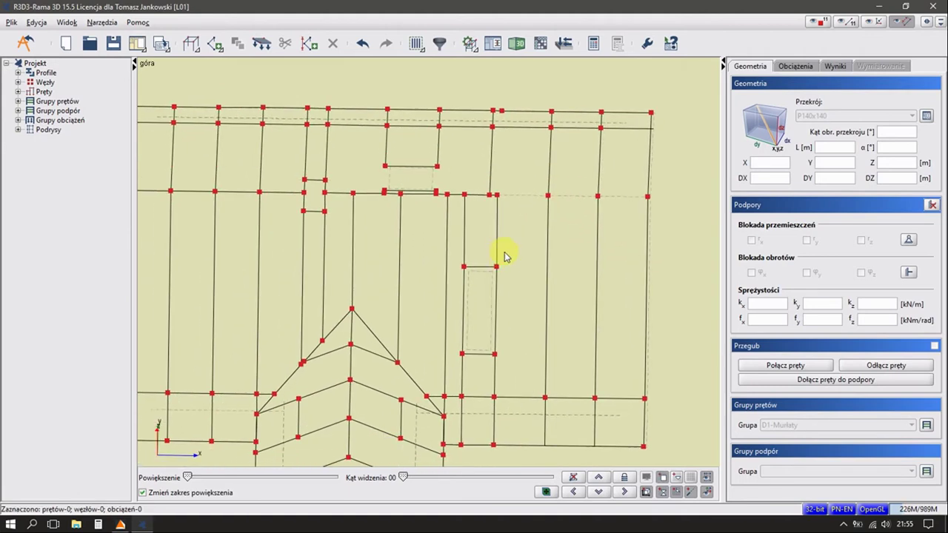
pyautogui.click(494, 253)
pyautogui.click(500, 374)
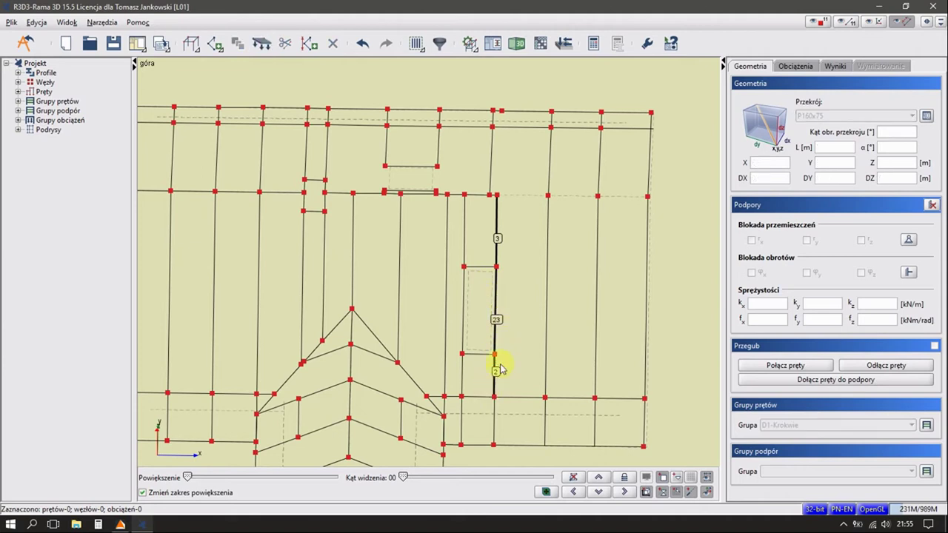
pyautogui.click(495, 193)
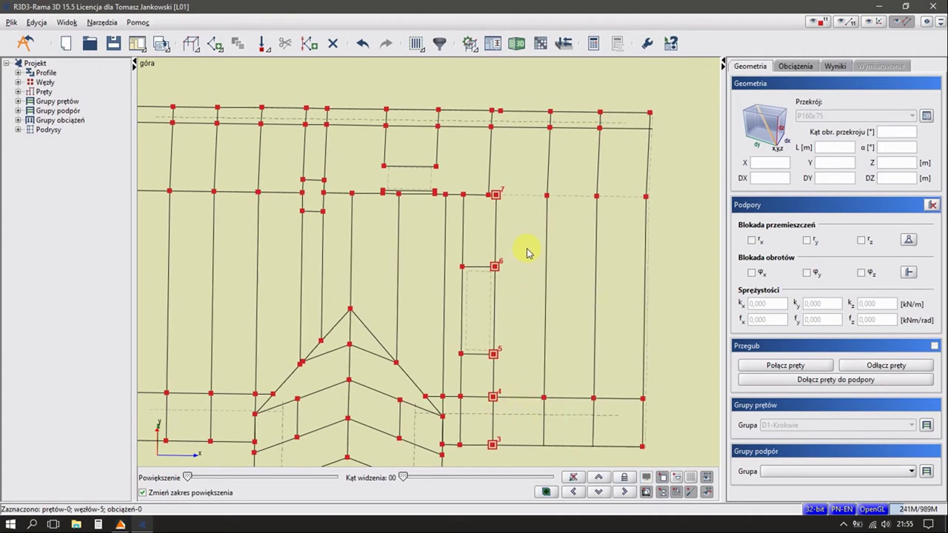
# Move the rafter's five selected nodes 1 m along X, starting from node 7
pyautogui.rightClick(527, 252)
pyautogui.click(544, 272)
pyautogui.click(495, 194)
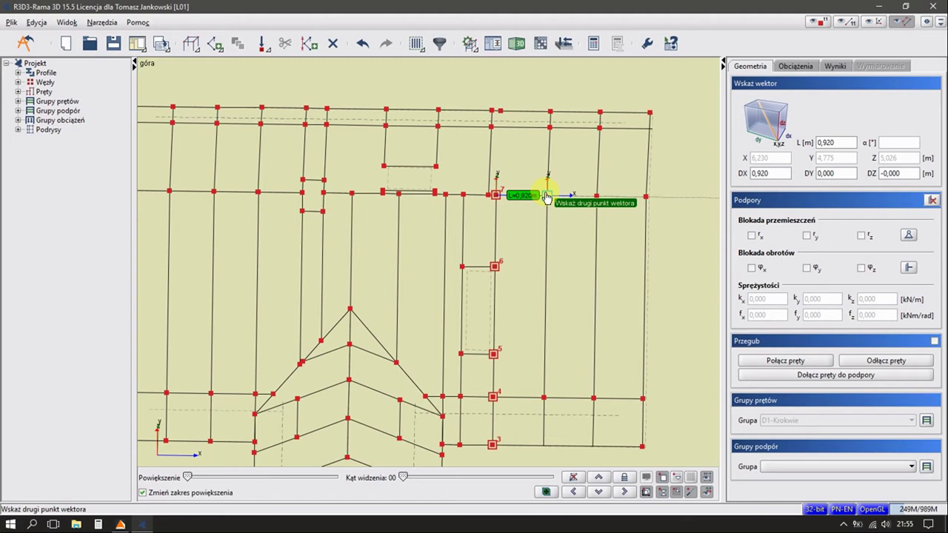
pyautogui.write('1')
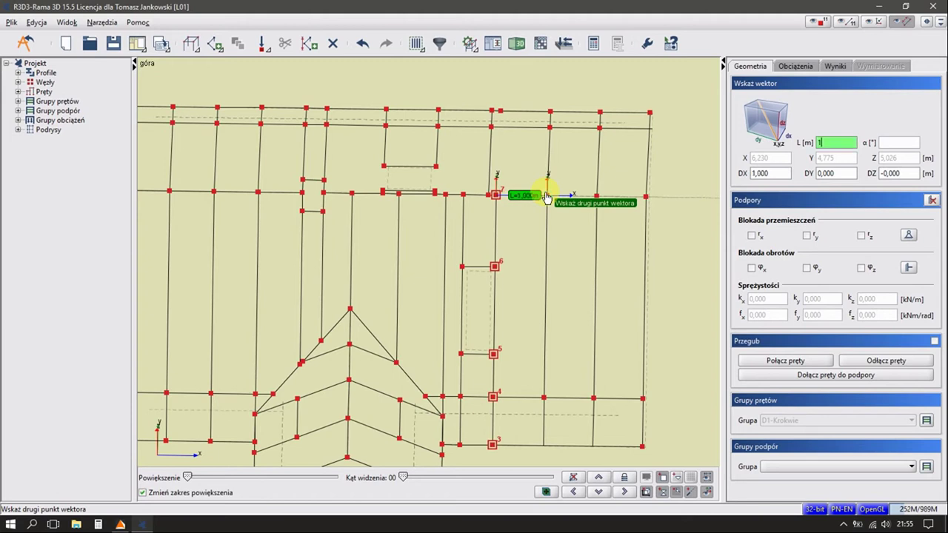
pyautogui.press('Return')
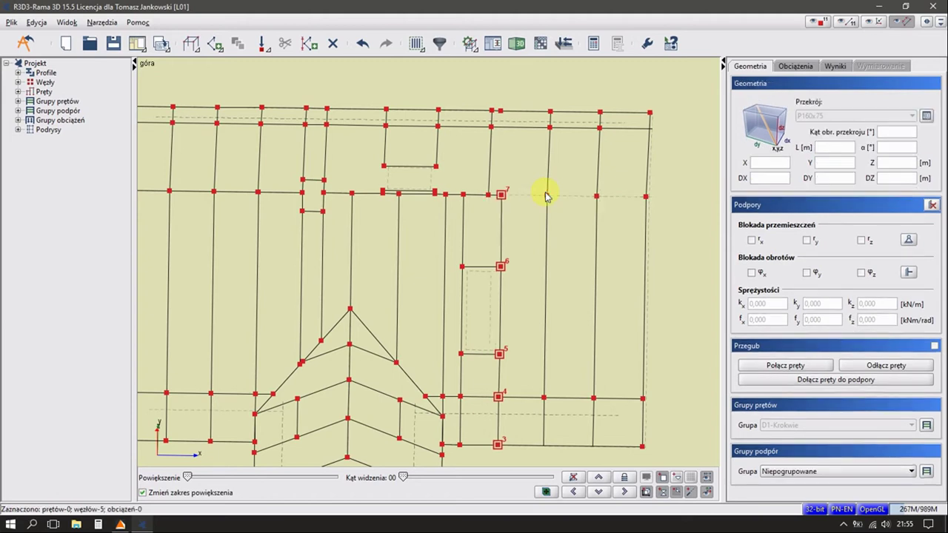
pyautogui.press('Escape')
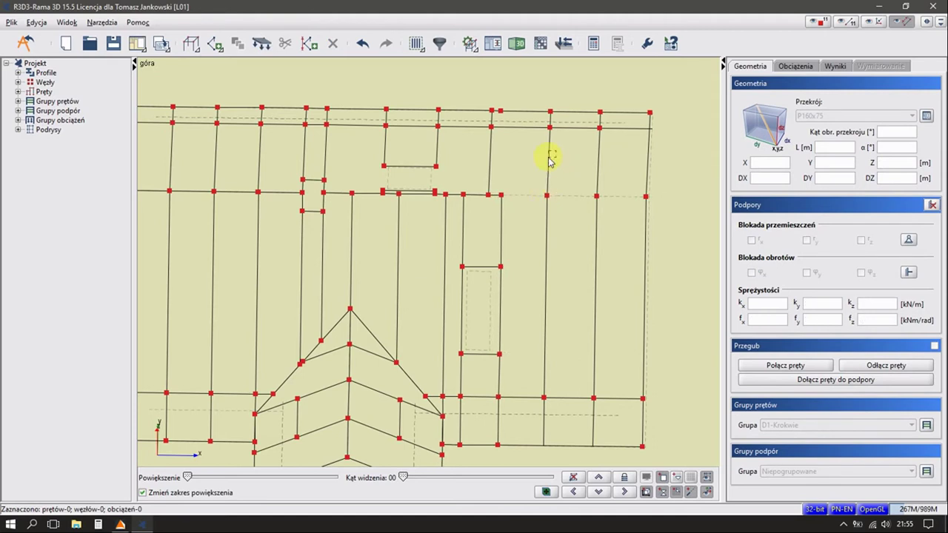
# Merge eave bars 133 and 134 into one bar
pyautogui.click(495, 126)
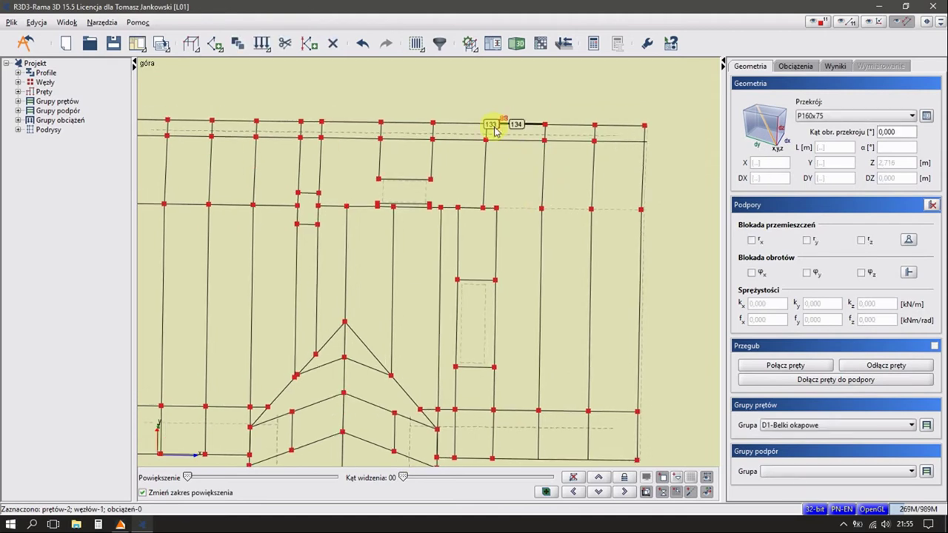
pyautogui.rightClick(495, 128)
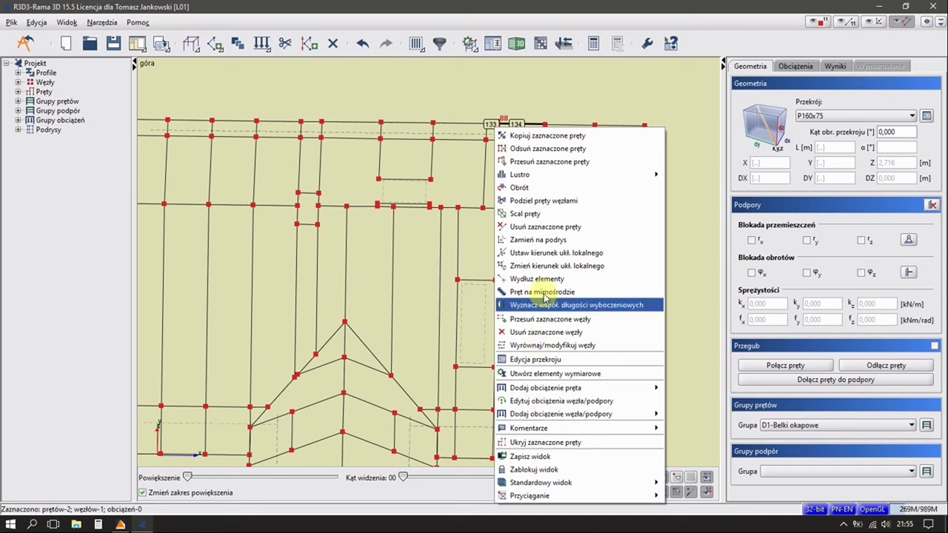
pyautogui.click(546, 214)
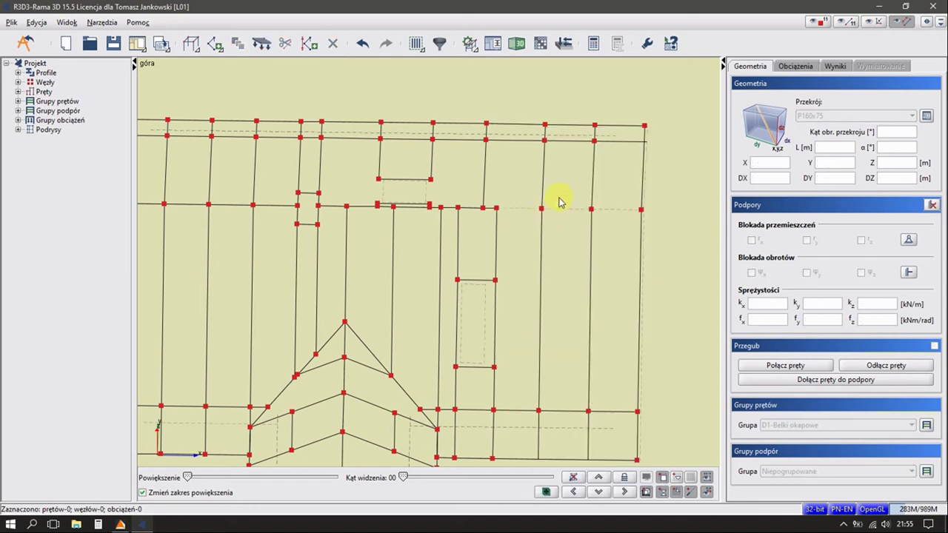
# Copy the short rafter piece near the eave by a two-point vector
pyautogui.click(549, 127)
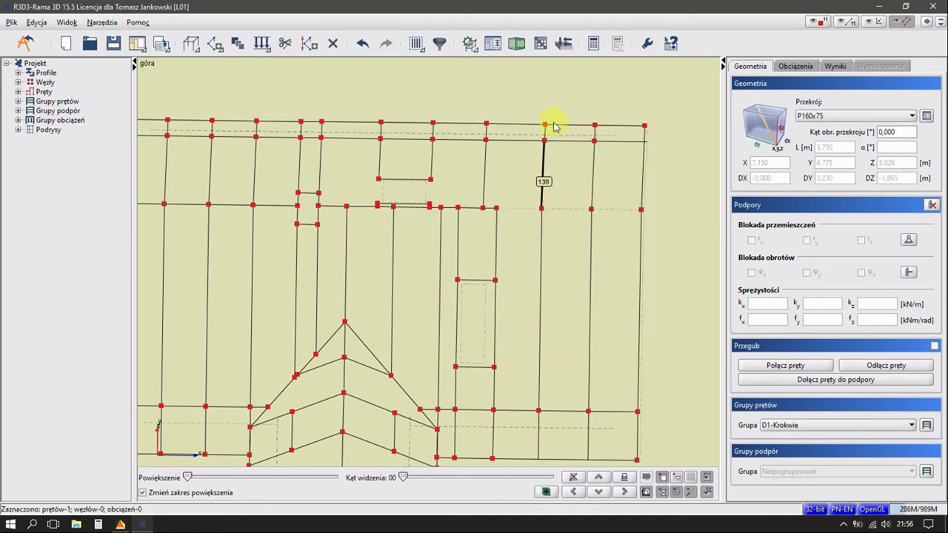
pyautogui.rightClick(519, 179)
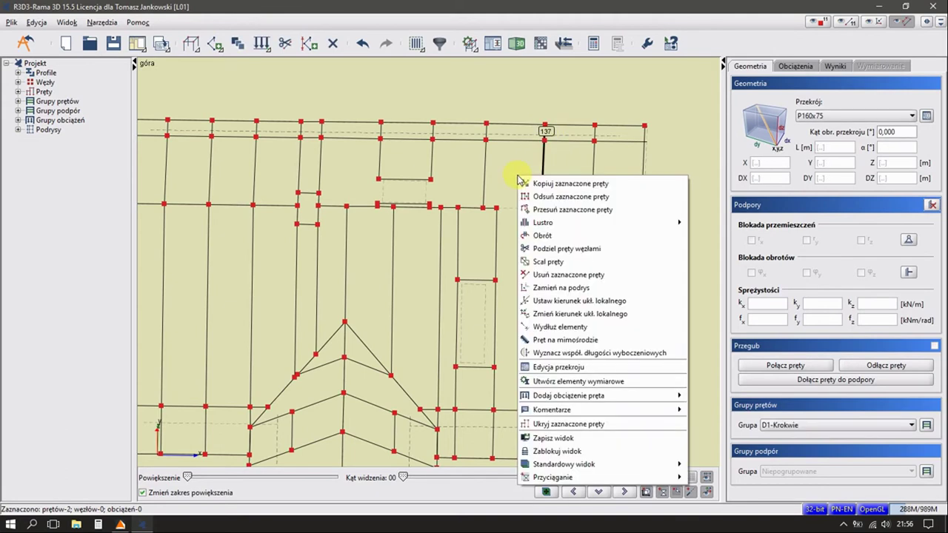
pyautogui.click(537, 181)
pyautogui.click(541, 209)
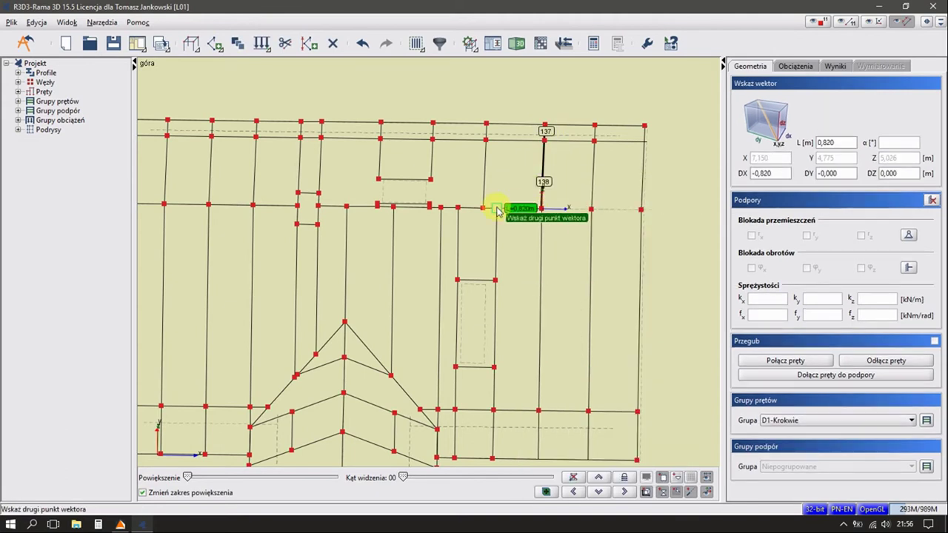
pyautogui.click(497, 206)
pyautogui.moveTo(513, 173)
pyautogui.mouseDown(button='middle')
pyautogui.moveTo(495, 187)
pyautogui.moveTo(516, 228)
pyautogui.mouseUp(button='middle')
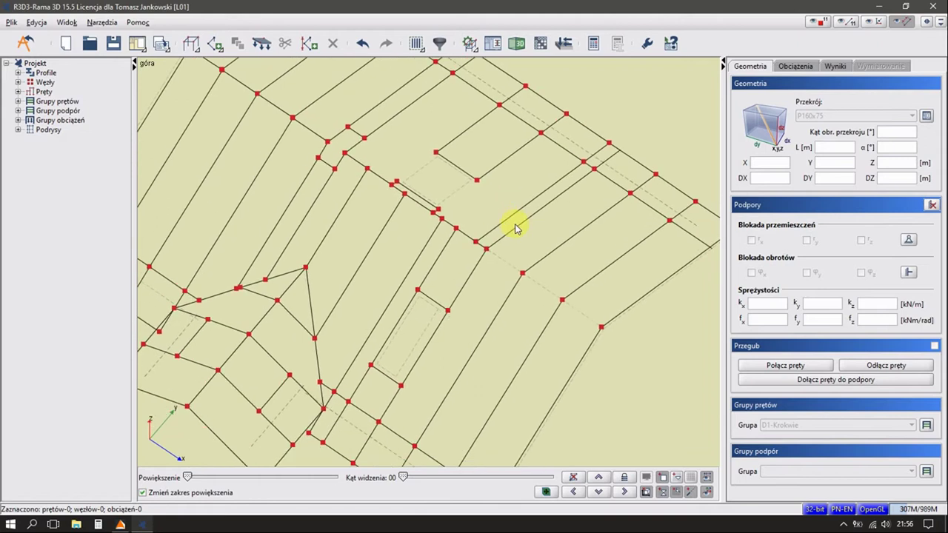
# Delete short members 51 and 52 near the roof opening
pyautogui.click(596, 152)
pyautogui.keyDown('ctrl'); pyautogui.click(555, 185); pyautogui.keyUp('ctrl')
pyautogui.press('Delete')
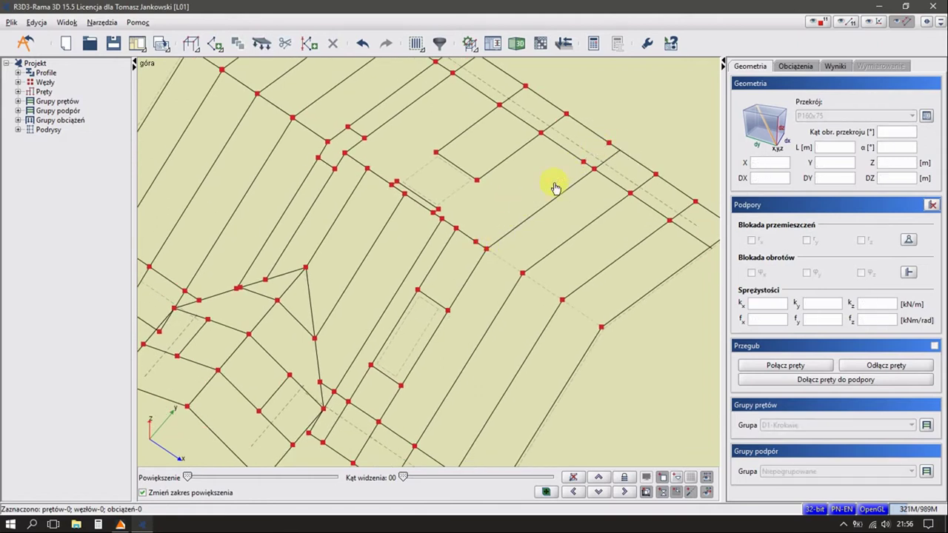
pyautogui.scroll(3, 450, 268)
pyautogui.keyDown('ctrl'); pyautogui.scroll(2, 450, 268); pyautogui.keyUp('ctrl')
pyautogui.scroll(-3, 450, 269)
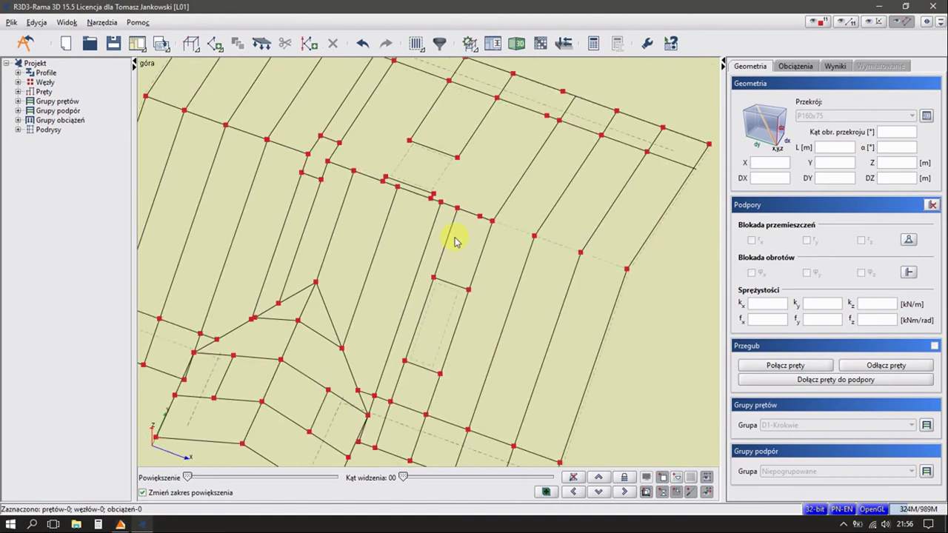
pyautogui.keyDown('ctrl'); pyautogui.scroll(1, 452, 265); pyautogui.keyUp('ctrl')
pyautogui.click(102, 22)
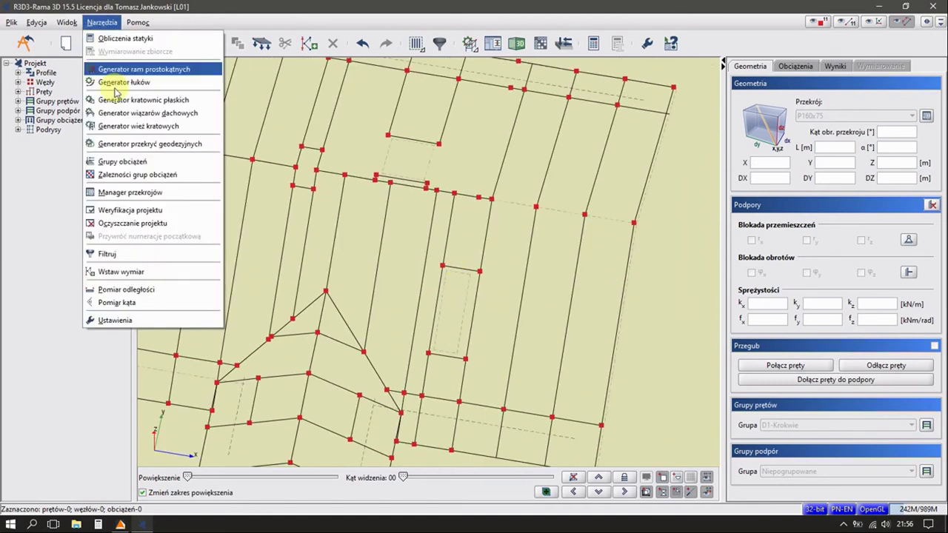
# Measure node distances around the roof opening with the distance tool
pyautogui.click(142, 302)
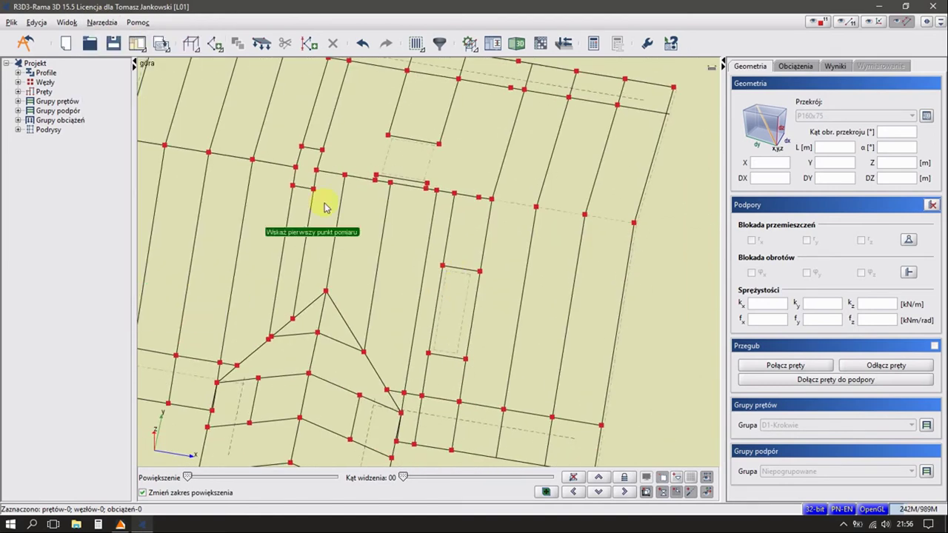
pyautogui.click(491, 198)
pyautogui.click(455, 195)
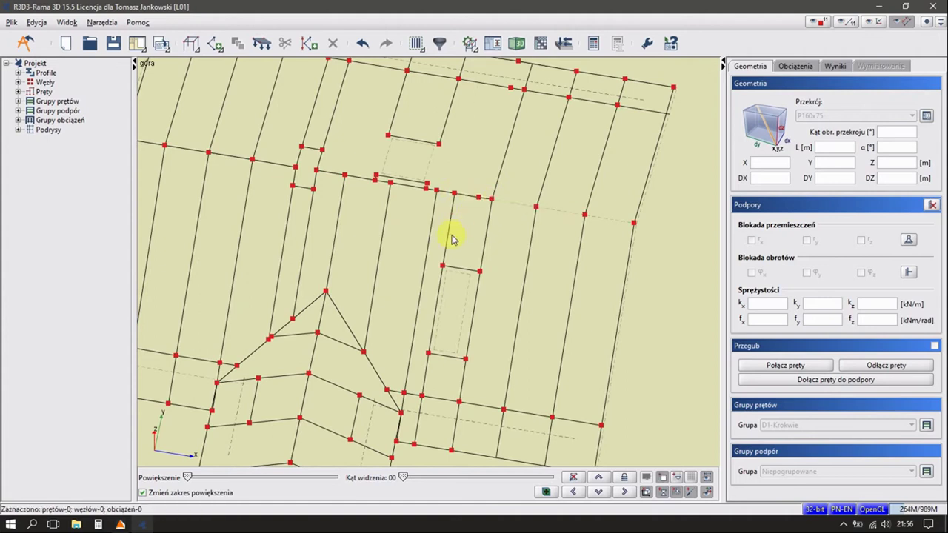
pyautogui.click(443, 240)
pyautogui.keyDown('ctrl'); pyautogui.click(434, 311); pyautogui.keyUp('ctrl')
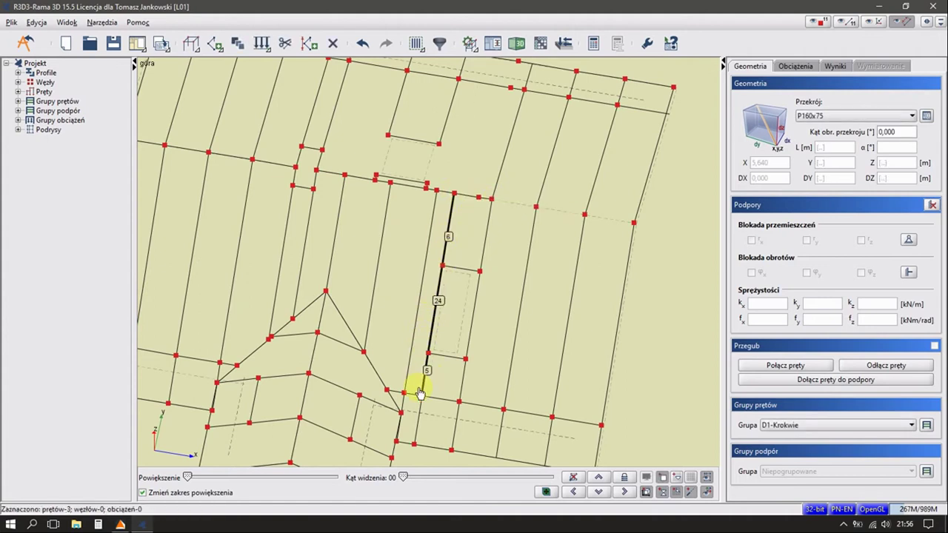
pyautogui.press('Escape')
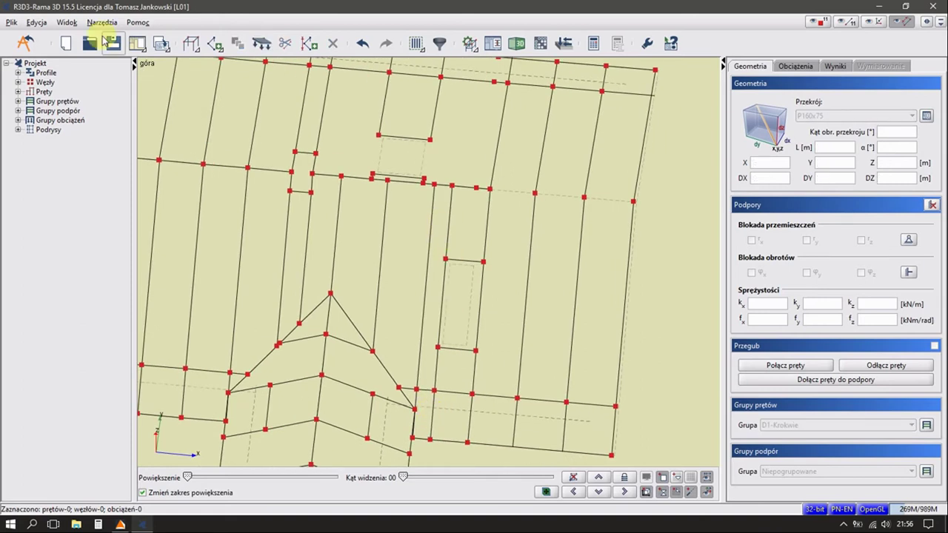
pyautogui.click(101, 22)
pyautogui.click(138, 289)
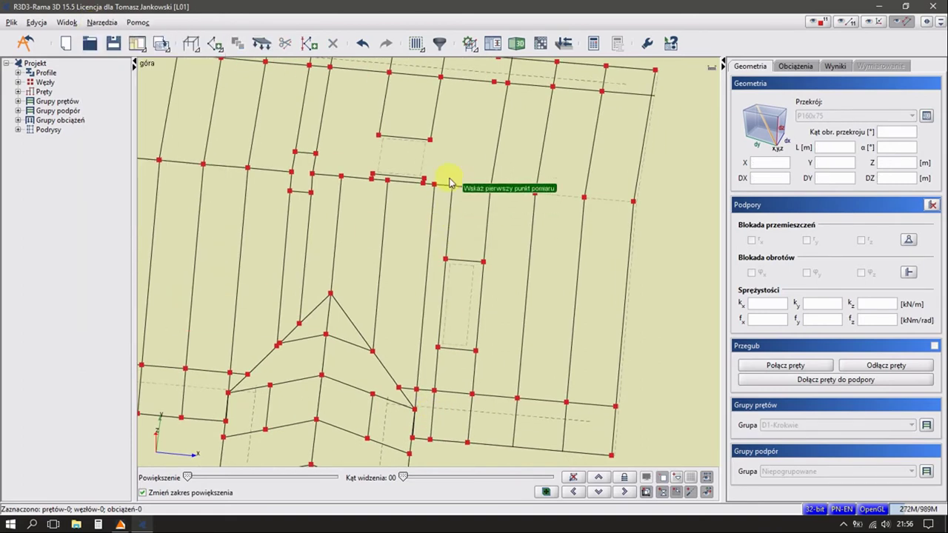
pyautogui.click(434, 184)
pyautogui.press('Escape')
# In a front view, delete rafter bars 6, 24 and 5 through the opening
pyautogui.moveTo(438, 264); pyautogui.dragTo(444, 191, button='middle')
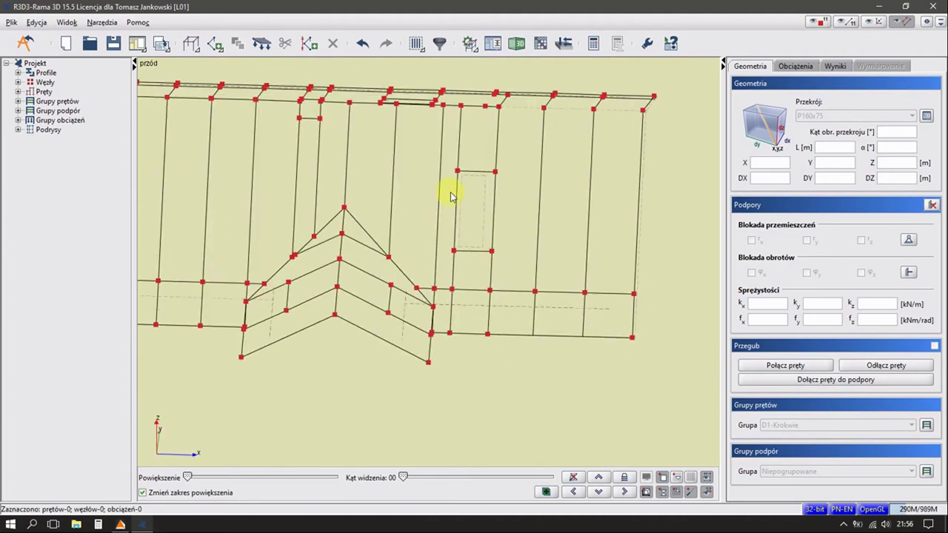
pyautogui.scroll(3, 444, 212)
pyautogui.click(443, 186)
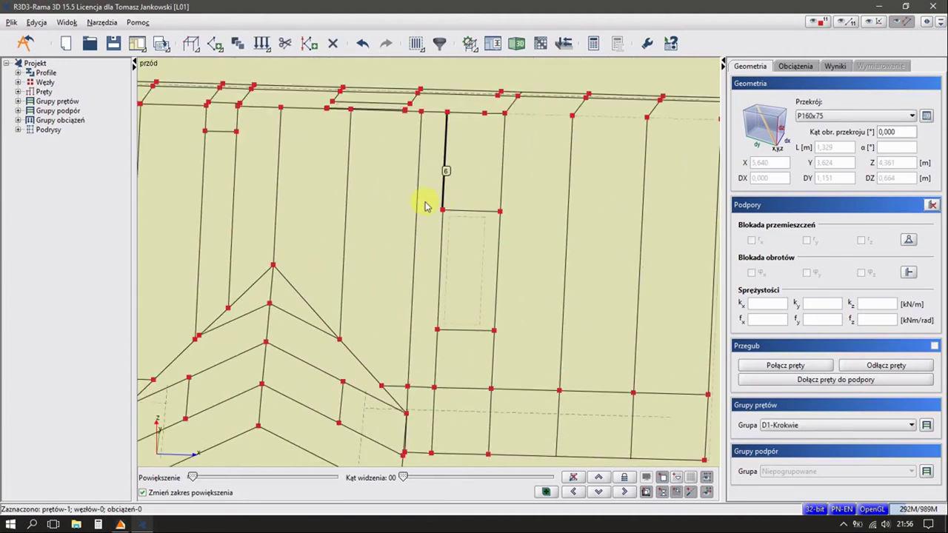
pyautogui.keyDown('ctrl'); pyautogui.click(442, 222); pyautogui.keyUp('ctrl')
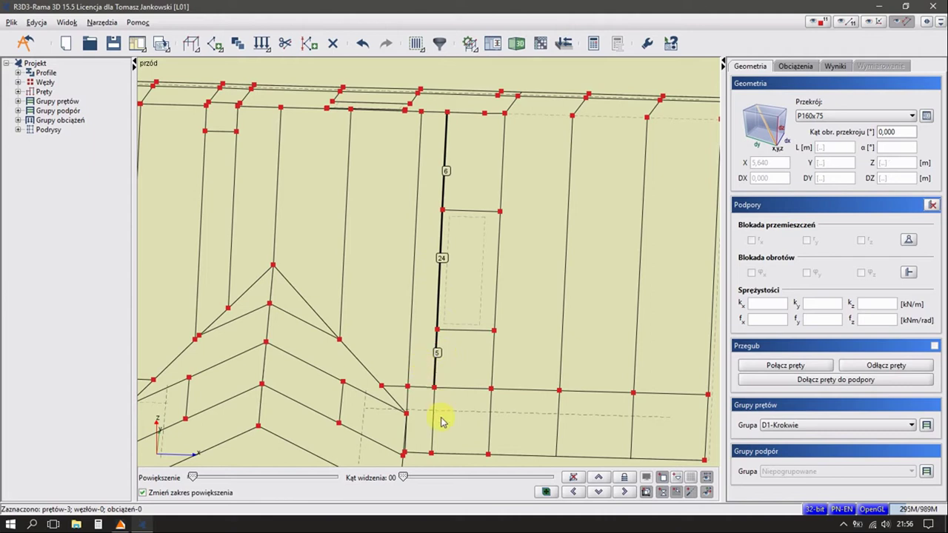
pyautogui.press('Delete')
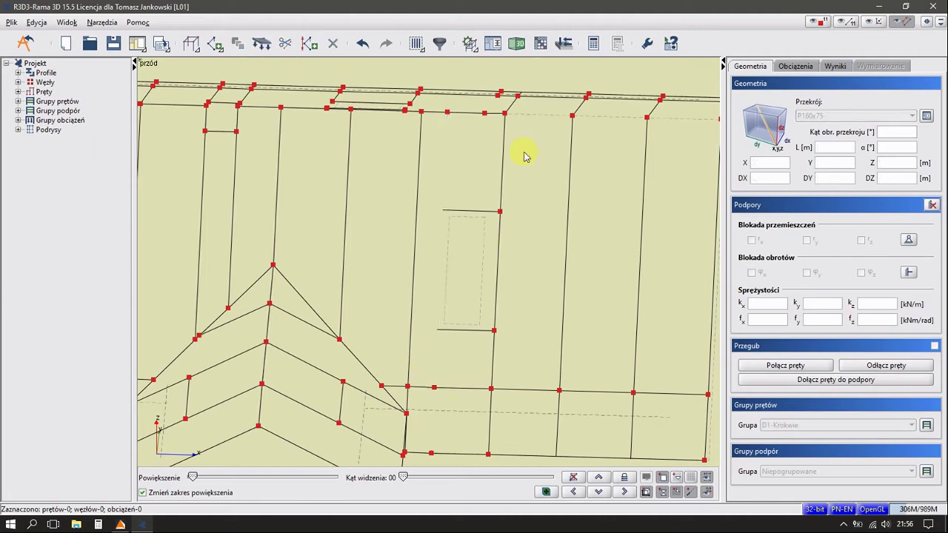
pyautogui.moveTo(488, 105); pyautogui.dragTo(424, 135)
# Merge the split ridge bars, then the wall-plate bars around bar 113, with Scal pręty
pyautogui.rightClick(425, 135)
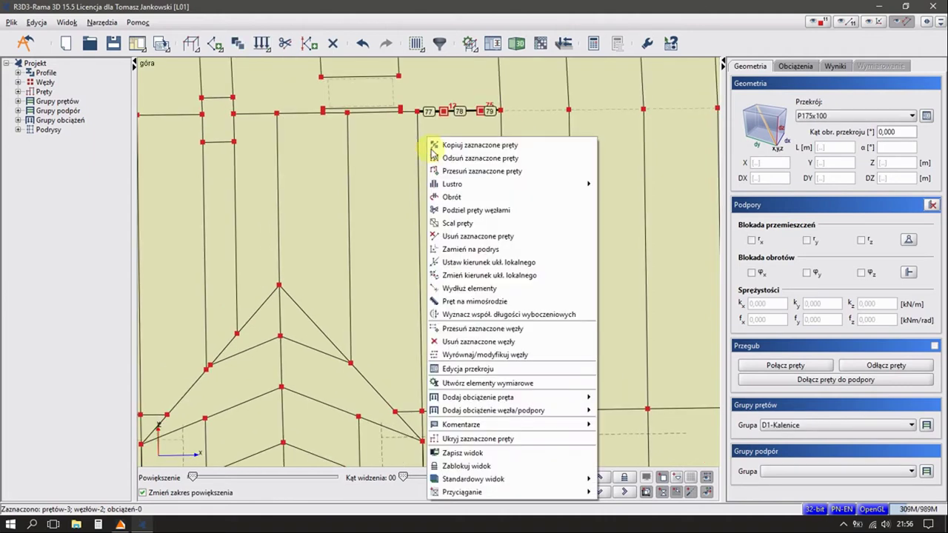
pyautogui.click(459, 223)
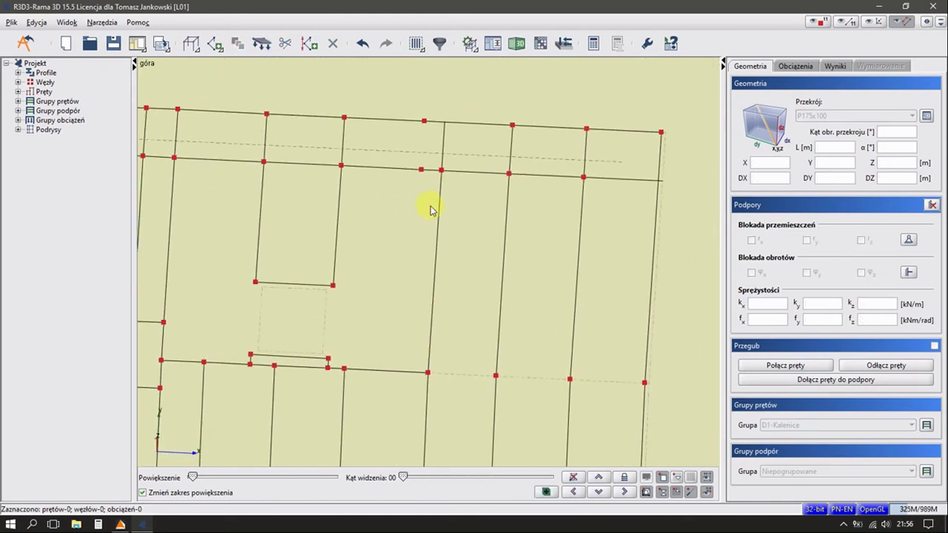
pyautogui.click(418, 169)
pyautogui.rightClick(422, 187)
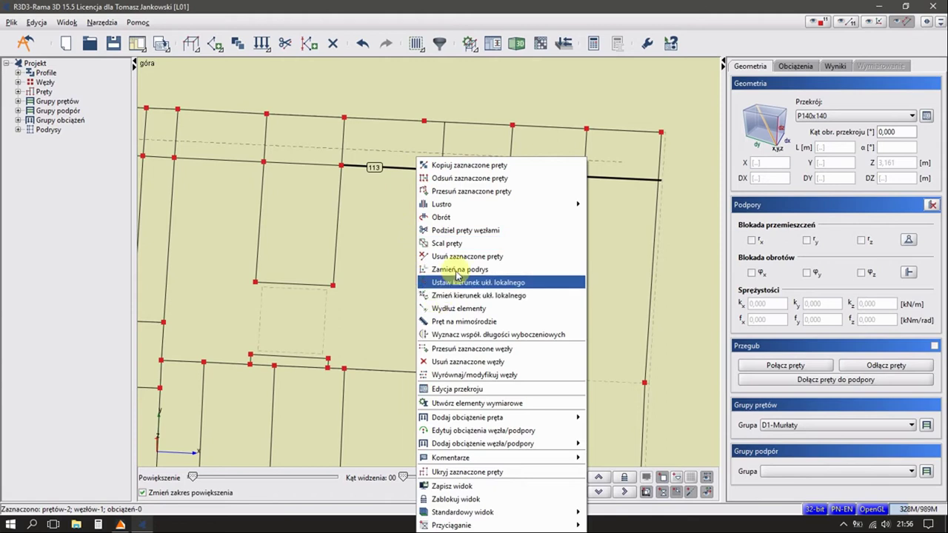
pyautogui.click(464, 245)
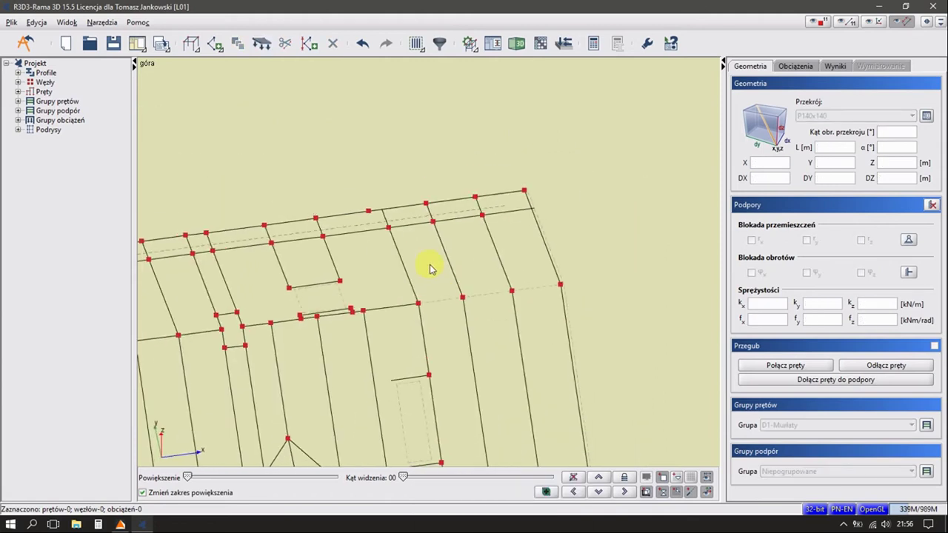
# Copy bars 133 and 134 with Kopiuj zaznaczone pręty onto the target node
pyautogui.click(397, 186)
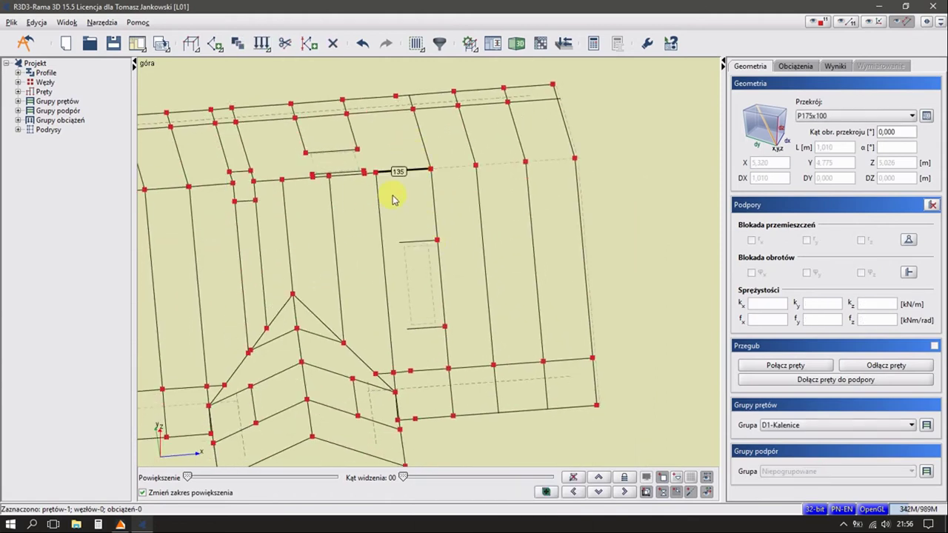
pyautogui.click(538, 201)
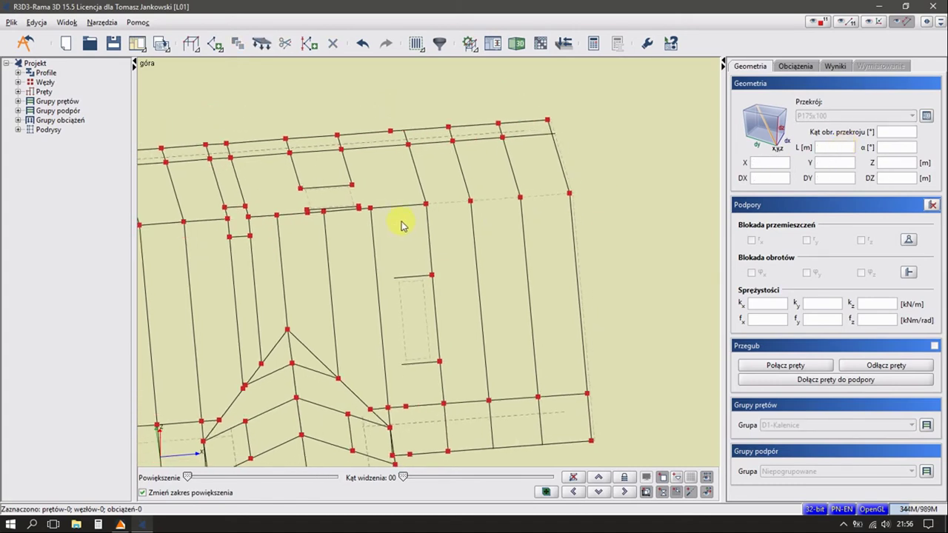
pyautogui.click(441, 191)
pyautogui.keyDown('ctrl'); pyautogui.click(441, 141); pyautogui.keyUp('ctrl')
pyautogui.rightClick(458, 183)
pyautogui.click(459, 186)
pyautogui.click(431, 217)
pyautogui.click(376, 214)
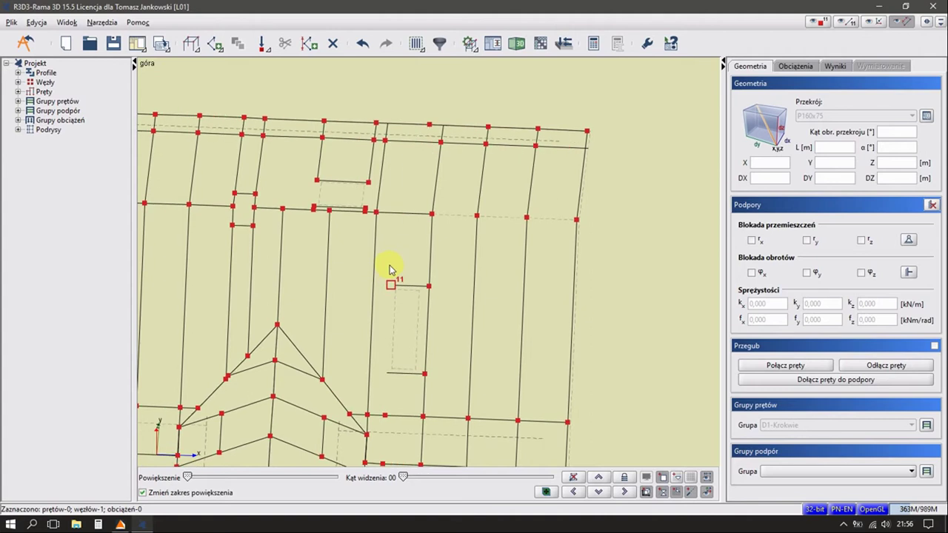
# Move the upper and lower trimmer end nodes 0.320 m left onto the adjacent rafter
pyautogui.rightClick(390, 270)
pyautogui.click(444, 287)
pyautogui.click(388, 285)
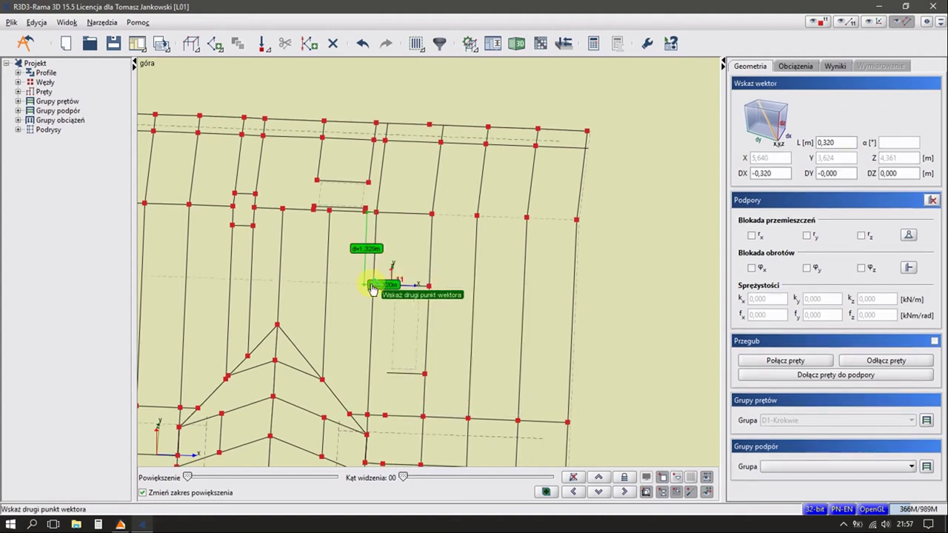
pyautogui.click(375, 289)
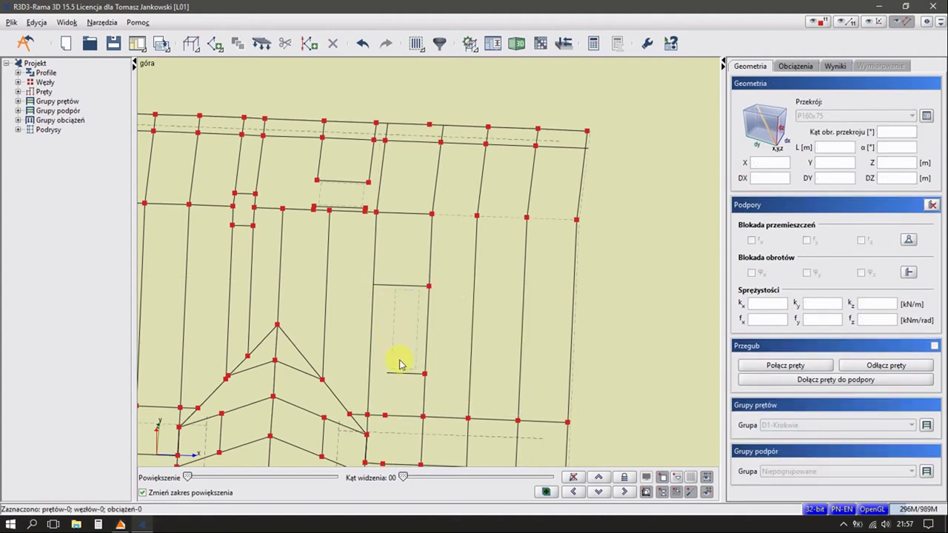
pyautogui.rightClick(395, 384)
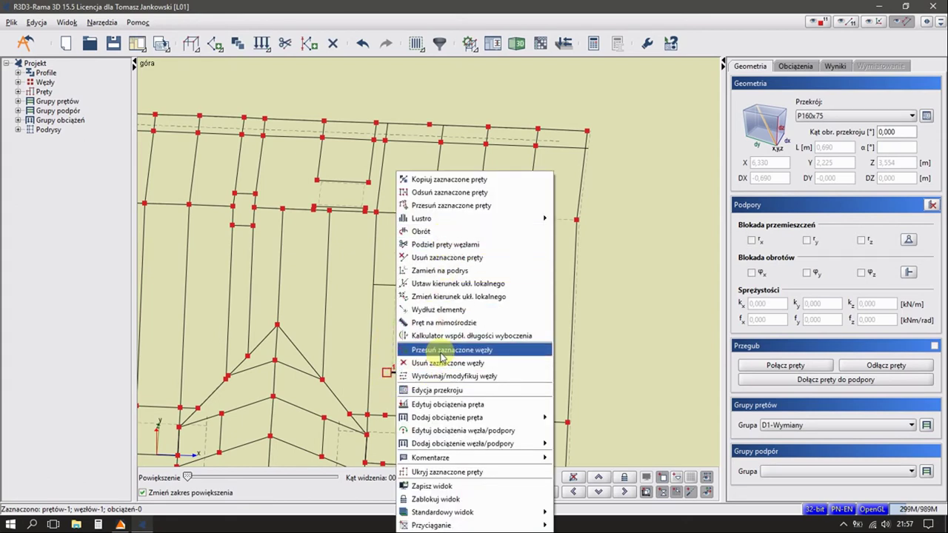
pyautogui.click(448, 349)
pyautogui.click(384, 373)
pyautogui.click(371, 373)
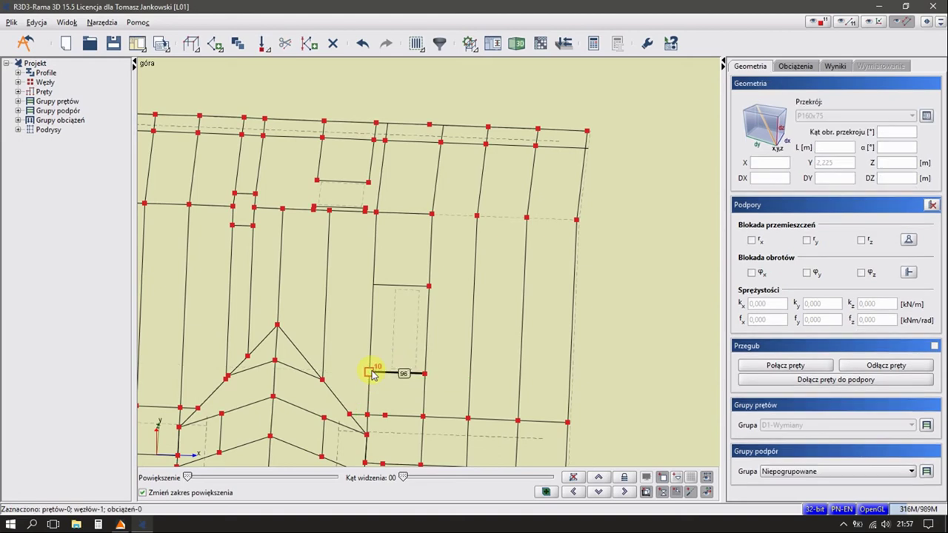
pyautogui.moveTo(414, 347)
pyautogui.mouseDown(button='middle')
pyautogui.moveTo(388, 296)
pyautogui.moveTo(377, 310)
pyautogui.mouseUp(button='middle')
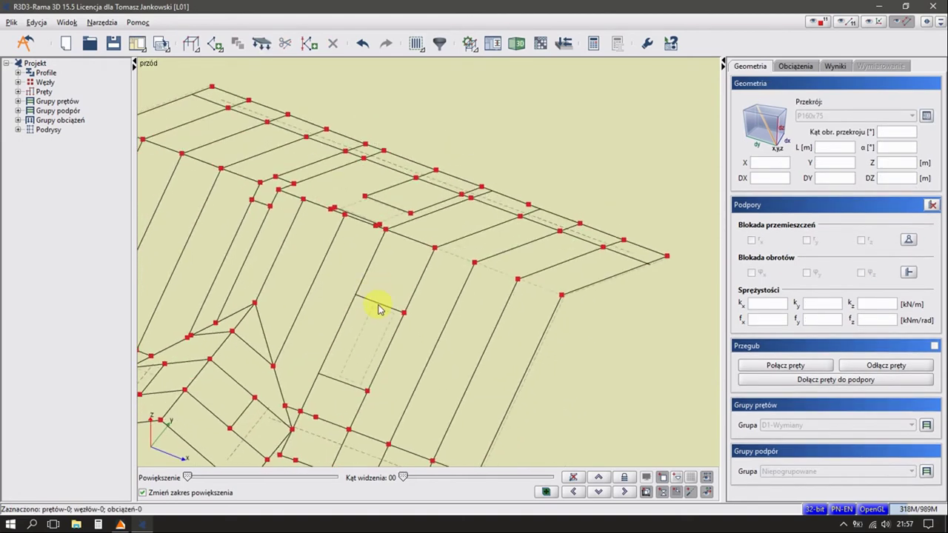
pyautogui.click(516, 43)
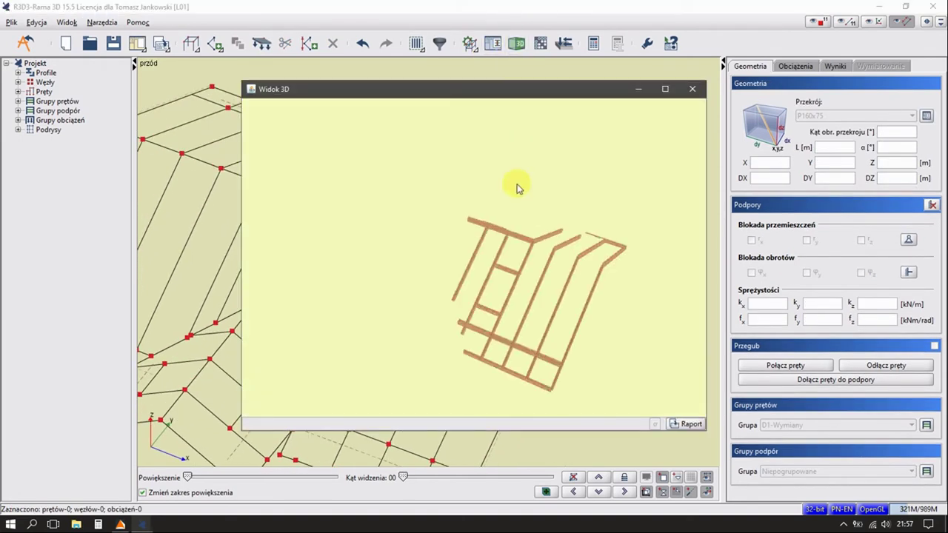
pyautogui.click(691, 89)
pyautogui.moveTo(343, 294)
pyautogui.mouseDown(button='middle')
pyautogui.moveTo(374, 307)
pyautogui.moveTo(364, 268)
pyautogui.mouseUp(button='middle')
pyautogui.scroll(3, 370, 247)
pyautogui.scroll(2, 338, 251)
pyautogui.scroll(-1, 338, 252)
pyautogui.click(340, 245)
pyautogui.press('Escape')
pyautogui.scroll(-2, 337, 259)
pyautogui.moveTo(352, 297)
pyautogui.mouseDown(button='middle')
pyautogui.moveTo(328, 290)
pyautogui.moveTo(361, 231)
pyautogui.moveTo(362, 200)
pyautogui.moveTo(356, 254)
pyautogui.mouseUp(button='middle')
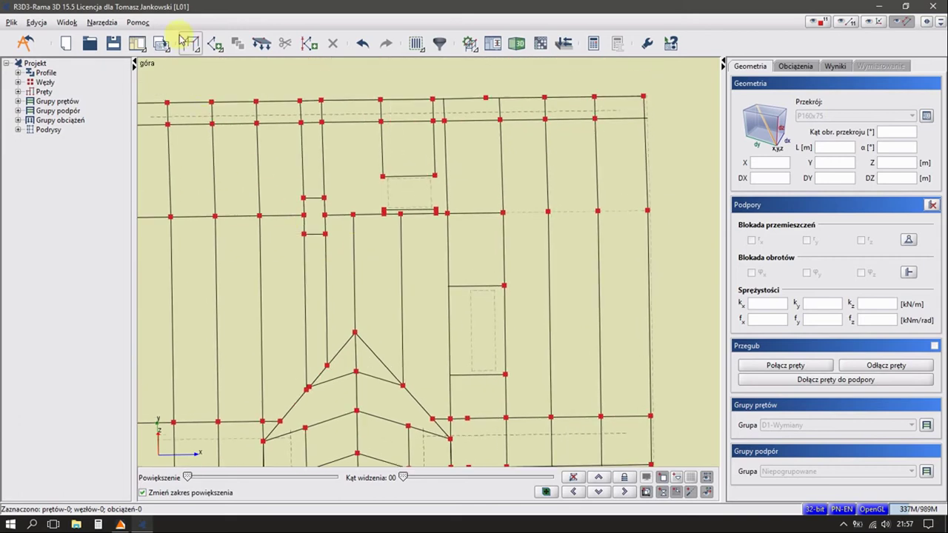
pyautogui.click(101, 23)
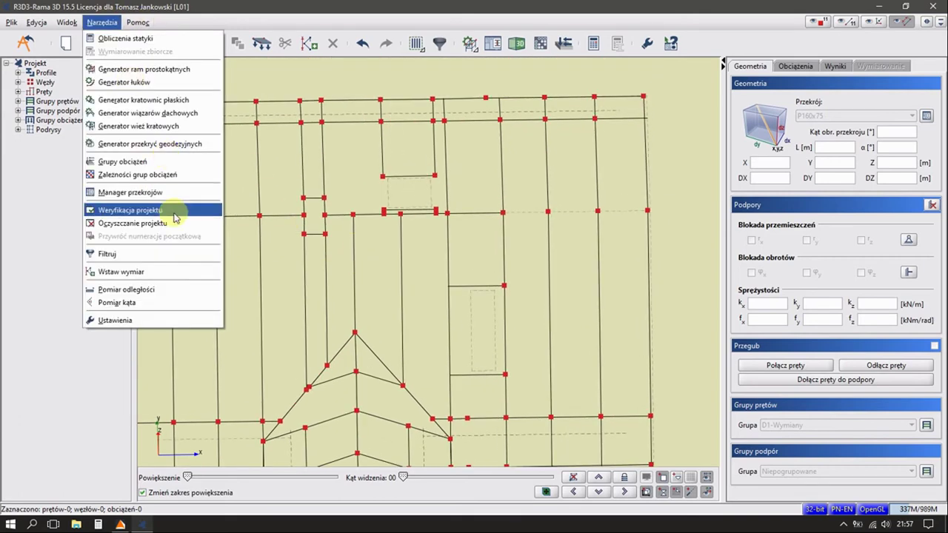
pyautogui.click(151, 289)
pyautogui.click(363, 280)
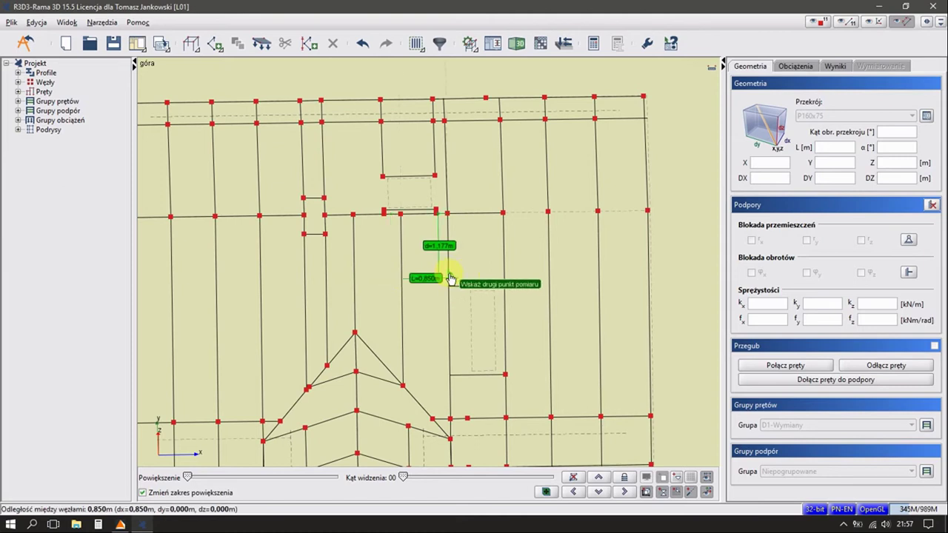
pyautogui.press('Escape')
pyautogui.scroll(2, 419, 244)
pyautogui.scroll(2, 423, 264)
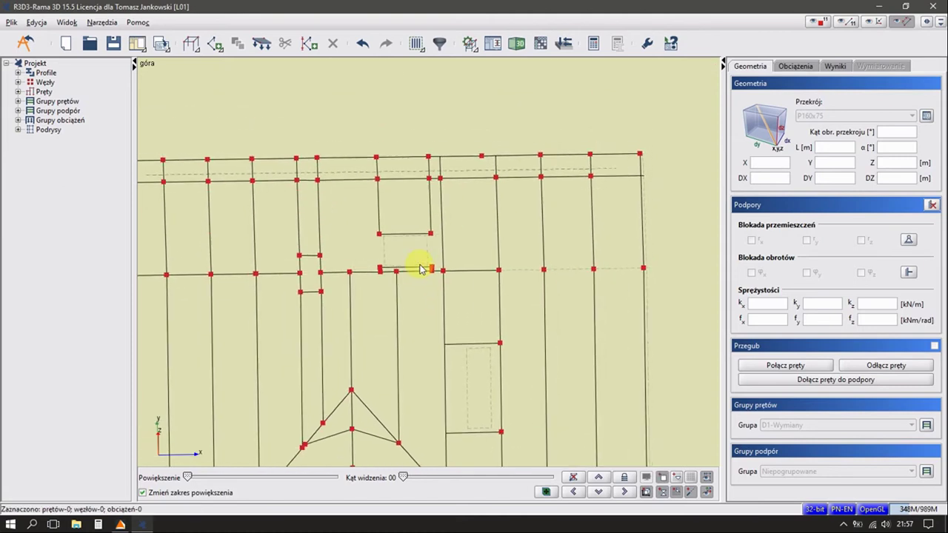
pyautogui.scroll(-1, 419, 267)
pyautogui.scroll(-2, 434, 220)
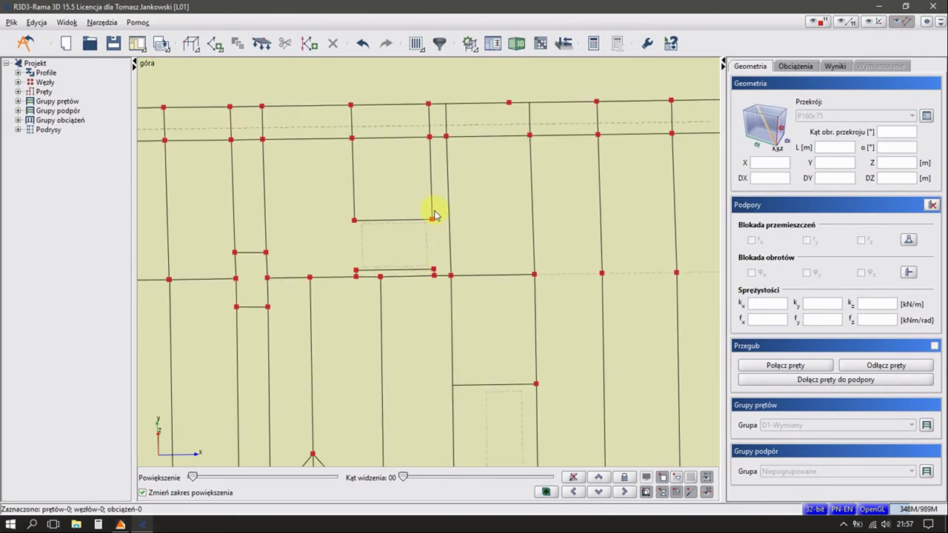
pyautogui.click(424, 218)
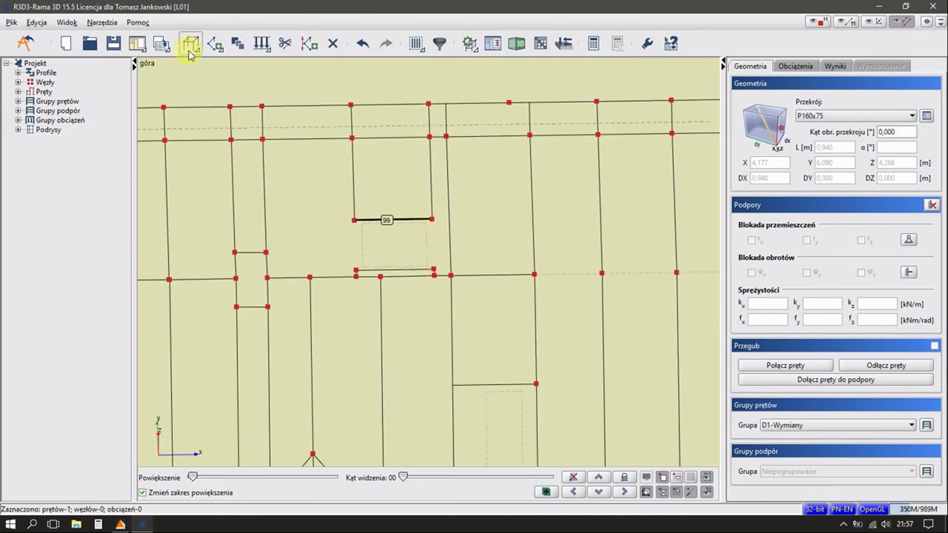
# Draw two bars that split the upper trimmer and the short lower bar at the opening
pyautogui.click(190, 49)
pyautogui.click(441, 219)
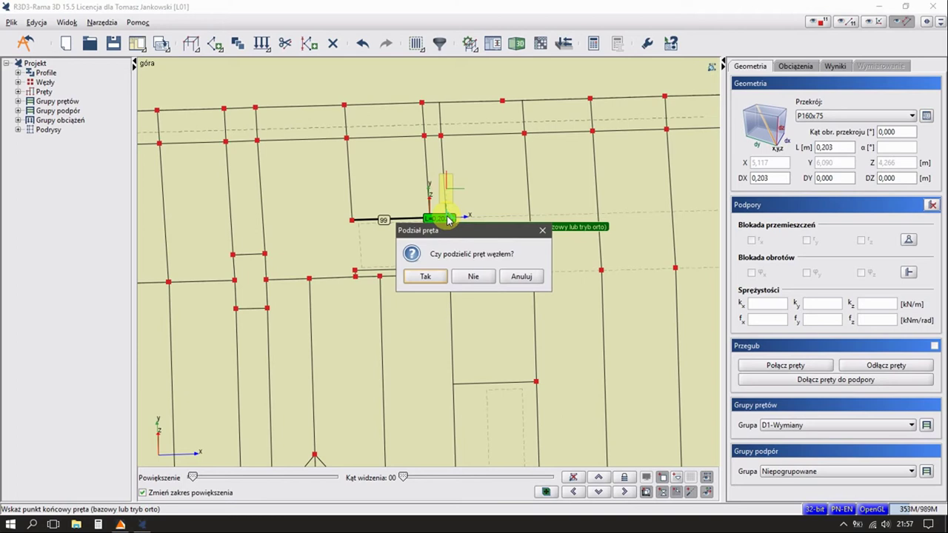
pyautogui.click(432, 285)
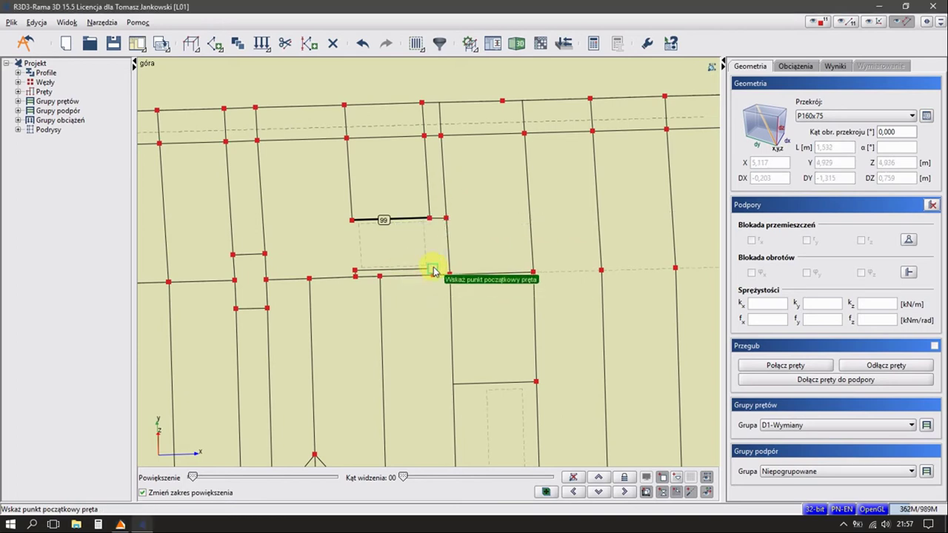
pyautogui.scroll(2, 438, 272)
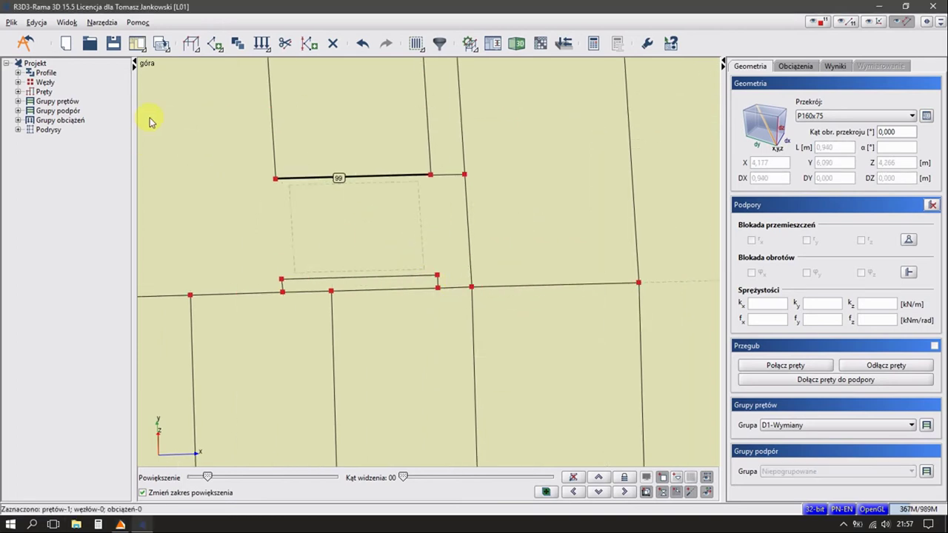
pyautogui.click(215, 47)
pyautogui.click(434, 276)
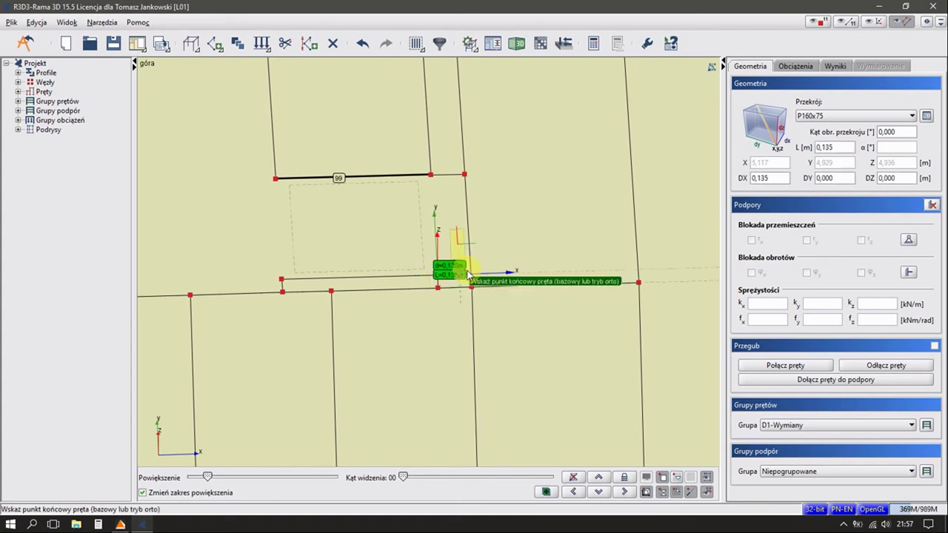
pyautogui.click(440, 276)
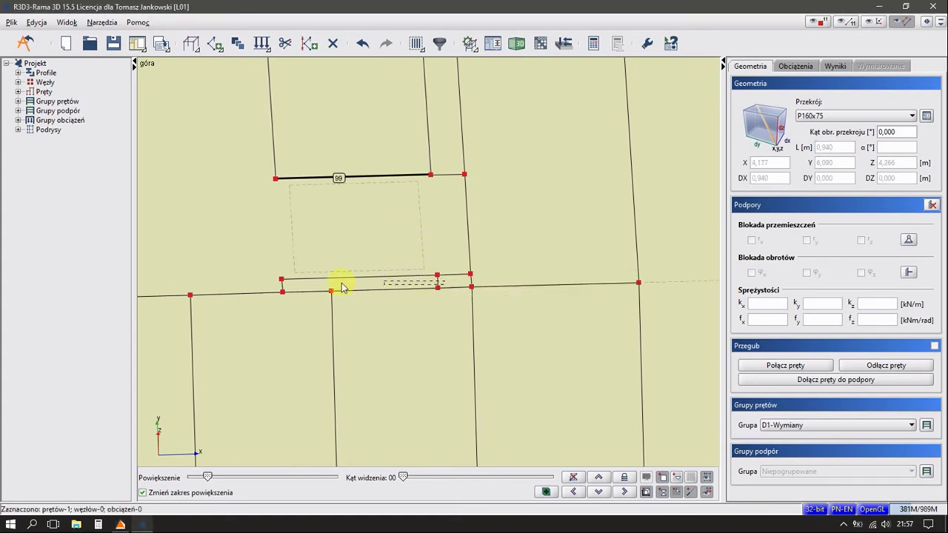
# Delete the unwanted trimmer pieces, then select the short bar below the opening
pyautogui.click(264, 288)
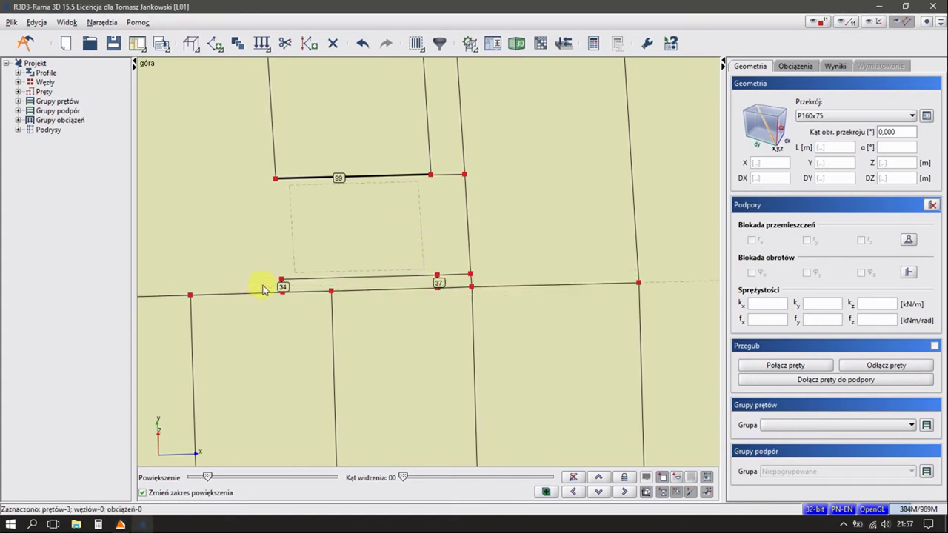
pyautogui.press('Delete')
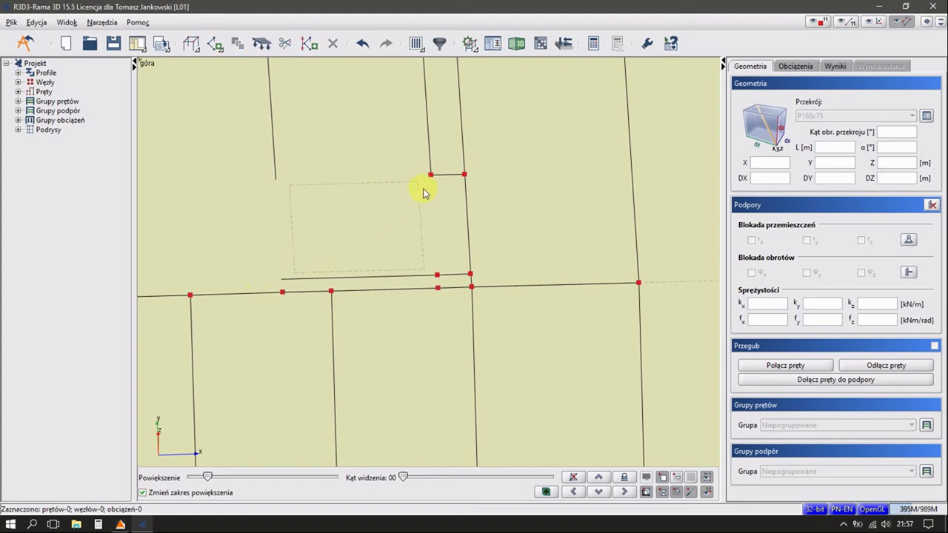
pyautogui.click(407, 277)
pyautogui.keyDown('ctrl'); pyautogui.click(437, 276); pyautogui.keyUp('ctrl')
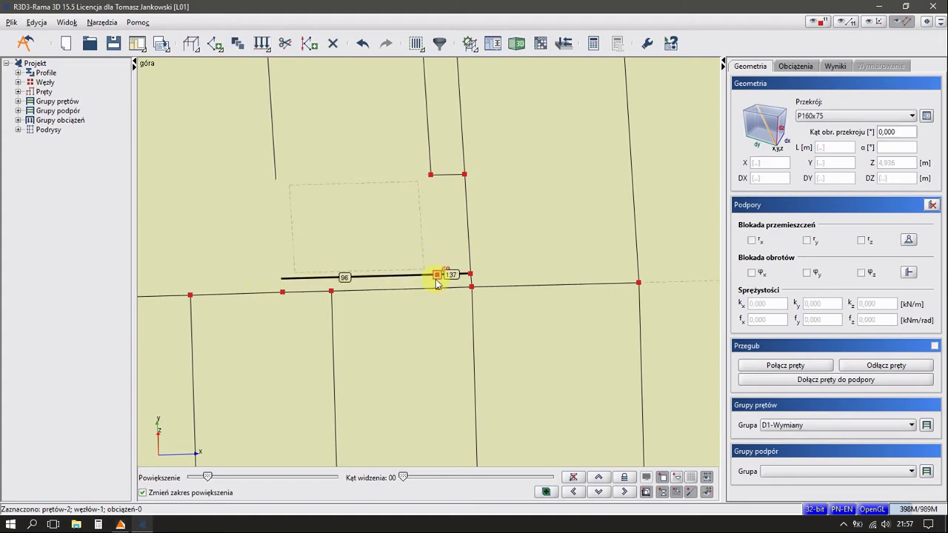
# Delete the short bar and measure a node-to-node distance with Narzędzia > Pomiar odległości
pyautogui.press('Delete')
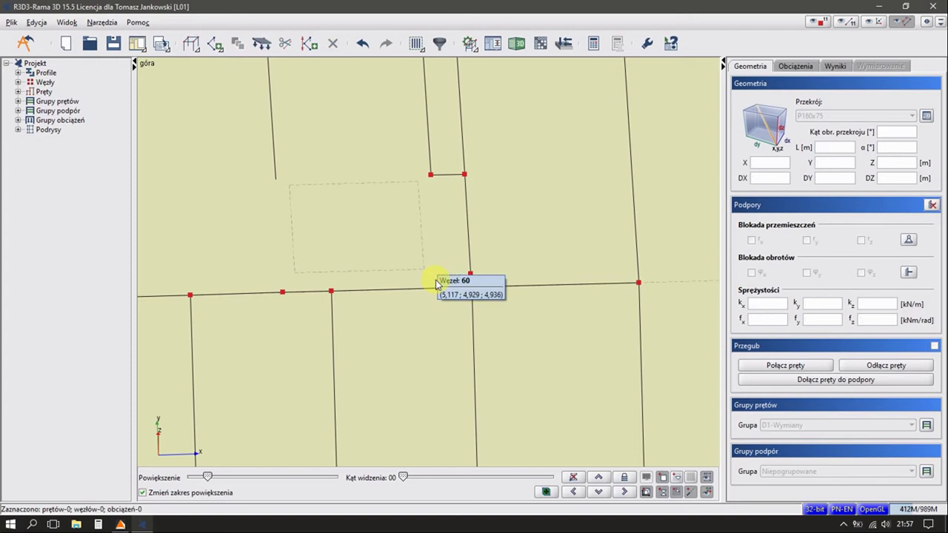
pyautogui.scroll(-2, 376, 259)
pyautogui.scroll(-2, 362, 238)
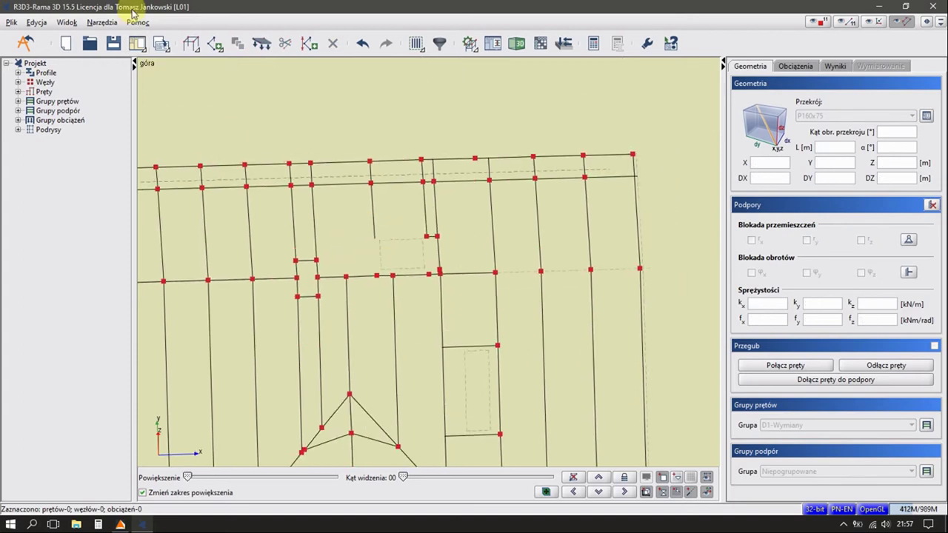
pyautogui.click(102, 22)
pyautogui.click(100, 288)
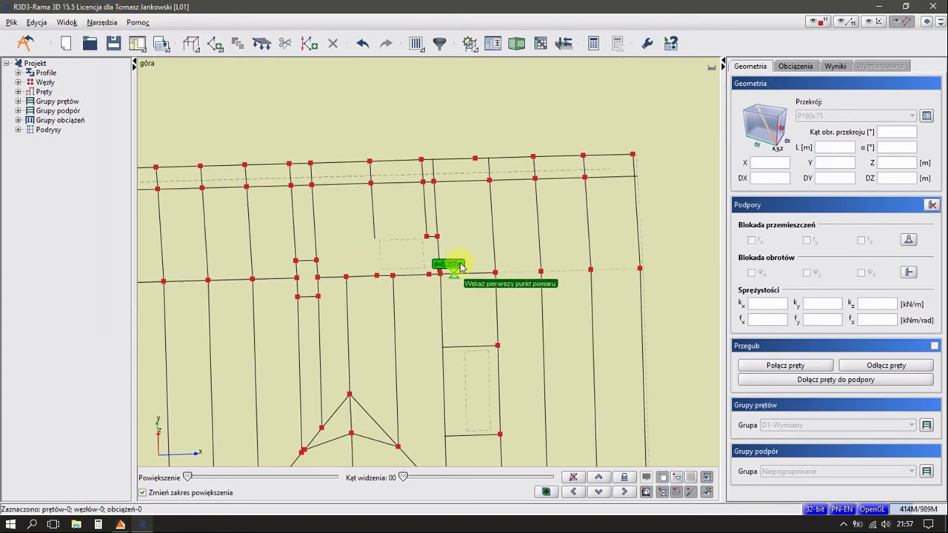
pyautogui.click(436, 237)
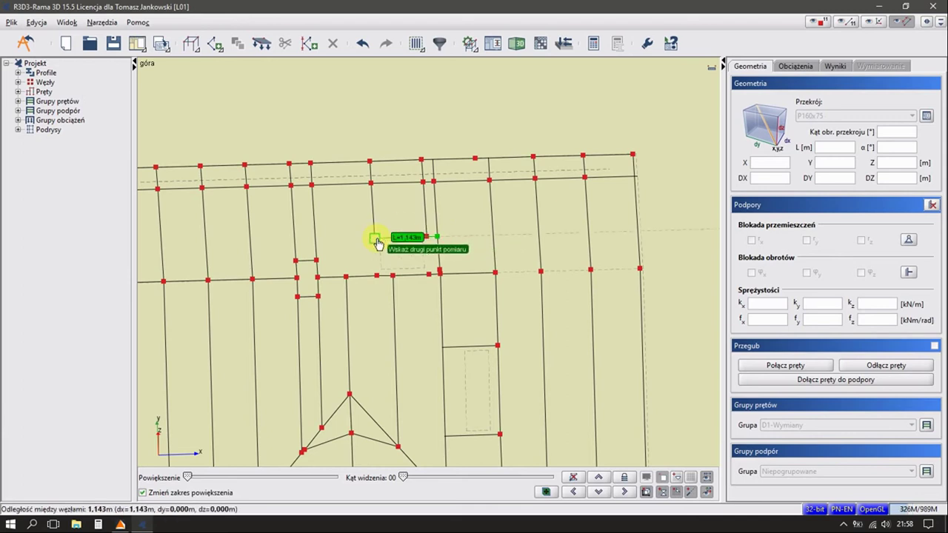
pyautogui.click(376, 240)
pyautogui.scroll(3, 417, 248)
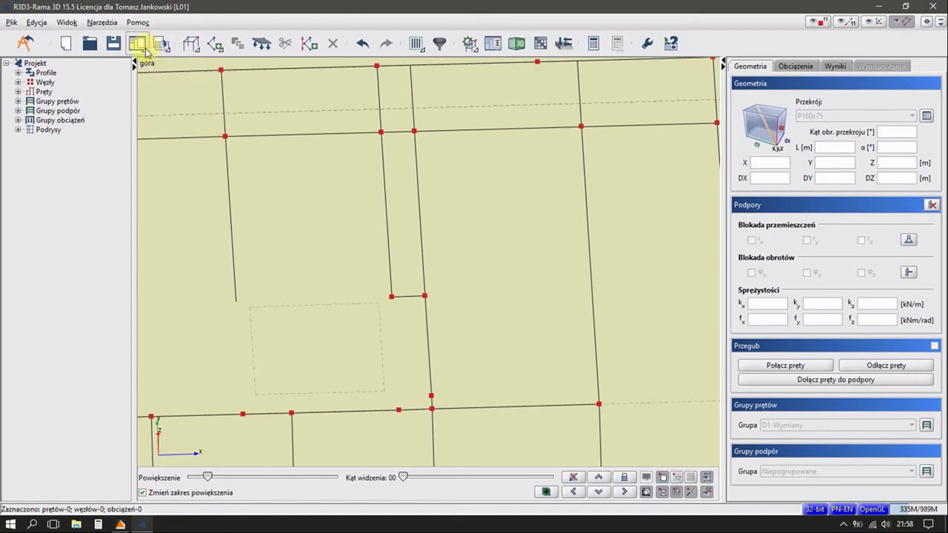
# Extend rafter 34, left of the opening, 1.519 m down to the lower purlin
pyautogui.click(214, 43)
pyautogui.click(237, 78)
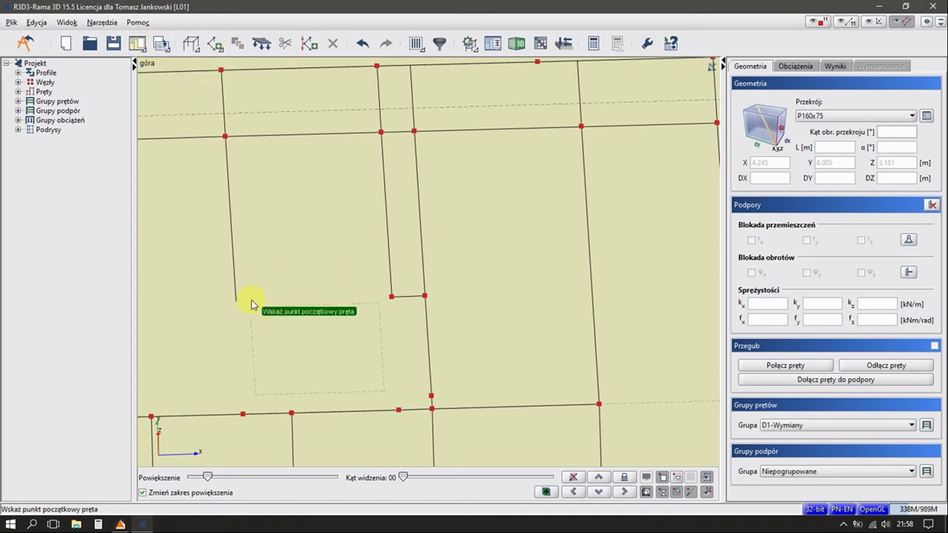
pyautogui.press('Escape')
pyautogui.click(232, 255)
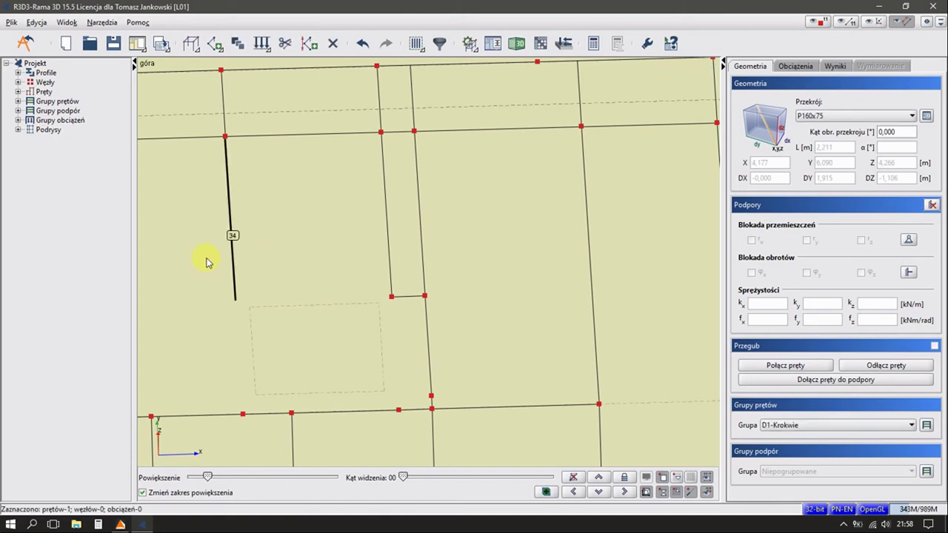
pyautogui.click(208, 52)
pyautogui.click(234, 300)
pyautogui.click(243, 420)
pyautogui.press('Escape')
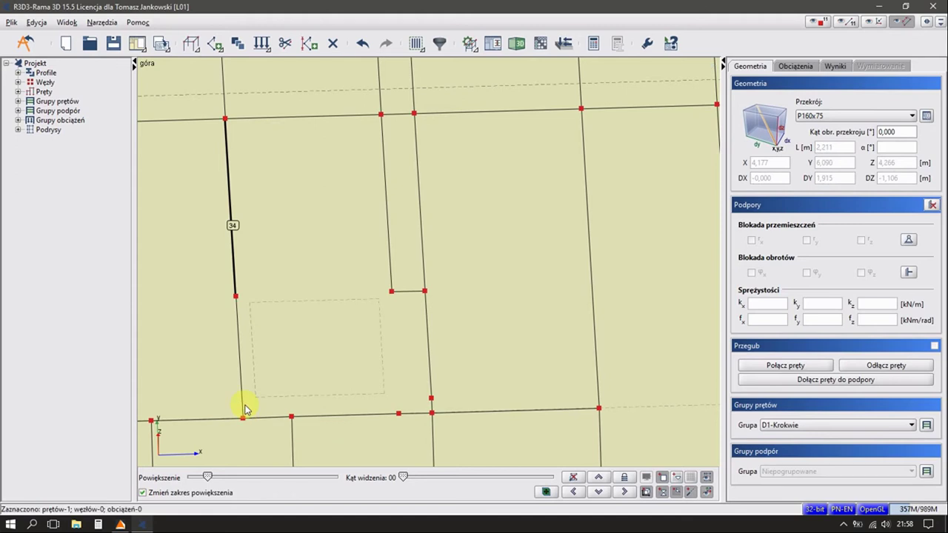
# Draw a trimmer bar from the right rafter's node to the left rafter across the opening
pyautogui.scroll(3, 296, 341)
pyautogui.scroll(-3, 404, 294)
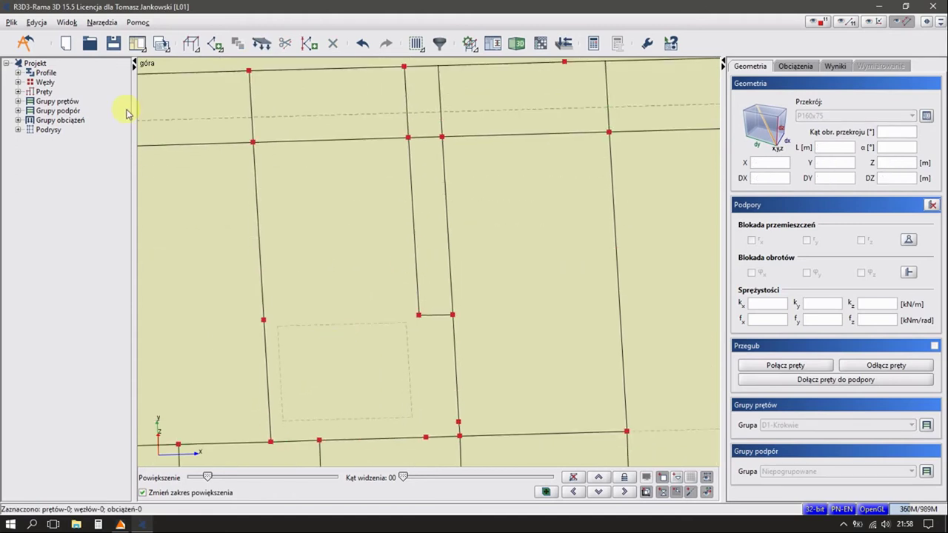
pyautogui.click(213, 45)
pyautogui.click(418, 315)
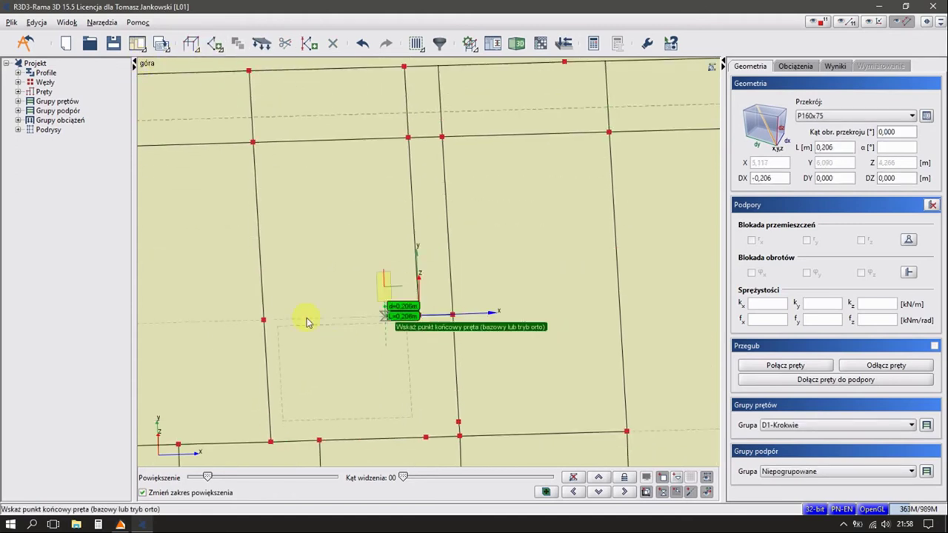
pyautogui.click(263, 323)
pyautogui.press('Escape')
pyautogui.scroll(-2, 330, 281)
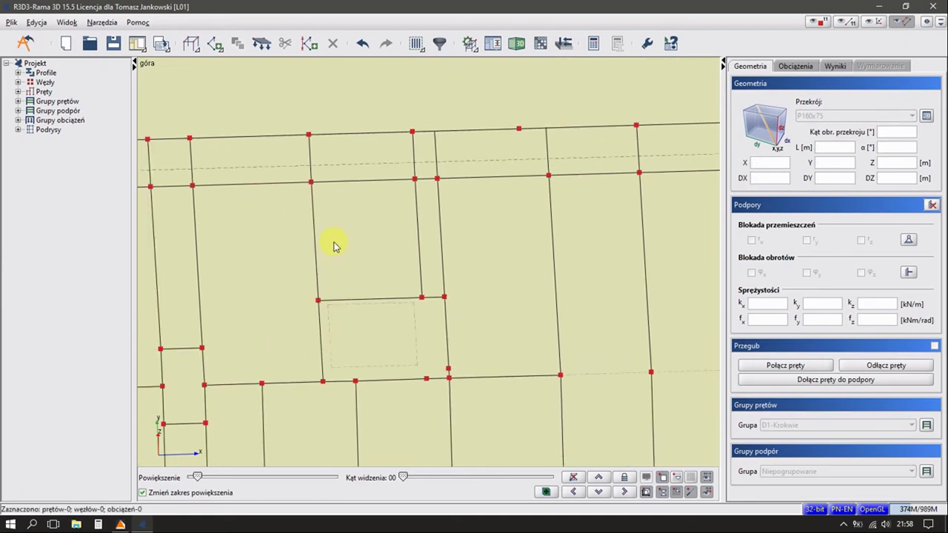
pyautogui.scroll(2, 378, 276)
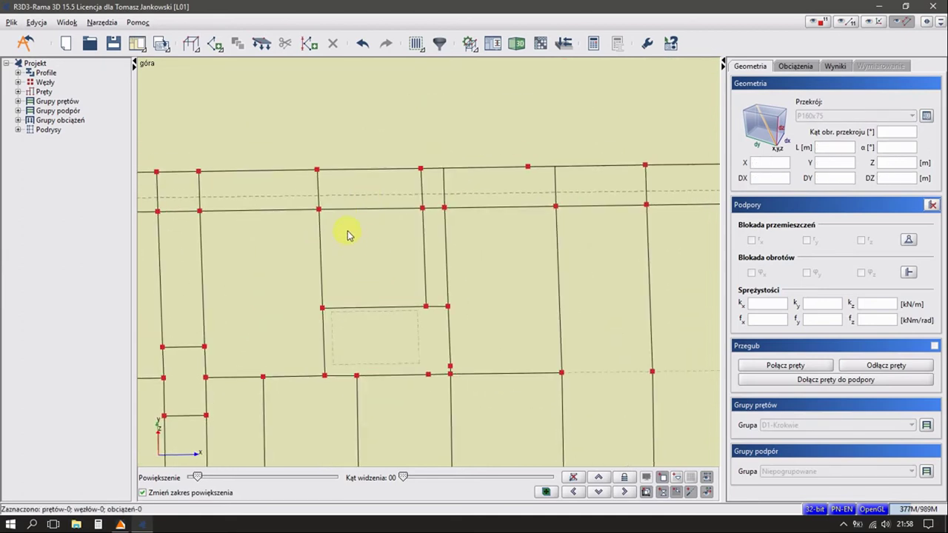
# Check the section and group of the wall-plate bar and the top edge bars
pyautogui.click(381, 208)
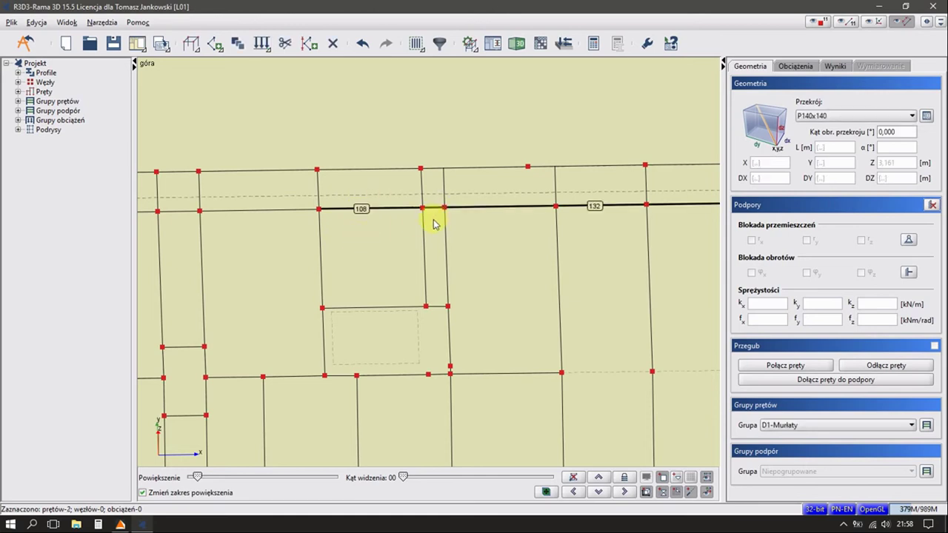
pyautogui.click(434, 224)
pyautogui.click(392, 170)
pyautogui.keyDown('ctrl'); pyautogui.click(433, 172); pyautogui.keyUp('ctrl')
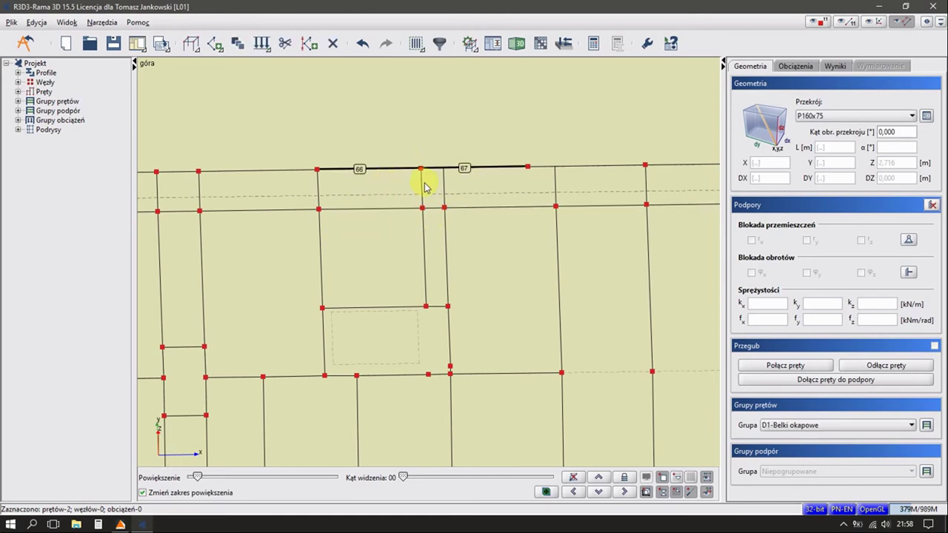
pyautogui.click(370, 253)
# Draw a crosspiece across the opening, splitting the left rafter but not the right one
pyautogui.click(102, 22)
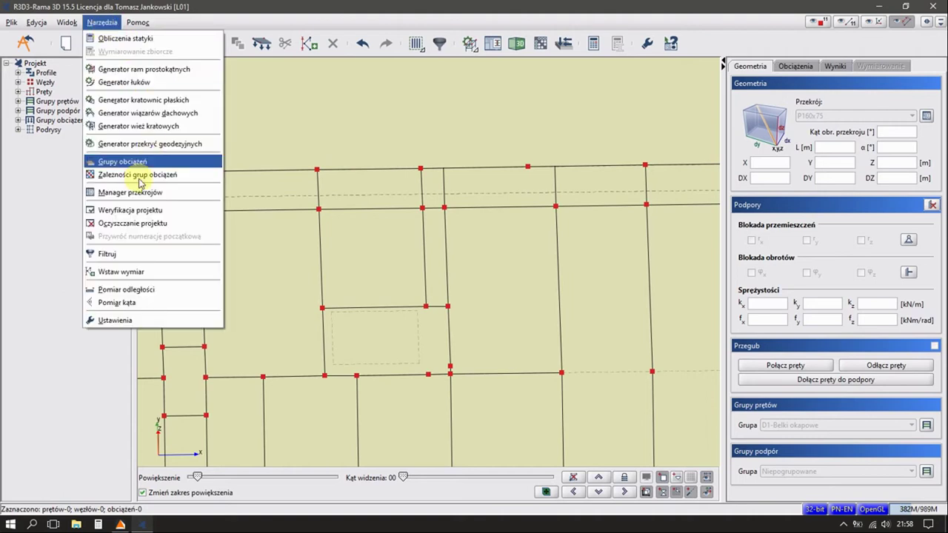
pyautogui.click(79, 47)
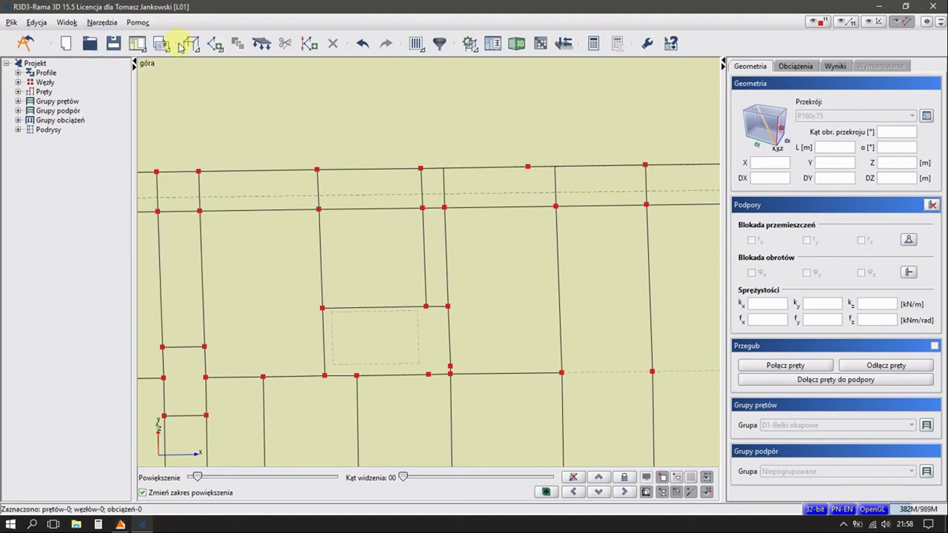
pyautogui.click(215, 43)
pyautogui.click(320, 266)
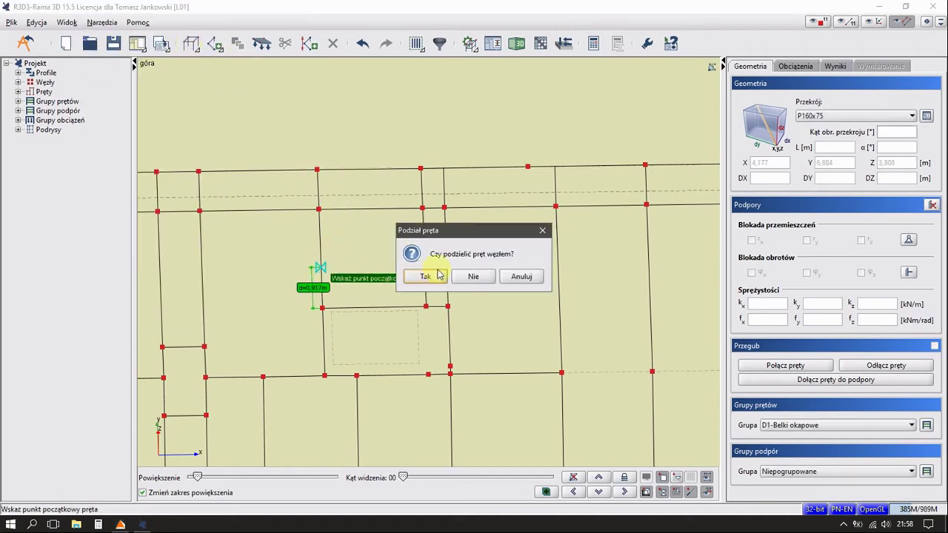
pyautogui.click(433, 272)
pyautogui.click(447, 266)
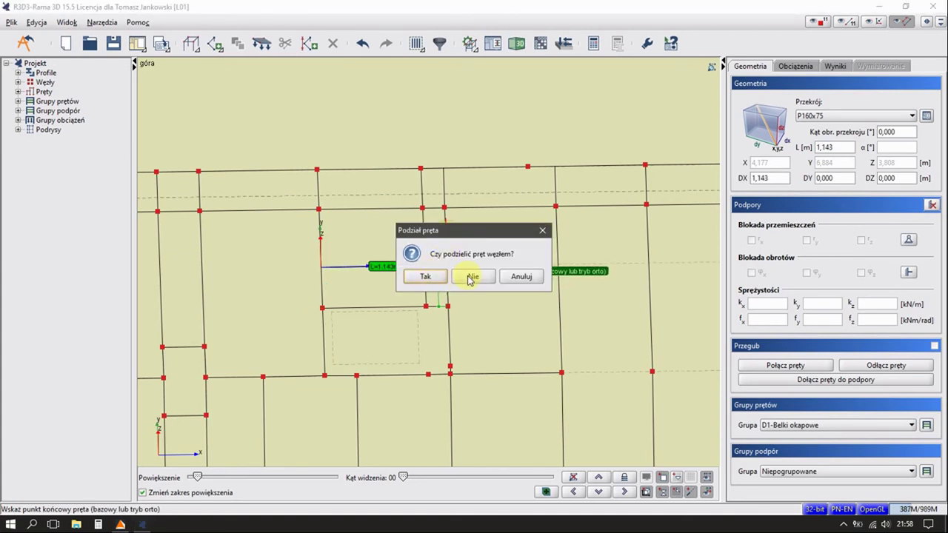
pyautogui.click(469, 280)
# Move the short rafter above the opening 0.369 m left
pyautogui.click(424, 317)
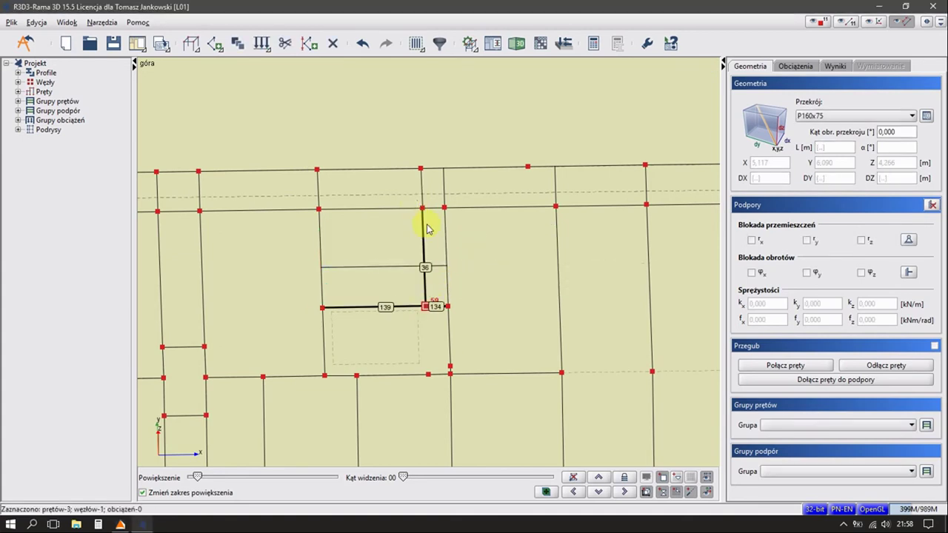
pyautogui.keyDown('ctrl'); pyautogui.click(421, 168); pyautogui.keyUp('ctrl')
pyautogui.rightClick(431, 254)
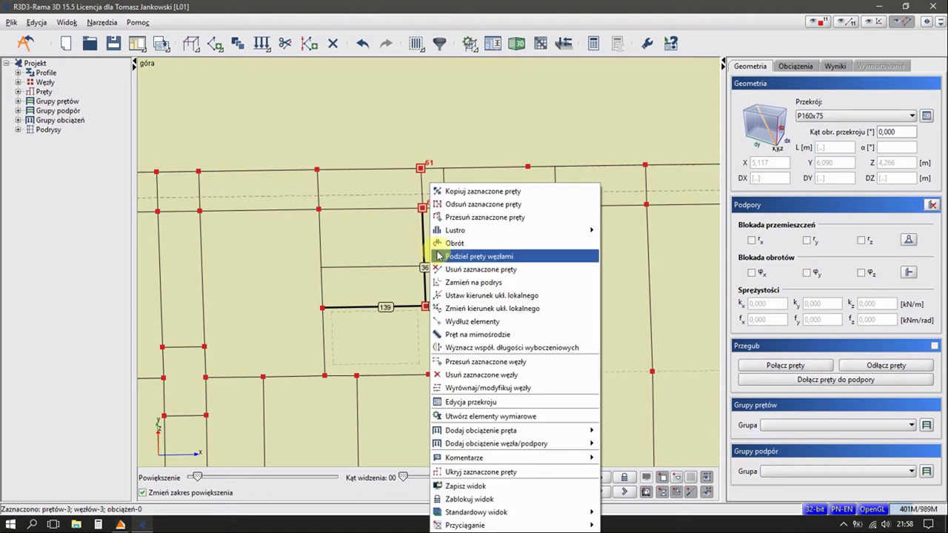
pyautogui.click(454, 360)
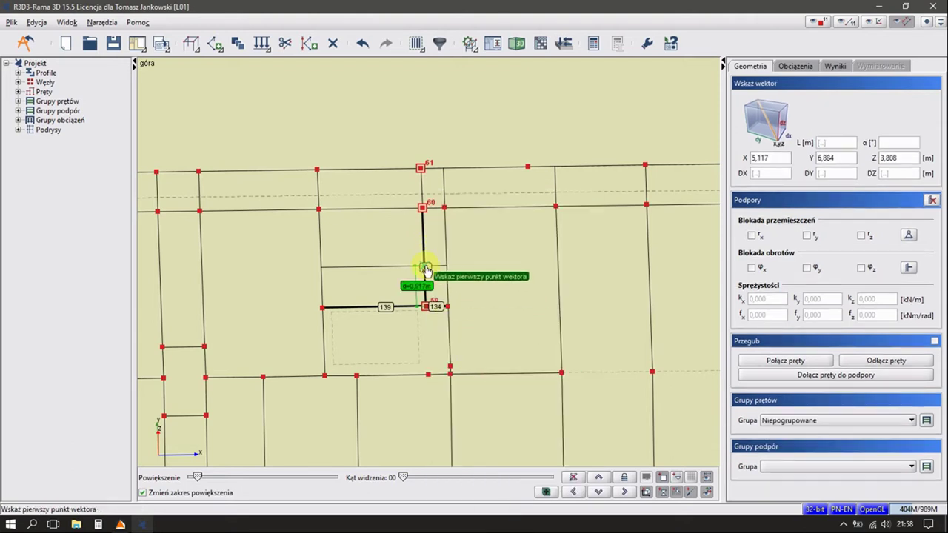
pyautogui.click(423, 265)
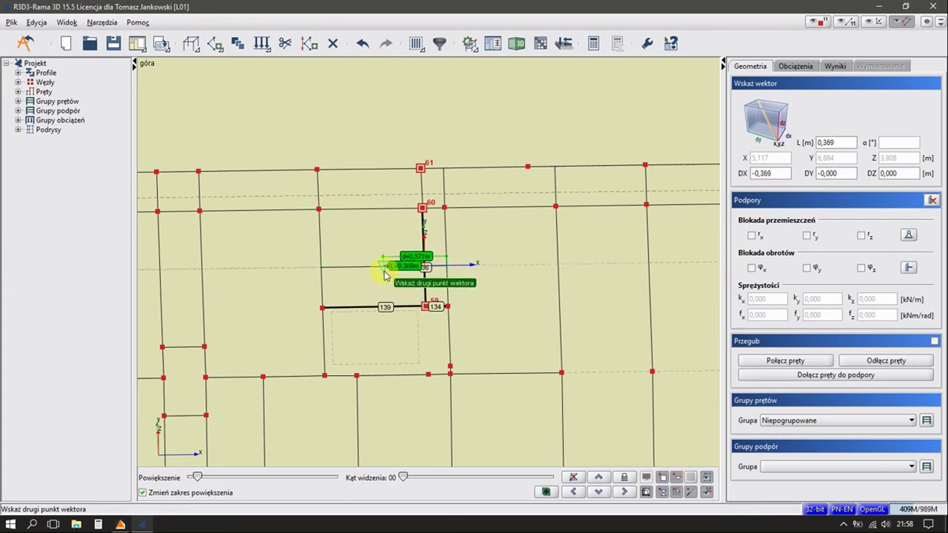
pyautogui.click(381, 268)
pyautogui.hotkey('ctrl', 'z')
pyautogui.scroll(2, 359, 357)
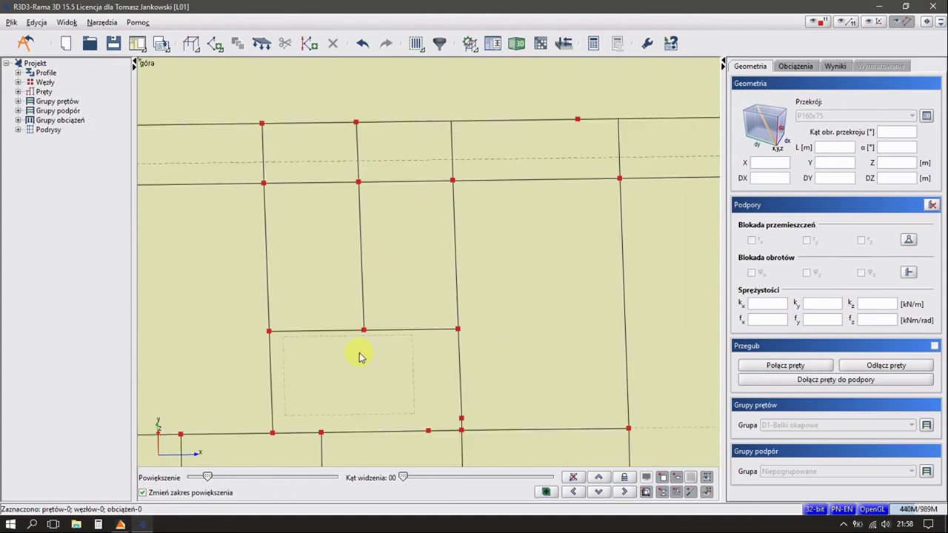
pyautogui.click(326, 331)
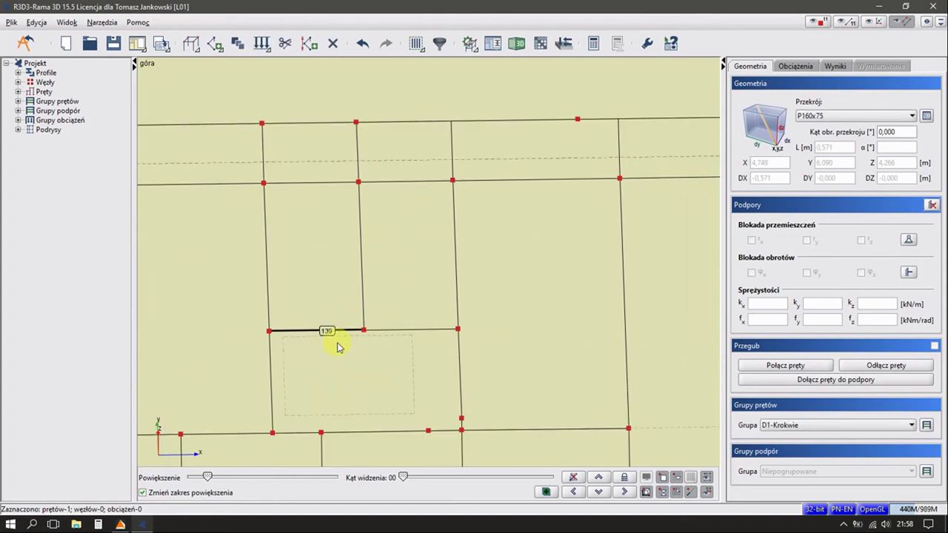
pyautogui.click(409, 328)
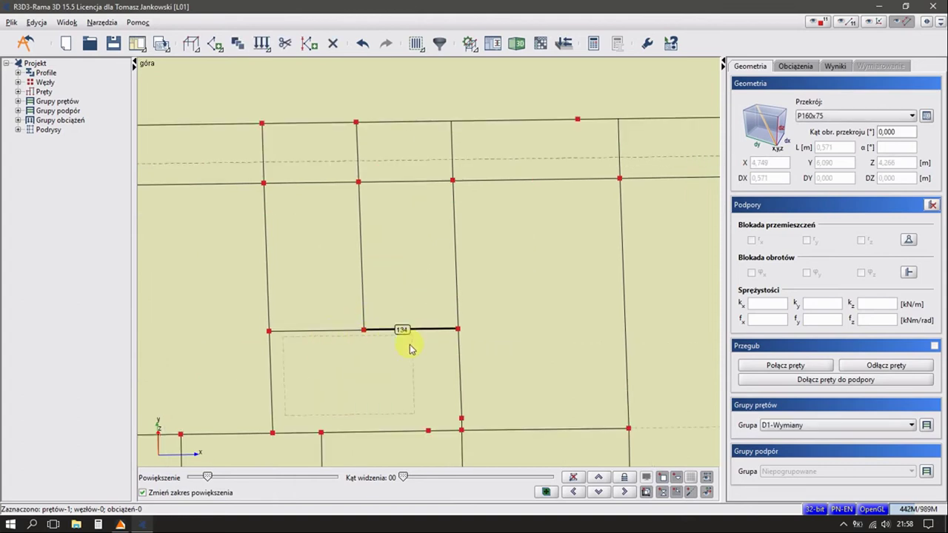
pyautogui.click(411, 349)
pyautogui.scroll(-1, 380, 344)
pyautogui.scroll(-1, 381, 345)
pyautogui.scroll(-1, 359, 307)
pyautogui.scroll(-1, 362, 307)
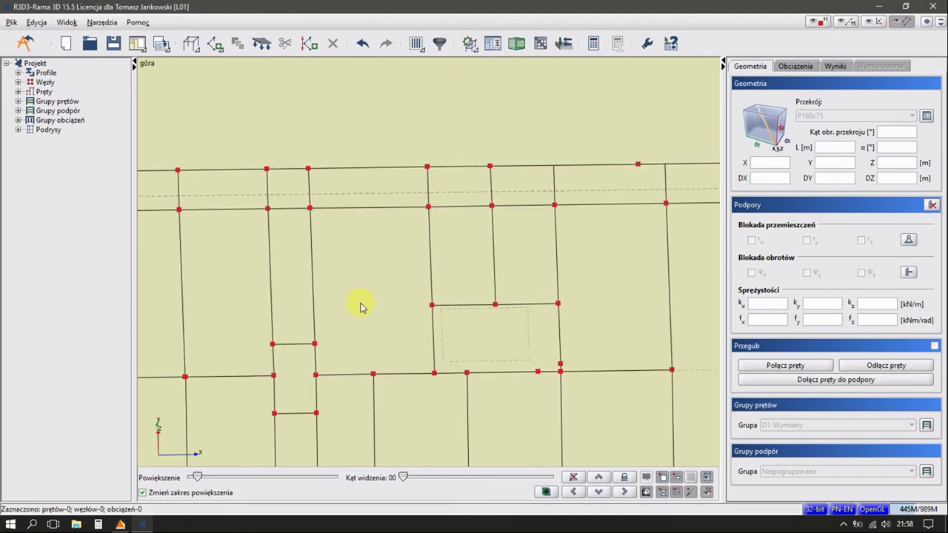
pyautogui.moveTo(385, 339)
pyautogui.mouseDown(button='middle')
pyautogui.moveTo(447, 349)
pyautogui.moveTo(430, 340)
pyautogui.moveTo(429, 309)
pyautogui.moveTo(425, 325)
pyautogui.moveTo(398, 303)
pyautogui.moveTo(412, 281)
pyautogui.moveTo(381, 239)
pyautogui.mouseUp(button='middle')
pyautogui.click(165, 46)
pyautogui.click(226, 65)
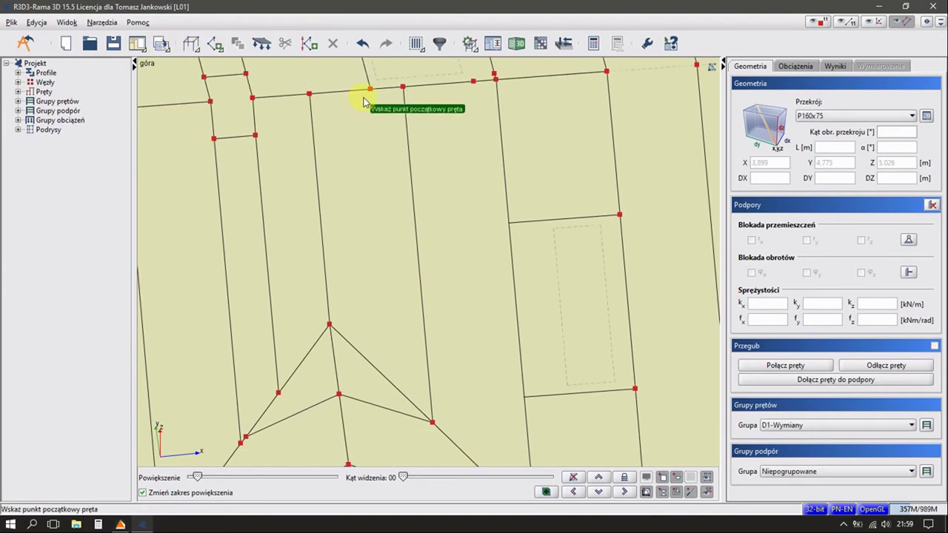
pyautogui.click(368, 91)
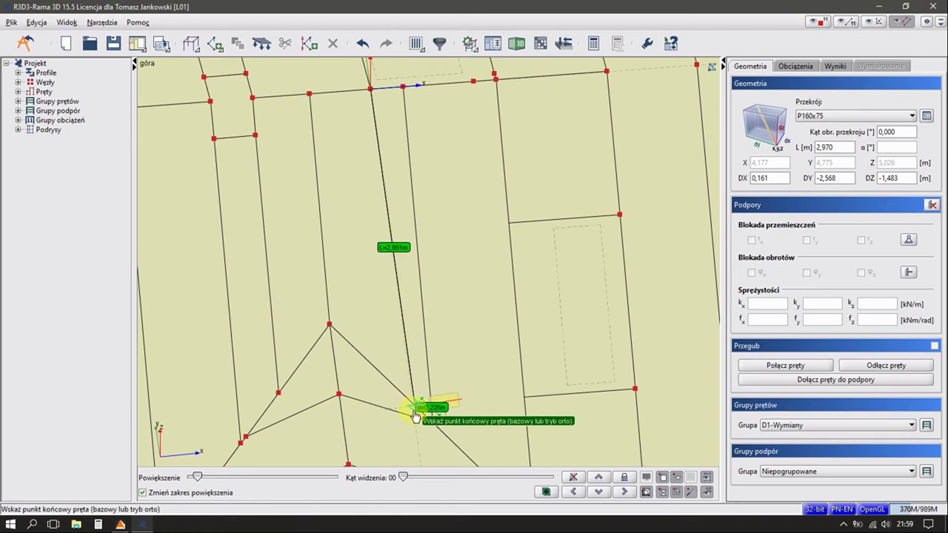
pyautogui.press('Escape')
pyautogui.moveTo(401, 398); pyautogui.dragTo(402, 233, button='right')
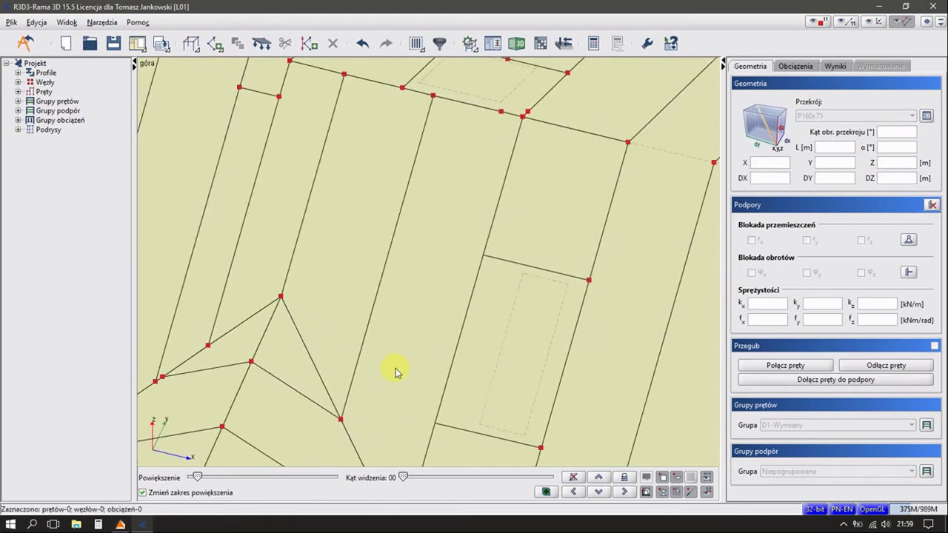
pyautogui.click(428, 123)
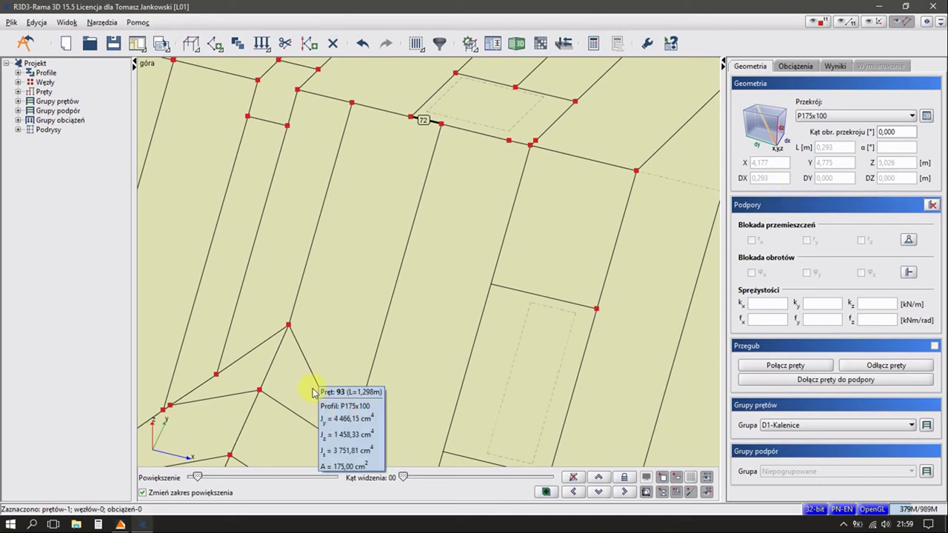
# Split diagonal bar 93 at 0,293 m using Dzielenie prętów
pyautogui.moveTo(312, 392); pyautogui.dragTo(333, 345, button='middle')
pyautogui.click(336, 303)
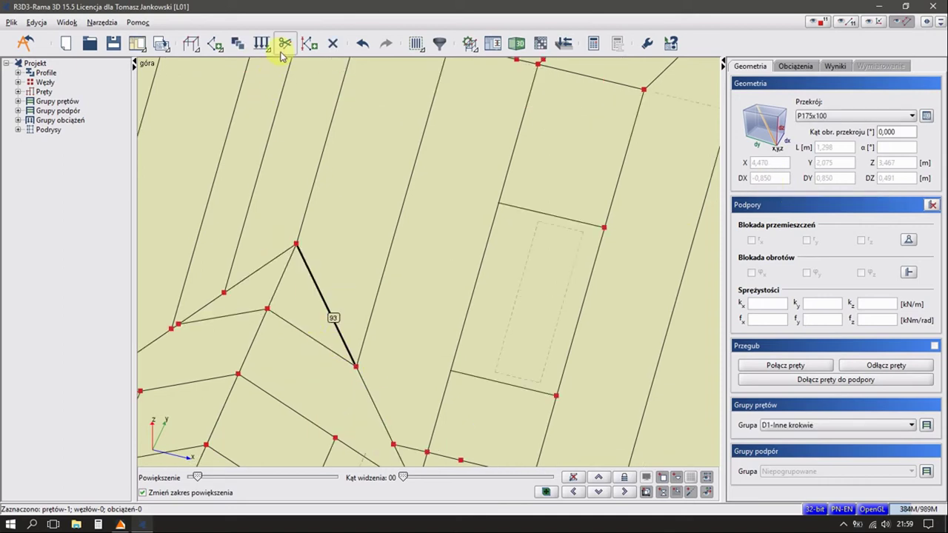
pyautogui.click(284, 45)
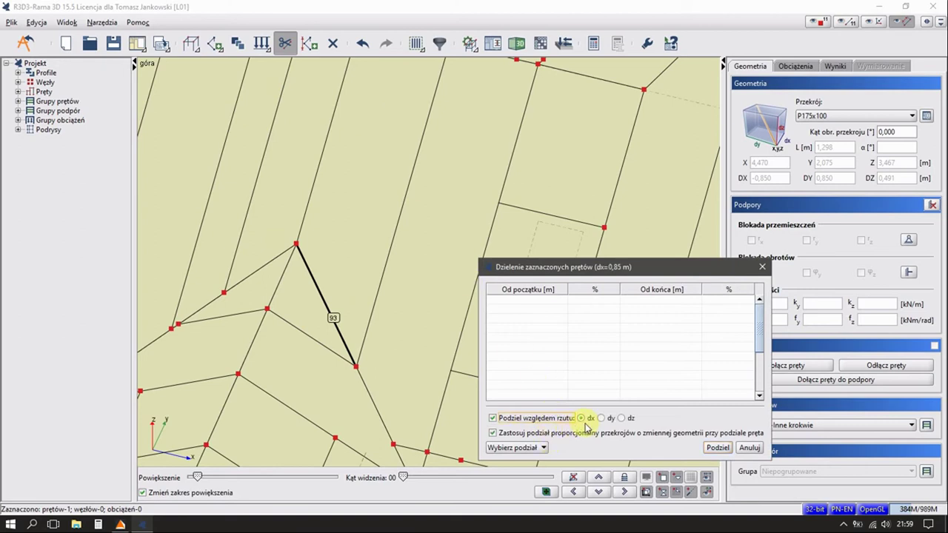
pyautogui.click(553, 300)
pyautogui.write(',293')
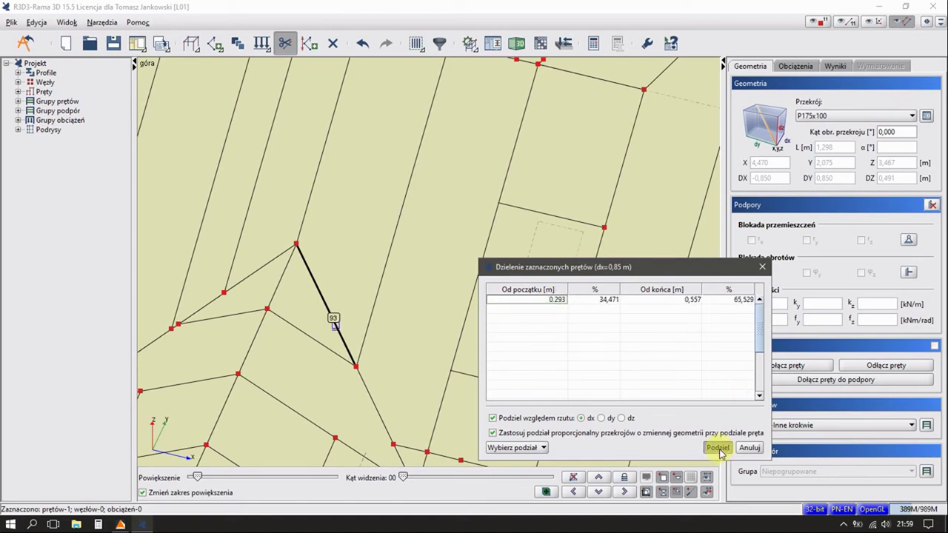
pyautogui.click(717, 447)
# Draw a new rafter from the upper node down to the split point on bar 93
pyautogui.click(412, 97)
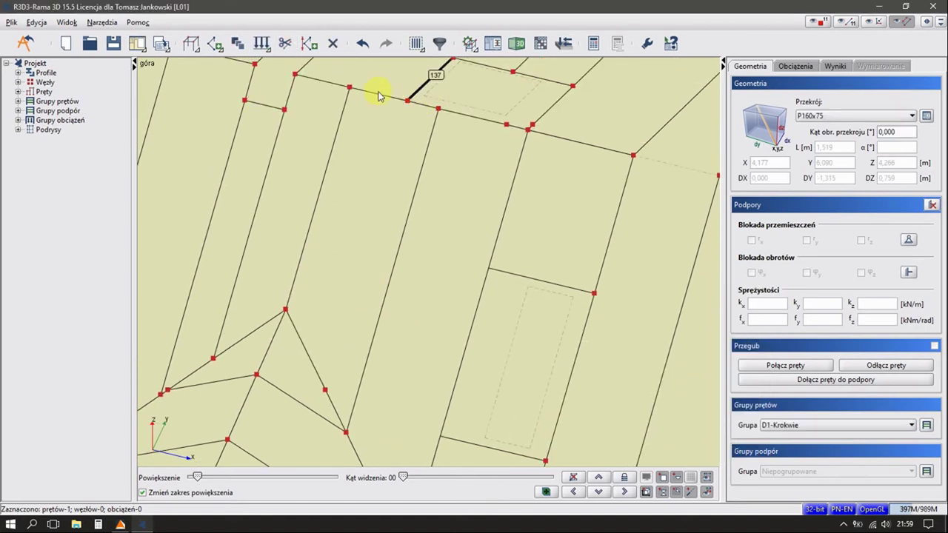
pyautogui.click(214, 43)
pyautogui.click(408, 101)
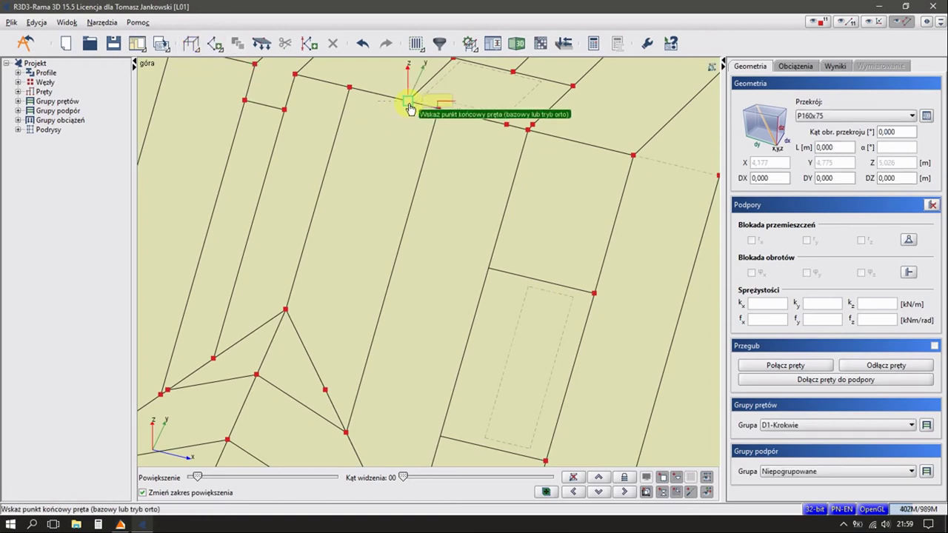
pyautogui.click(326, 390)
pyautogui.scroll(1, 404, 340)
pyautogui.scroll(1, 408, 324)
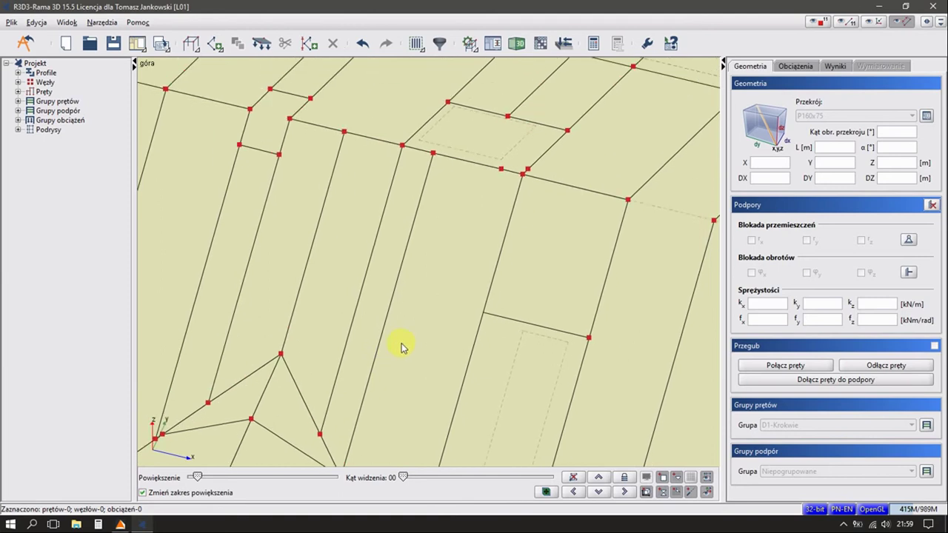
pyautogui.scroll(-2, 424, 280)
pyautogui.click(387, 285)
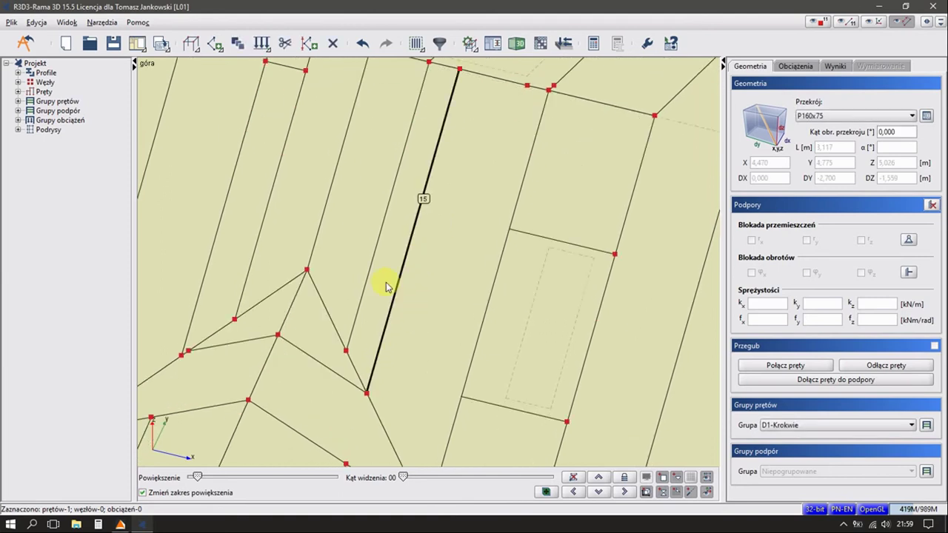
pyautogui.press('Escape')
pyautogui.moveTo(385, 284); pyautogui.dragTo(592, 281, button='middle')
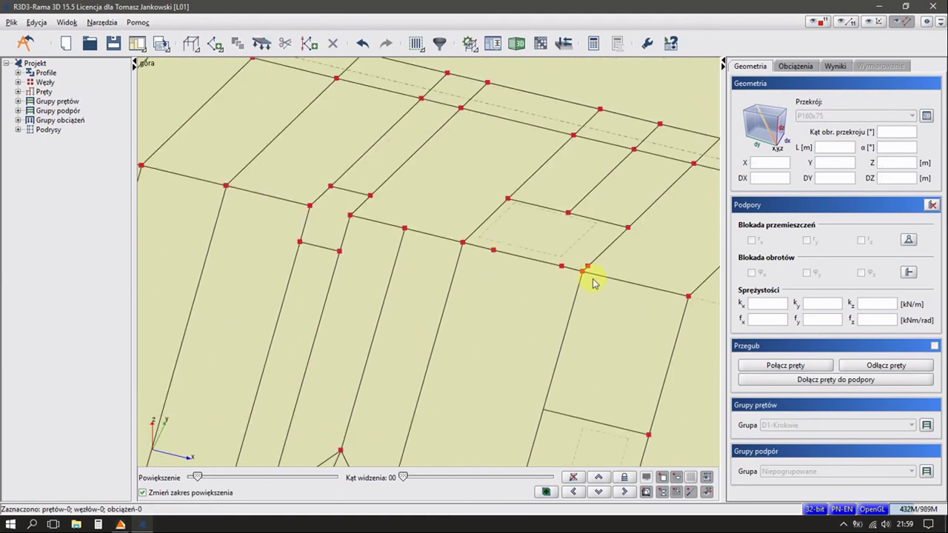
# Merge the bars at the extra node, then ridge bars 72 and 73, with Scal pręty
pyautogui.click(551, 283)
pyautogui.rightClick(546, 256)
pyautogui.click(585, 248)
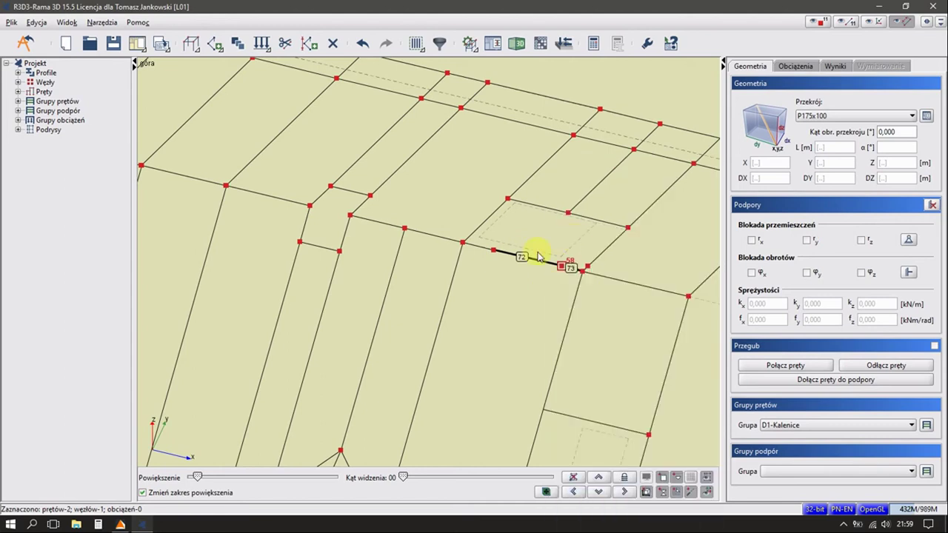
pyautogui.click(494, 250)
pyautogui.rightClick(492, 252)
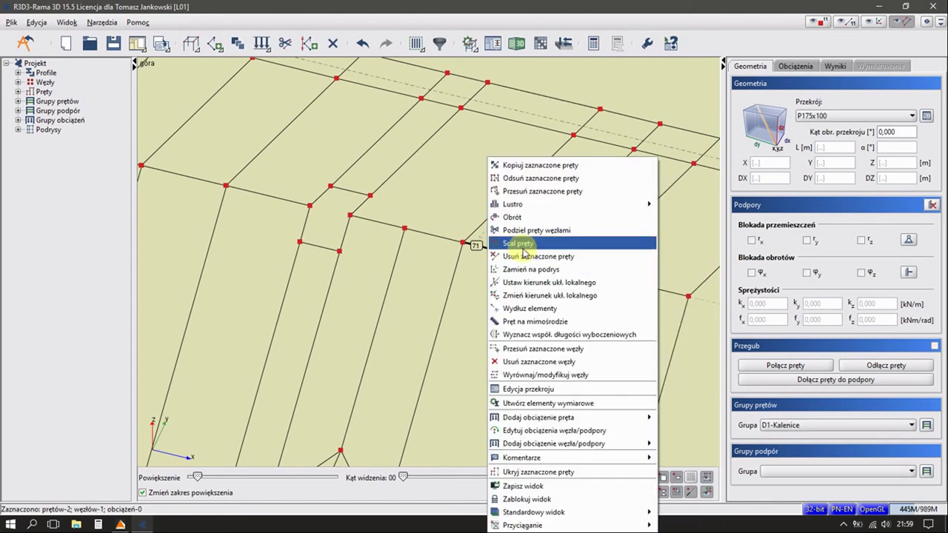
pyautogui.click(492, 243)
# Merge rafter bars 131 and 132 at the upper opening into one bar
pyautogui.scroll(-1, 489, 311)
pyautogui.scroll(-1, 485, 296)
pyautogui.scroll(-1, 482, 292)
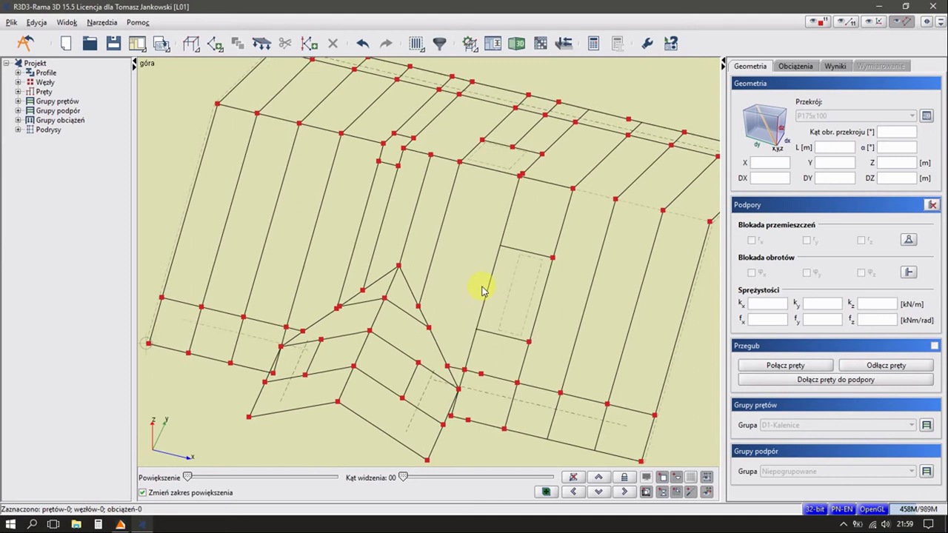
pyautogui.scroll(1, 448, 311)
pyautogui.scroll(1, 459, 319)
pyautogui.scroll(1, 461, 303)
pyautogui.scroll(1, 537, 189)
pyautogui.moveTo(538, 187); pyautogui.dragTo(562, 214, button='middle')
pyautogui.click(582, 227)
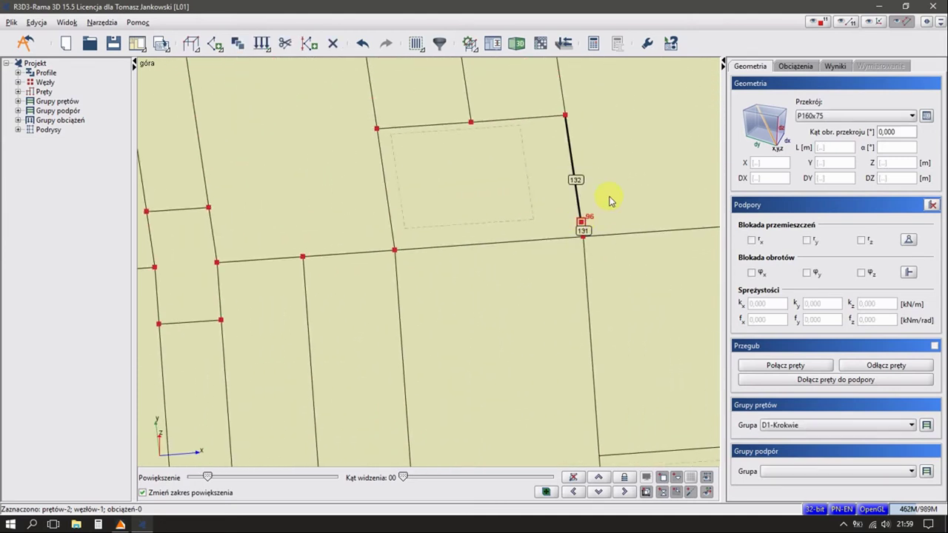
pyautogui.rightClick(609, 201)
pyautogui.click(637, 252)
pyautogui.scroll(-1, 402, 249)
pyautogui.scroll(-2, 396, 264)
# Draw a rafter from the small opening down to the horizontal bar, splitting it (Tak)
pyautogui.scroll(-1, 415, 289)
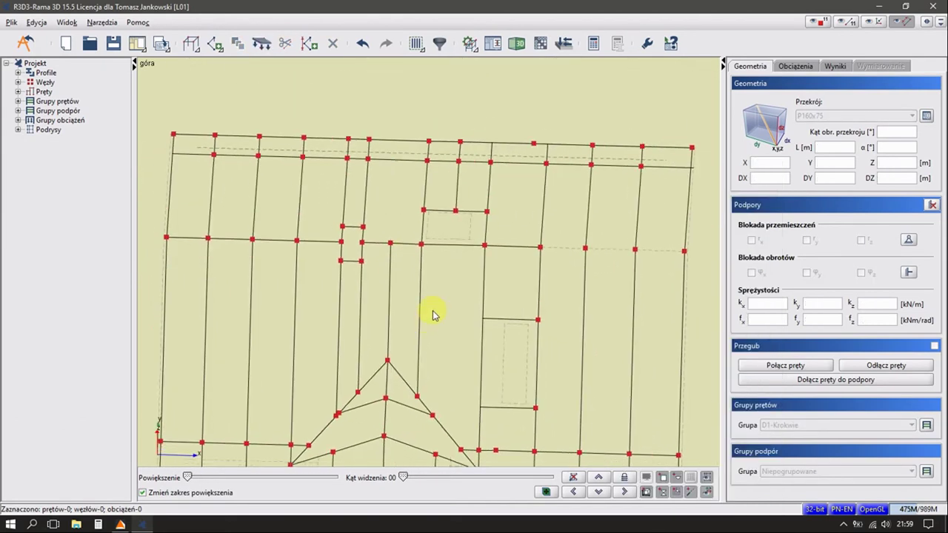
pyautogui.click(192, 49)
pyautogui.click(463, 176)
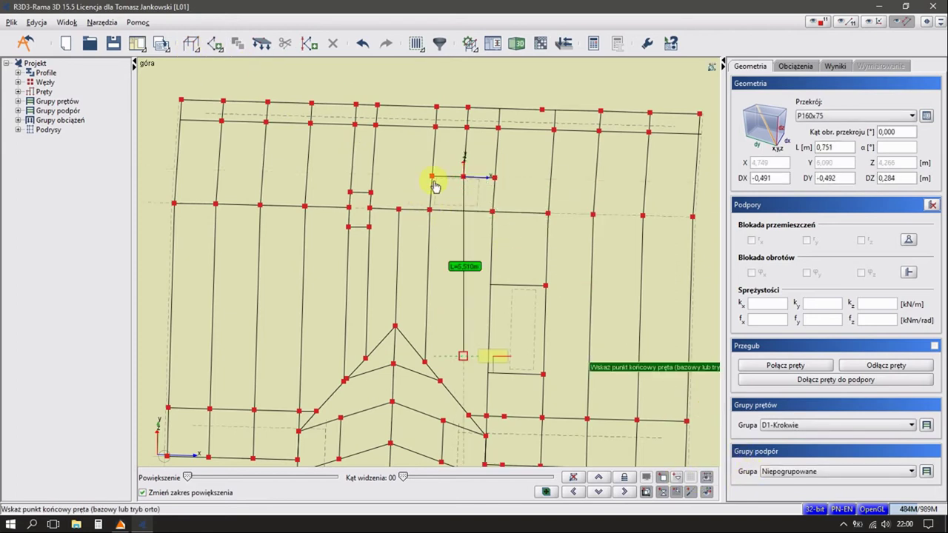
pyautogui.click(435, 210)
pyautogui.click(447, 274)
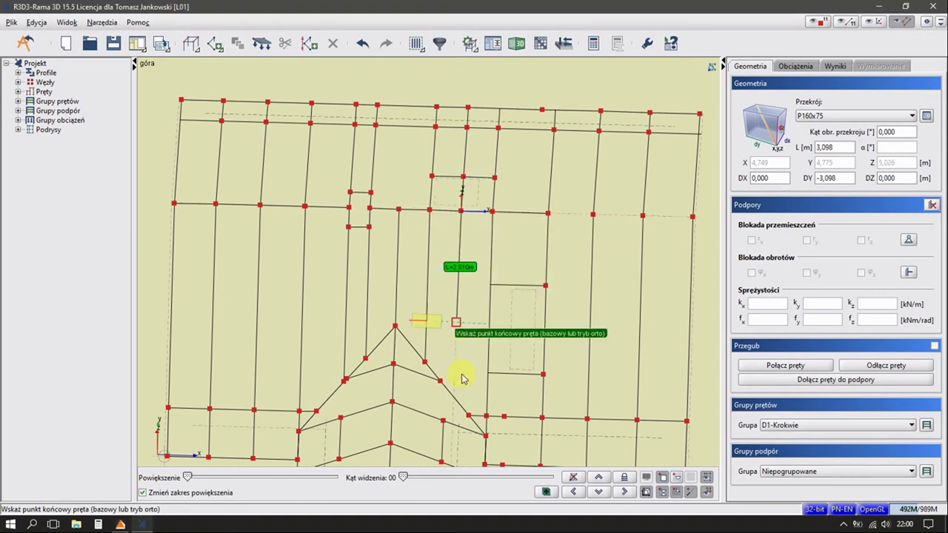
pyautogui.press('Escape')
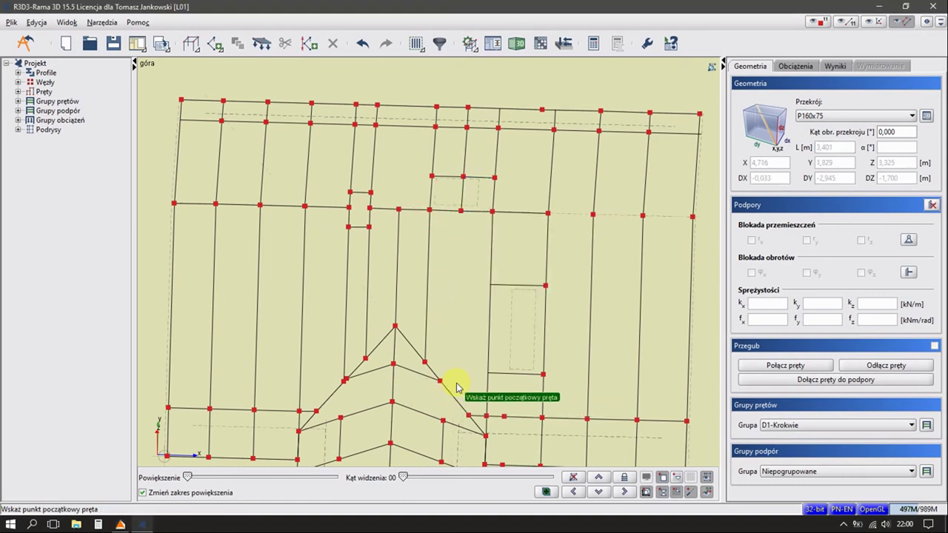
pyautogui.scroll(5, 450, 281)
pyautogui.scroll(-1, 435, 249)
pyautogui.scroll(-2, 433, 229)
pyautogui.scroll(-1, 436, 207)
pyautogui.scroll(-1, 435, 211)
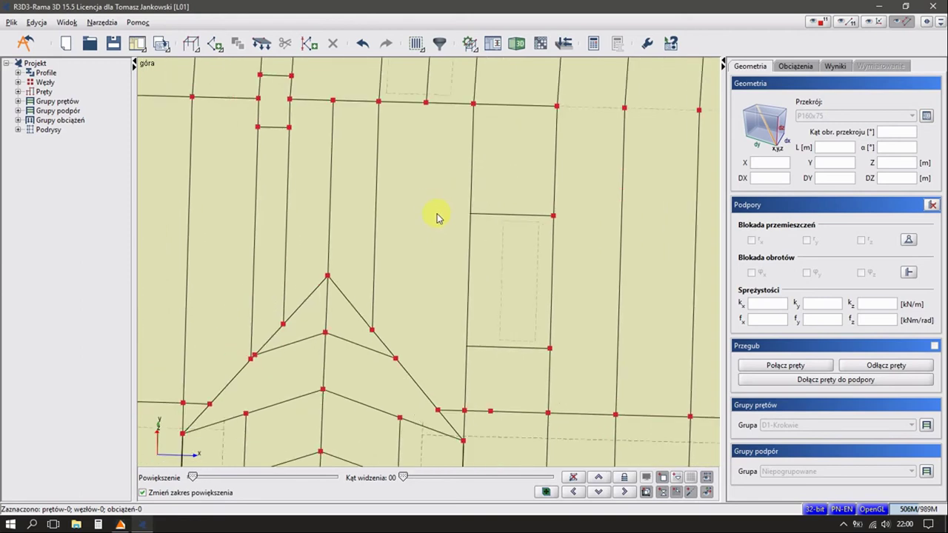
pyautogui.click(436, 120)
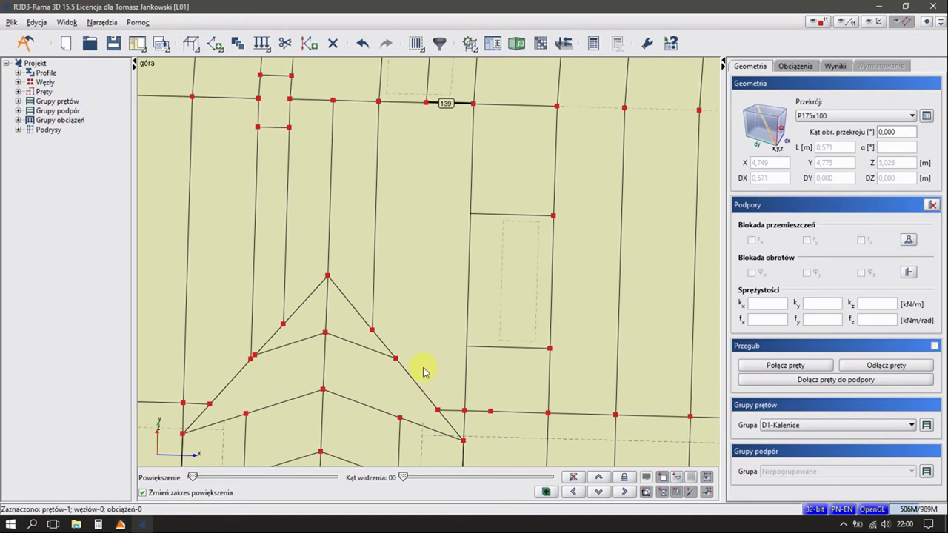
pyautogui.press('Escape')
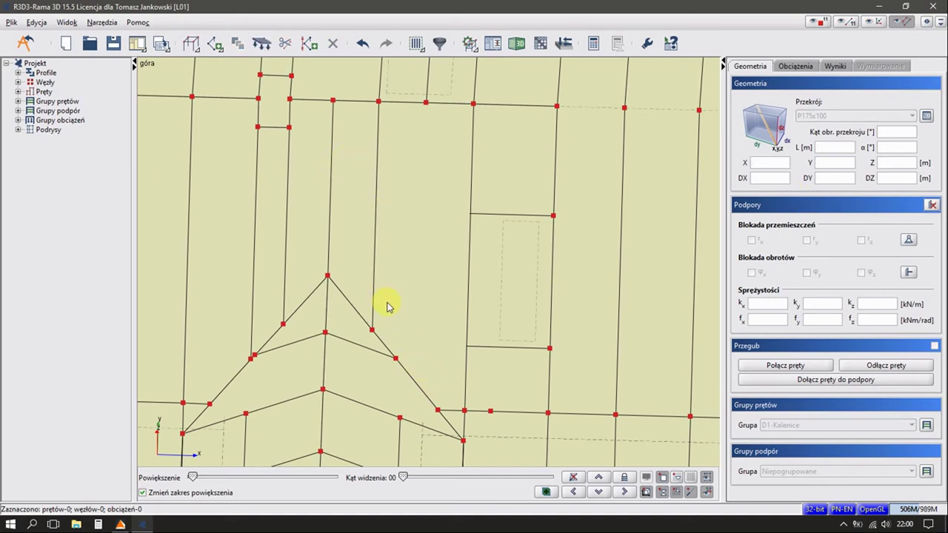
# Draw bars from the diagonal's nodes to the neighbouring members, splitting them; new bar 142 is 0.279 m
pyautogui.click(191, 43)
pyautogui.click(222, 64)
pyautogui.click(396, 358)
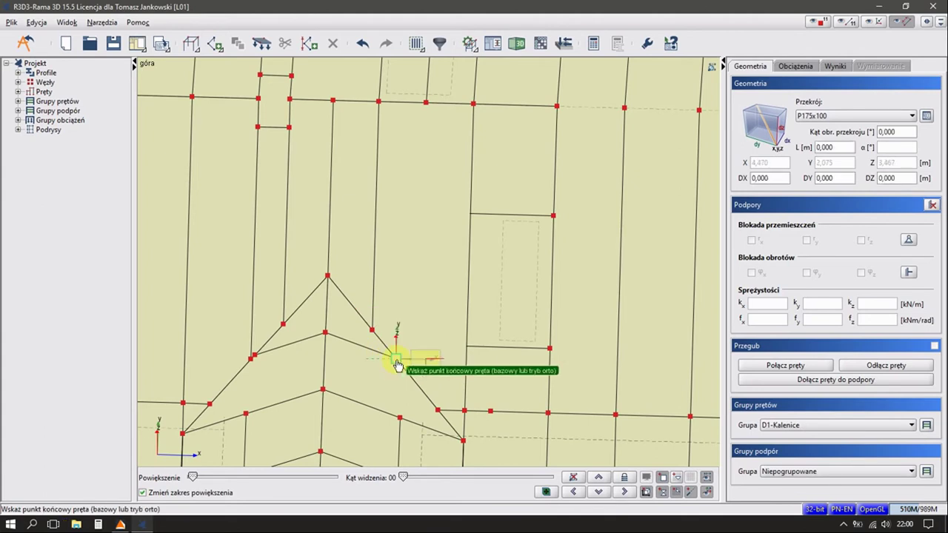
pyautogui.click(471, 360)
pyautogui.click(435, 277)
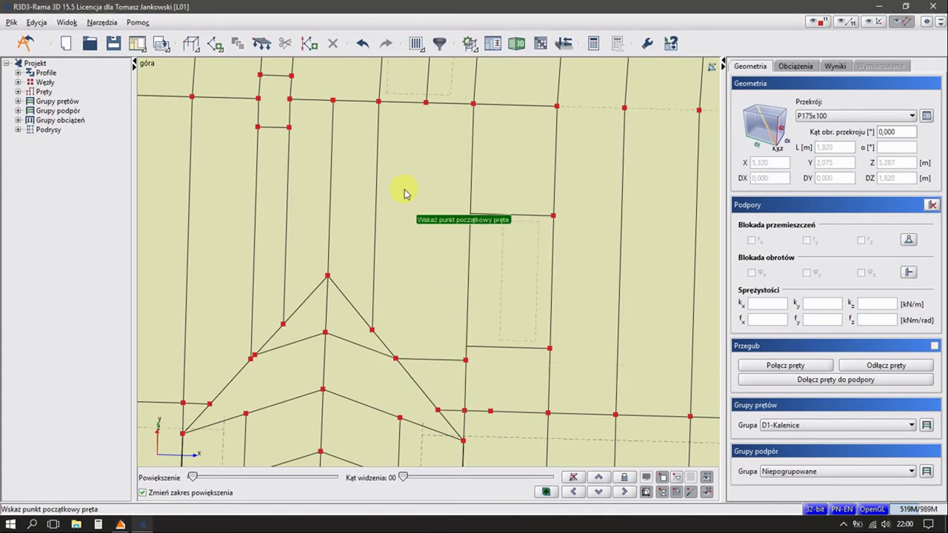
pyautogui.click(426, 102)
pyautogui.click(418, 359)
pyautogui.click(422, 281)
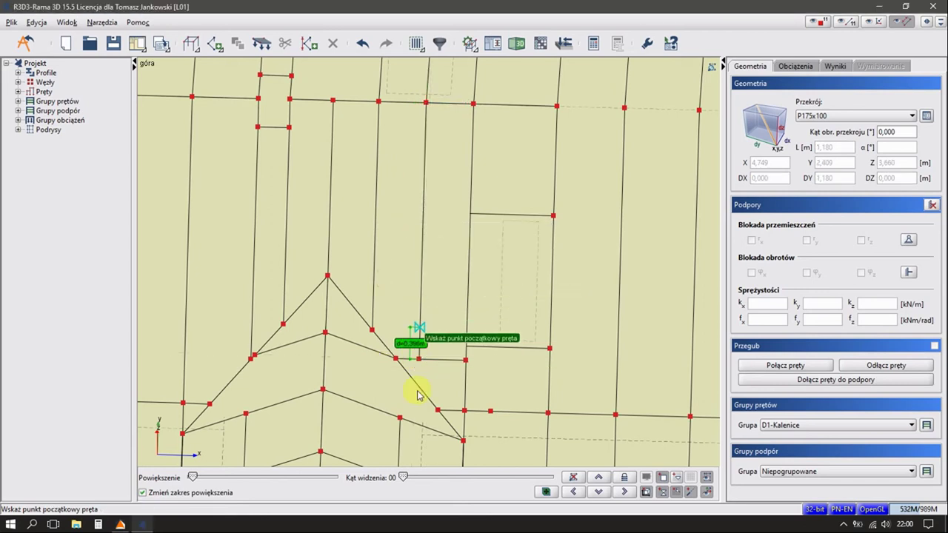
pyautogui.press('Escape')
pyautogui.scroll(2, 419, 398)
pyautogui.scroll(1, 421, 378)
pyautogui.click(420, 223)
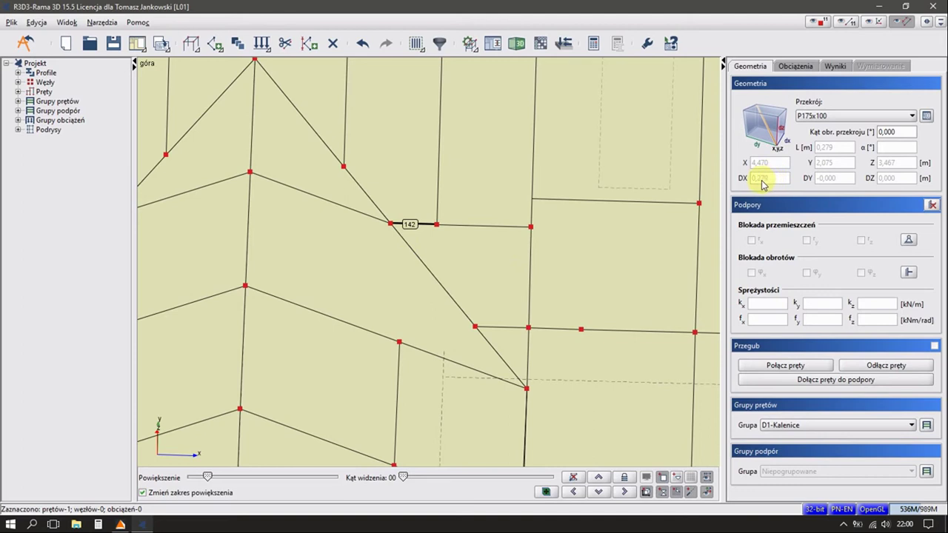
# Divide diagonal bar 87 relative to the plan projection (dx) at a set distance from its end
pyautogui.click(428, 268)
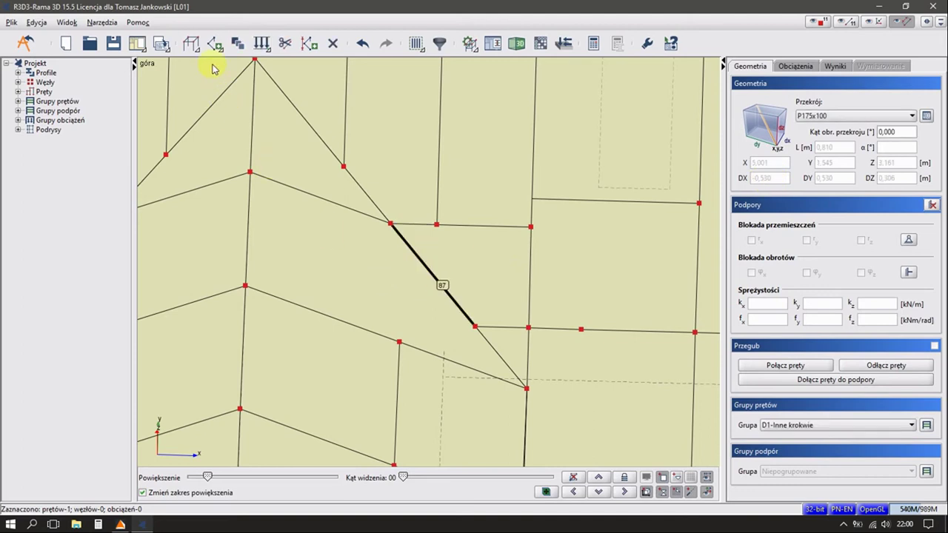
pyautogui.click(285, 43)
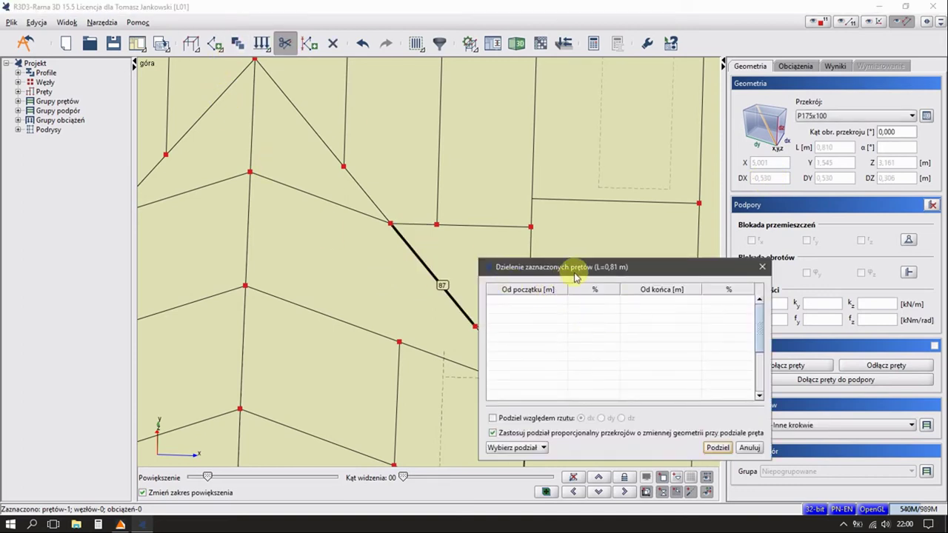
pyautogui.moveTo(575, 268); pyautogui.dragTo(656, 186)
pyautogui.click(607, 335)
pyautogui.click(731, 225)
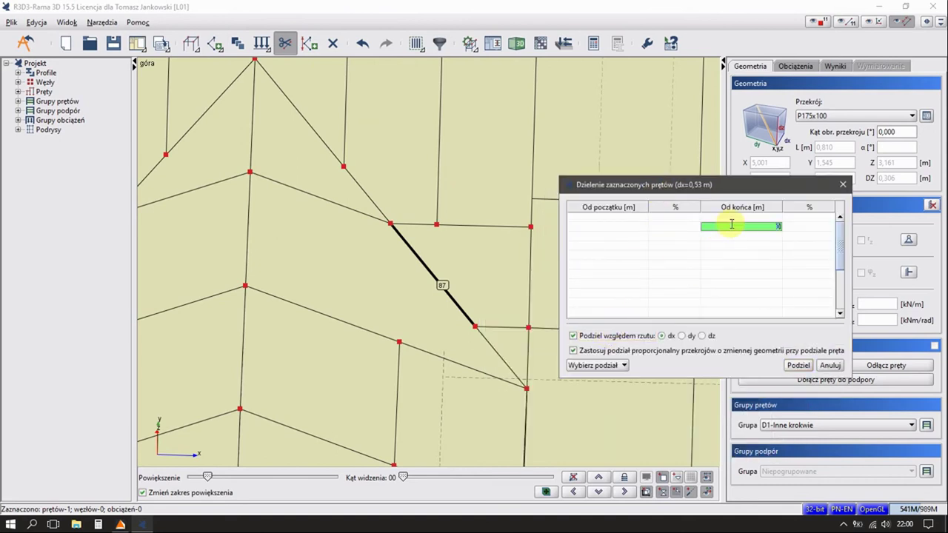
pyautogui.write(',1')
pyautogui.write('0,271')
pyautogui.click(797, 366)
# Insert a new bar from the trimmer node down to the diagonal
pyautogui.click(215, 43)
pyautogui.click(244, 66)
pyautogui.click(436, 226)
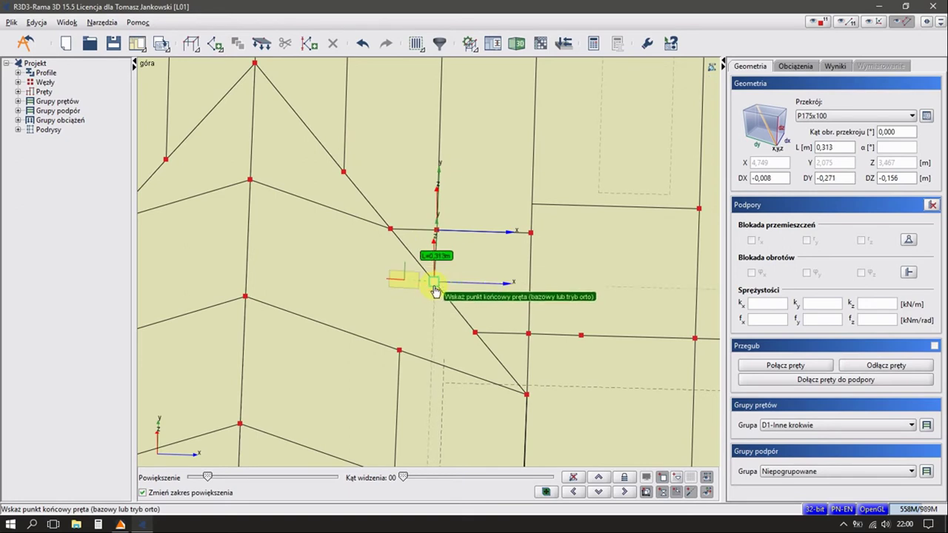
pyautogui.click(434, 289)
pyautogui.click(416, 237)
pyautogui.press('Escape')
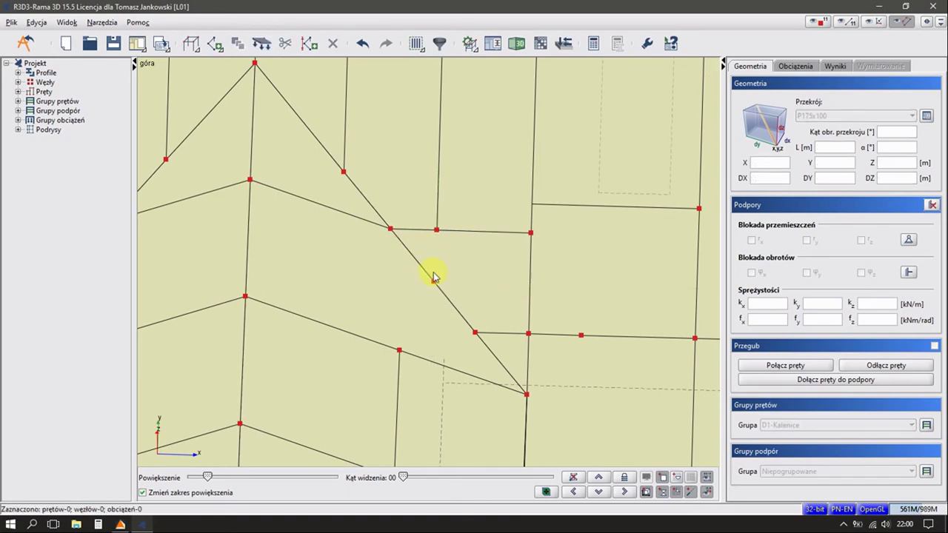
# Merge the two diagonal bars back into one, then re-divide it with Od końca 0,2
pyautogui.click(433, 294)
pyautogui.rightClick(430, 292)
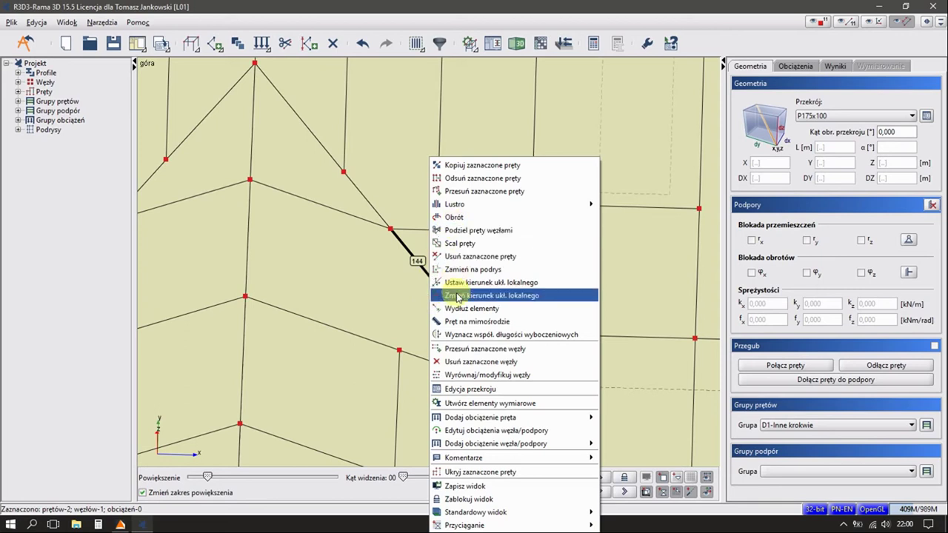
pyautogui.click(454, 246)
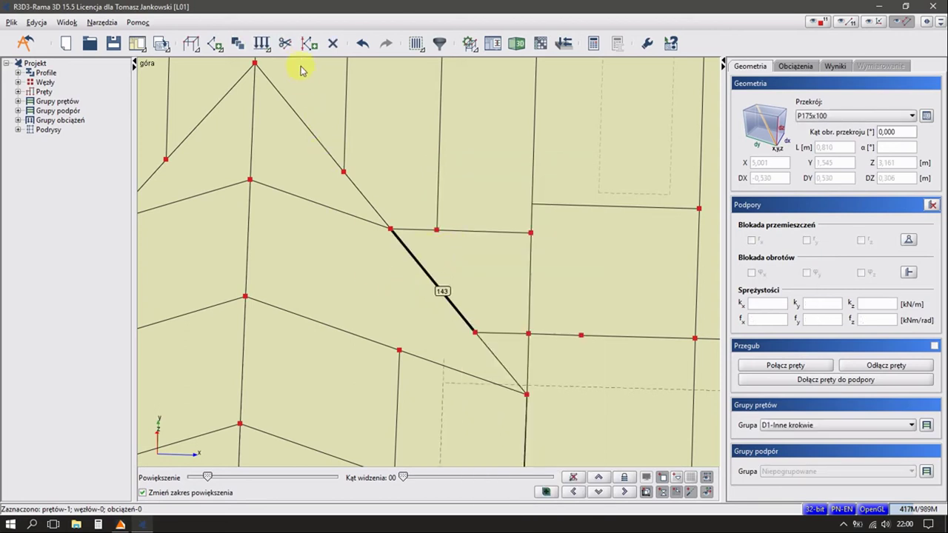
pyautogui.click(285, 43)
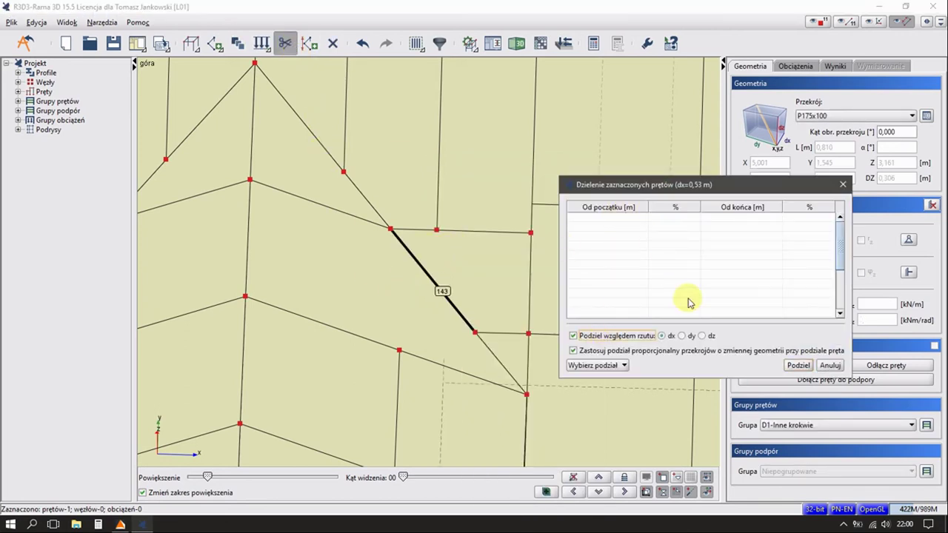
pyautogui.click(746, 225)
pyautogui.write(',251')
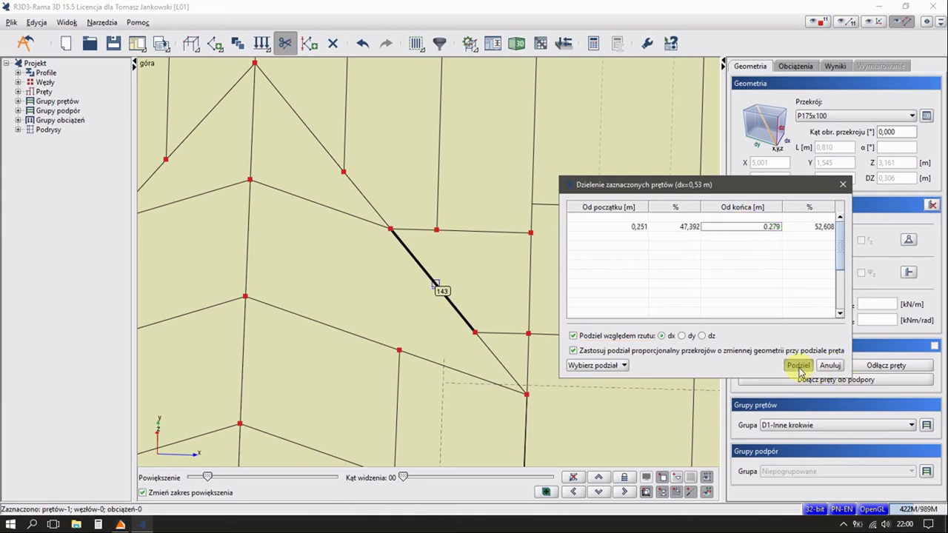
pyautogui.click(798, 365)
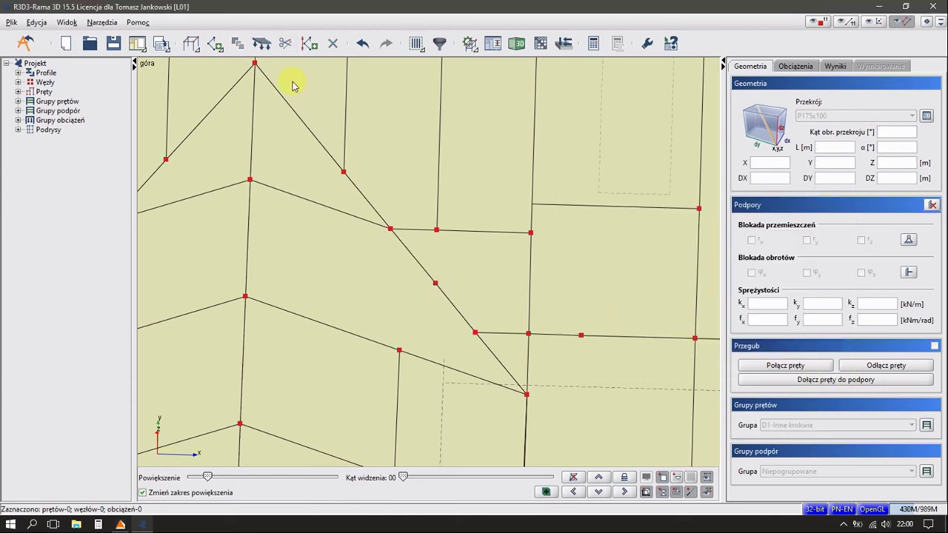
pyautogui.click(443, 137)
# Draw a bar from the rafter's end node to the new diagonal node
pyautogui.click(216, 45)
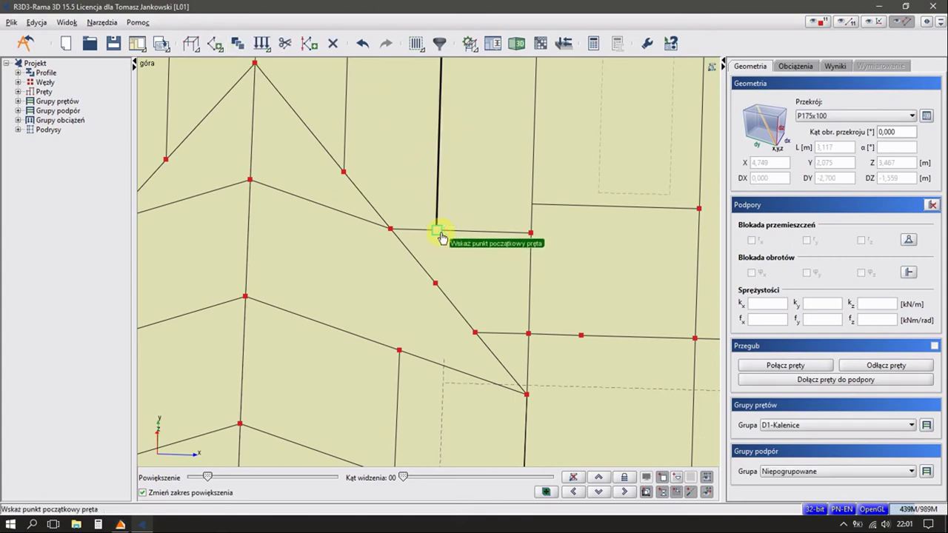
pyautogui.click(436, 230)
pyautogui.click(435, 283)
# Delete short horizontal bars 141 and 142 and remove the leftover node
pyautogui.click(474, 232)
pyautogui.keyDown('ctrl'); pyautogui.click(417, 231); pyautogui.keyUp('ctrl')
pyautogui.press('Delete')
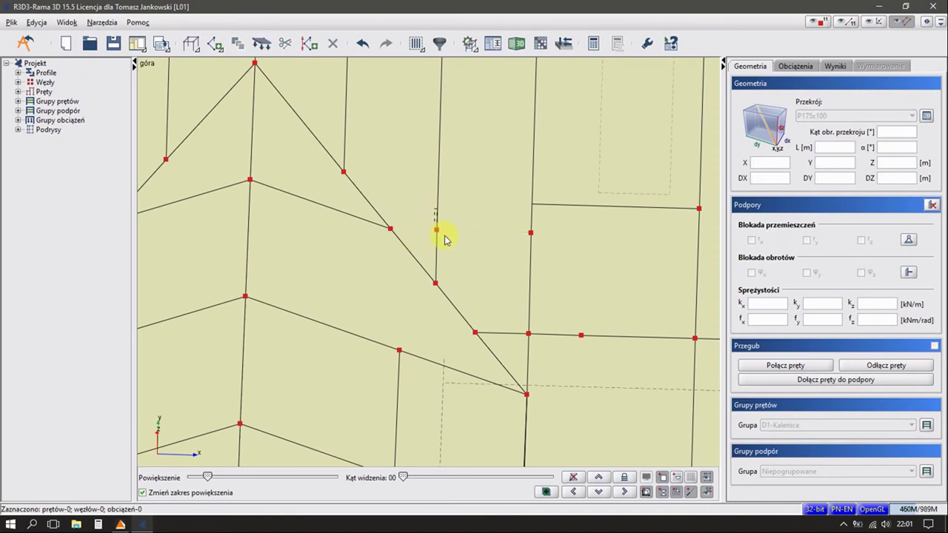
pyautogui.click(444, 236)
pyautogui.keyDown('ctrl'); pyautogui.click(529, 244); pyautogui.keyUp('ctrl')
pyautogui.rightClick(491, 239)
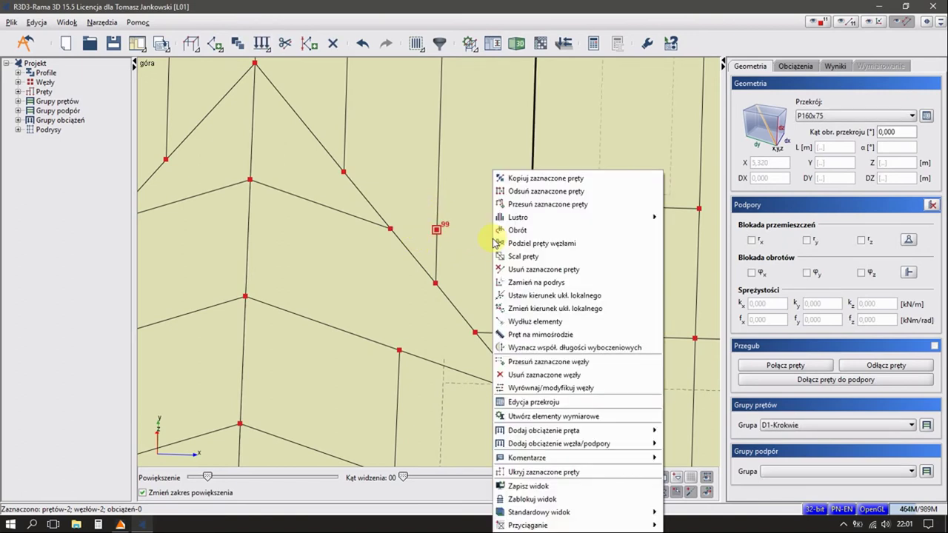
pyautogui.click(505, 246)
pyautogui.click(455, 224)
# Convert the vertical rafter to an underlay outline with Zamień na podrys
pyautogui.click(443, 235)
pyautogui.click(440, 237)
pyautogui.click(444, 238)
pyautogui.rightClick(447, 239)
pyautogui.click(472, 269)
pyautogui.scroll(-2, 452, 264)
# Delete short vertical bar 135 and rafter bar 8 above the hip triangle
pyautogui.moveTo(433, 210); pyautogui.dragTo(432, 257, button='middle')
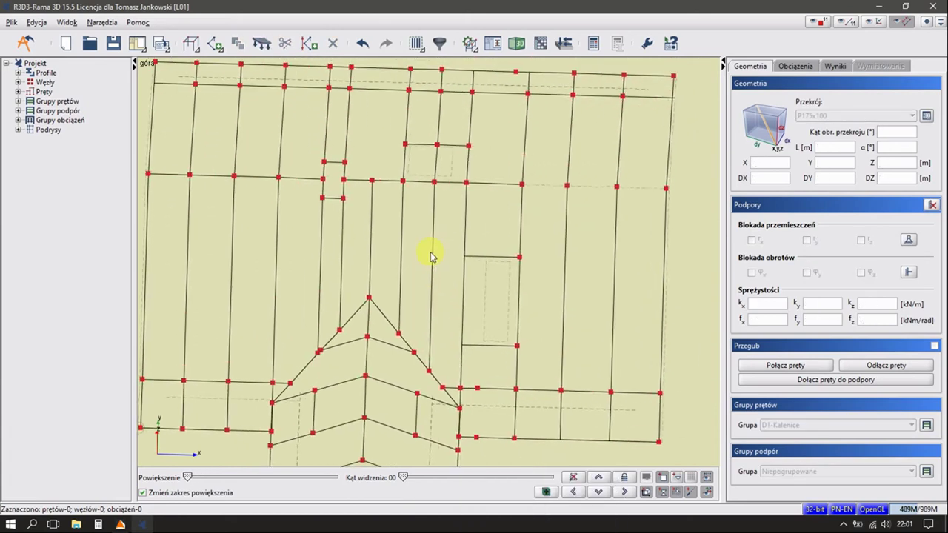
pyautogui.click(441, 173)
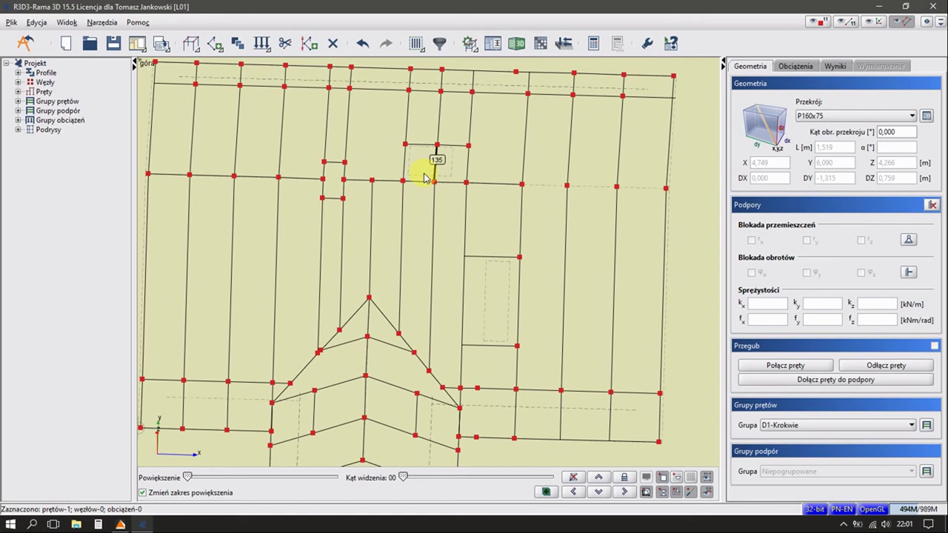
pyautogui.press('Delete')
pyautogui.scroll(3, 414, 197)
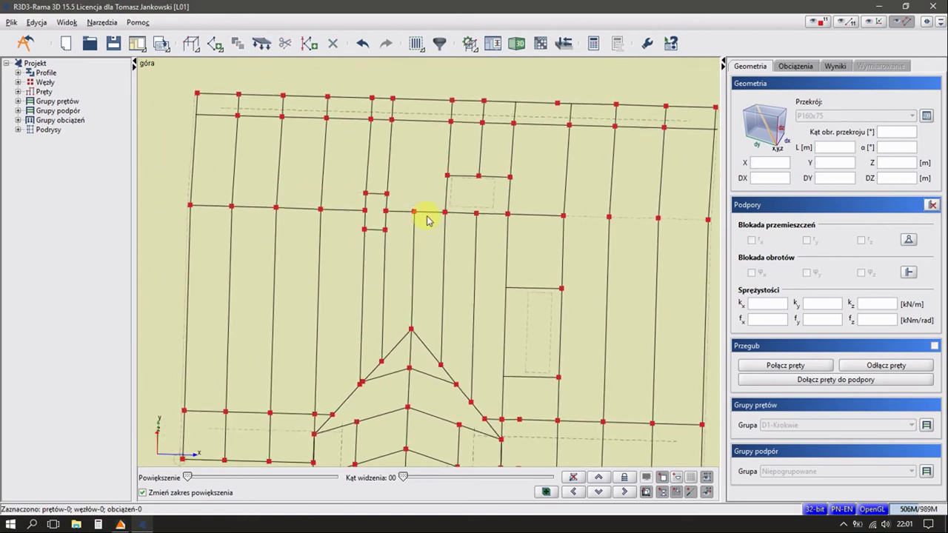
pyautogui.scroll(-3, 433, 256)
pyautogui.scroll(2, 433, 254)
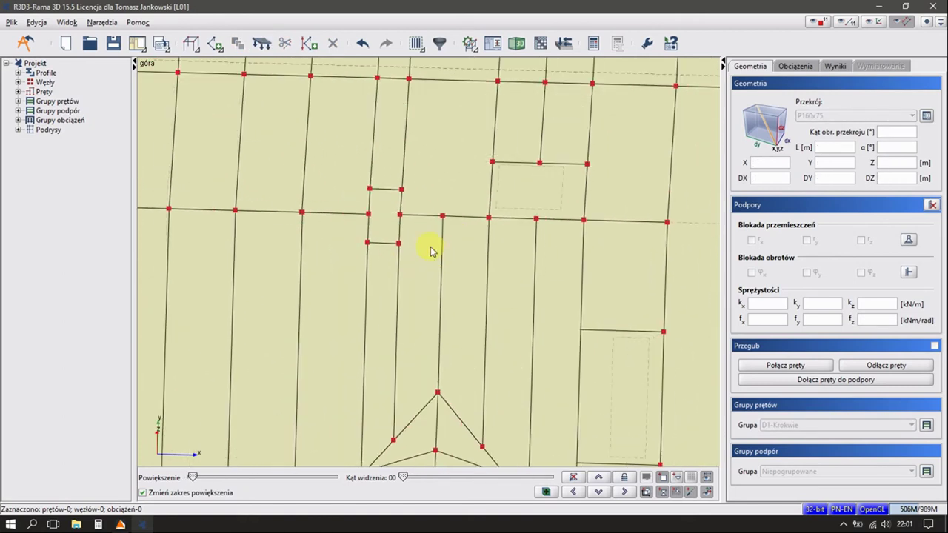
pyautogui.moveTo(417, 305); pyautogui.dragTo(433, 269, button='middle')
pyautogui.click(443, 179)
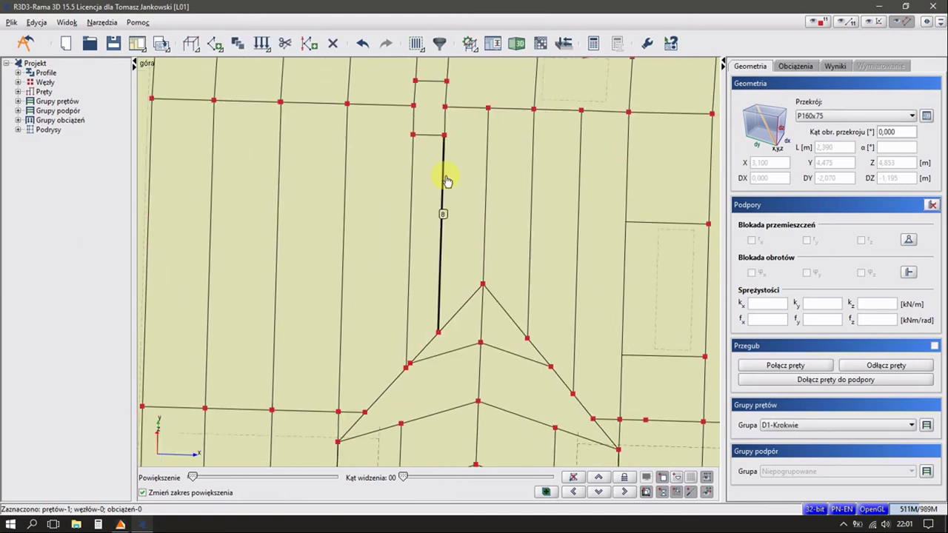
pyautogui.press('Delete')
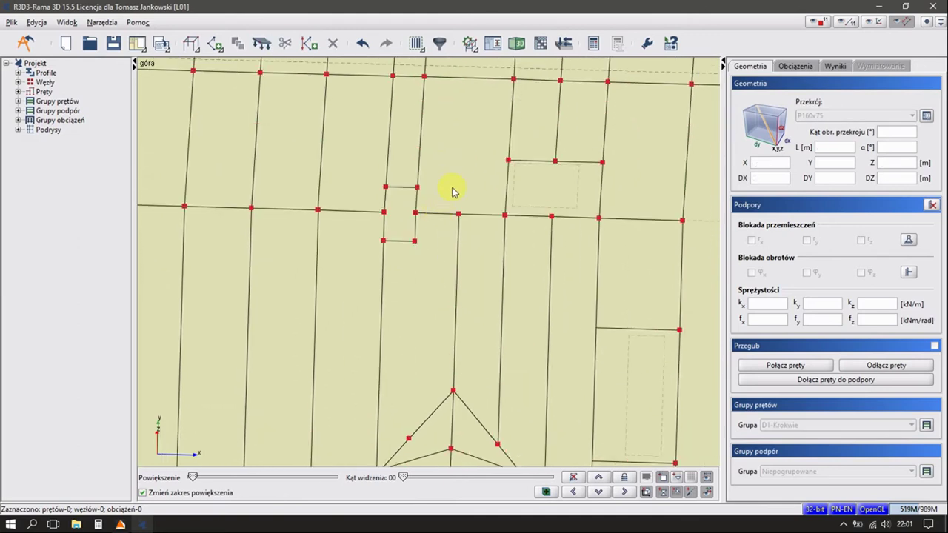
# Inspect the members beside the opening and restore the straight top view
pyautogui.moveTo(452, 251)
pyautogui.mouseDown(button='middle')
pyautogui.moveTo(457, 214)
pyautogui.moveTo(482, 212)
pyautogui.mouseUp(button='middle')
pyautogui.click(487, 177)
pyautogui.click(452, 228)
pyautogui.click(446, 238)
pyautogui.click(440, 251)
pyautogui.moveTo(439, 251); pyautogui.dragTo(449, 245, button='middle')
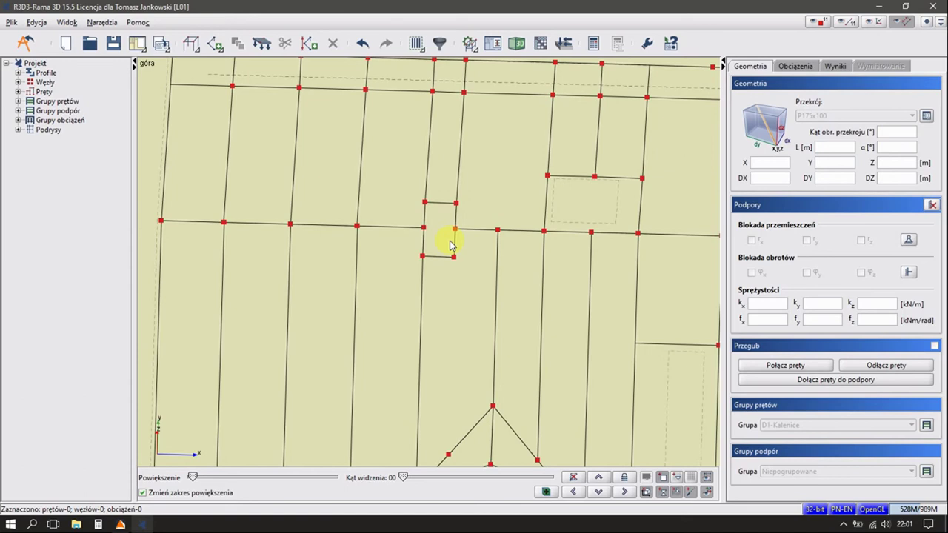
pyautogui.click(598, 477)
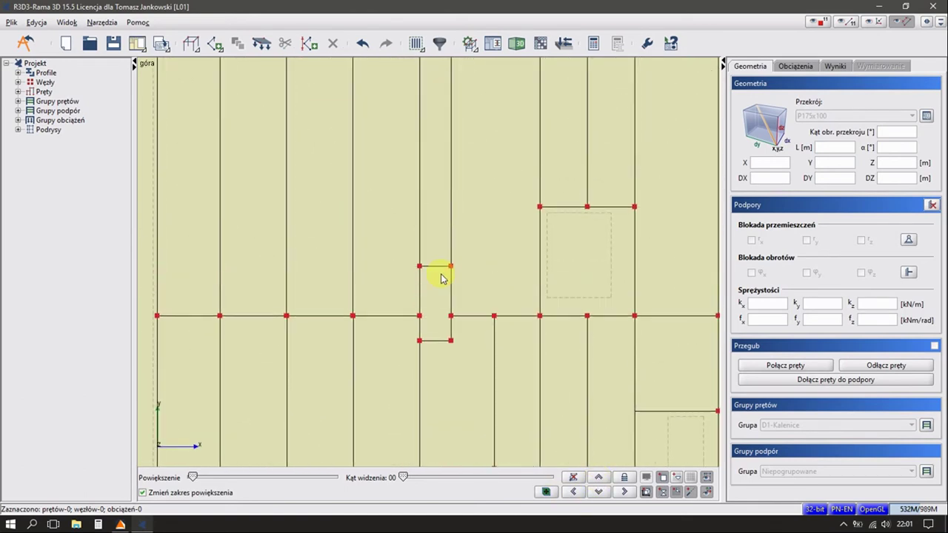
pyautogui.click(437, 273)
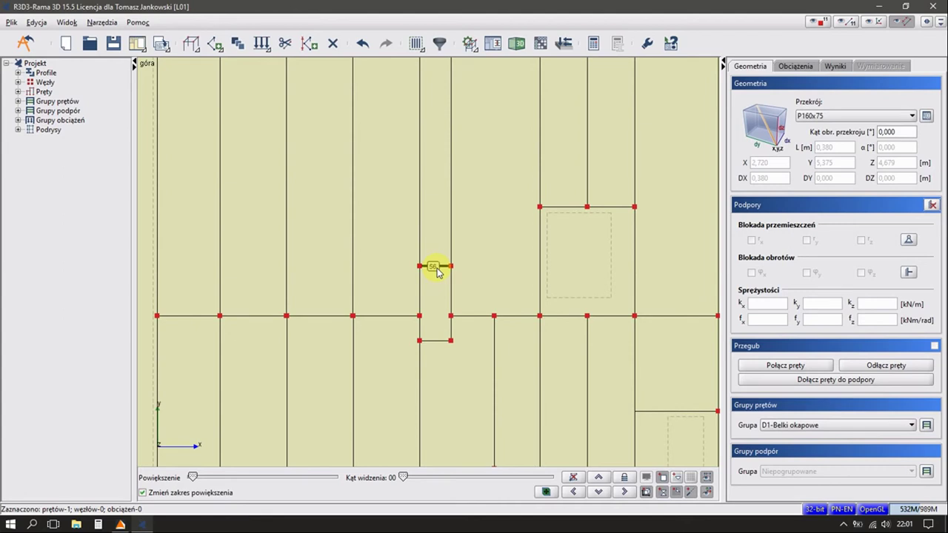
pyautogui.click(439, 252)
# Box-select all bars and nodes along the rafter line and bring up their editing commands
pyautogui.scroll(-2, 439, 242)
pyautogui.moveTo(439, 67); pyautogui.dragTo(454, 324)
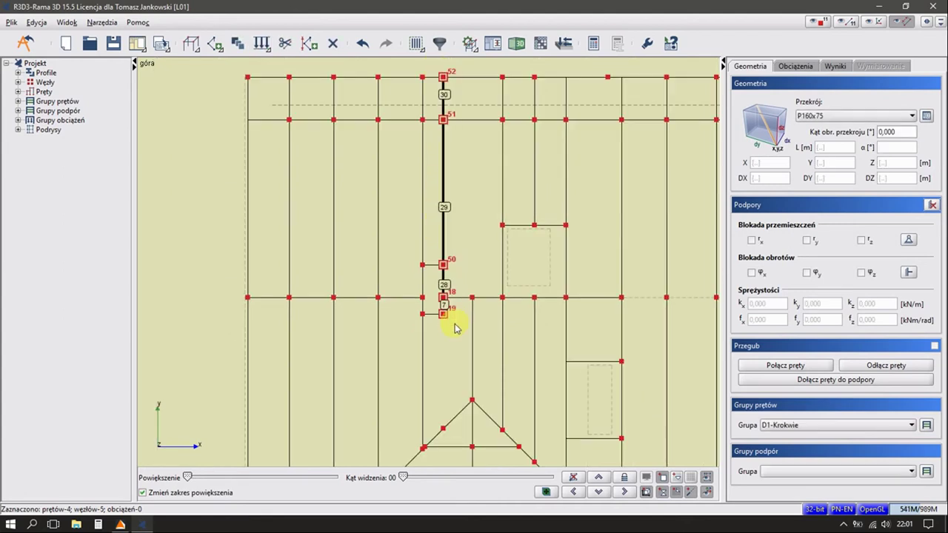
pyautogui.rightClick(448, 335)
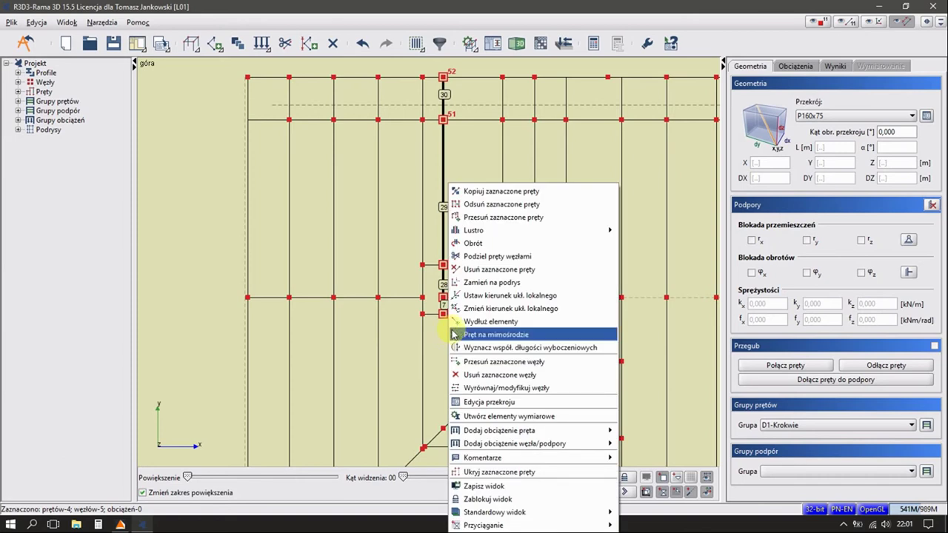
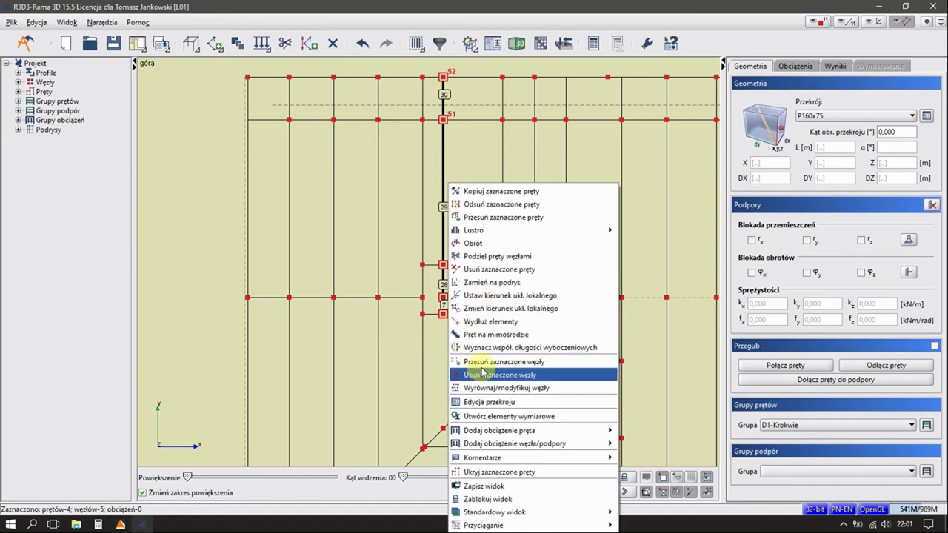
# Move the selected vertical line of nodes 0.1 m right, using node 52 as the vector's anchor
pyautogui.click(483, 361)
pyautogui.click(443, 77)
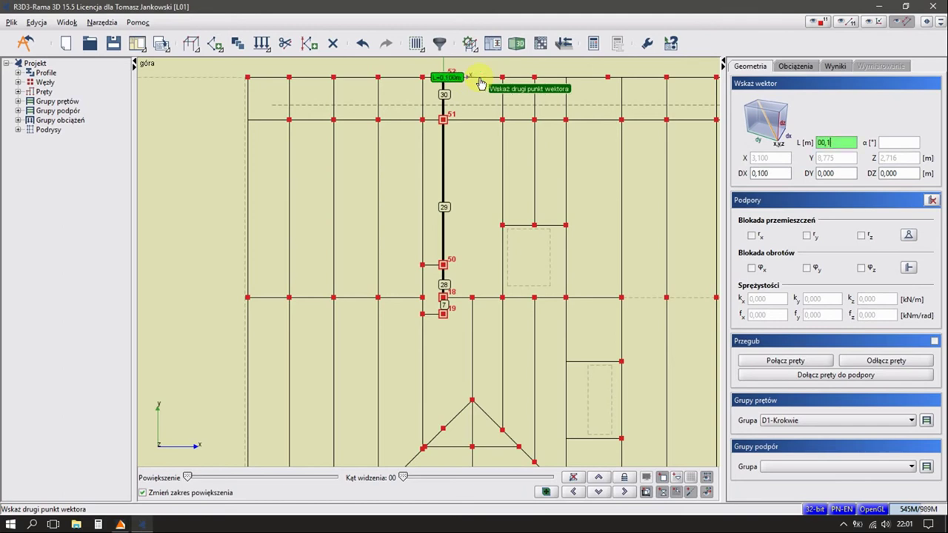
pyautogui.click(480, 82)
pyautogui.press('Escape')
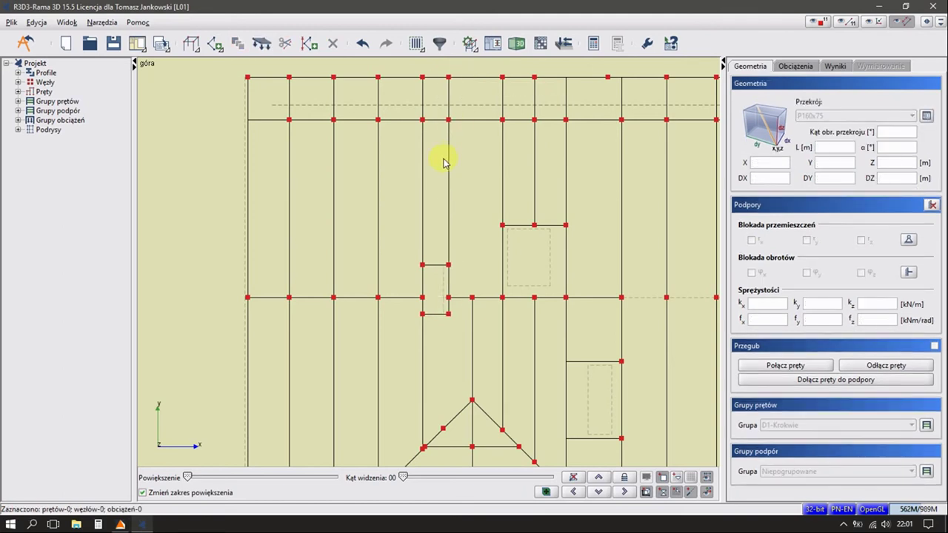
# Select the triangle's left diagonal, bar 80
pyautogui.scroll(1, 442, 322)
pyautogui.scroll(1, 446, 292)
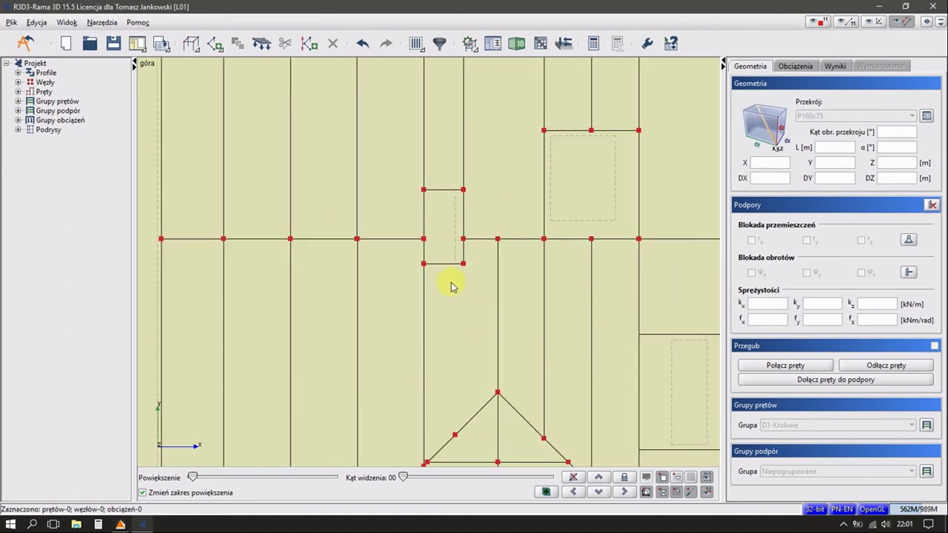
pyautogui.click(480, 246)
pyautogui.scroll(-2, 486, 304)
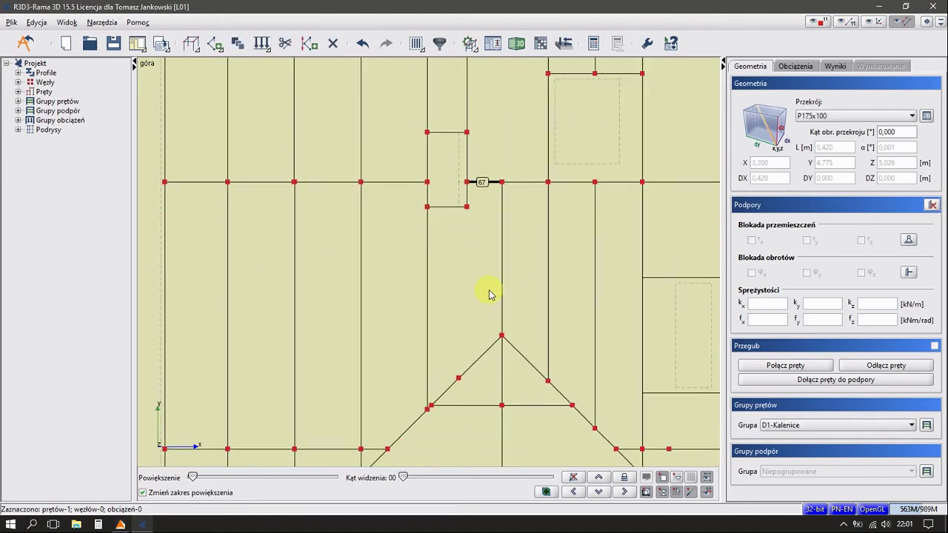
pyautogui.click(490, 336)
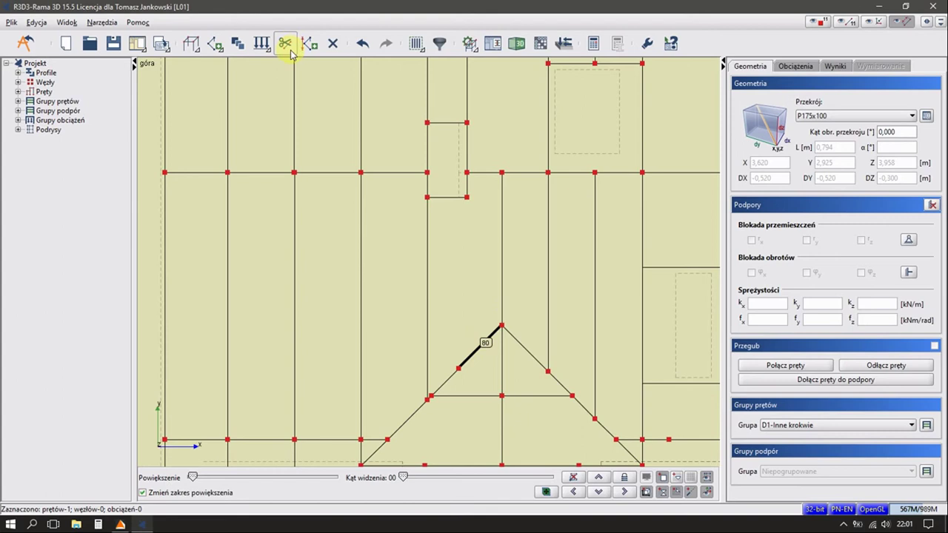
# Split the left diagonal 0.42 m from its start, measured along the plan projection
pyautogui.click(286, 44)
pyautogui.click(597, 337)
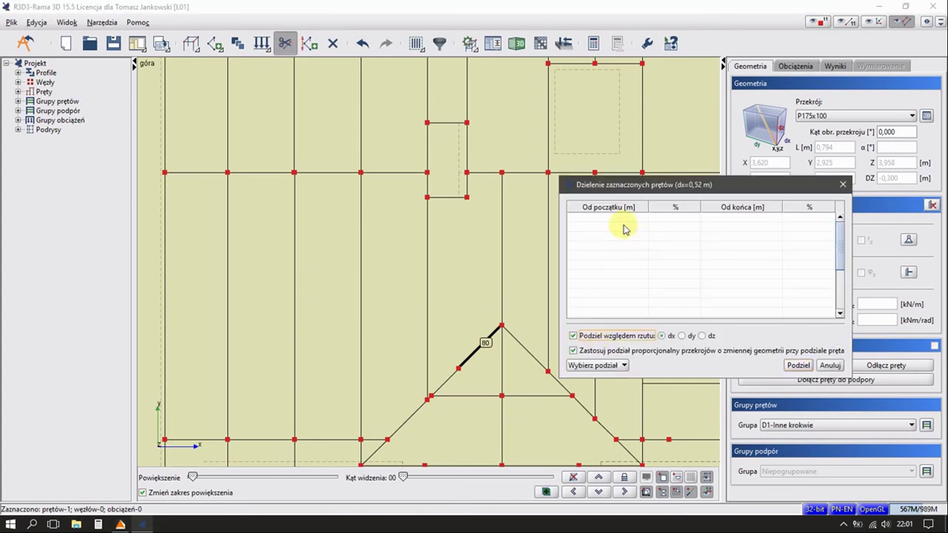
pyautogui.click(624, 219)
pyautogui.write('.1')
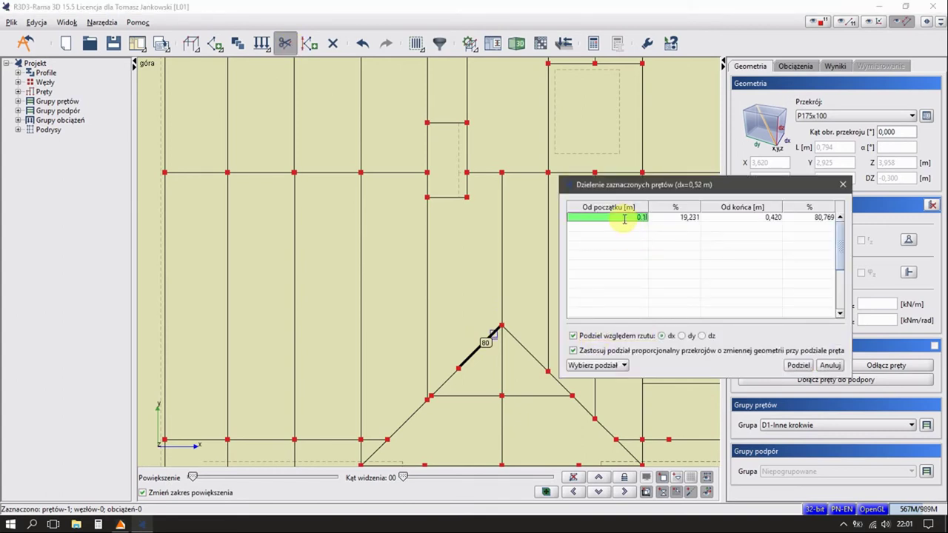
pyautogui.write('0.42')
pyautogui.click(798, 365)
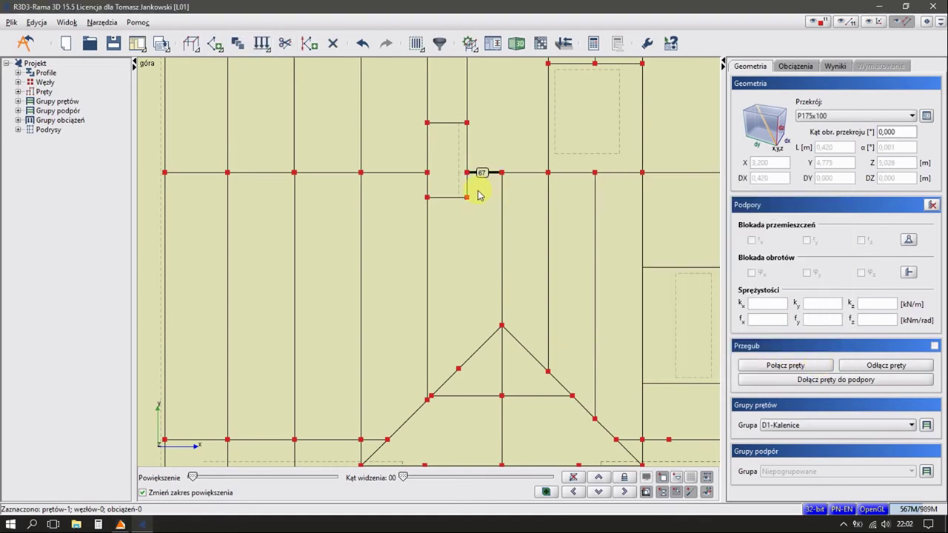
# Rejoin the two diagonal pieces into a single bar
pyautogui.click(477, 194)
pyautogui.moveTo(469, 363); pyautogui.dragTo(445, 382)
pyautogui.rightClick(445, 382)
pyautogui.click(499, 269)
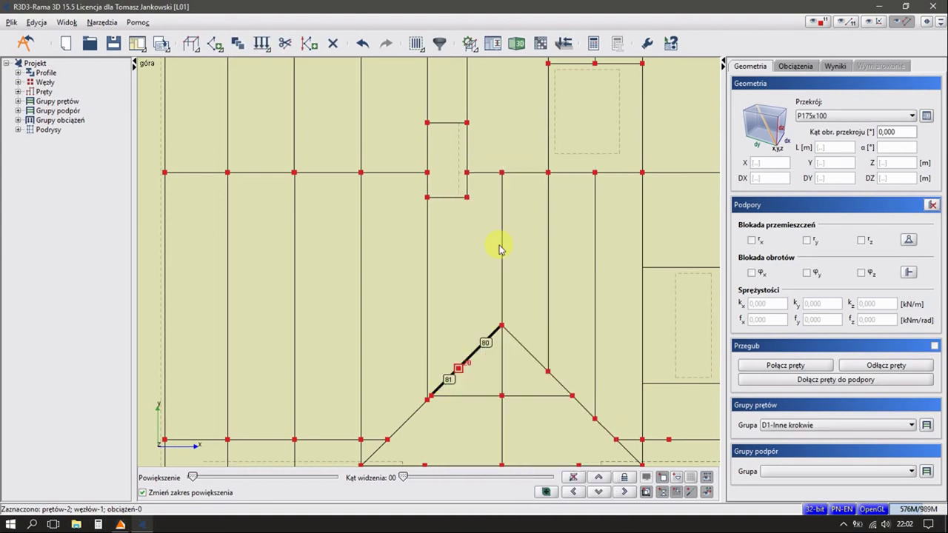
# Divide the merged diagonal bar 138 with a node 0.42 m from its start
pyautogui.click(488, 329)
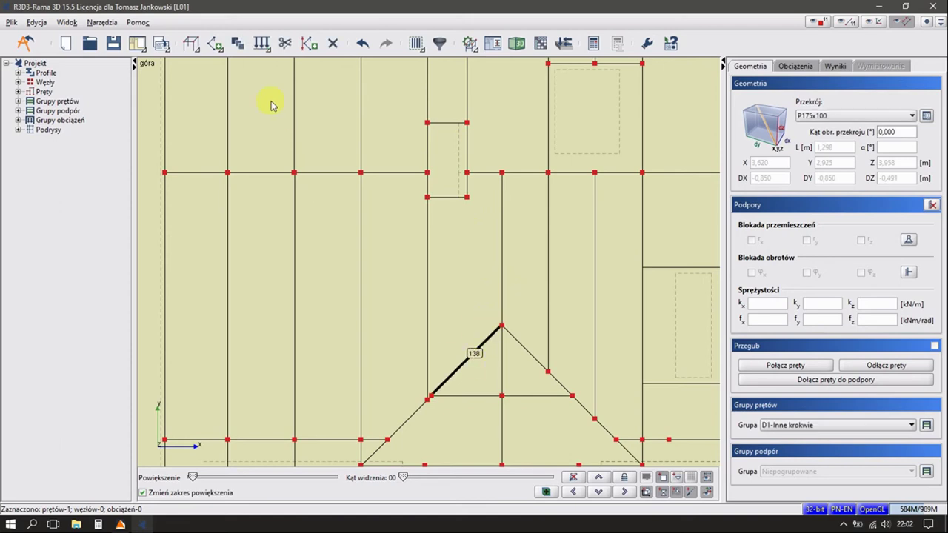
pyautogui.click(286, 45)
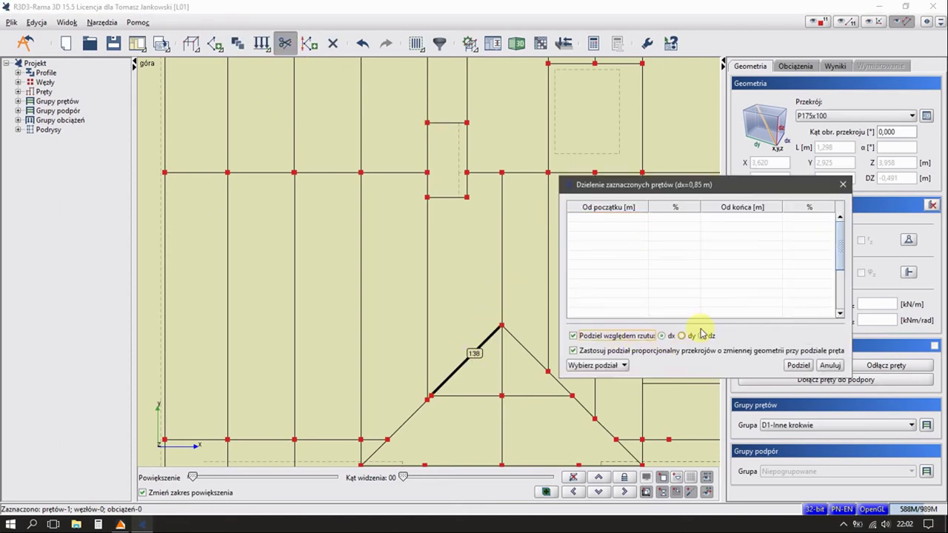
pyautogui.click(627, 216)
pyautogui.write(',1')
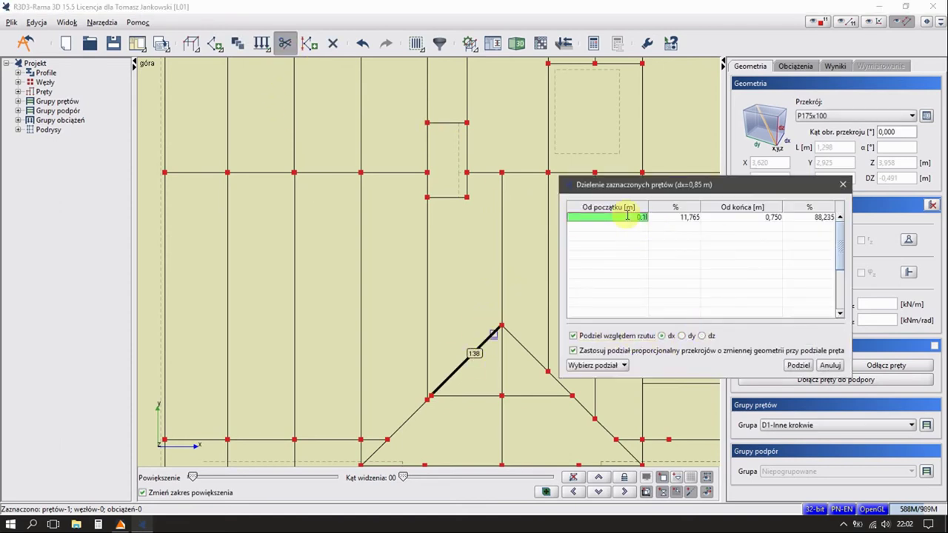
pyautogui.write('0,42')
pyautogui.click(808, 368)
# Start and cancel a new bar, then orbit the frame and return to the plan view
pyautogui.click(456, 159)
pyautogui.click(215, 43)
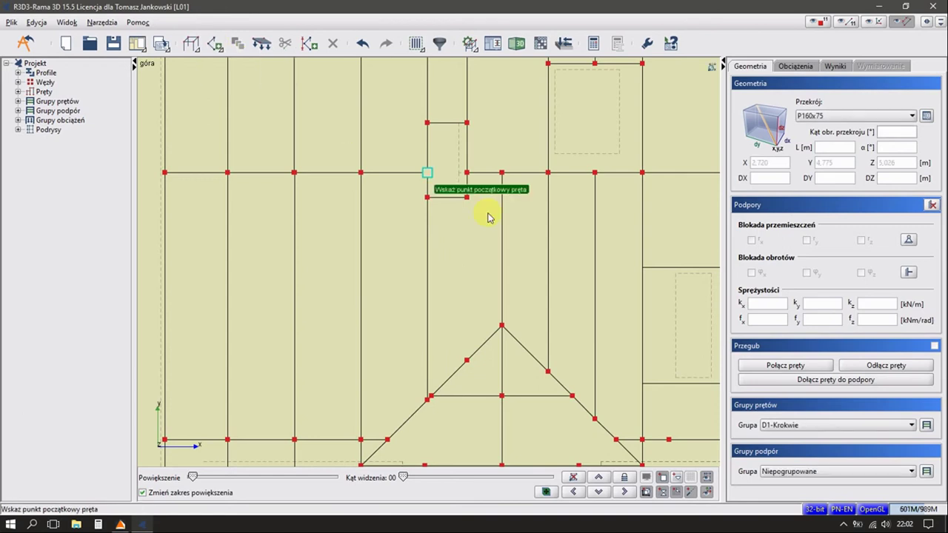
pyautogui.click(459, 198)
pyautogui.press('Escape')
pyautogui.moveTo(442, 353)
pyautogui.mouseDown(button='middle')
pyautogui.moveTo(453, 299)
pyautogui.moveTo(467, 406)
pyautogui.mouseUp(button='middle')
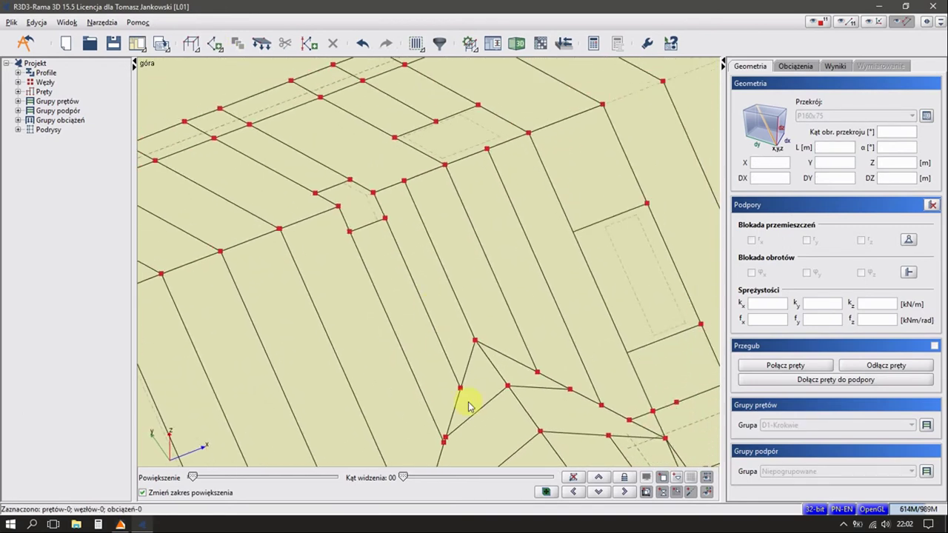
pyautogui.click(598, 477)
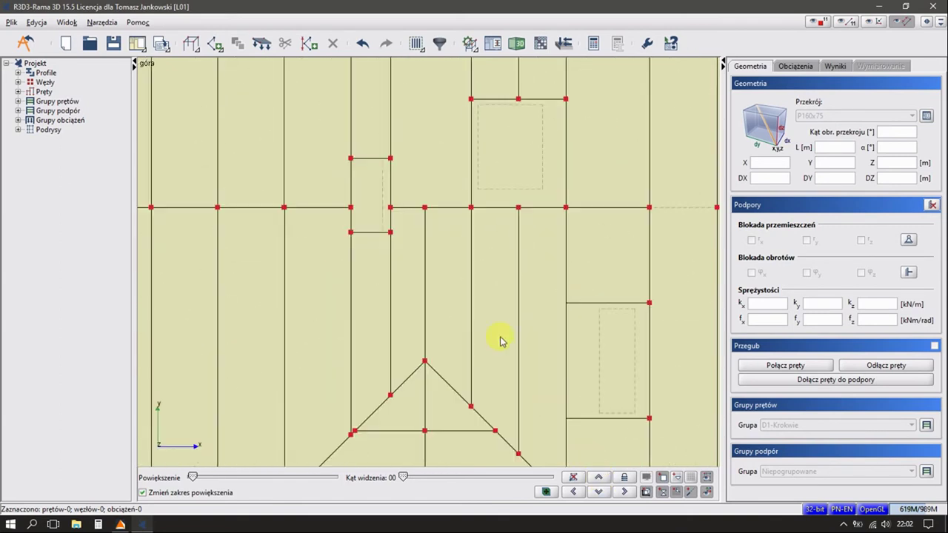
# Frame the vertical bar line so its top row of nodes is visible
pyautogui.click(425, 300)
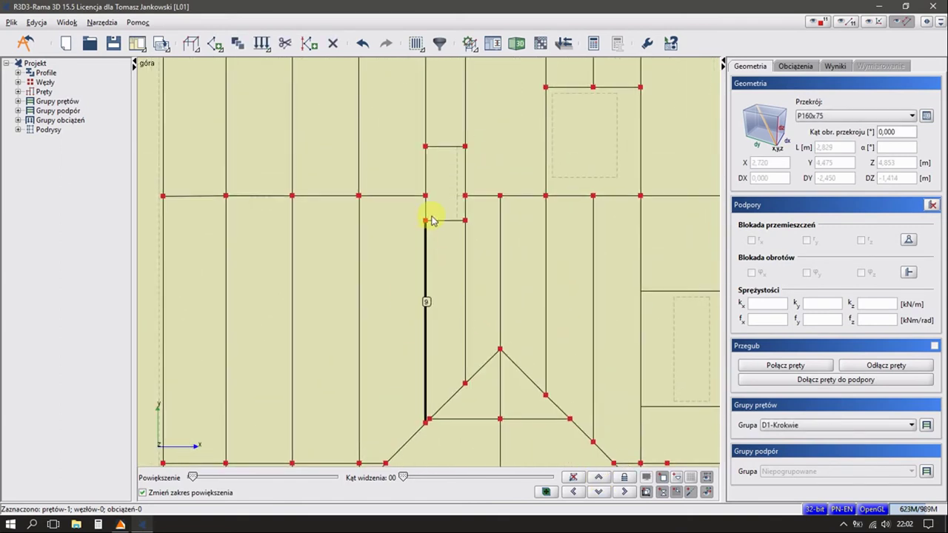
pyautogui.press('Escape')
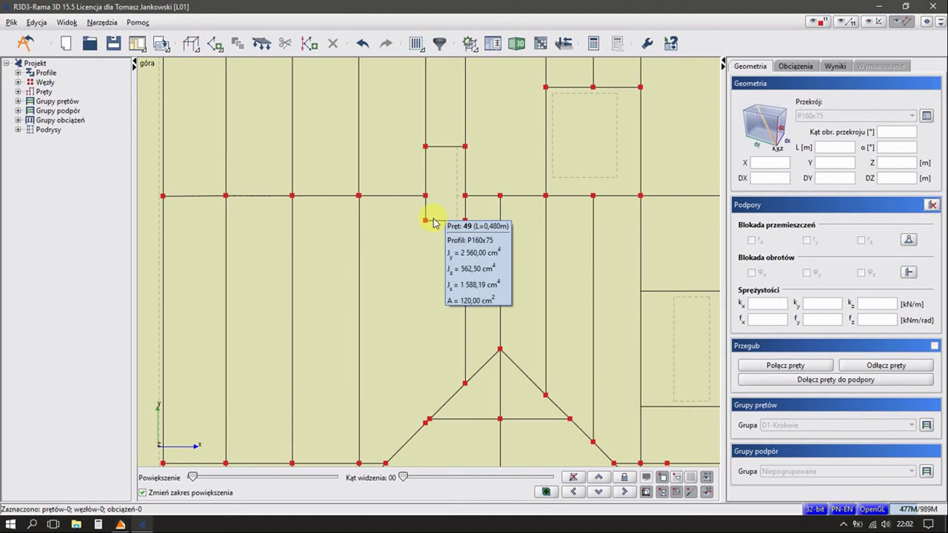
pyautogui.scroll(-1, 432, 223)
pyautogui.scroll(-1, 422, 218)
pyautogui.scroll(-1, 414, 226)
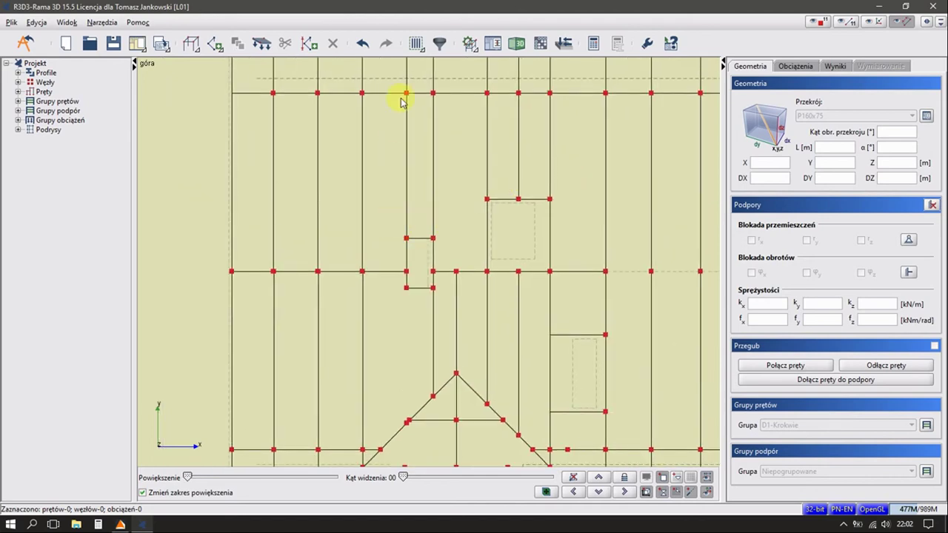
pyautogui.moveTo(401, 125); pyautogui.dragTo(401, 151, button='middle')
# Move the vertical line of nodes 46–48, 20 and 21 0.805 m left onto the adjacent node
pyautogui.moveTo(402, 94); pyautogui.dragTo(412, 351)
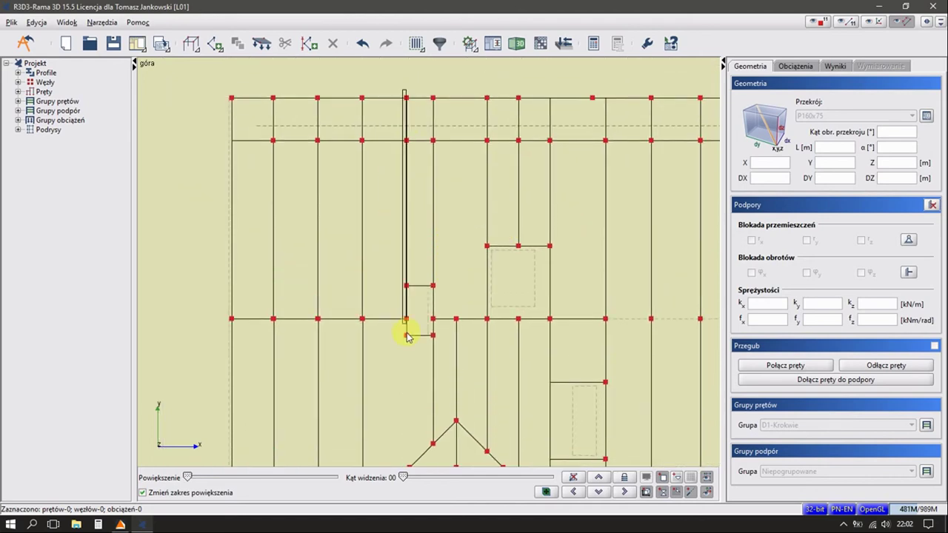
pyautogui.rightClick(412, 362)
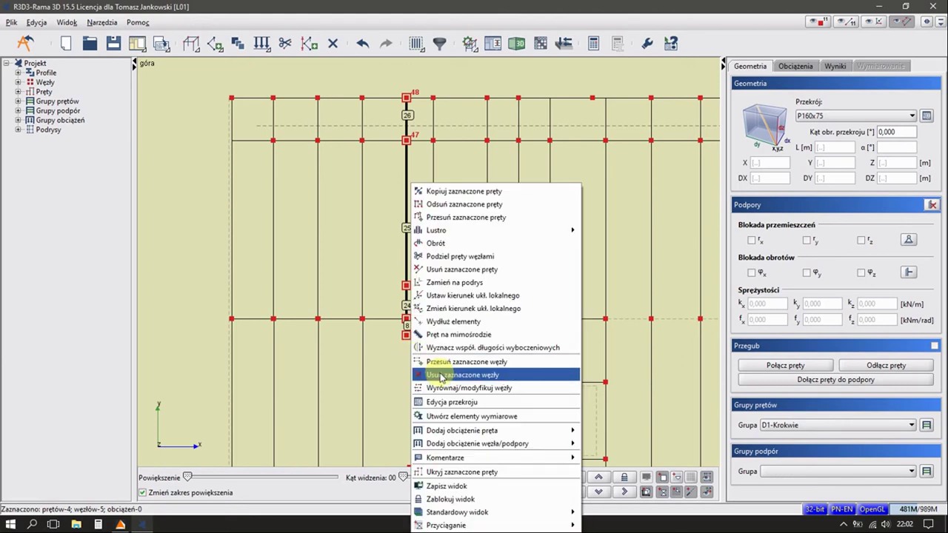
pyautogui.click(416, 361)
pyautogui.click(405, 319)
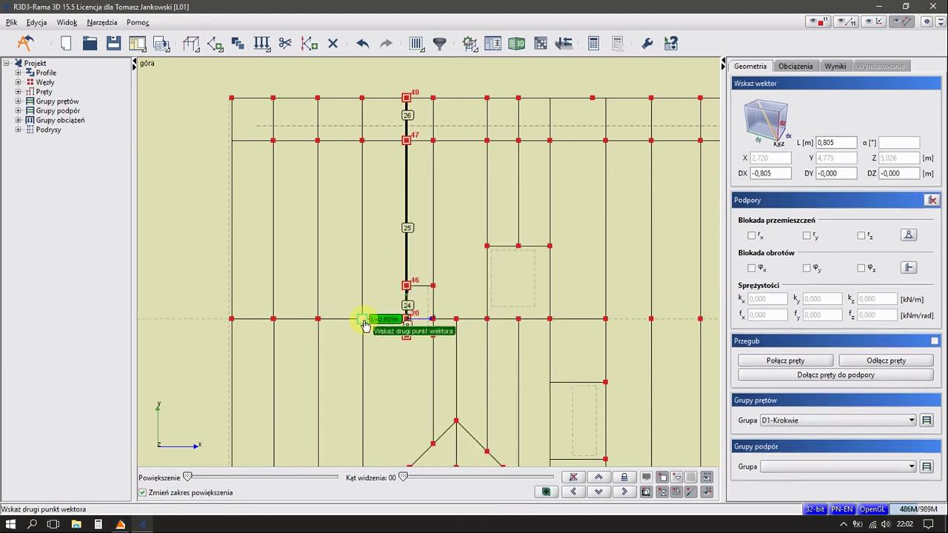
pyautogui.click(363, 320)
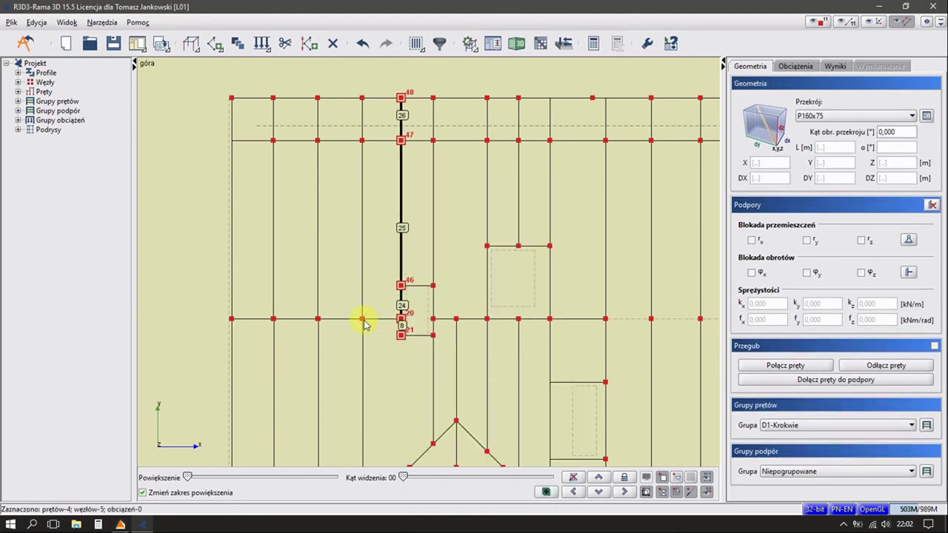
pyautogui.scroll(2, 397, 338)
pyautogui.moveTo(391, 339); pyautogui.dragTo(400, 291, button='middle')
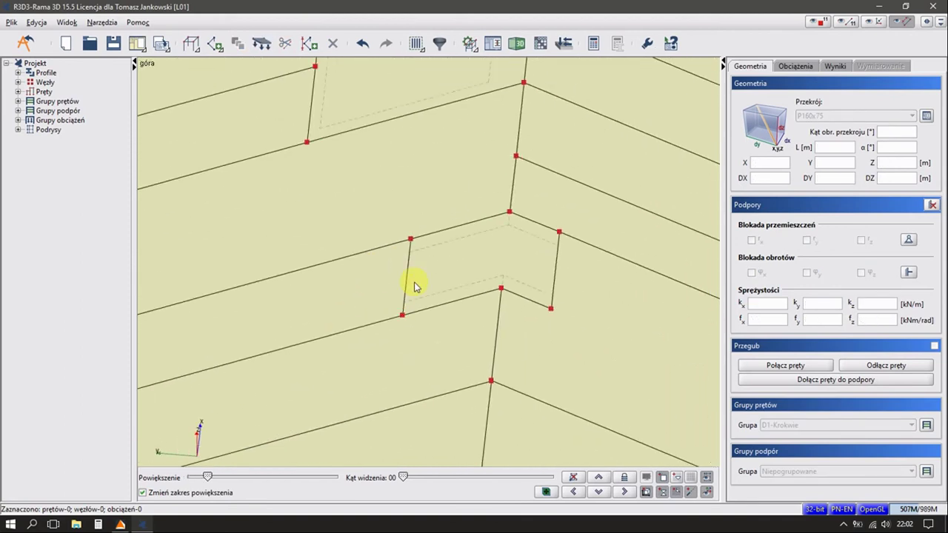
pyautogui.click(370, 280)
pyautogui.keyDown('ctrl'); pyautogui.click(340, 336); pyautogui.keyUp('ctrl')
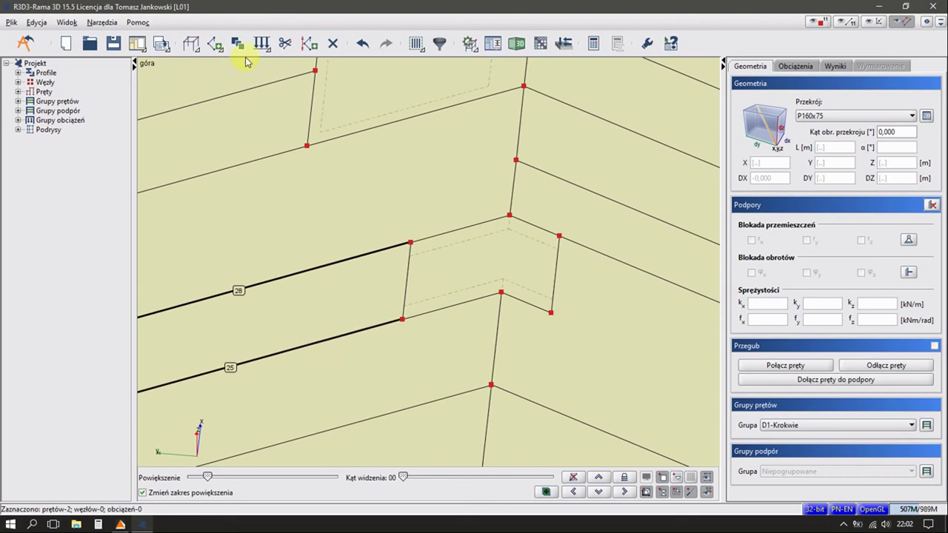
pyautogui.click(286, 44)
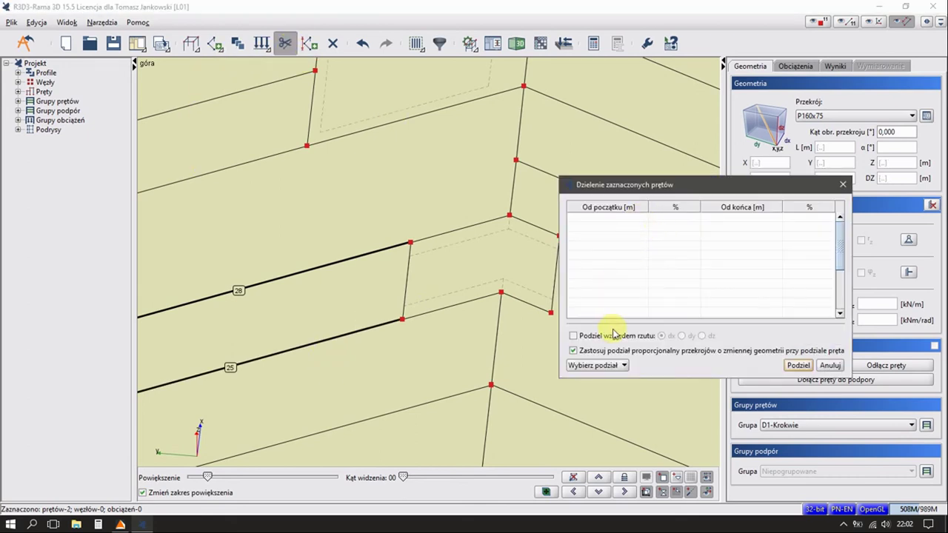
pyautogui.click(572, 335)
pyautogui.click(681, 335)
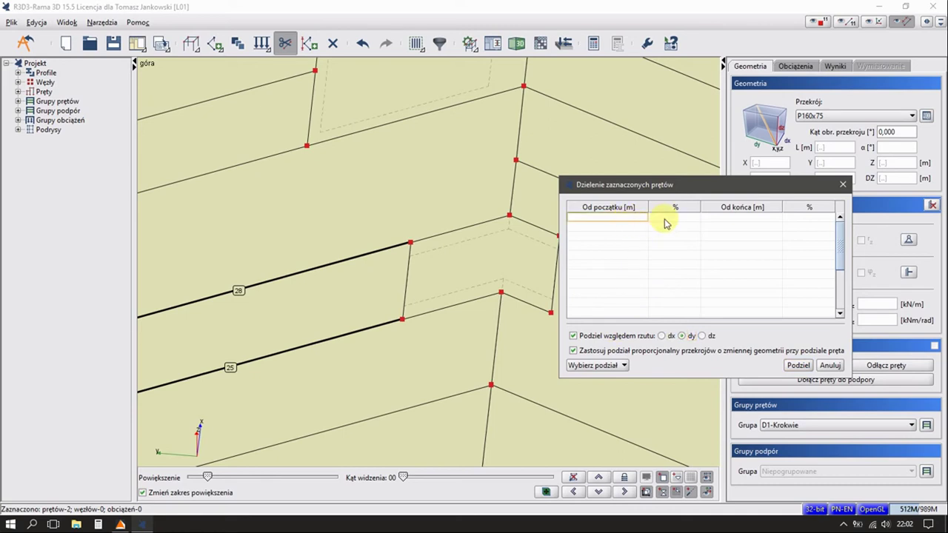
pyautogui.click(611, 352)
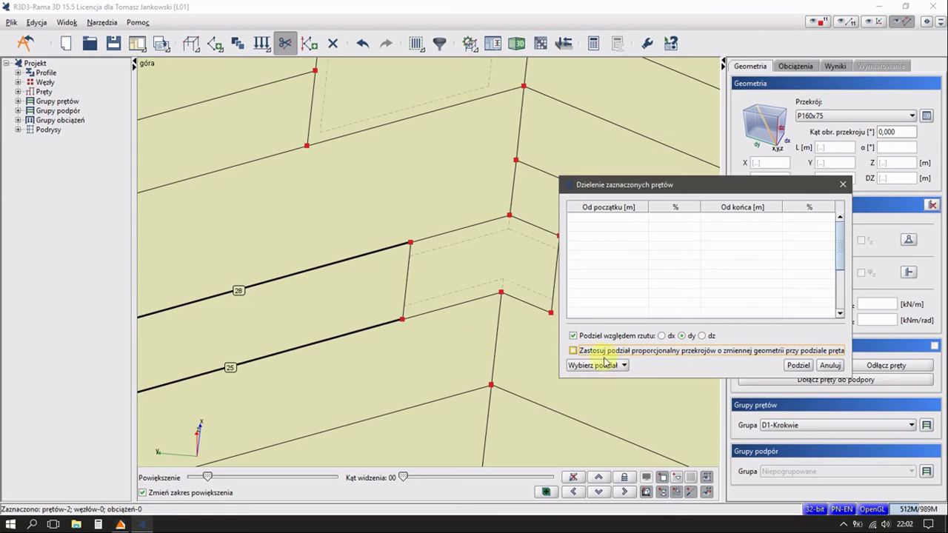
pyautogui.click(829, 365)
pyautogui.scroll(-3, 391, 307)
pyautogui.scroll(2, 388, 313)
pyautogui.click(385, 311)
pyautogui.scroll(1, 374, 304)
pyautogui.click(341, 330)
pyautogui.keyDown('ctrl'); pyautogui.click(329, 262); pyautogui.keyUp('ctrl')
# Open the bar division settings and close them without splitting
pyautogui.rightClick(316, 298)
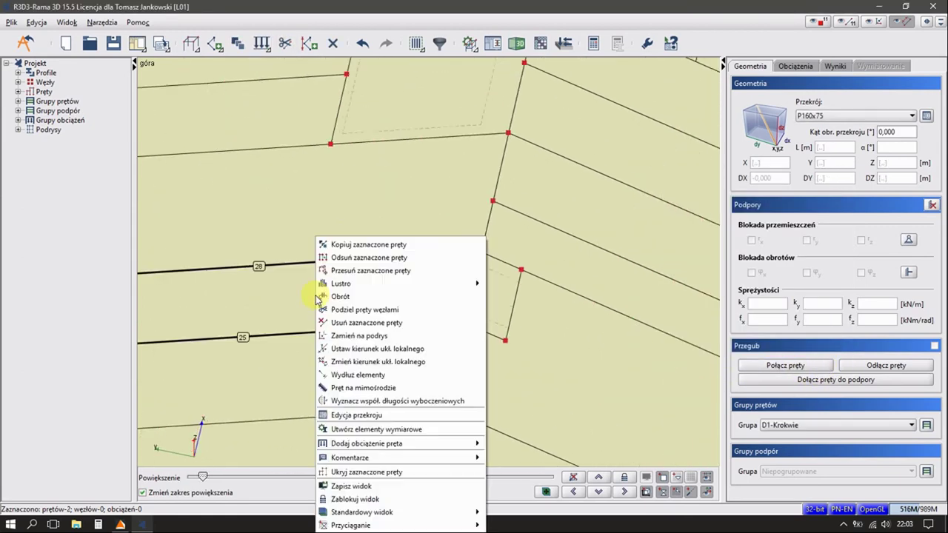
pyautogui.click(285, 43)
pyautogui.click(608, 335)
pyautogui.click(689, 337)
pyautogui.click(637, 227)
pyautogui.click(745, 238)
pyautogui.click(573, 336)
pyautogui.click(830, 366)
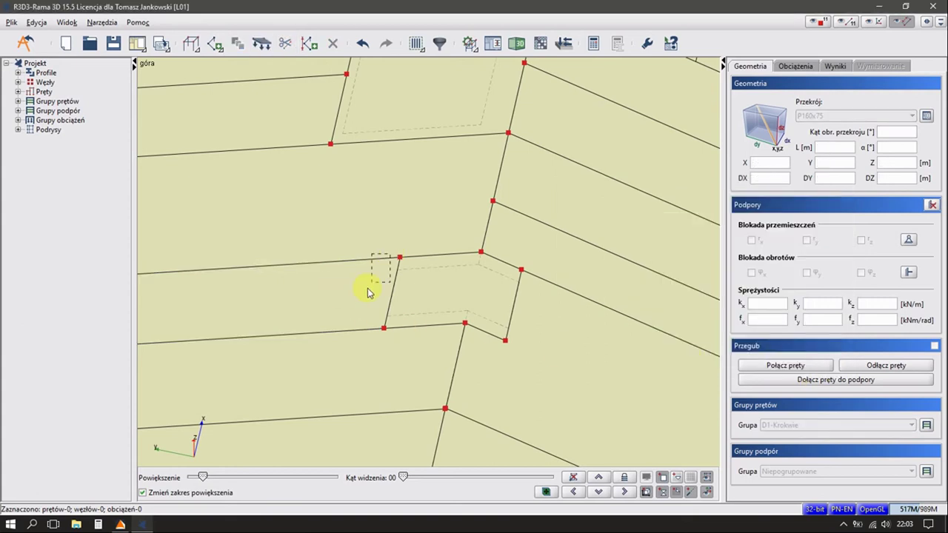
# Split bar 28 with a new node 0.1 m from its start along the dy plan projection
pyautogui.moveTo(390, 253); pyautogui.dragTo(369, 293)
pyautogui.click(286, 44)
pyautogui.click(573, 335)
pyautogui.click(680, 335)
pyautogui.click(635, 225)
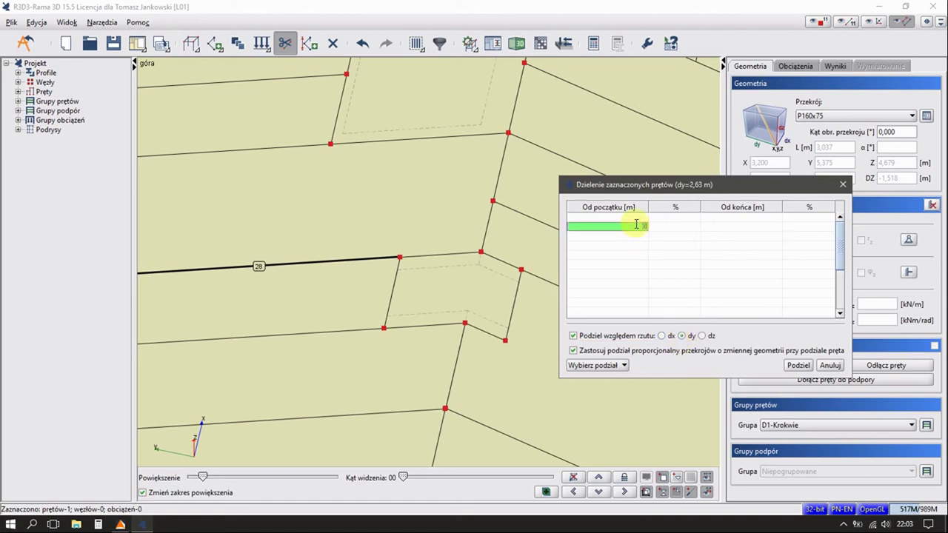
pyautogui.write('0,1')
pyautogui.click(792, 365)
pyautogui.click(215, 43)
pyautogui.click(222, 65)
# Draw members from the upper node down to the eave, accepting the bar split
pyautogui.click(385, 257)
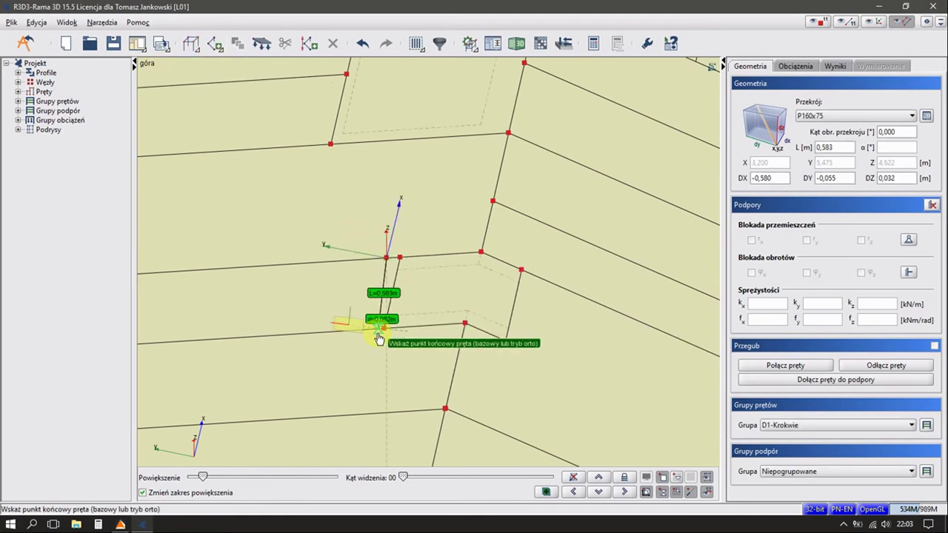
pyautogui.click(384, 328)
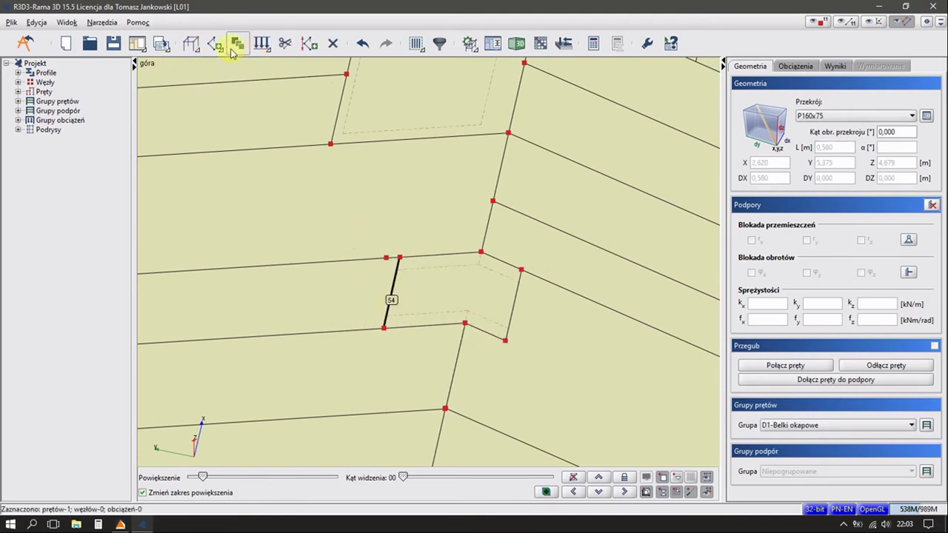
pyautogui.click(236, 44)
pyautogui.click(386, 258)
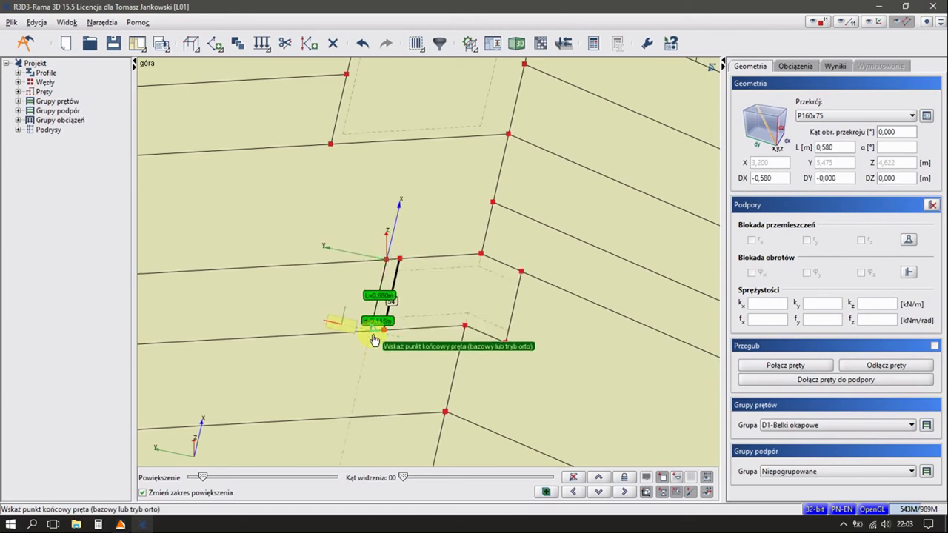
pyautogui.click(374, 340)
pyautogui.click(443, 282)
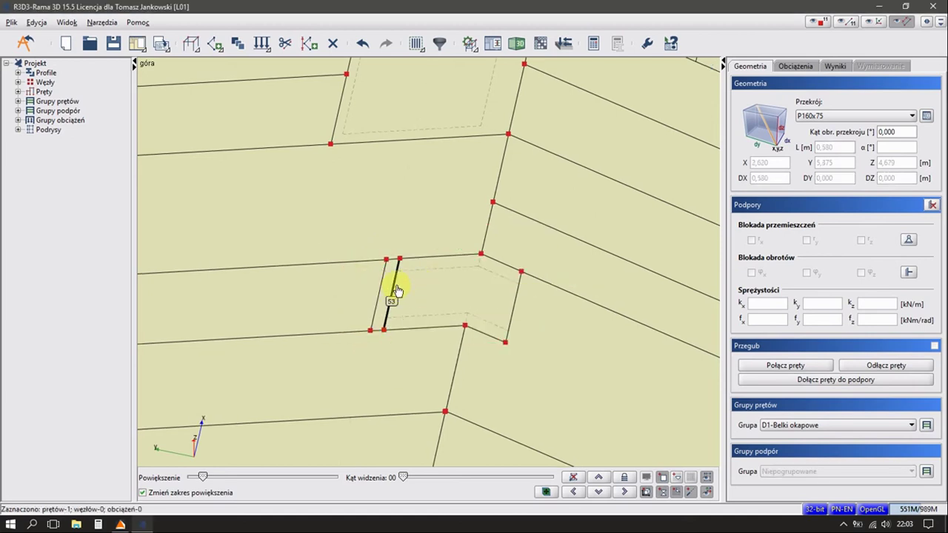
# Delete the unwanted eave member and merge the split bars at its leftover nodes
pyautogui.press('Delete')
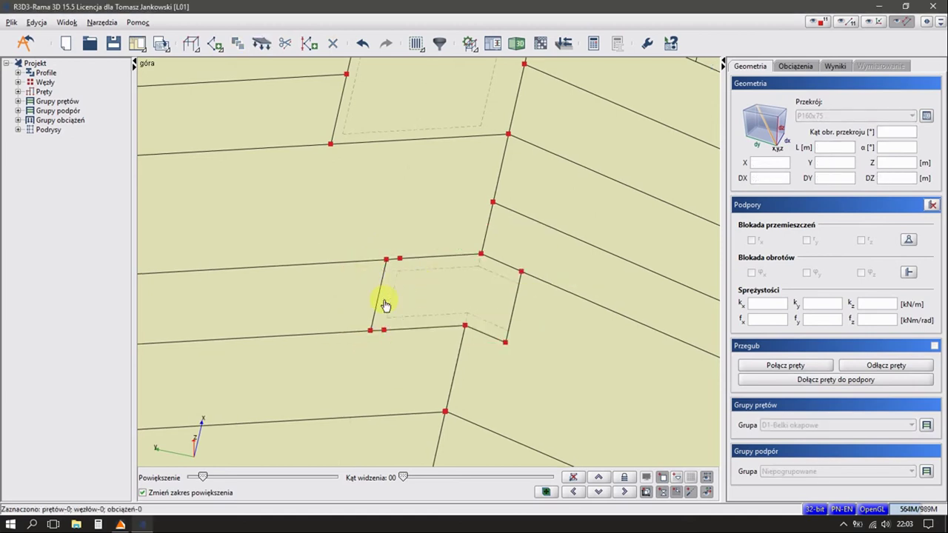
pyautogui.click(382, 330)
pyautogui.rightClick(379, 325)
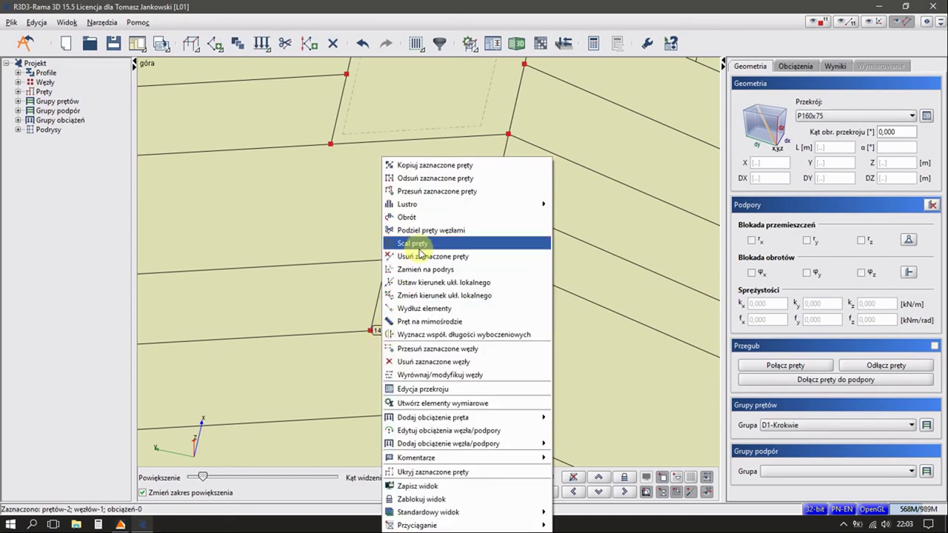
pyautogui.click(418, 249)
pyautogui.click(400, 259)
pyautogui.rightClick(396, 260)
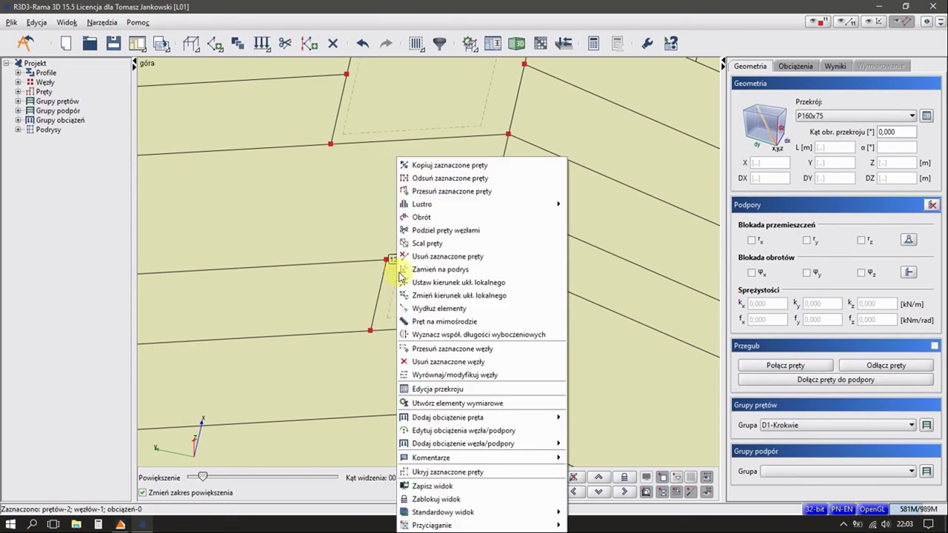
pyautogui.click(415, 239)
pyautogui.scroll(-2, 405, 290)
pyautogui.scroll(1, 406, 290)
pyautogui.scroll(1, 433, 307)
pyautogui.scroll(1, 440, 291)
pyautogui.scroll(1, 429, 317)
pyautogui.scroll(-1, 418, 289)
pyautogui.scroll(-1, 414, 299)
pyautogui.scroll(1, 411, 289)
pyautogui.scroll(1, 413, 282)
pyautogui.scroll(-1, 413, 287)
pyautogui.scroll(-1, 421, 274)
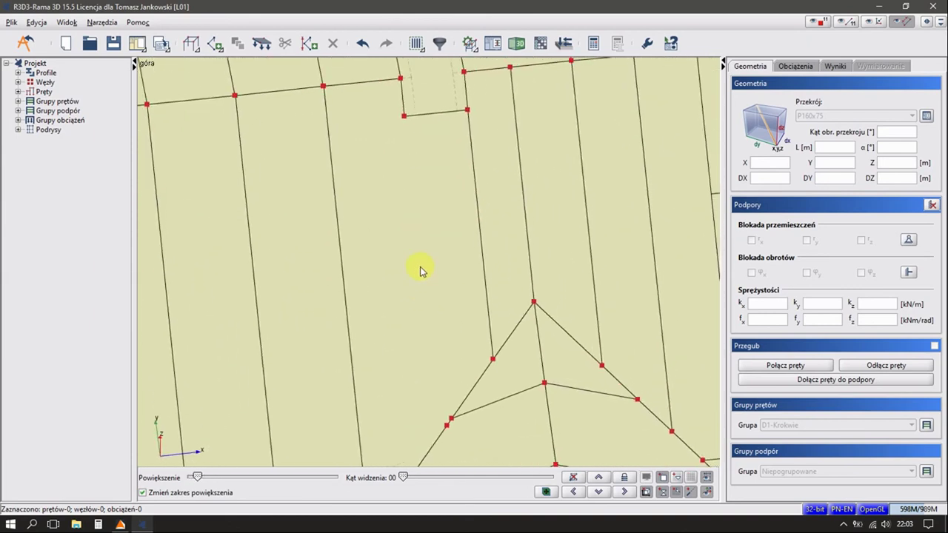
pyautogui.scroll(1, 422, 269)
pyautogui.scroll(-1, 429, 300)
pyautogui.scroll(-1, 428, 300)
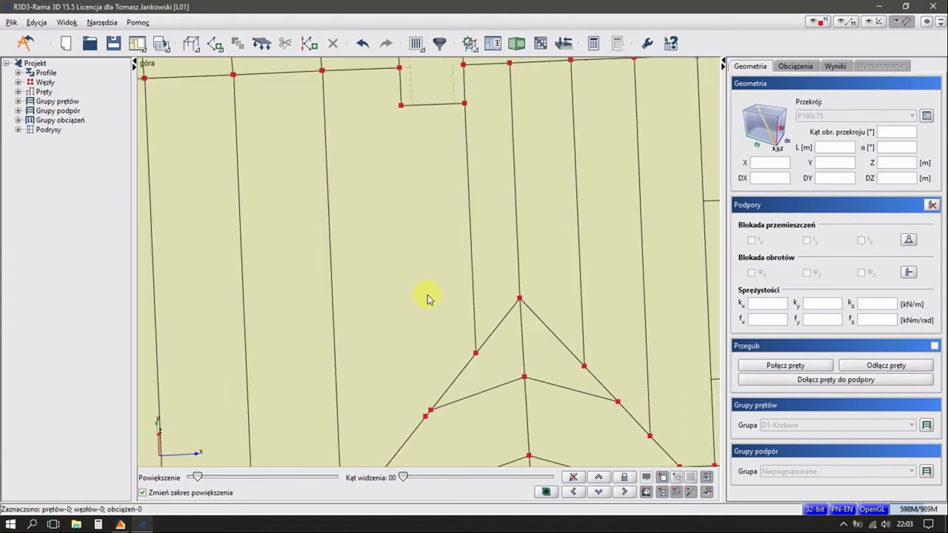
# Check the sections and groups of bars 69, 45 and 133, then clear the selection
pyautogui.click(364, 80)
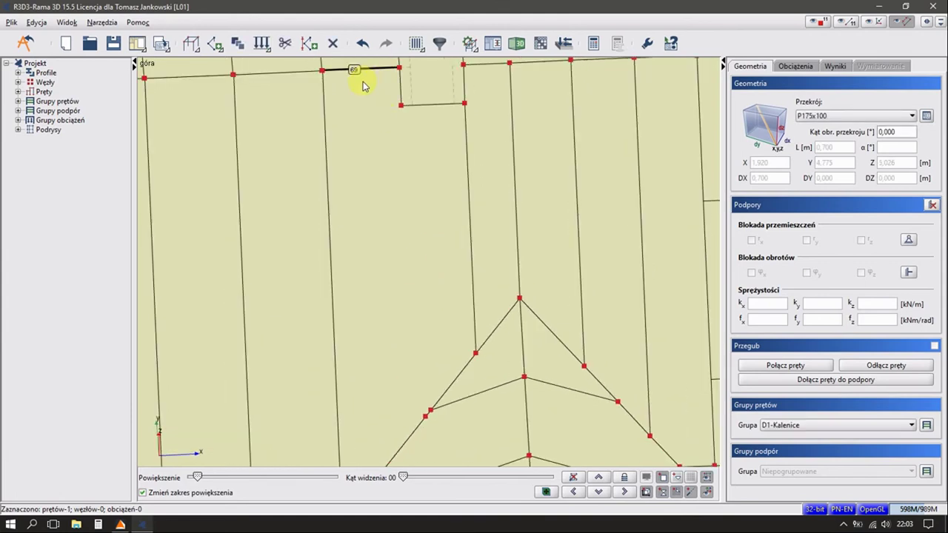
pyautogui.keyDown('ctrl'); pyautogui.click(448, 104); pyautogui.keyUp('ctrl')
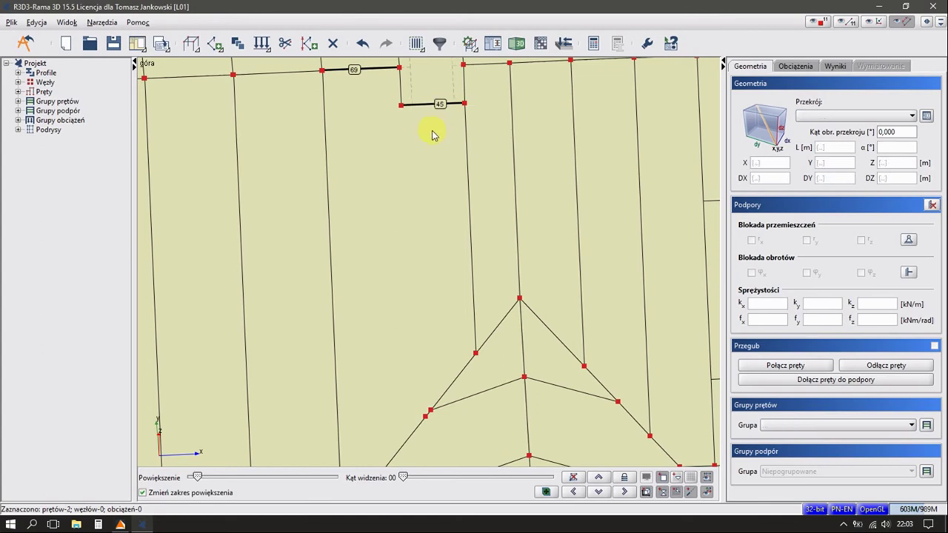
pyautogui.click(434, 144)
pyautogui.click(453, 298)
pyautogui.click(460, 383)
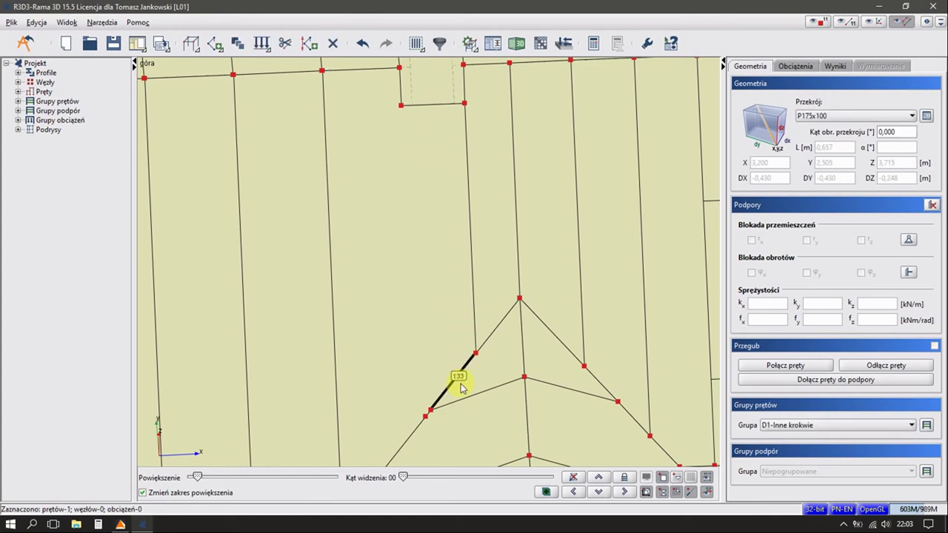
pyautogui.click(453, 386)
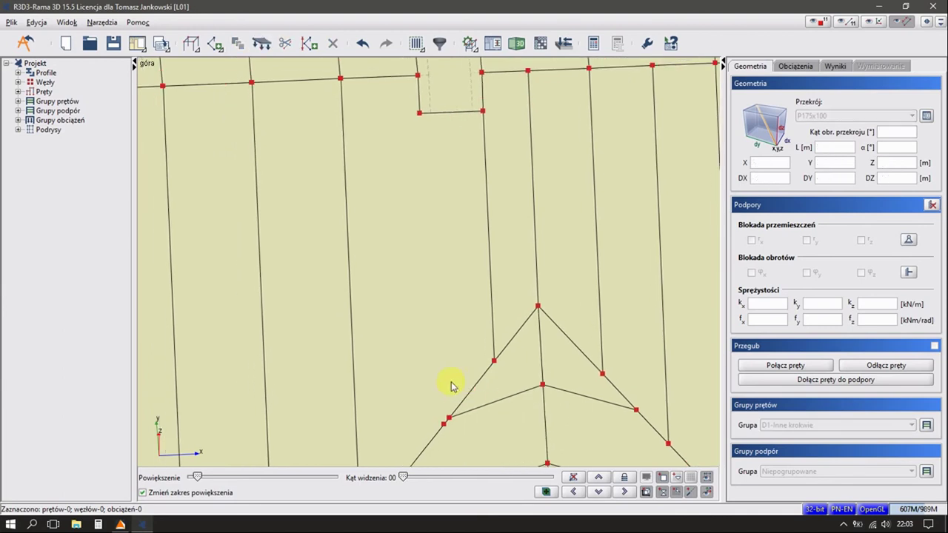
# Inspect the node on the diagonal rafter, leaving the frame unchanged
pyautogui.scroll(-1, 400, 287)
pyautogui.scroll(1, 433, 370)
pyautogui.scroll(1, 481, 407)
pyautogui.scroll(1, 516, 390)
pyautogui.scroll(2, 474, 333)
pyautogui.click(459, 331)
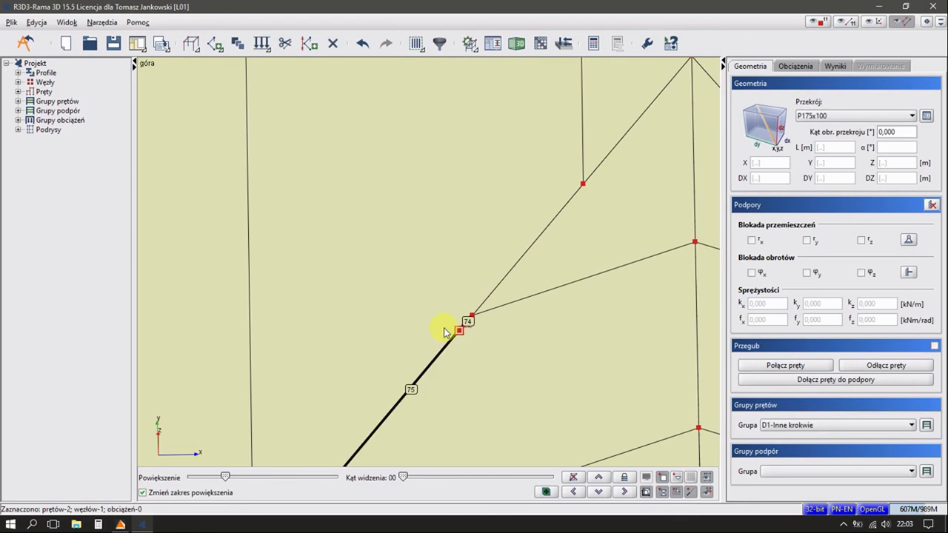
pyautogui.rightClick(447, 328)
pyautogui.click(490, 249)
pyautogui.click(490, 249)
pyautogui.scroll(-1, 435, 248)
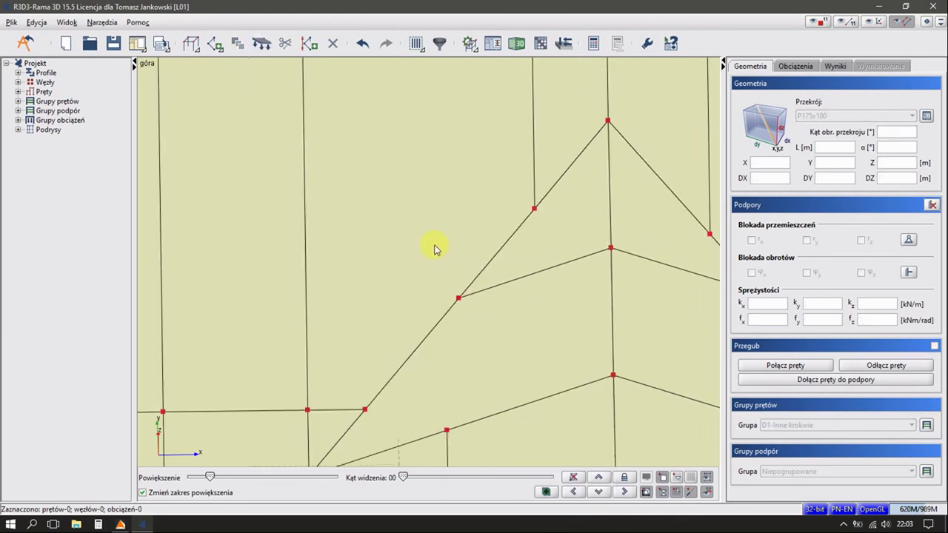
pyautogui.click(191, 43)
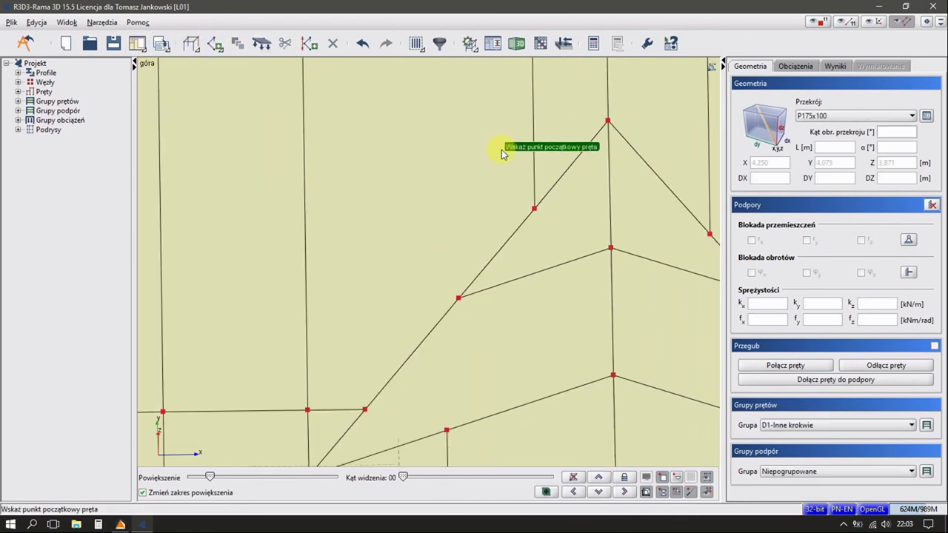
# Try starting a single bar at the upper node, cancelling the attempts
pyautogui.click(533, 211)
pyautogui.click(483, 282)
pyautogui.press('Escape')
pyautogui.scroll(-2, 483, 282)
pyautogui.scroll(1, 418, 233)
pyautogui.click(215, 43)
pyautogui.click(250, 64)
pyautogui.click(437, 174)
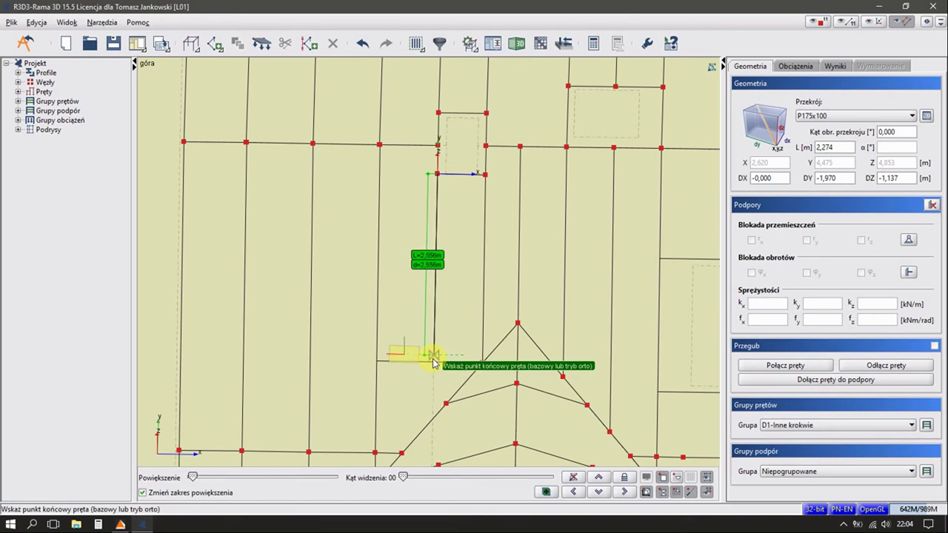
pyautogui.press('Escape')
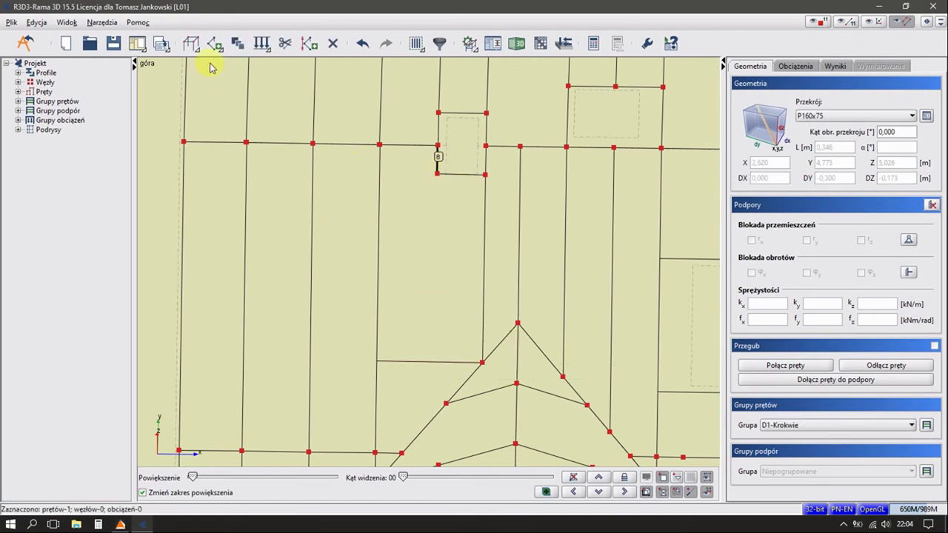
# Draw a vertical bar from the upper node down to the lower node, accepting the bar split
pyautogui.click(215, 43)
pyautogui.click(437, 157)
pyautogui.click(434, 363)
pyautogui.click(428, 277)
# Draw a bar from the diagonal's node up to the horizontal bar, splitting it there
pyautogui.scroll(1, 434, 297)
pyautogui.scroll(1, 440, 313)
pyautogui.scroll(1, 438, 309)
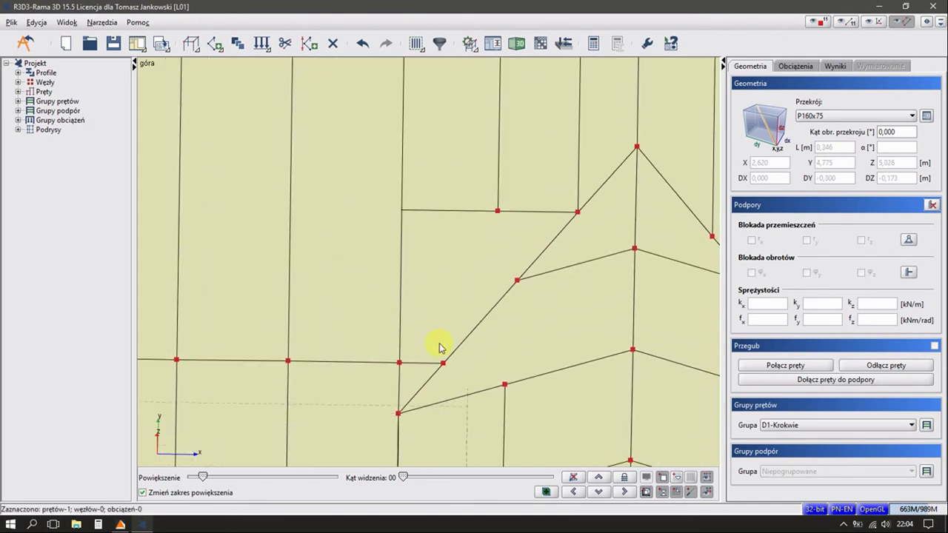
pyautogui.click(214, 43)
pyautogui.click(443, 363)
pyautogui.click(445, 211)
pyautogui.click(434, 276)
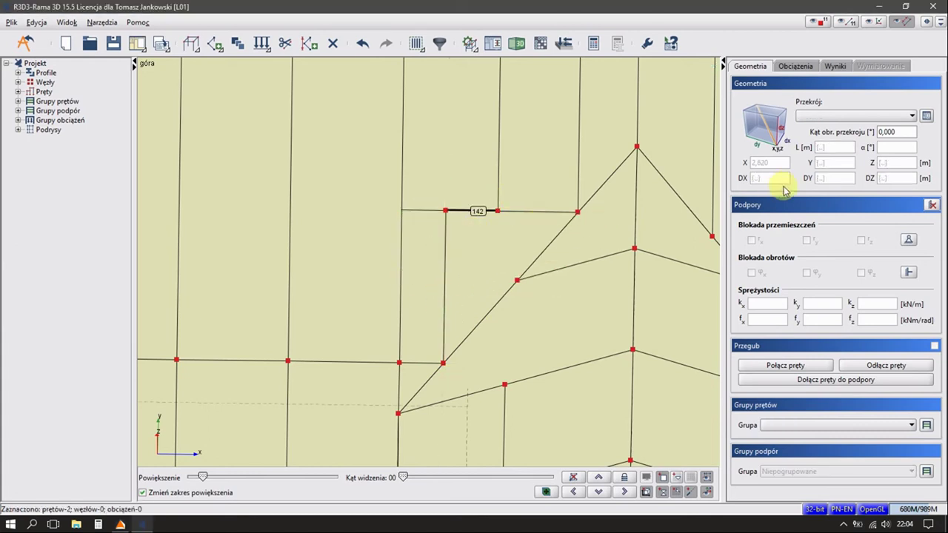
# Check the new short bar 142 together with diagonal bar 138, then deselect them
pyautogui.click(467, 211)
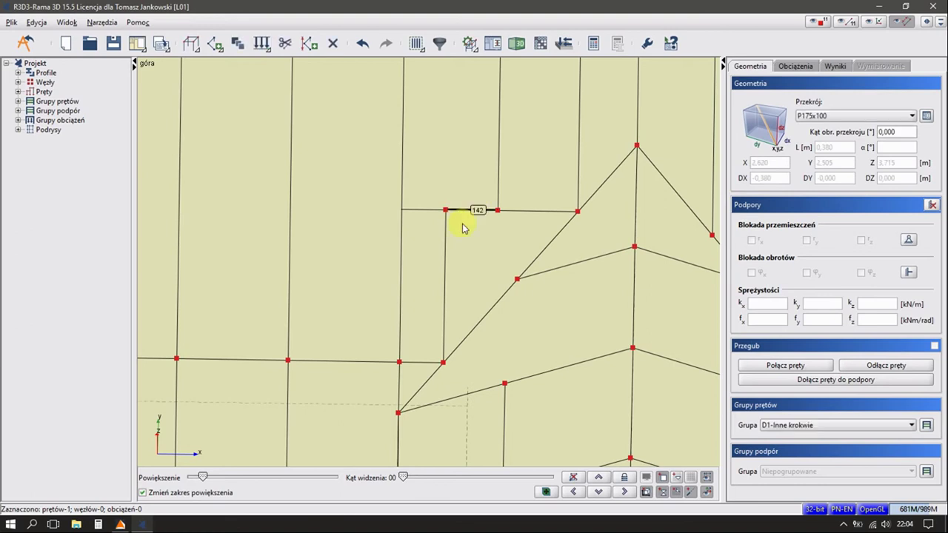
pyautogui.click(465, 327)
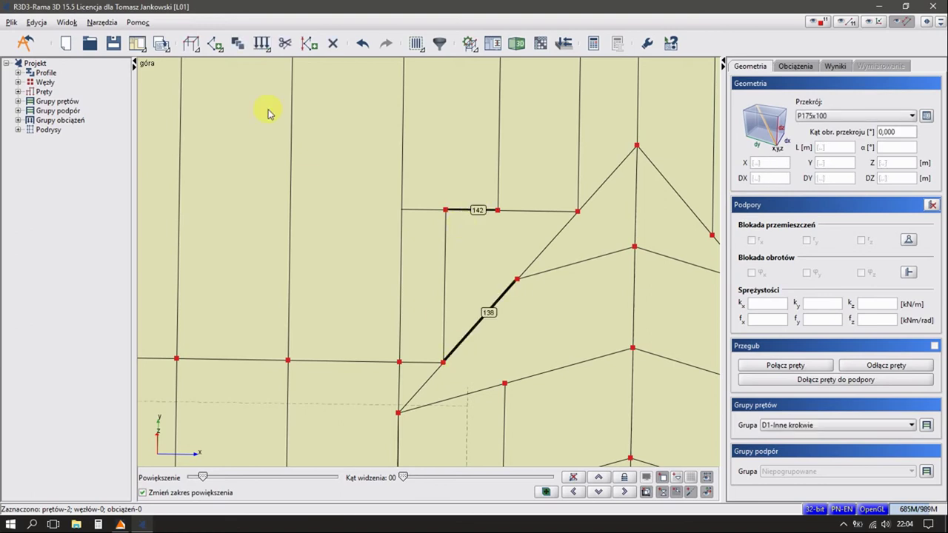
pyautogui.click(215, 46)
pyautogui.click(212, 65)
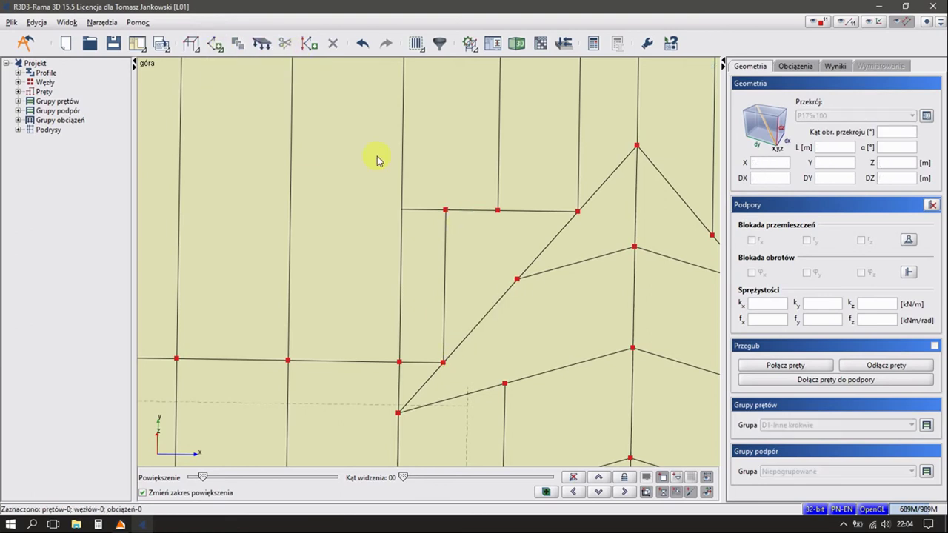
# Divide diagonal bar 138 along its dx projection at 0,1 from the start and 0.38 from the end
pyautogui.click(465, 337)
pyautogui.click(285, 43)
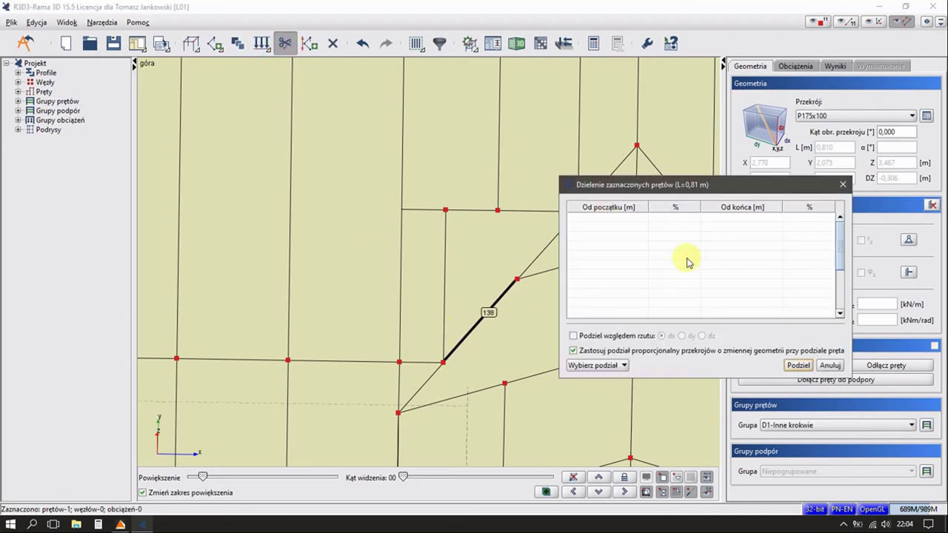
pyautogui.click(585, 336)
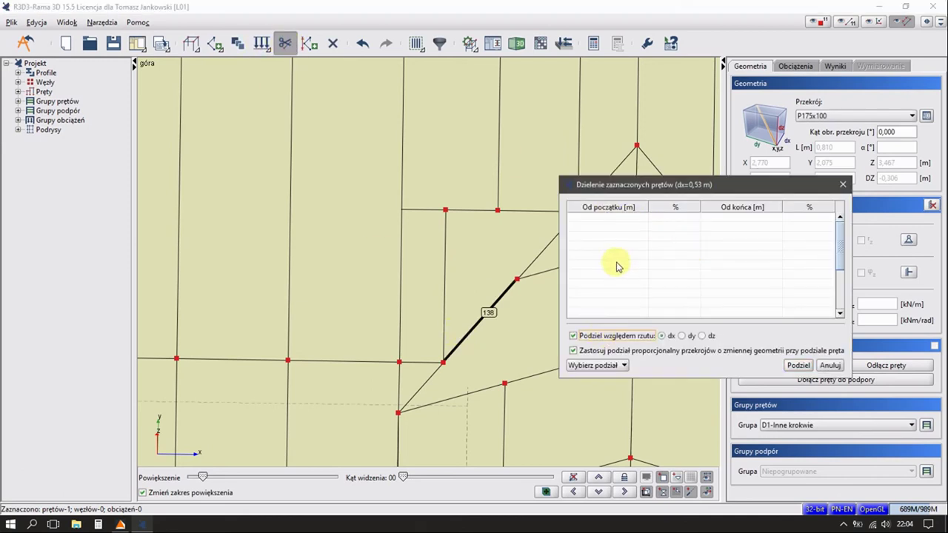
pyautogui.click(591, 217)
pyautogui.write('0,1')
pyautogui.press('Return')
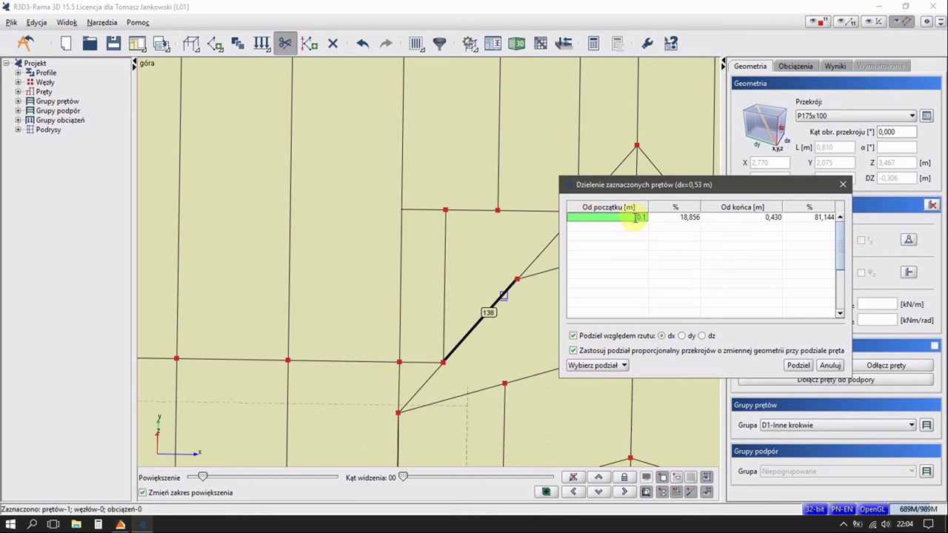
pyautogui.click(722, 217)
pyautogui.write('0.38')
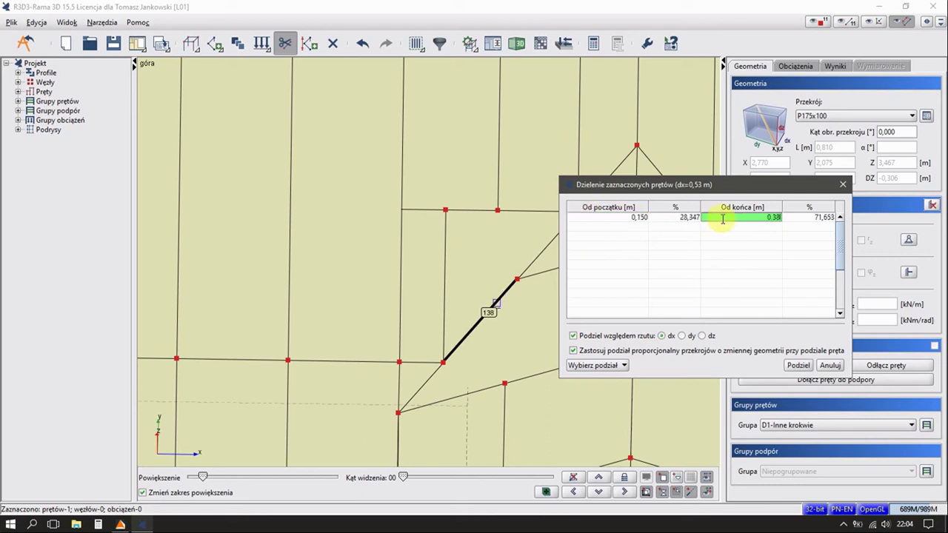
pyautogui.click(798, 366)
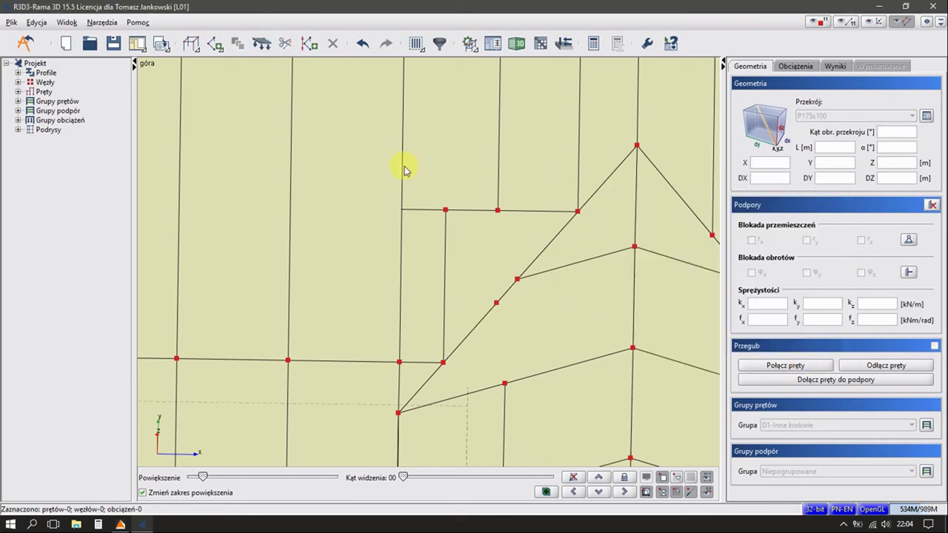
# Draw a new bar from the upper node down to the new division node on the diagonal
pyautogui.click(215, 43)
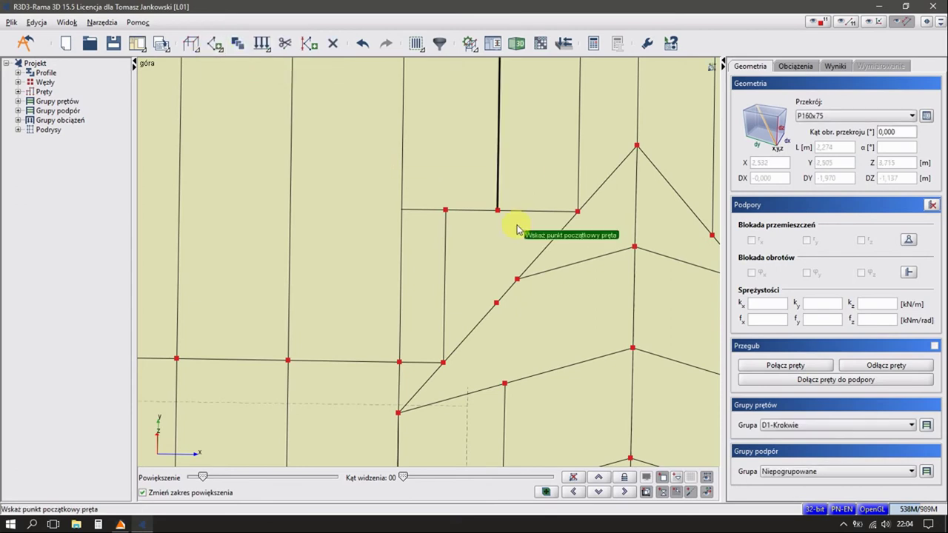
pyautogui.click(497, 210)
pyautogui.click(496, 303)
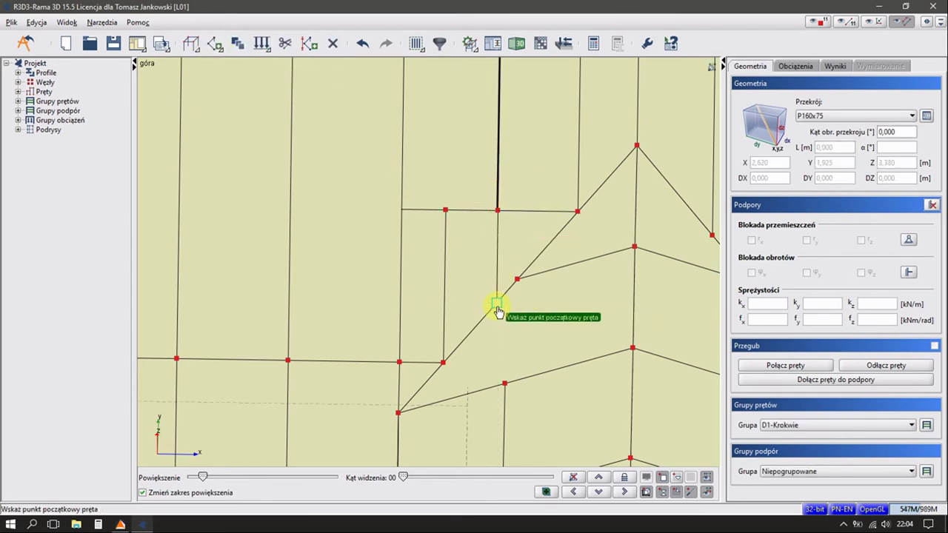
pyautogui.press('Escape')
pyautogui.scroll(2, 481, 255)
pyautogui.scroll(-1, 494, 235)
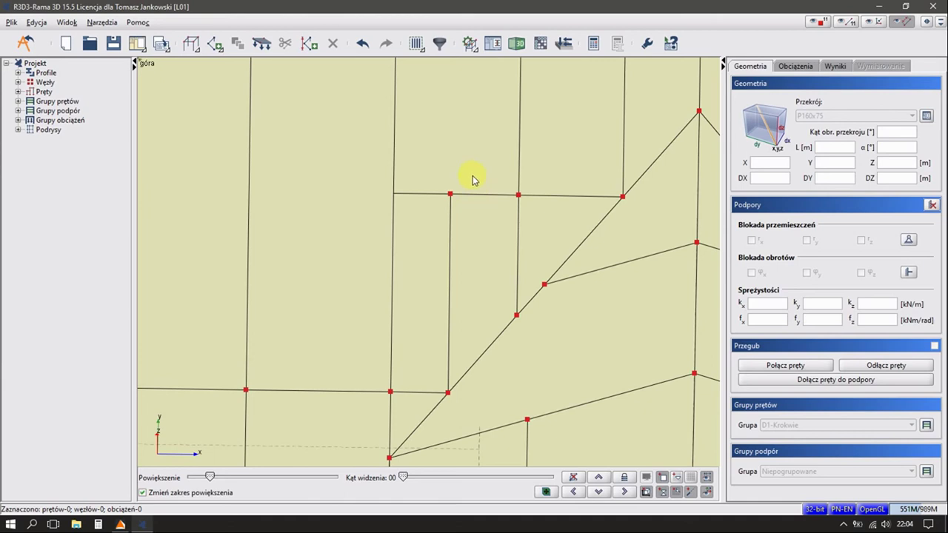
# Delete the short trimmer bars around node 100 and merge the interrupted rafter pieces with Scal pręty
pyautogui.moveTo(473, 186); pyautogui.dragTo(428, 225)
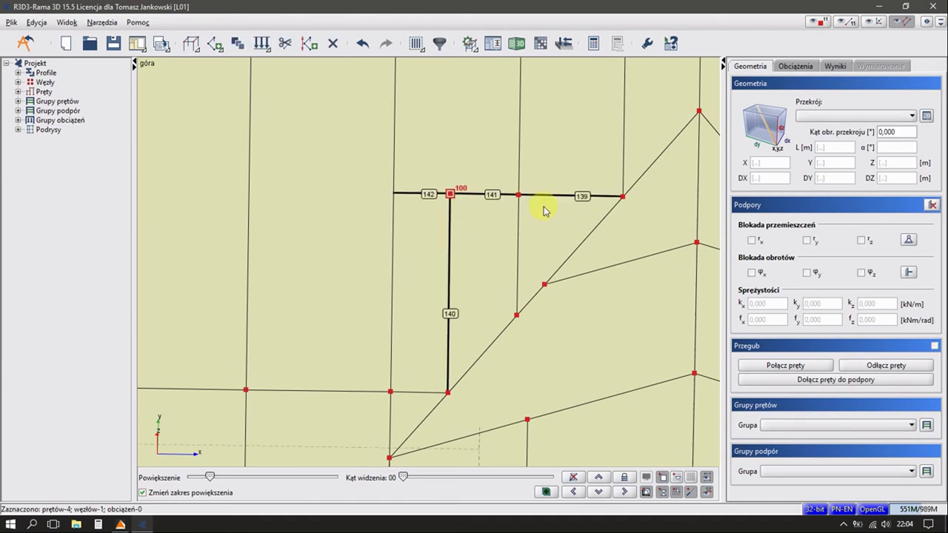
pyautogui.press('Delete')
pyautogui.moveTo(492, 229); pyautogui.dragTo(473, 238)
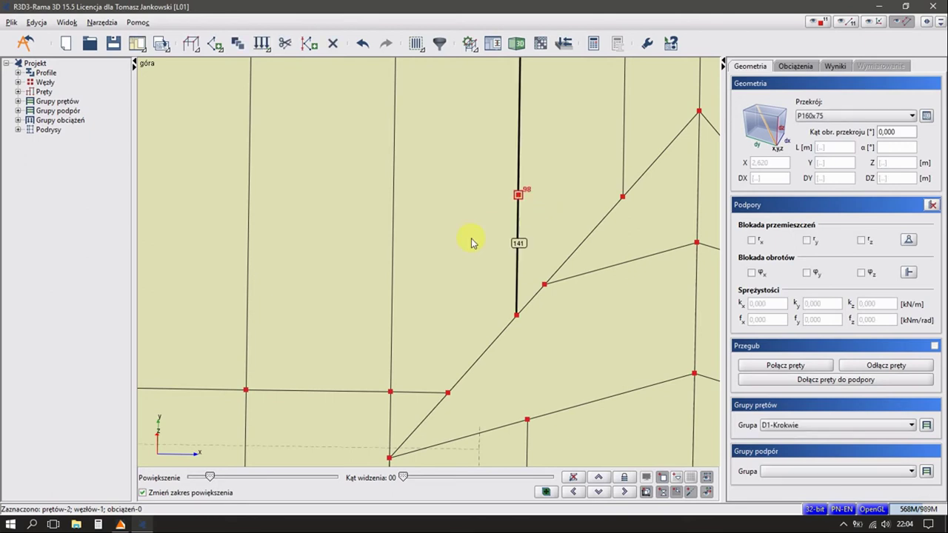
pyautogui.rightClick(473, 238)
pyautogui.click(507, 246)
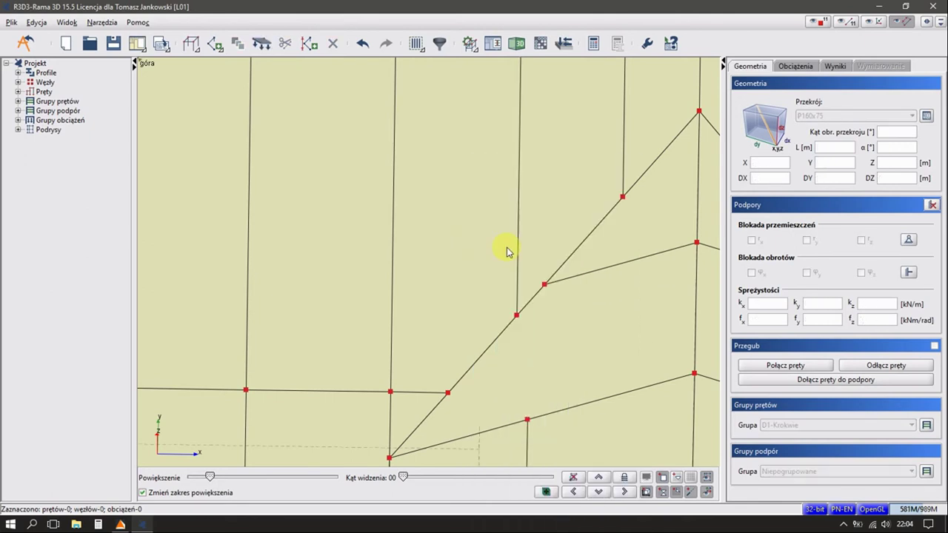
pyautogui.scroll(-3, 450, 302)
# Inspect the ridge bars, including bar 65, and clear the selection
pyautogui.scroll(3, 450, 281)
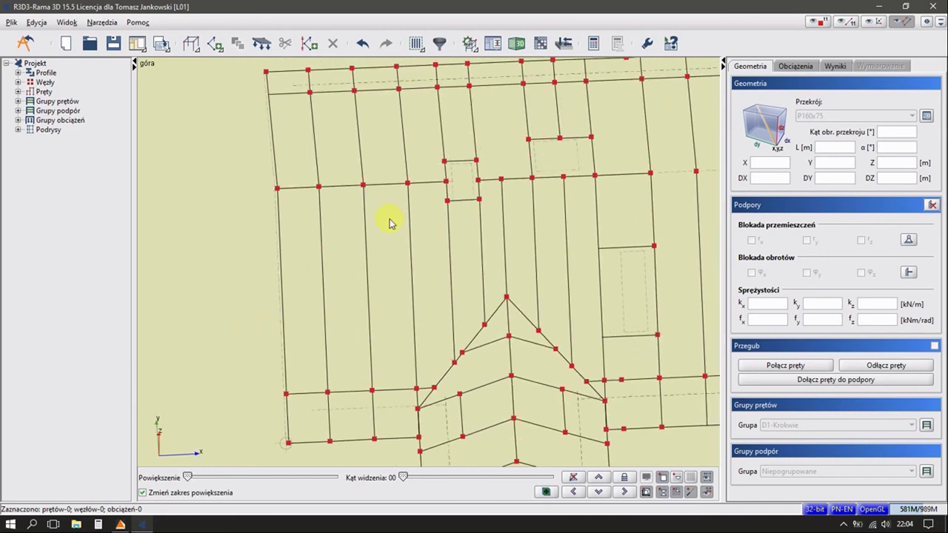
pyautogui.click(385, 192)
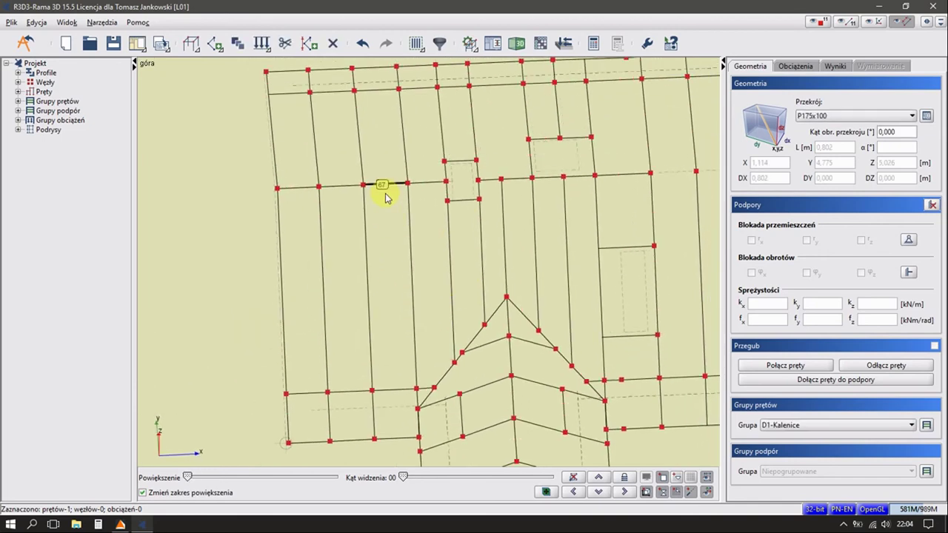
pyautogui.click(337, 203)
pyautogui.click(342, 185)
pyautogui.click(335, 197)
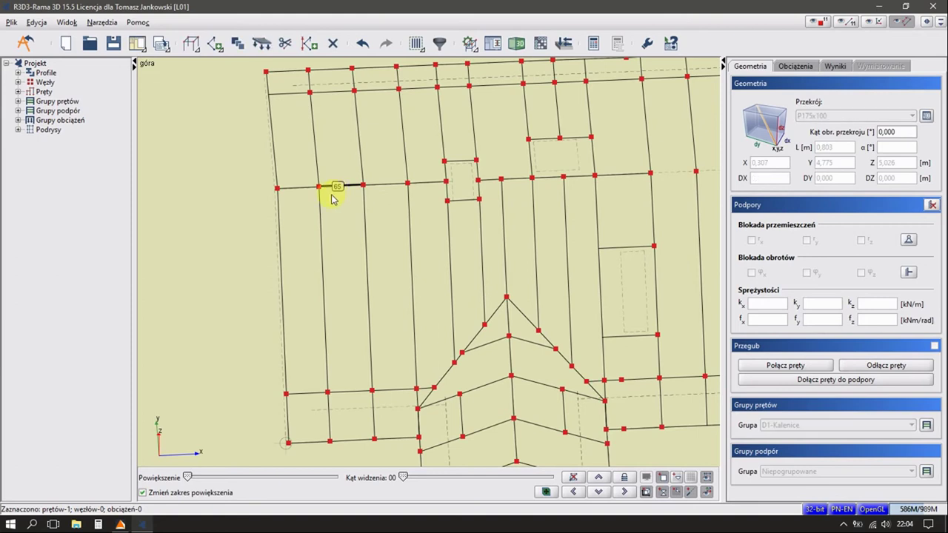
pyautogui.click(293, 188)
pyautogui.click(295, 206)
# Join eave-beam bars 58 and 110 at node 66 into one member with Scal pręty
pyautogui.moveTo(408, 264)
pyautogui.mouseDown(button='middle')
pyautogui.moveTo(408, 275)
pyautogui.moveTo(554, 212)
pyautogui.mouseUp(button='middle')
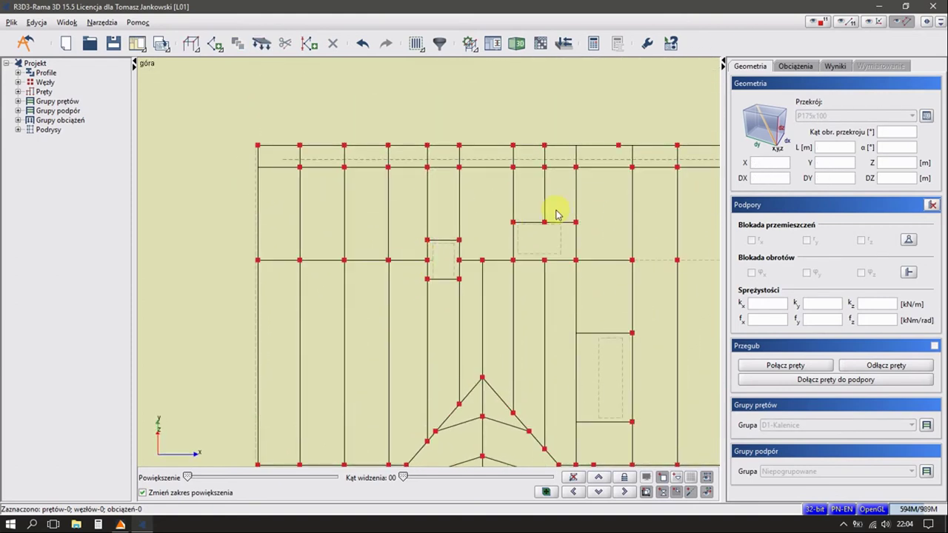
pyautogui.scroll(1, 558, 200)
pyautogui.click(531, 196)
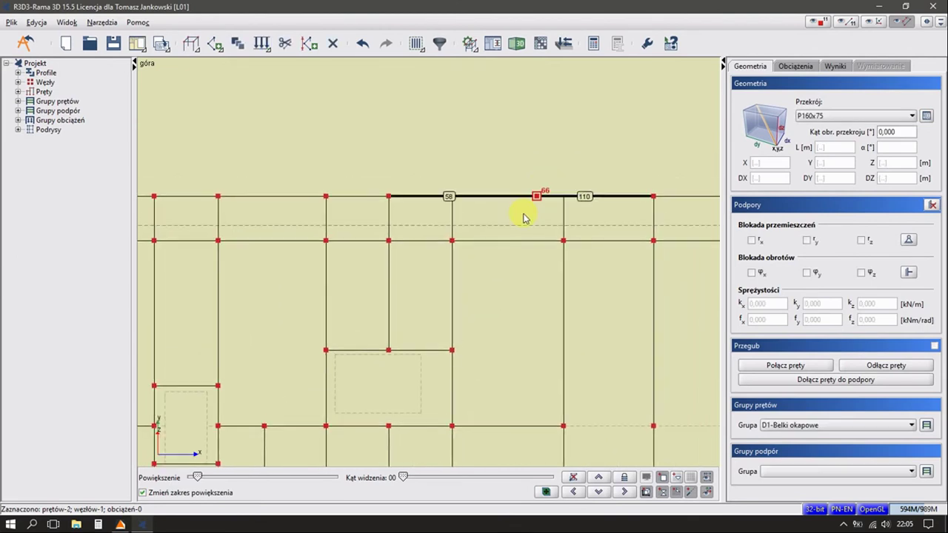
pyautogui.rightClick(524, 198)
pyautogui.click(552, 243)
pyautogui.scroll(-1, 533, 241)
pyautogui.moveTo(524, 239)
pyautogui.mouseDown(button='middle')
pyautogui.moveTo(501, 300)
pyautogui.moveTo(507, 275)
pyautogui.moveTo(510, 298)
pyautogui.moveTo(571, 306)
pyautogui.moveTo(590, 296)
pyautogui.moveTo(571, 283)
pyautogui.moveTo(514, 304)
pyautogui.moveTo(469, 303)
pyautogui.mouseUp(button='middle')
pyautogui.scroll(3, 361, 273)
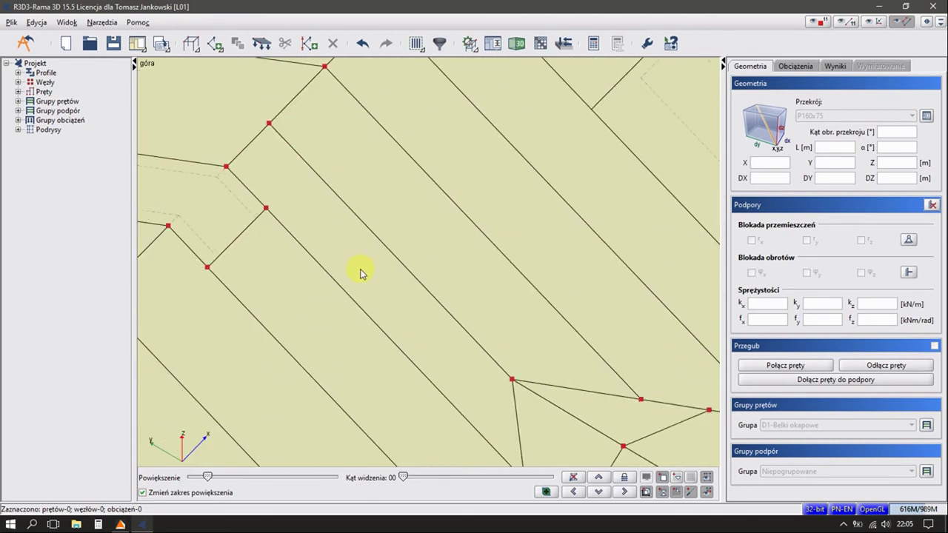
# Divide rafter 130 at 0.1 m from its start, measured along the plan projection
pyautogui.click(311, 273)
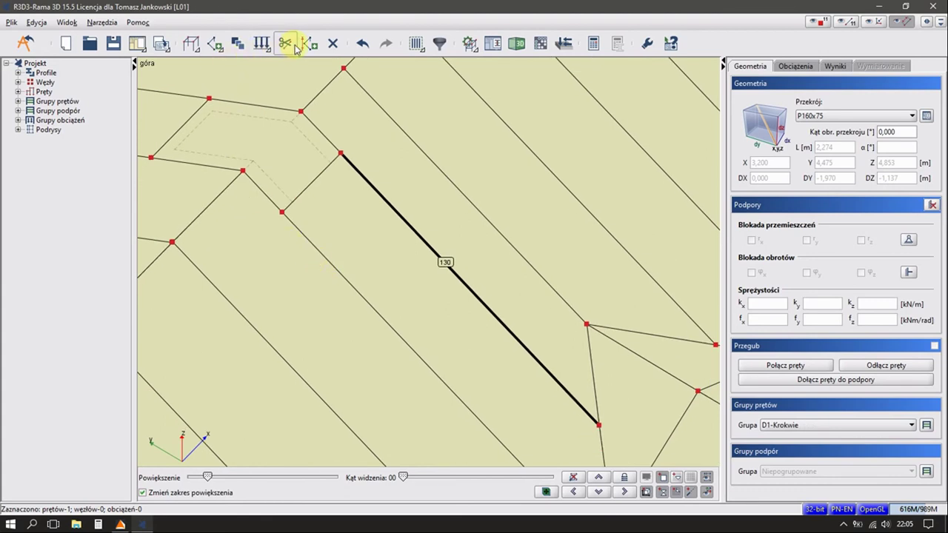
pyautogui.click(294, 45)
pyautogui.click(625, 335)
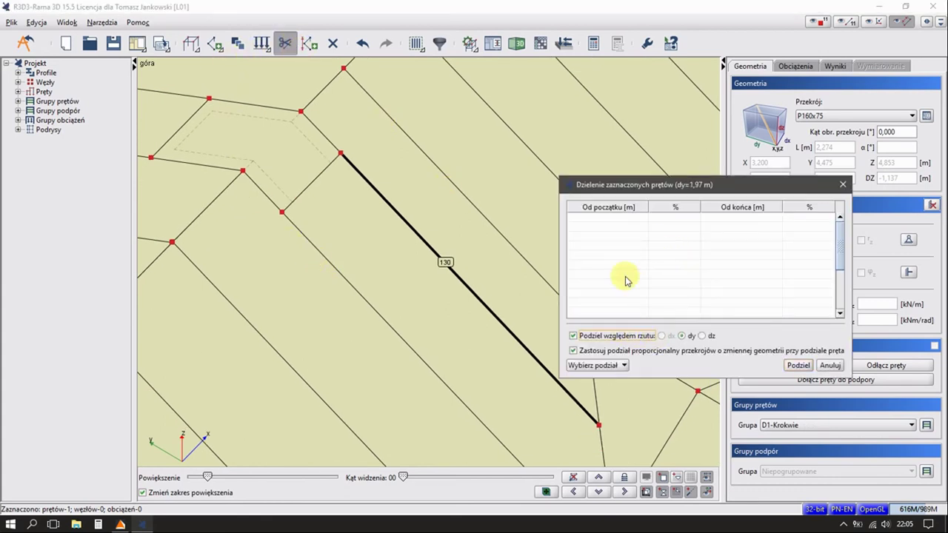
pyautogui.click(621, 224)
pyautogui.write('0.1')
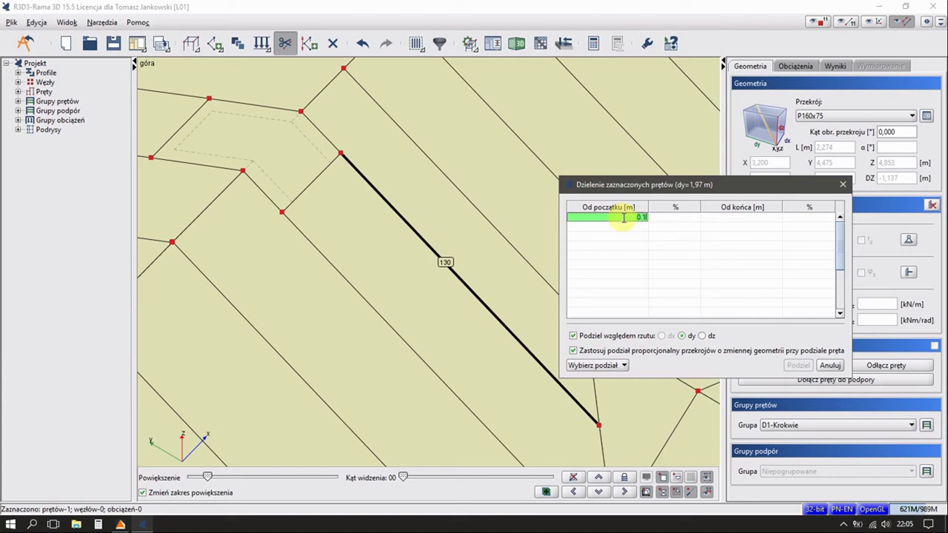
pyautogui.press('Return')
pyautogui.click(798, 365)
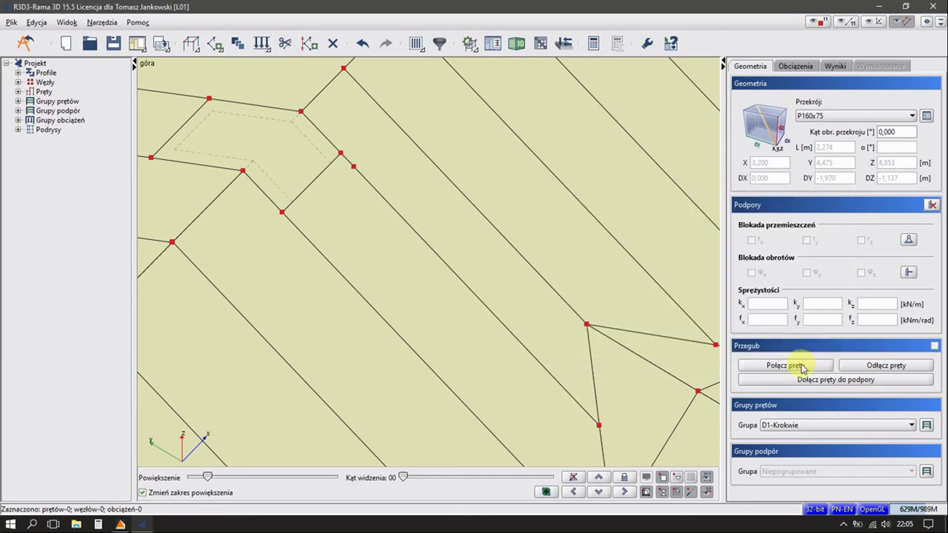
# Draw a new 0.58 m member across the opening, splitting the crossed bar, and delete member 45
pyautogui.click(310, 185)
pyautogui.click(222, 50)
pyautogui.click(354, 166)
pyautogui.click(291, 226)
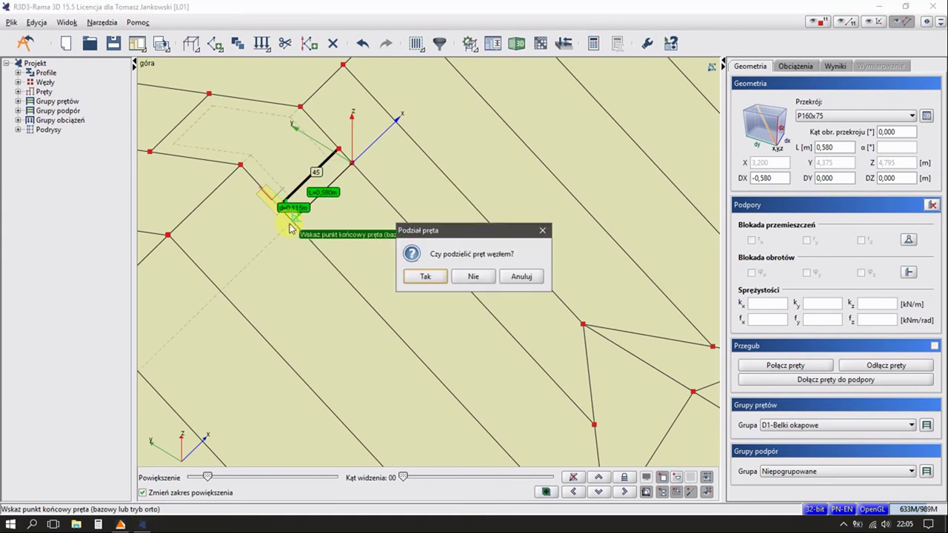
pyautogui.click(424, 281)
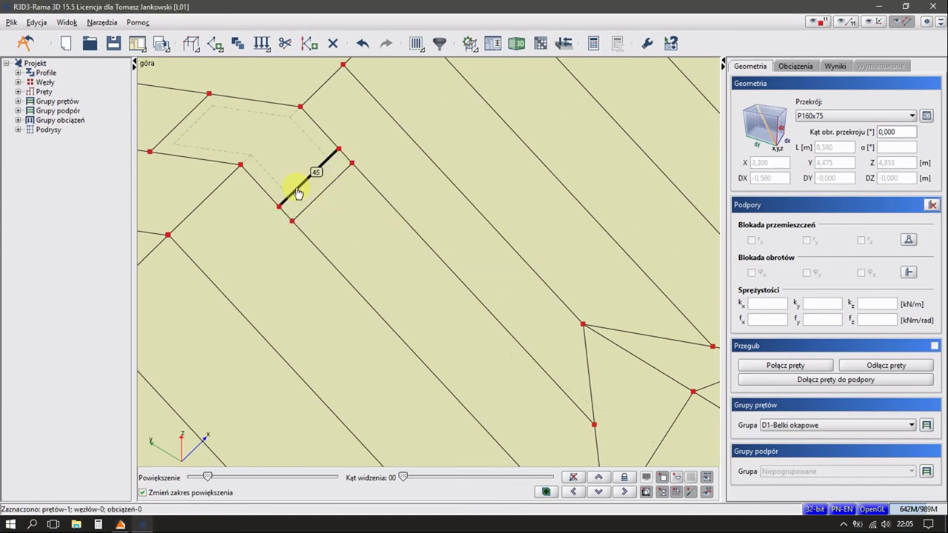
pyautogui.press('Delete')
# Merge bars 7 and 137 at the opening corner into one member
pyautogui.click(339, 150)
pyautogui.rightClick(362, 136)
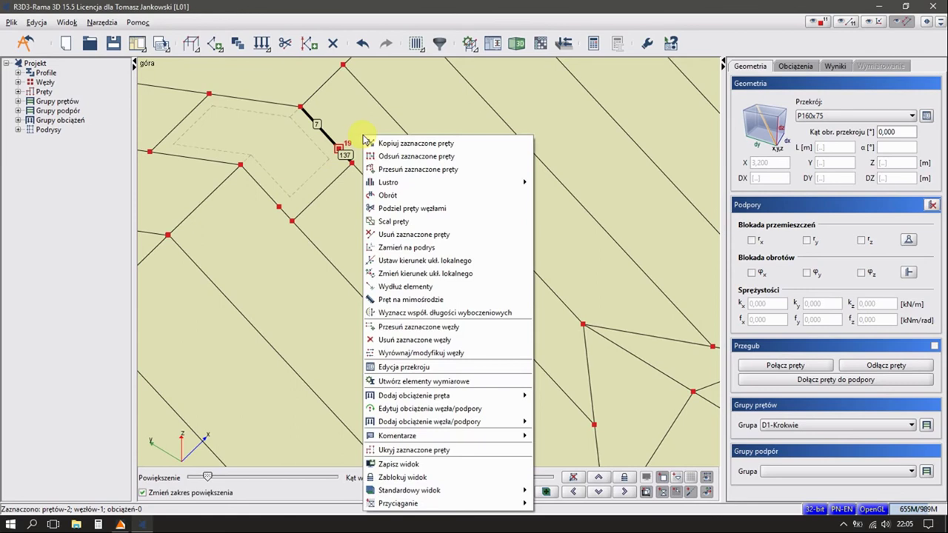
pyautogui.click(289, 207)
pyautogui.rightClick(268, 211)
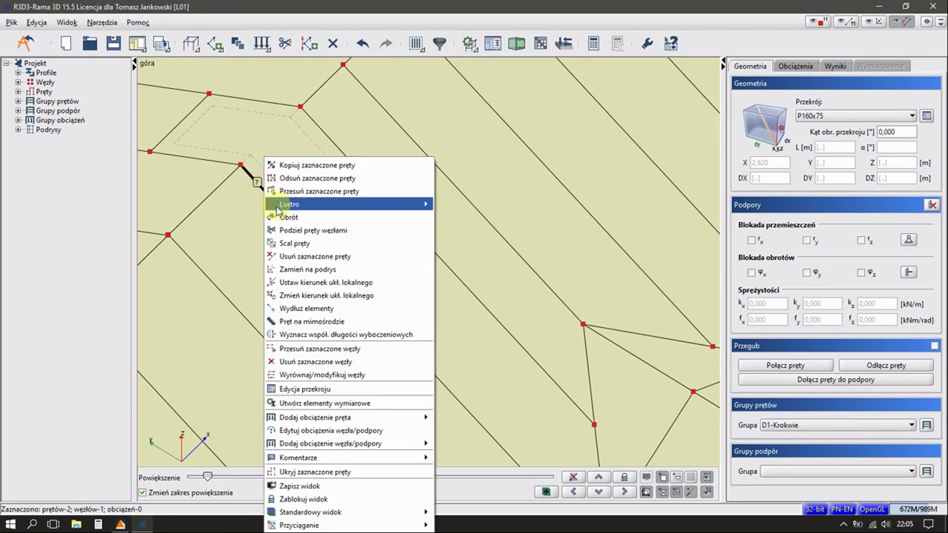
pyautogui.click(294, 243)
pyautogui.scroll(-2, 370, 254)
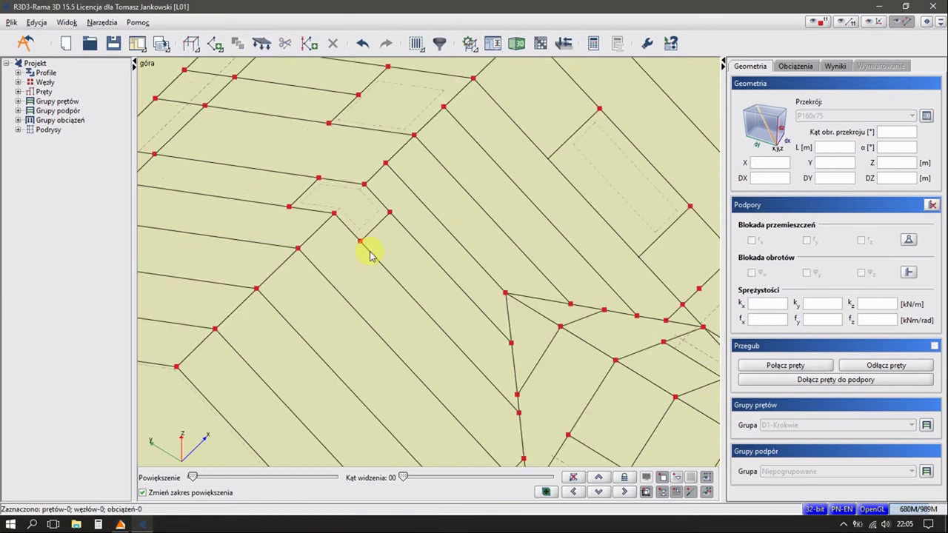
pyautogui.moveTo(370, 254); pyautogui.dragTo(419, 295, button='middle')
pyautogui.click(517, 45)
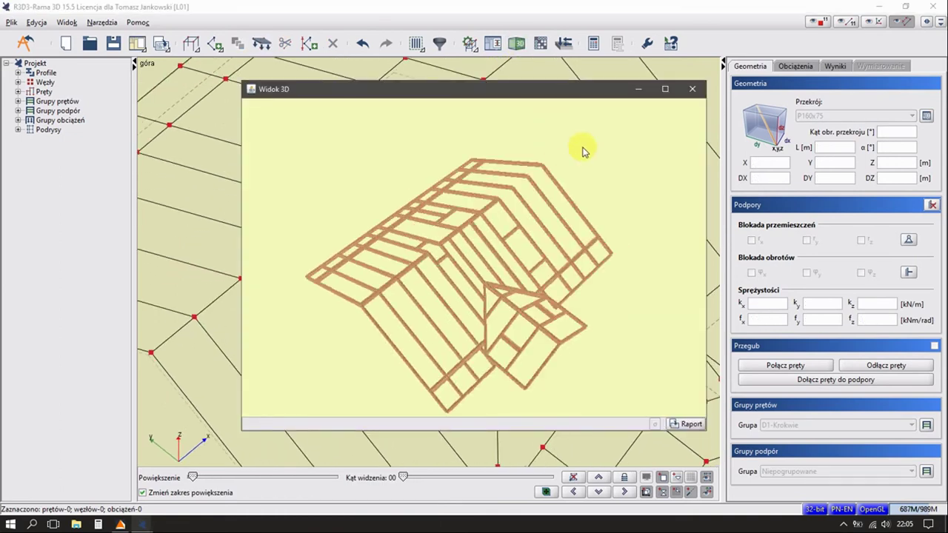
pyautogui.click(693, 89)
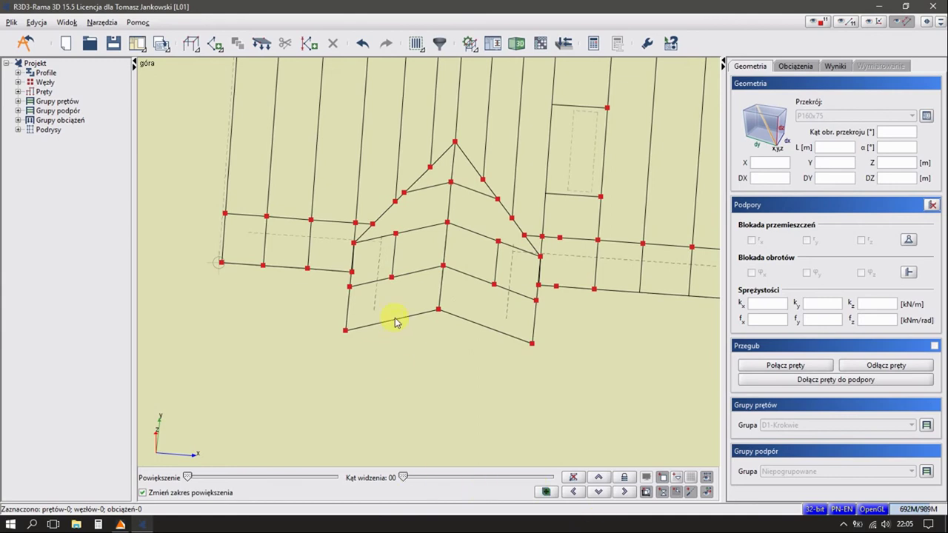
# Draw two new members like bar 80 down to the lower edge, splitting the edge bar at each
pyautogui.click(394, 258)
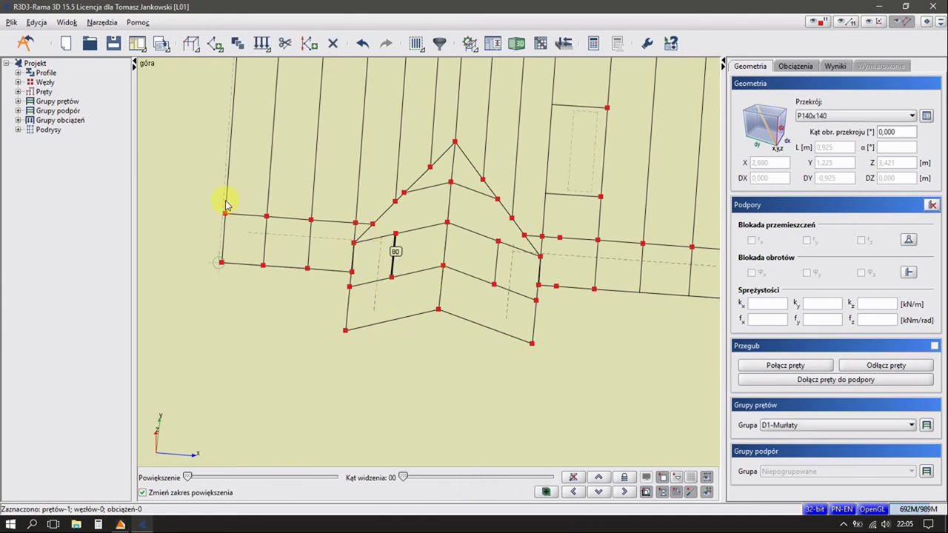
pyautogui.click(209, 51)
pyautogui.click(237, 56)
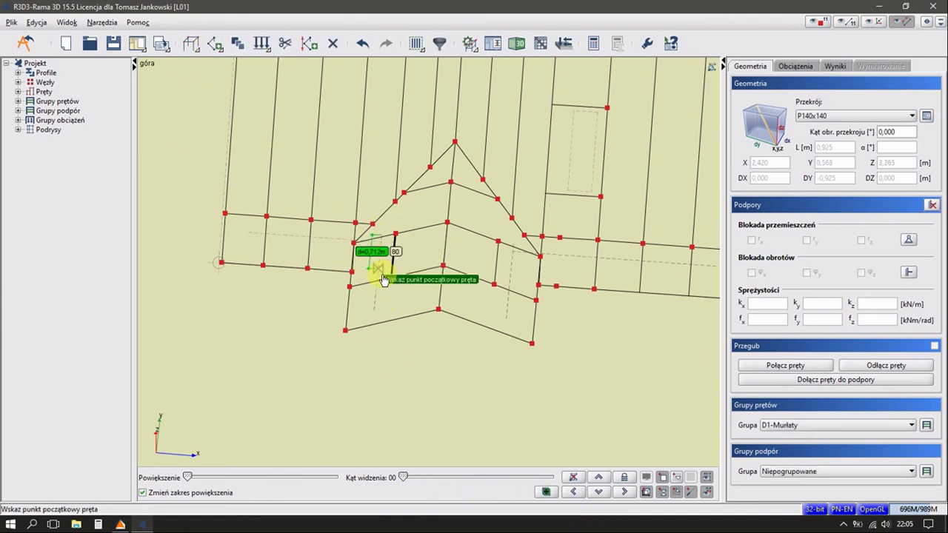
pyautogui.click(387, 321)
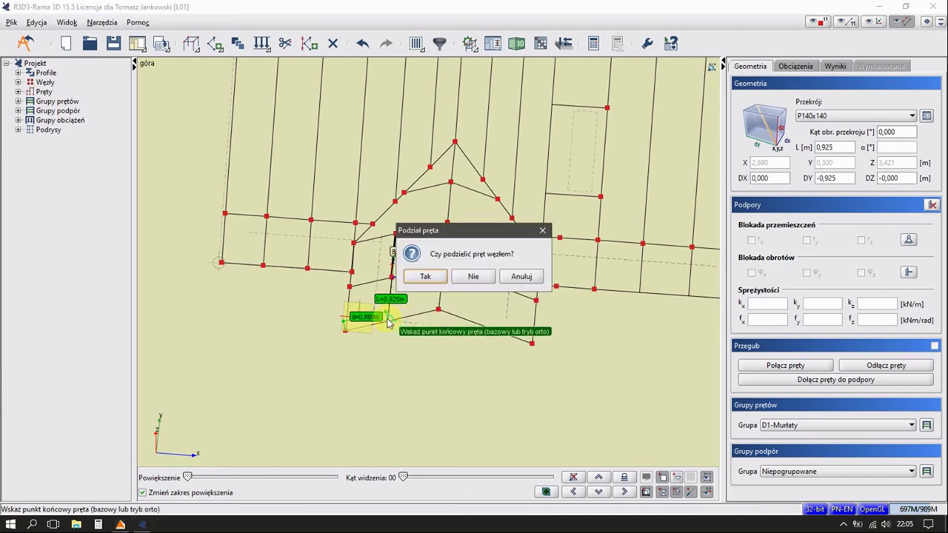
pyautogui.click(428, 275)
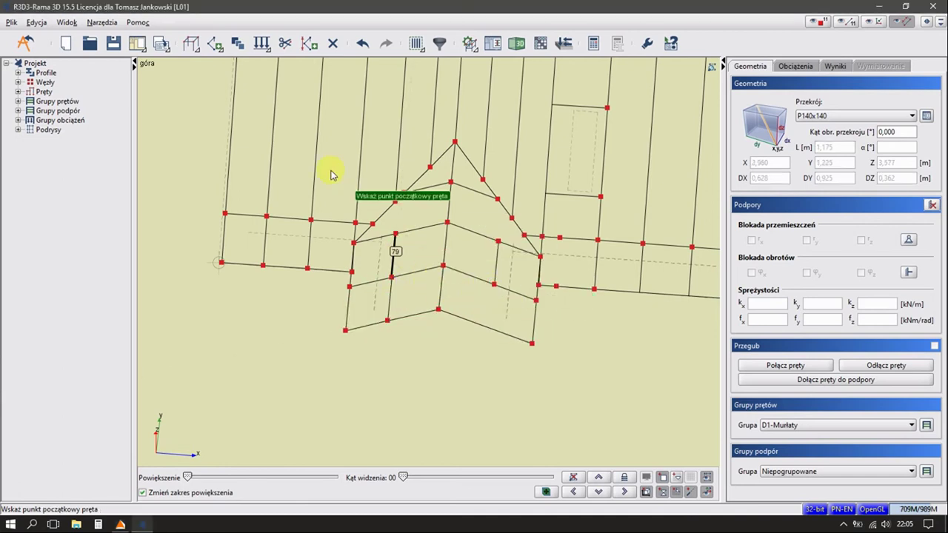
pyautogui.click(495, 289)
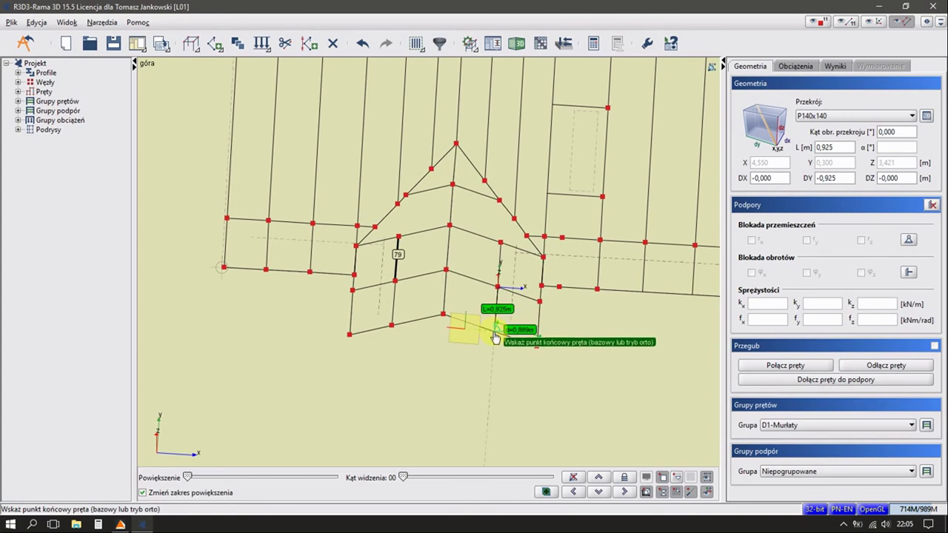
pyautogui.click(465, 326)
pyautogui.click(425, 276)
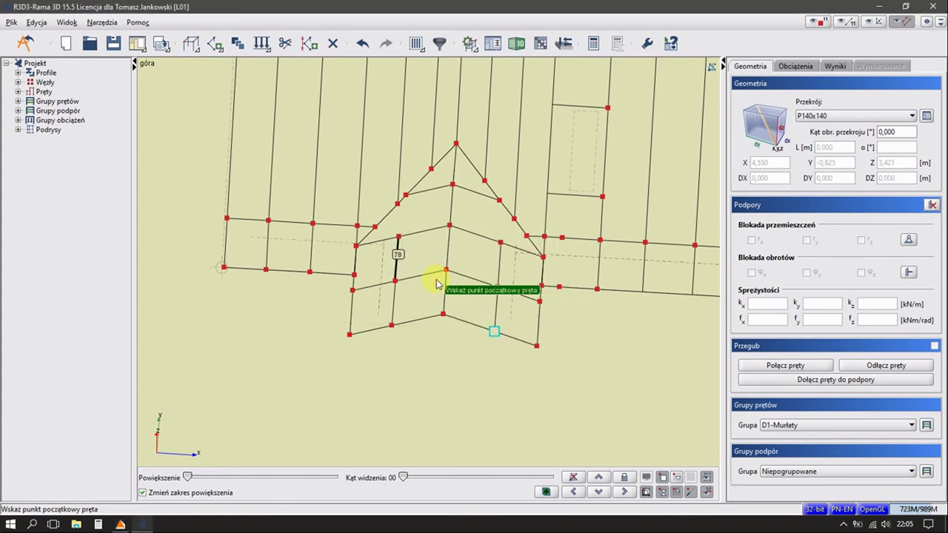
# Return to the top plan view and box-select the bottom edge bars and nodes
pyautogui.click(599, 477)
pyautogui.click(600, 477)
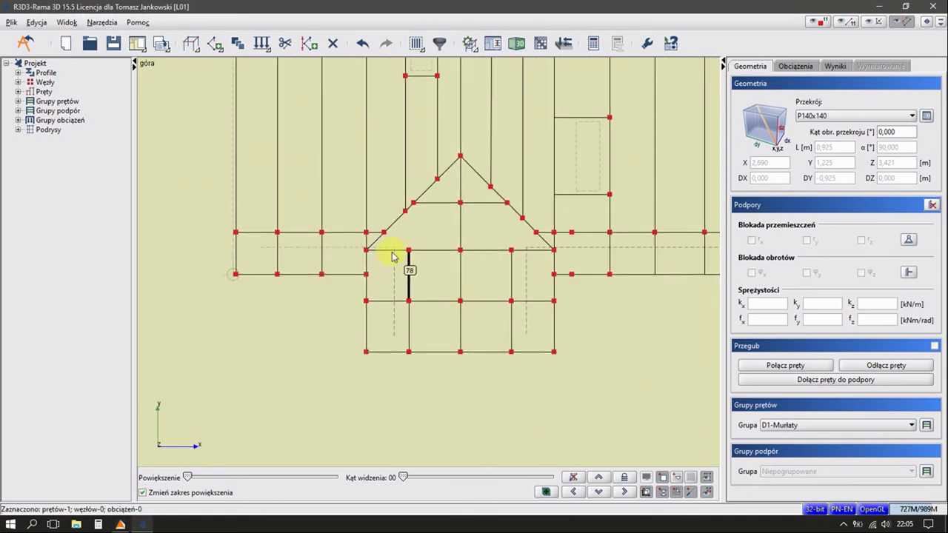
pyautogui.moveTo(356, 308)
pyautogui.mouseDown()
pyautogui.moveTo(530, 391)
pyautogui.moveTo(606, 393)
pyautogui.mouseUp()
pyautogui.rightClick(607, 393)
# Move the selected bottom-edge nodes 0,05 m using node 64 as the reference point
pyautogui.click(656, 362)
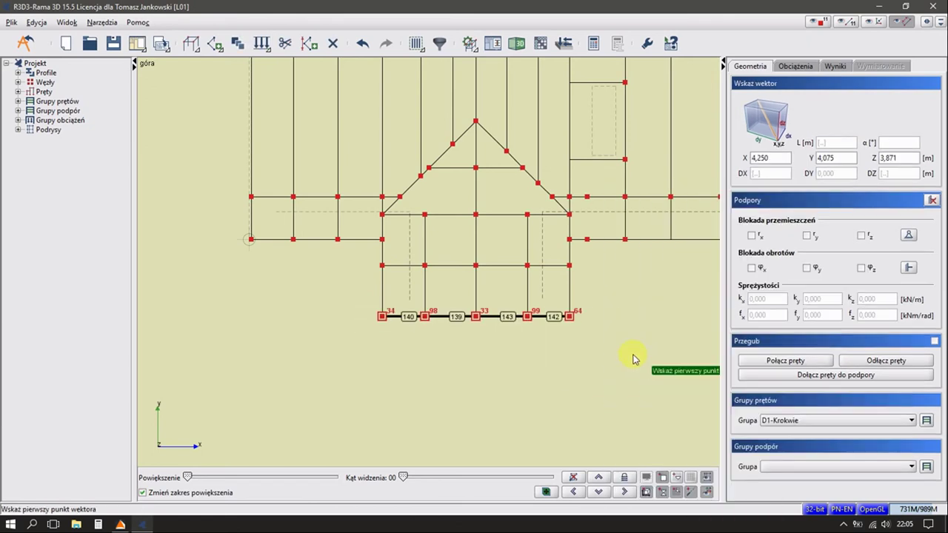
pyautogui.click(569, 316)
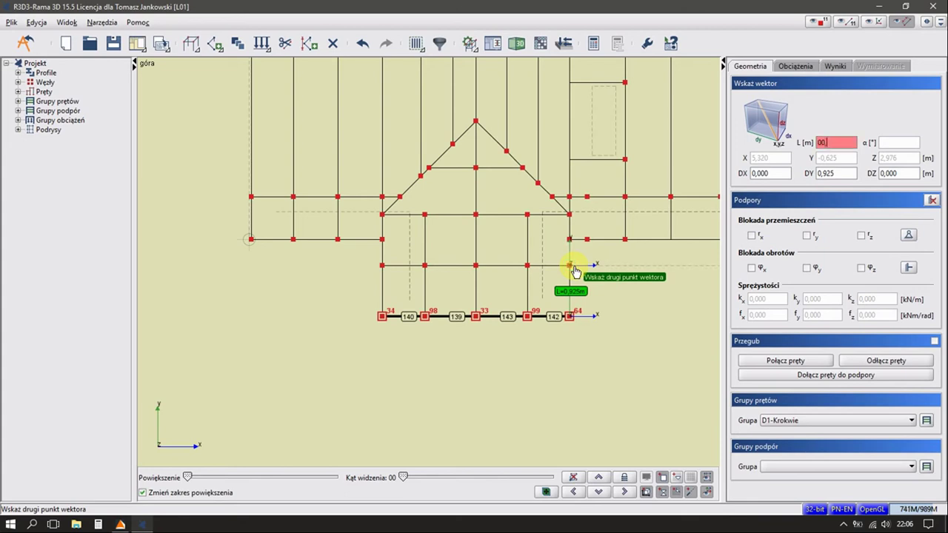
pyautogui.write('05')
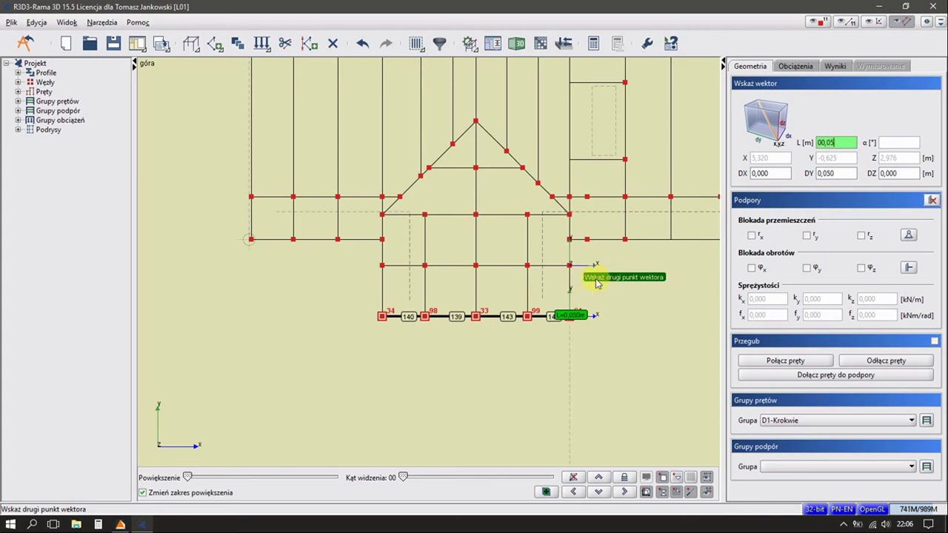
pyautogui.press('Return')
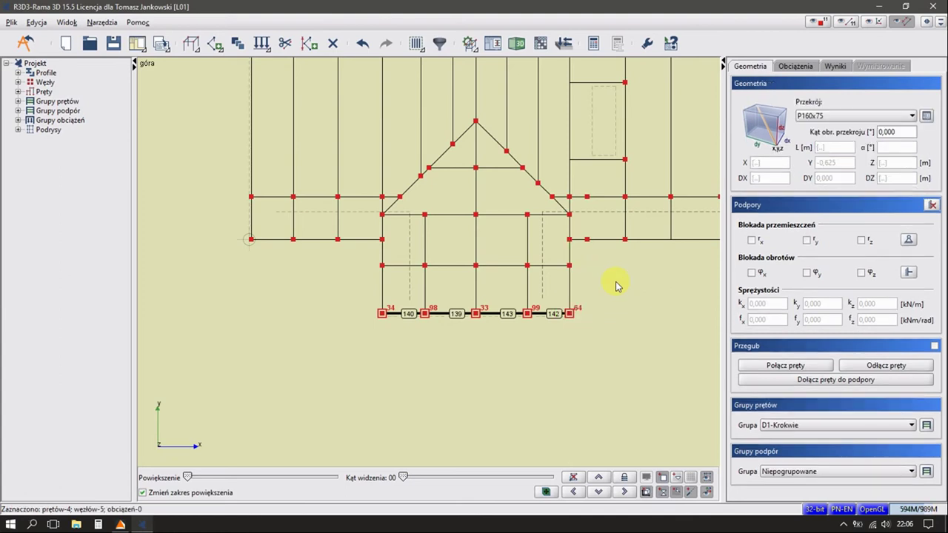
pyautogui.press('Escape')
pyautogui.moveTo(494, 335); pyautogui.dragTo(455, 131, button='middle')
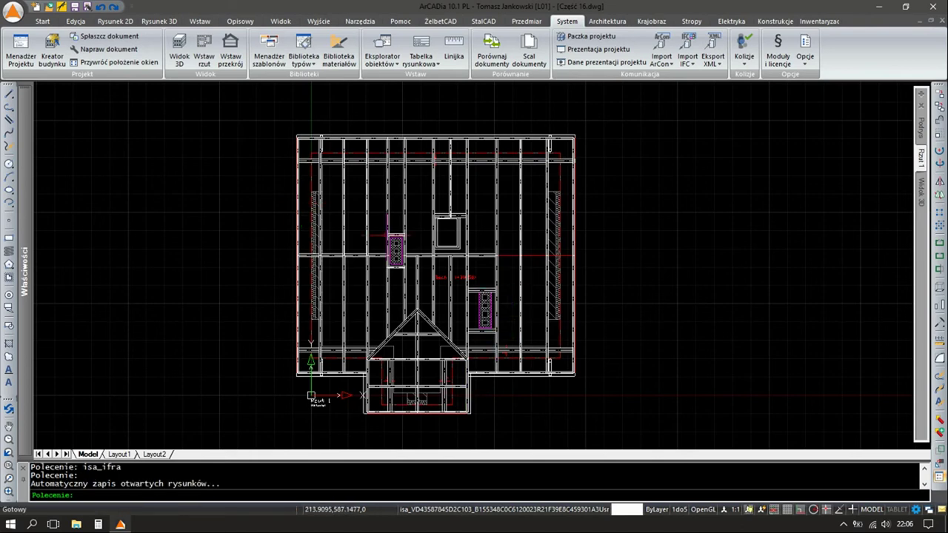
# Zoom into the wall frame and measure a stud width of 9.5 with DIMLINEAR, discarding it
pyautogui.scroll(4, 577, 172)
pyautogui.scroll(2, 398, 232)
pyautogui.scroll(-4, 398, 233)
pyautogui.scroll(3, 297, 244)
pyautogui.scroll(2, 348, 215)
pyautogui.scroll(-2, 356, 189)
pyautogui.scroll(-2, 374, 286)
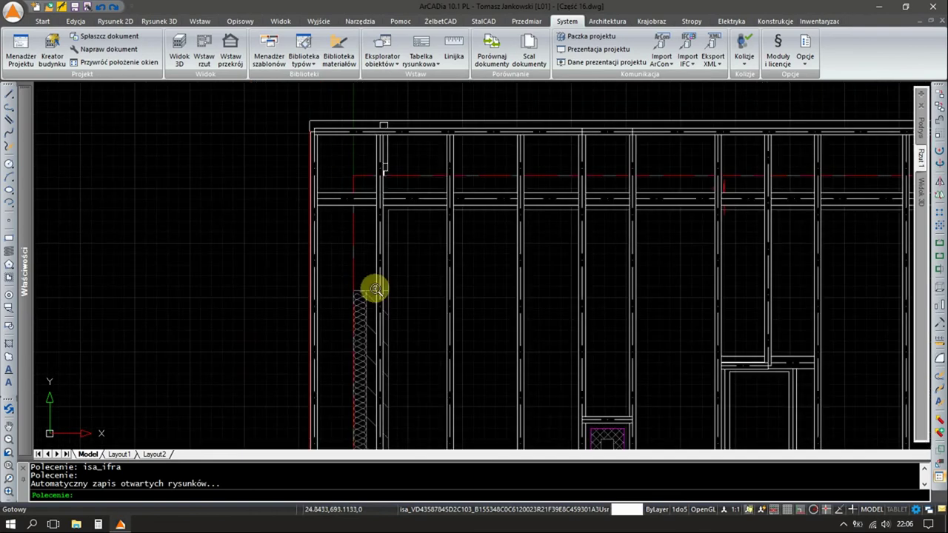
pyautogui.scroll(3, 368, 237)
pyautogui.scroll(-2, 370, 251)
pyautogui.scroll(2, 372, 265)
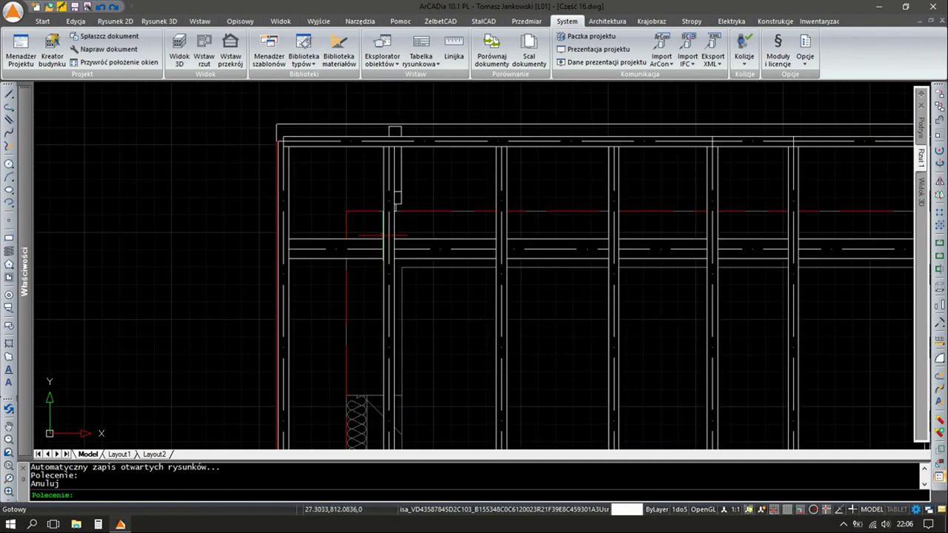
pyautogui.press('Return')
pyautogui.scroll(3, 387, 282)
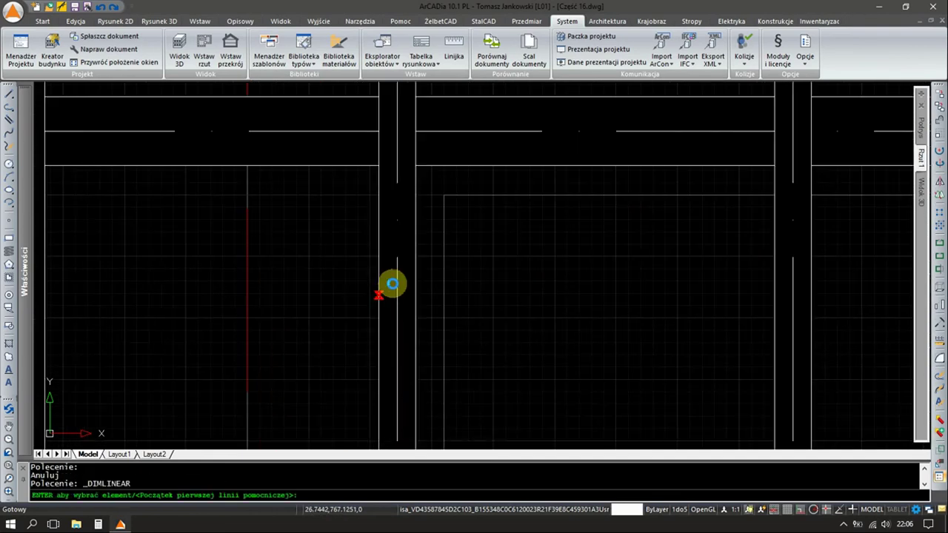
pyautogui.click(397, 273)
pyautogui.click(443, 274)
pyautogui.scroll(-3, 437, 310)
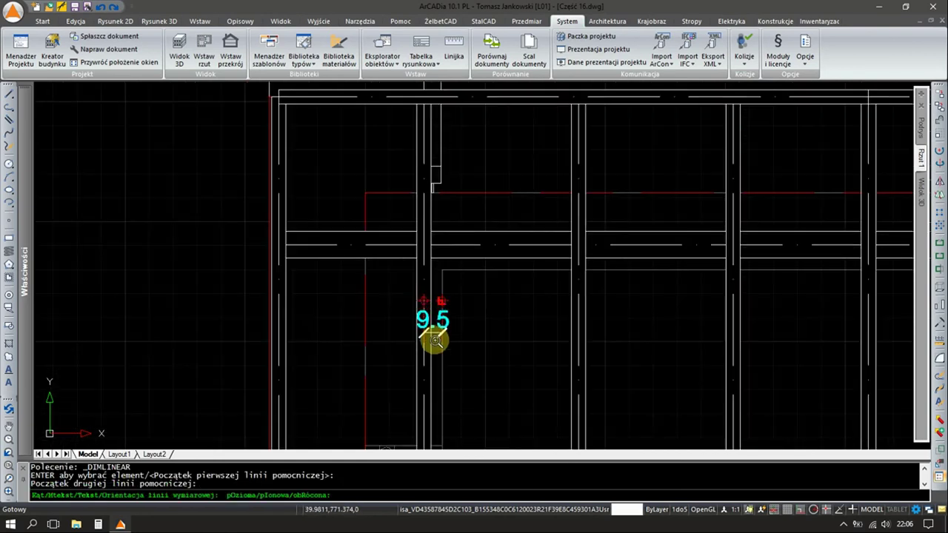
pyautogui.scroll(-2, 439, 244)
pyautogui.press('Escape')
# Check further stud dimensions, 9.5 and 13.2, cancelling each measurement
pyautogui.scroll(4, 408, 232)
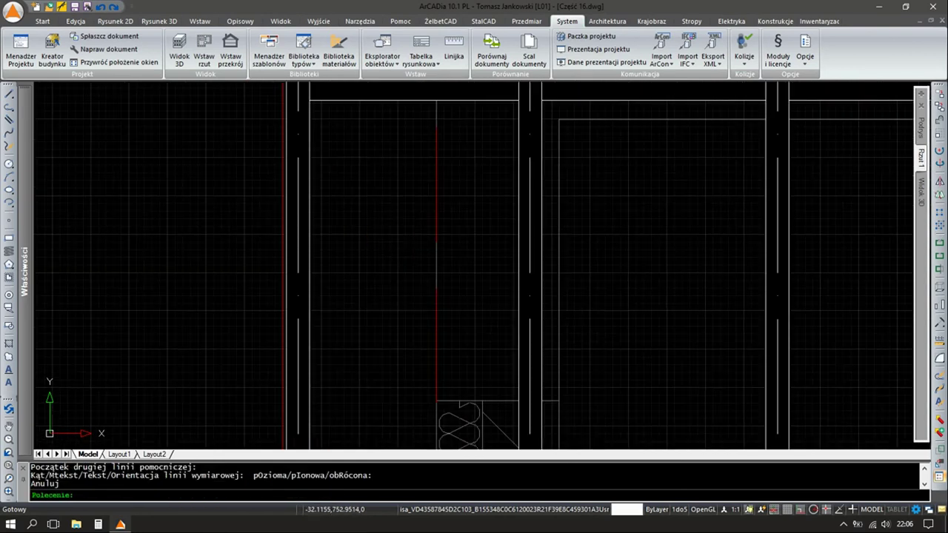
pyautogui.press('Return')
pyautogui.click(298, 222)
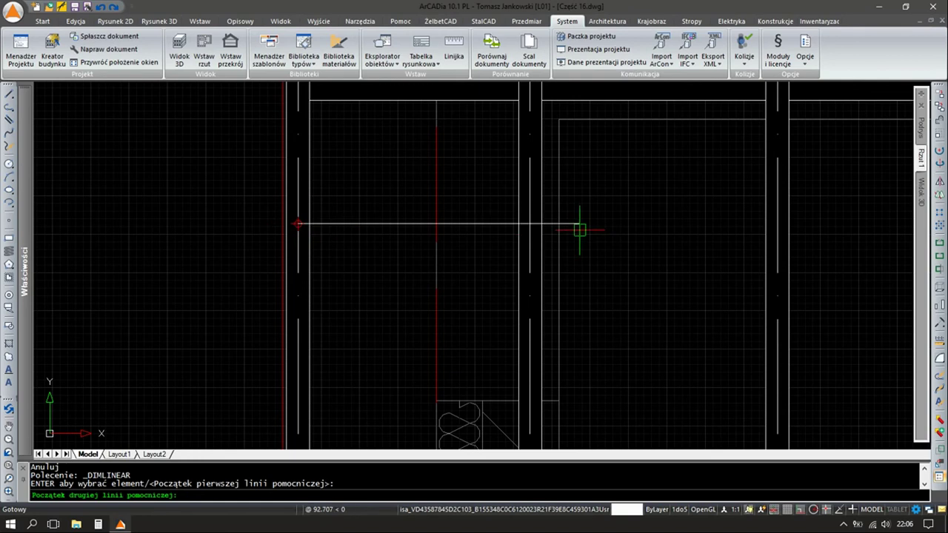
pyautogui.click(555, 223)
pyautogui.press('Escape')
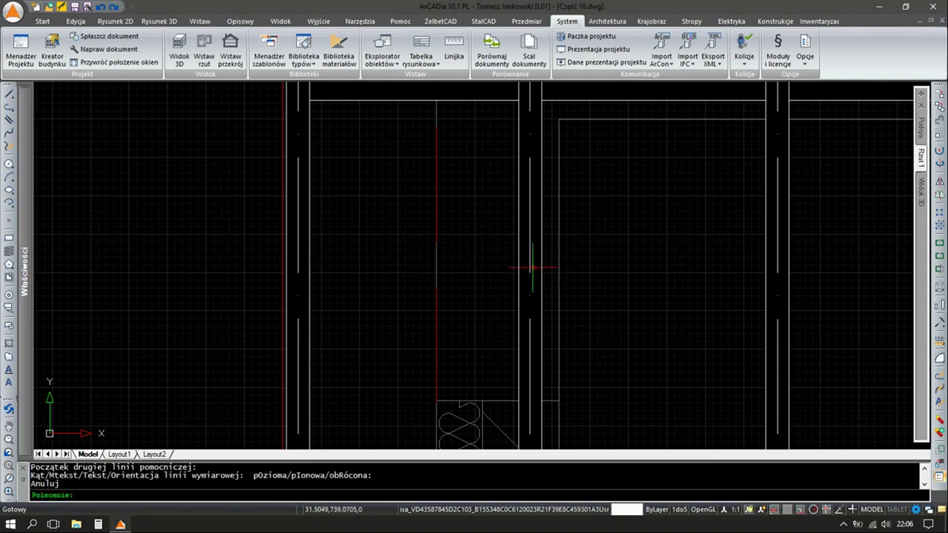
pyautogui.press('Return')
pyautogui.click(528, 253)
pyautogui.click(559, 255)
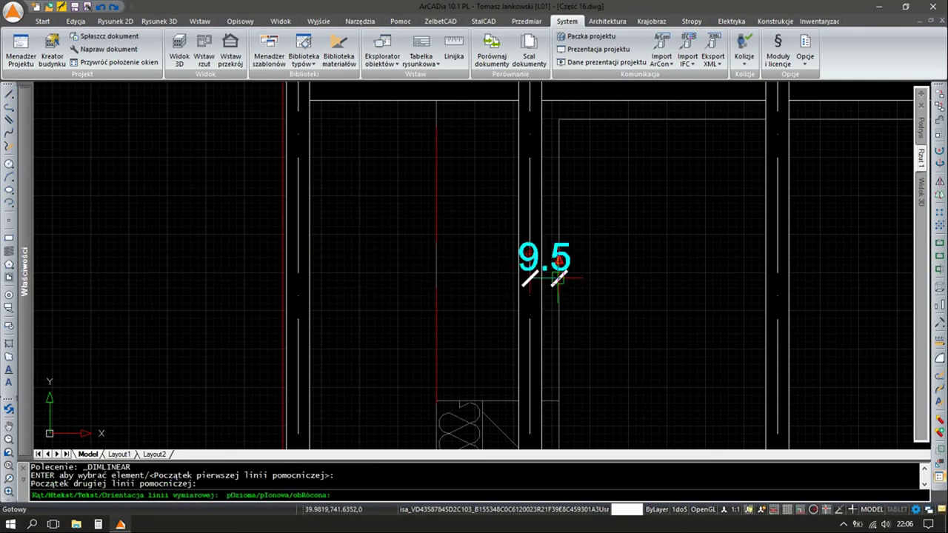
pyautogui.press('Escape')
pyautogui.press('Return')
pyautogui.click(518, 269)
pyautogui.click(557, 269)
pyautogui.press('Escape')
pyautogui.press('Escape')
# Select the roof truss object to bring up its Więźba toolbar
pyautogui.scroll(-5, 542, 321)
pyautogui.moveTo(541, 322); pyautogui.dragTo(341, 306, button='middle')
pyautogui.scroll(-2, 507, 248)
pyautogui.scroll(2, 462, 237)
pyautogui.click(476, 235)
pyautogui.click(469, 229)
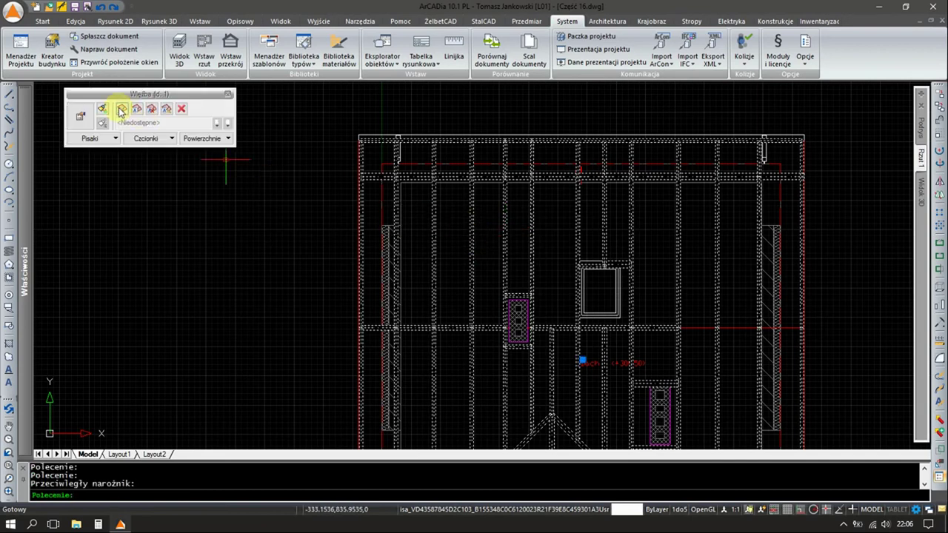
# Send the Więźba roof truss to R3D3-Rama 3D for editing
pyautogui.click(120, 111)
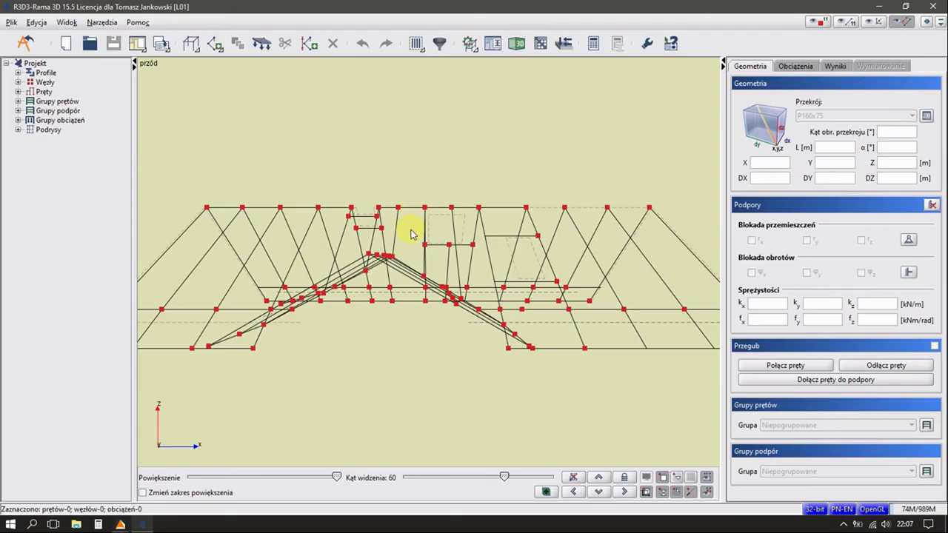
# Delete vertical member 6 above the front gable peak
pyautogui.moveTo(413, 234); pyautogui.dragTo(413, 289, button='middle')
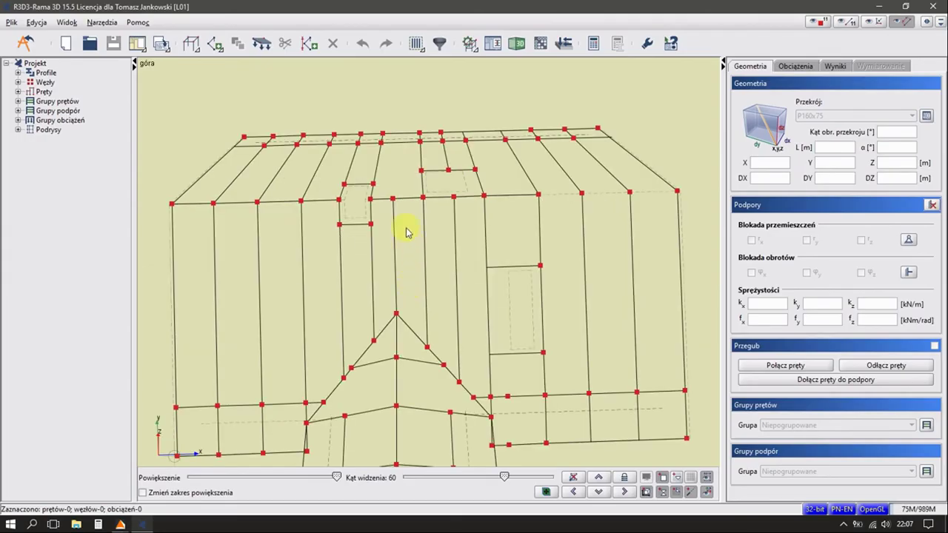
pyautogui.click(400, 154)
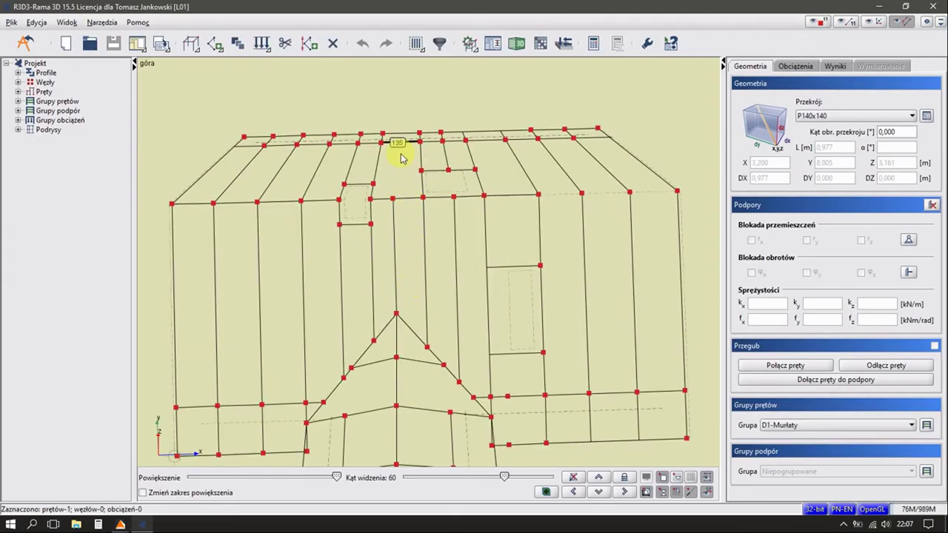
pyautogui.moveTo(400, 157); pyautogui.dragTo(403, 175, button='middle')
pyautogui.click(403, 175)
pyautogui.click(394, 225)
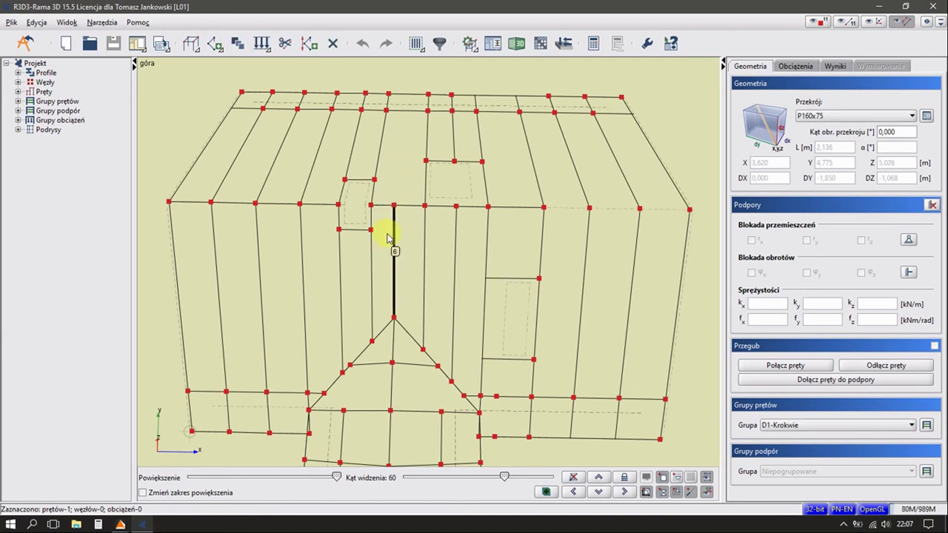
pyautogui.press('Delete')
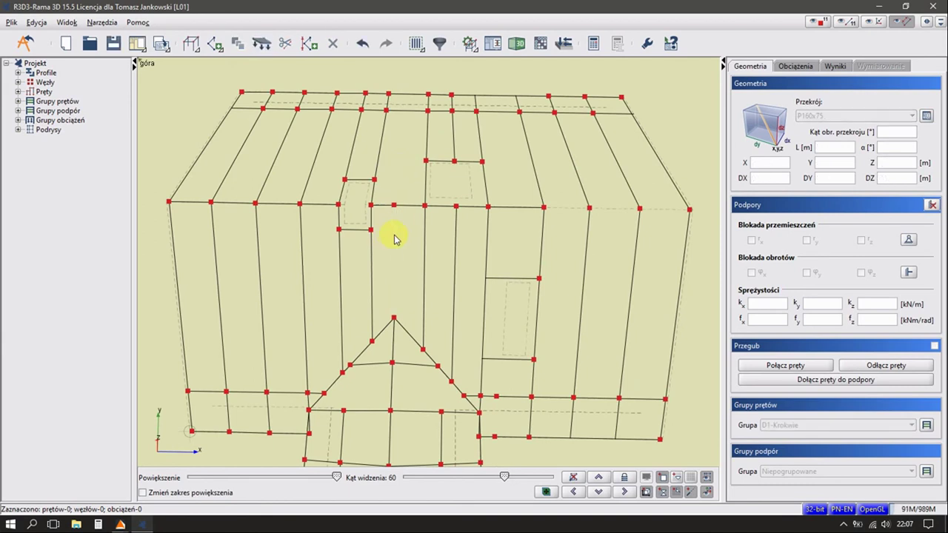
pyautogui.scroll(3, 394, 238)
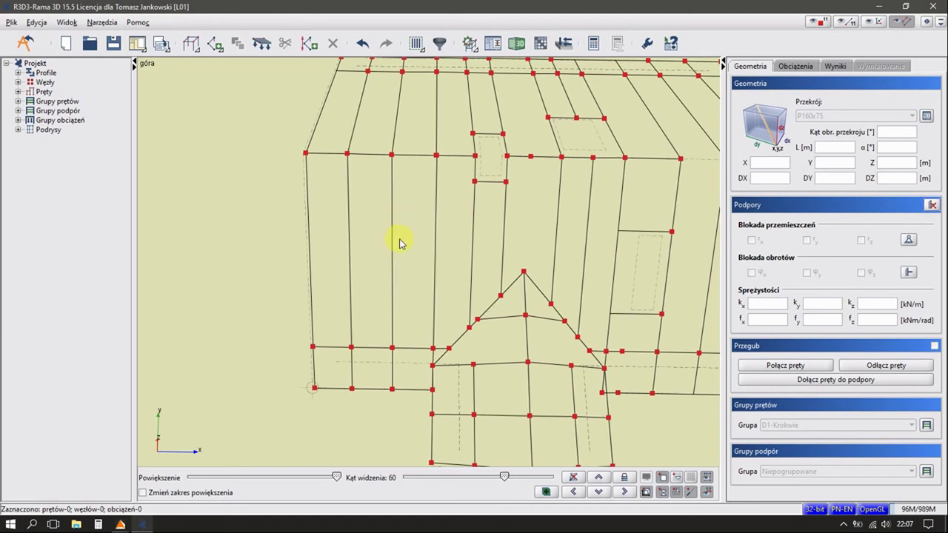
# In a flat top view, select left-column members 28, 27, 12 and 11 with their nodes
pyautogui.moveTo(508, 482); pyautogui.dragTo(381, 455)
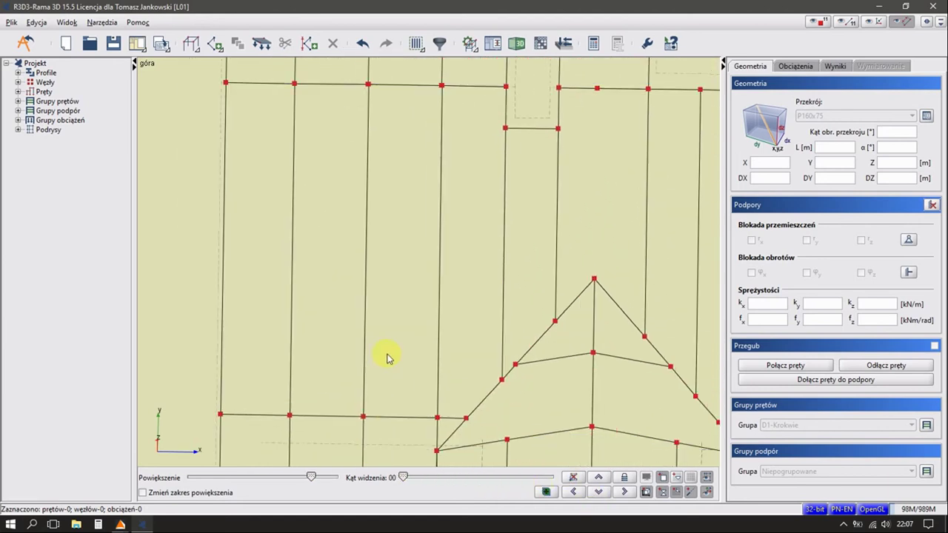
pyautogui.scroll(-5, 387, 348)
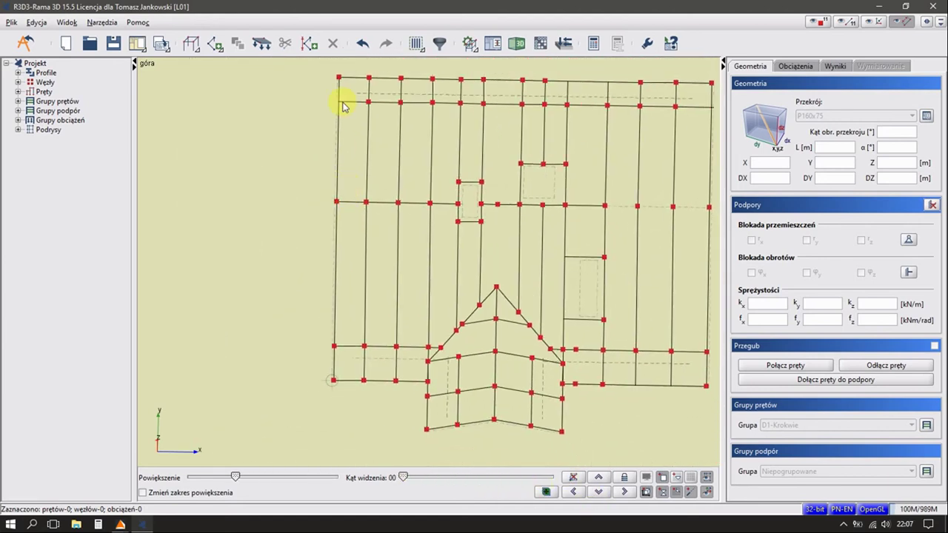
pyautogui.moveTo(370, 228); pyautogui.dragTo(368, 414)
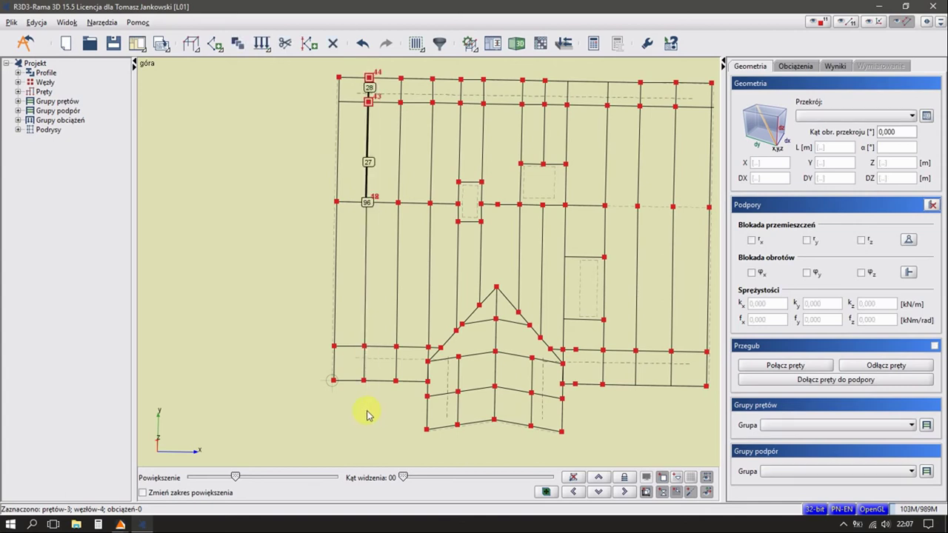
pyautogui.moveTo(368, 400); pyautogui.dragTo(386, 435)
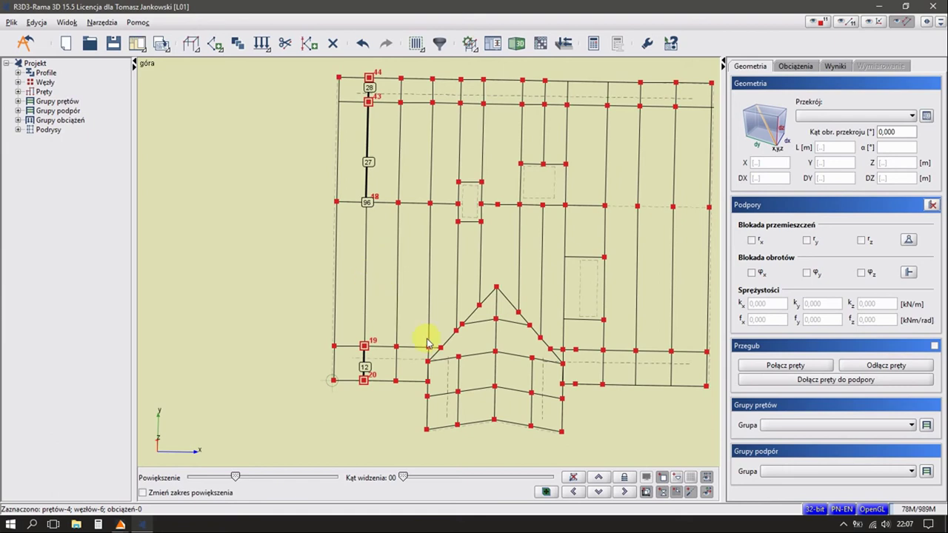
pyautogui.click(601, 476)
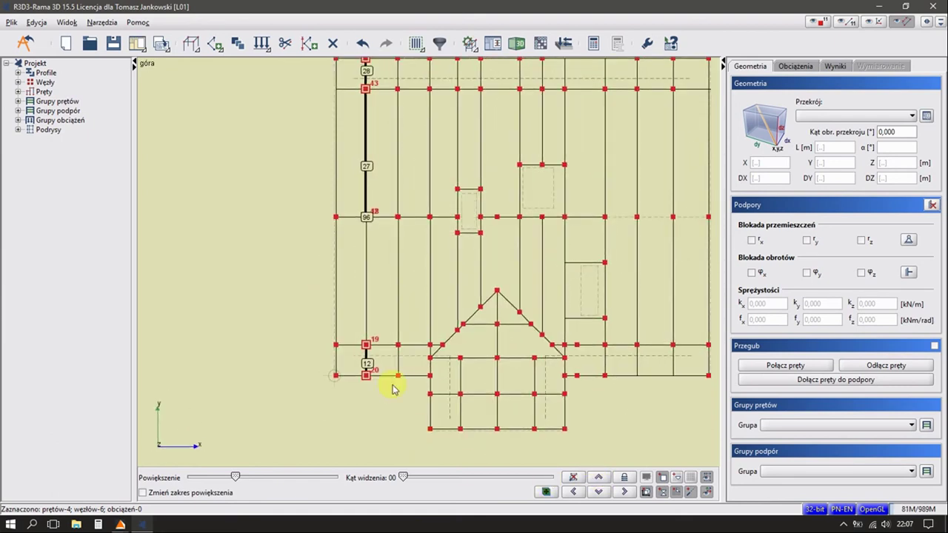
pyautogui.moveTo(356, 169); pyautogui.dragTo(331, 212, button='middle')
pyautogui.click(324, 354)
# Move the selected left column 0.15 m from node 44 with Przesuń zaznaczone węzły
pyautogui.rightClick(346, 112)
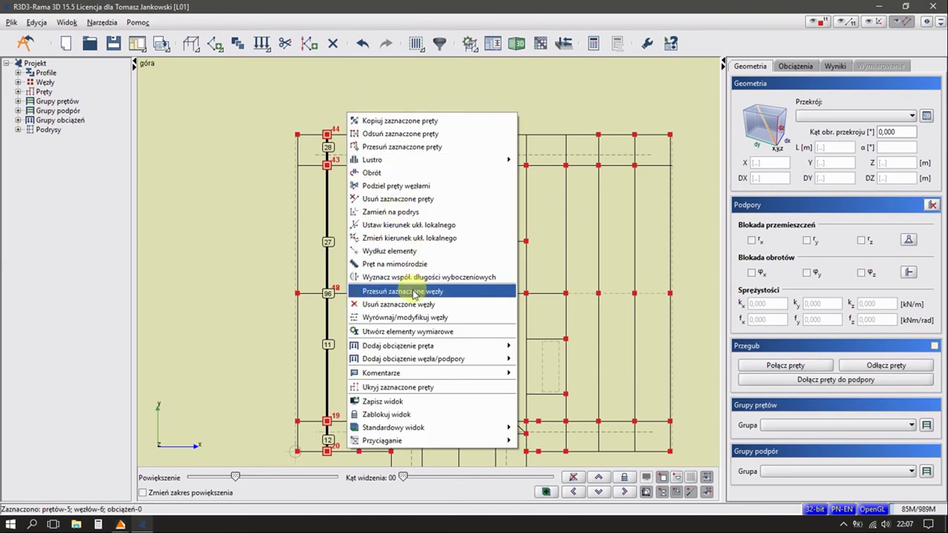
pyautogui.click(414, 295)
pyautogui.click(326, 134)
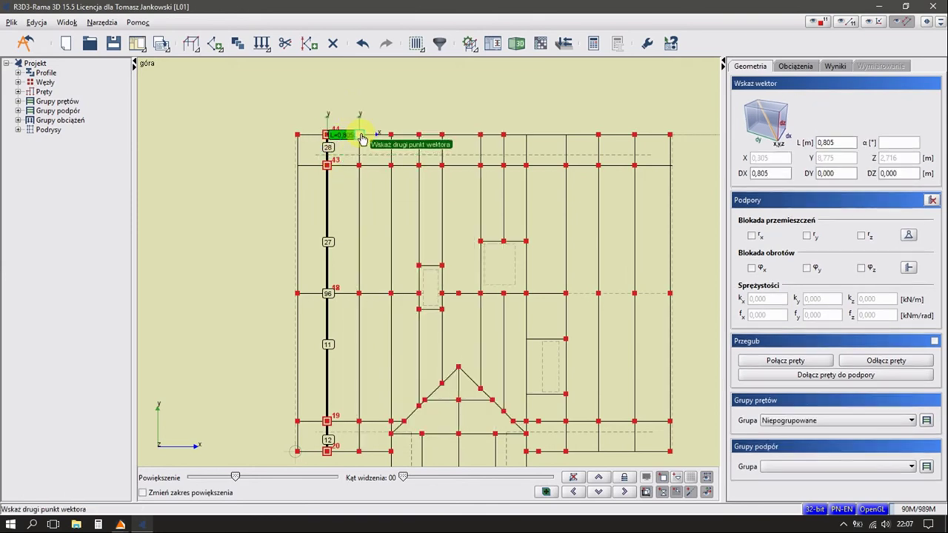
pyautogui.write('0.15')
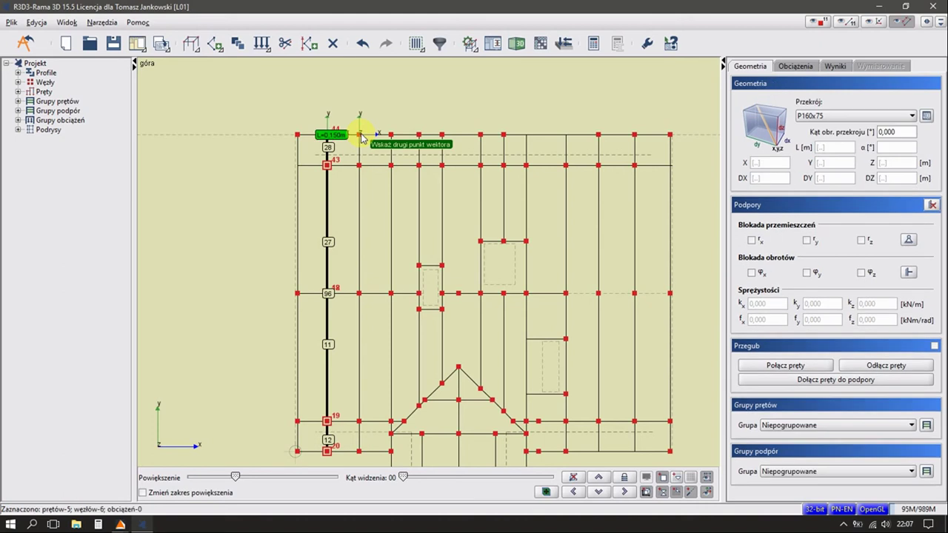
pyautogui.press('Return')
# Inspect member 137, the top-right beam, beam 139 and top beam segment 89
pyautogui.click(325, 163)
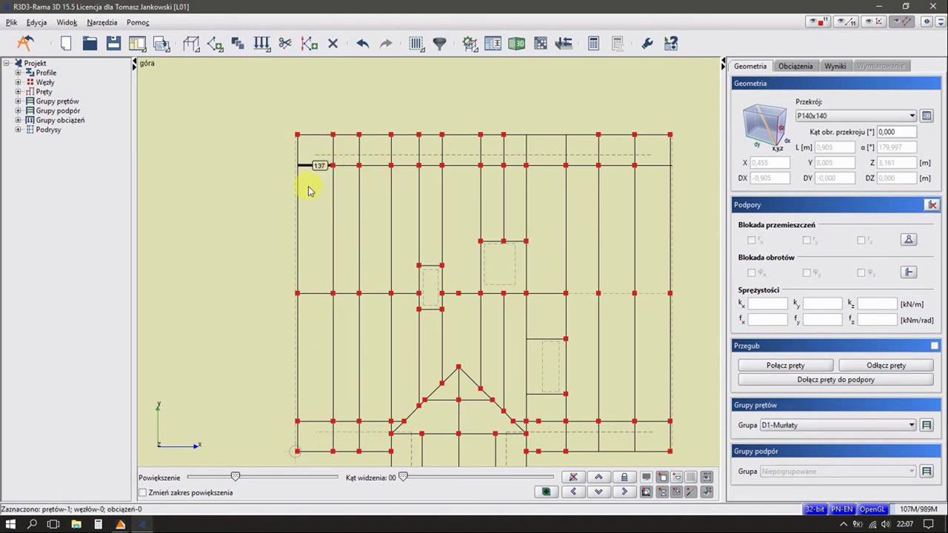
pyautogui.press('Escape')
pyautogui.click(655, 166)
pyautogui.press('Escape')
pyautogui.click(654, 421)
pyautogui.moveTo(651, 442); pyautogui.dragTo(645, 408, button='middle')
pyautogui.press('Escape')
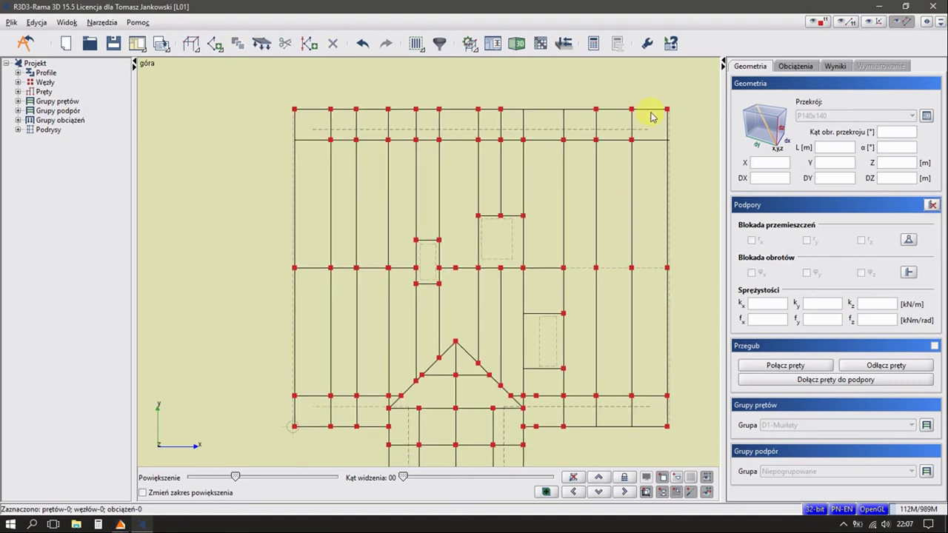
pyautogui.click(647, 110)
# Shift the nodes of right-column bars 43, 42, 46 and 47 by a two-point vector, then close R3D3-Rama
pyautogui.moveTo(626, 99); pyautogui.dragTo(646, 453)
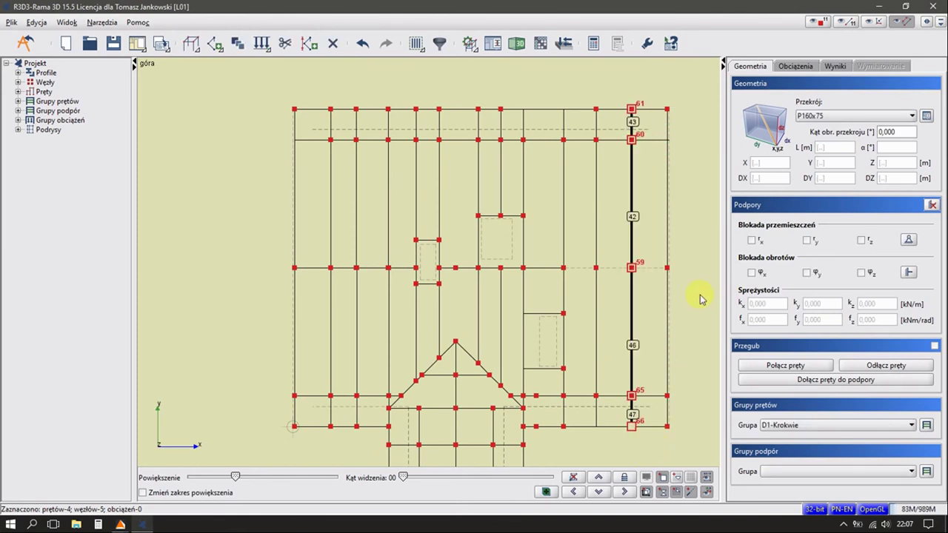
pyautogui.rightClick(701, 298)
pyautogui.click(670, 233)
pyautogui.click(641, 123)
pyautogui.moveTo(626, 96); pyautogui.dragTo(651, 473)
pyautogui.rightClick(710, 280)
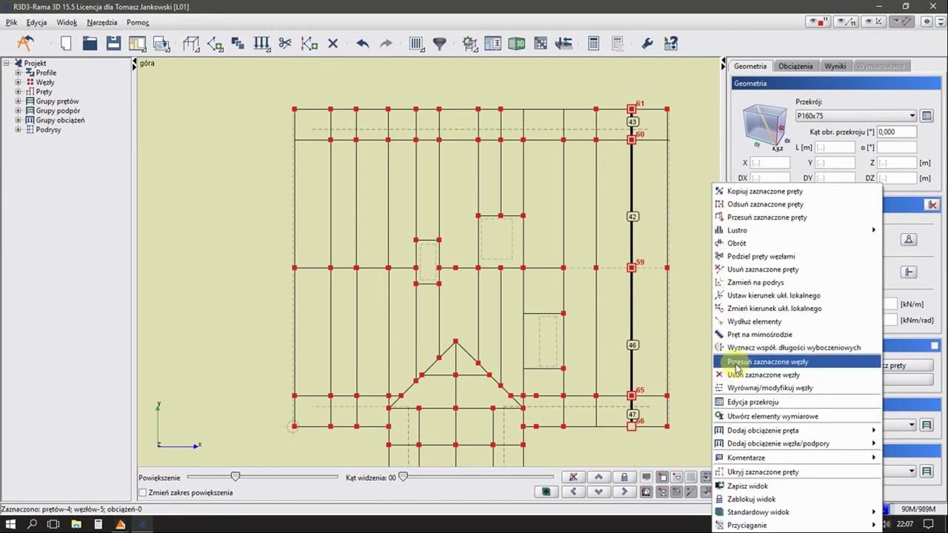
pyautogui.click(735, 364)
pyautogui.click(596, 109)
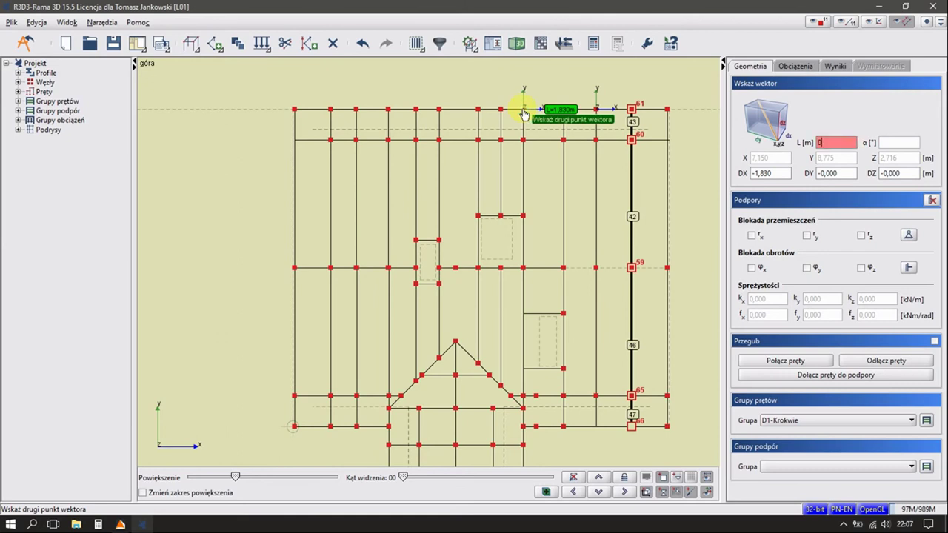
pyautogui.click(523, 111)
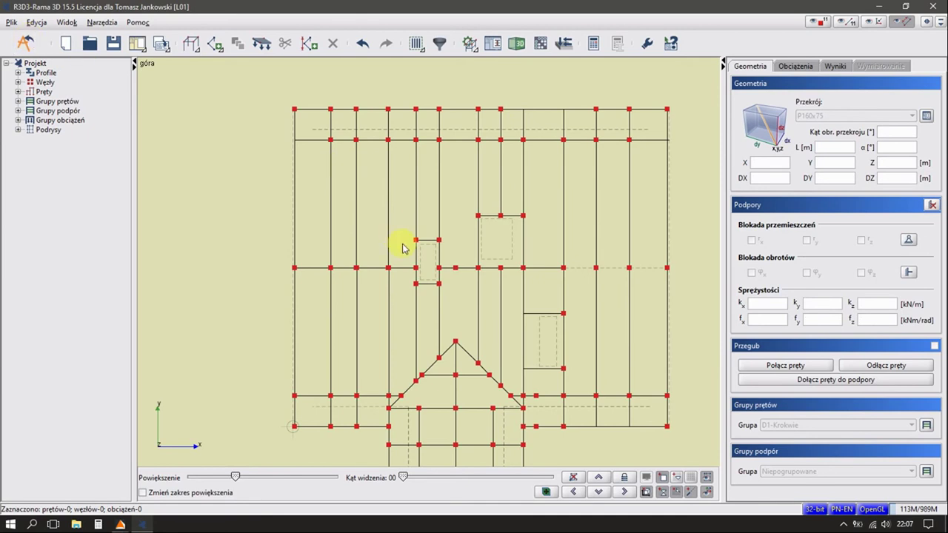
pyautogui.click(65, 45)
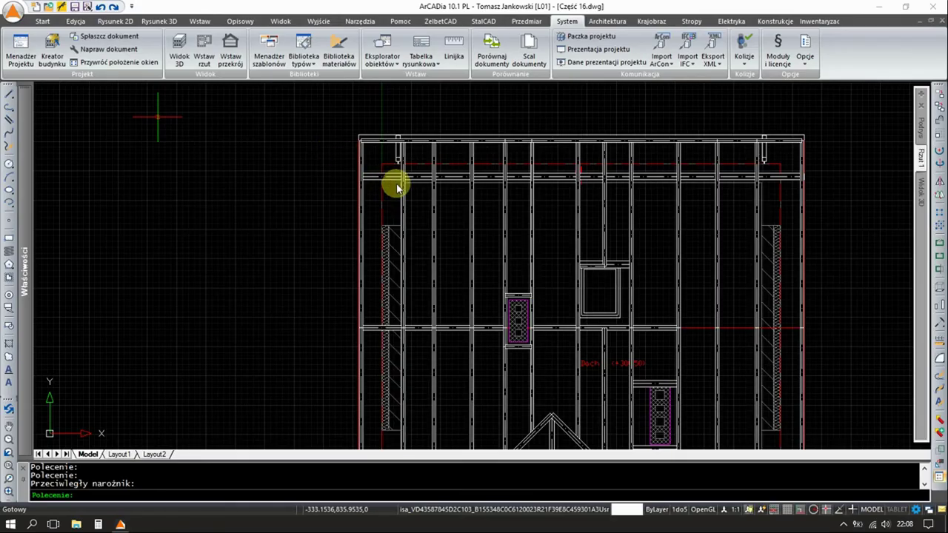
# Open Widok 3D and orbit down onto the roof to inspect the rafters around the roof window
pyautogui.click(396, 188)
pyautogui.scroll(3, 391, 215)
pyautogui.scroll(-1, 317, 185)
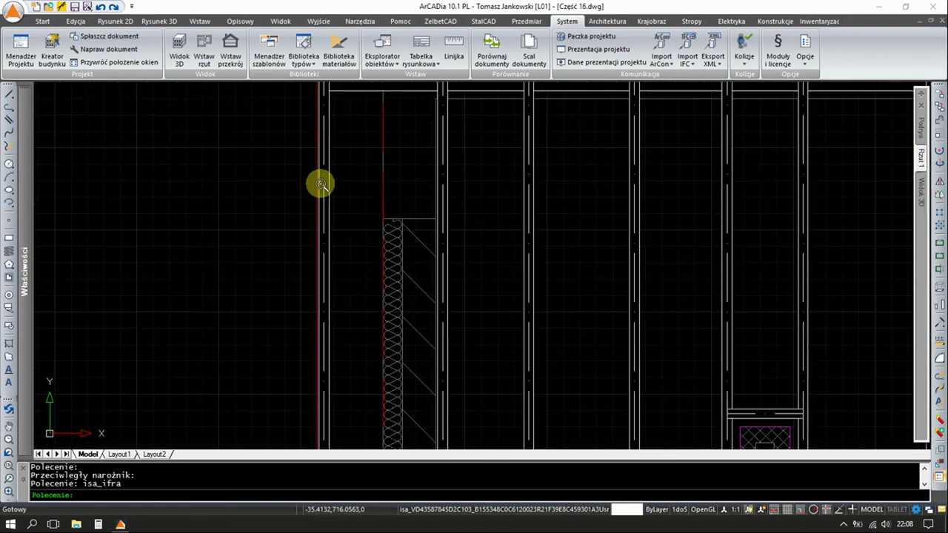
pyautogui.scroll(-3, 354, 203)
pyautogui.scroll(3, 571, 194)
pyautogui.scroll(-5, 533, 177)
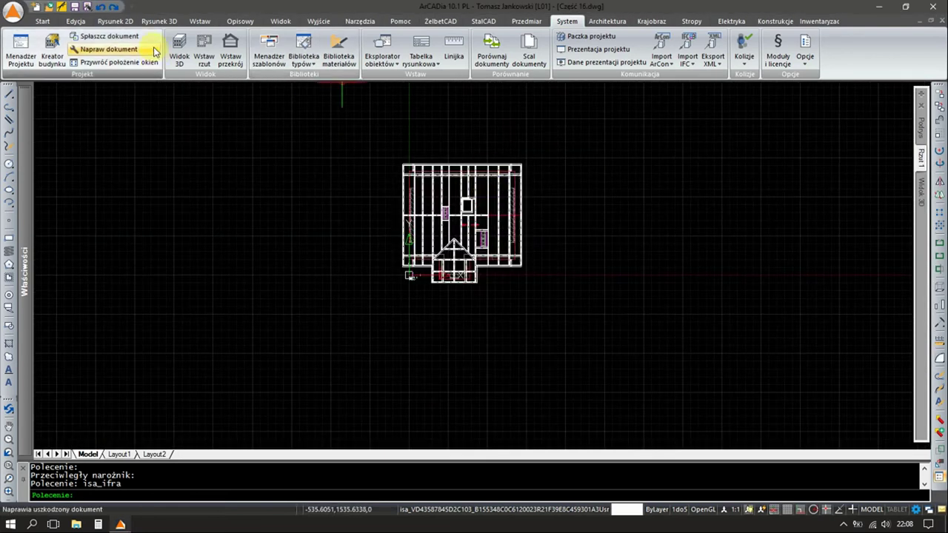
pyautogui.click(180, 54)
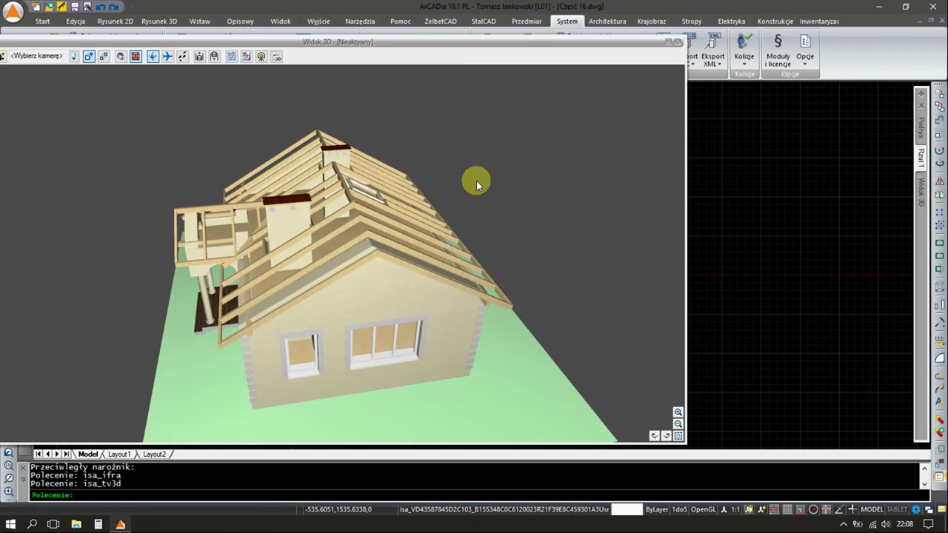
pyautogui.moveTo(375, 193)
pyautogui.mouseDown()
pyautogui.moveTo(311, 280)
pyautogui.moveTo(292, 328)
pyautogui.moveTo(313, 313)
pyautogui.moveTo(308, 328)
pyautogui.moveTo(342, 211)
pyautogui.moveTo(484, 276)
pyautogui.moveTo(465, 282)
pyautogui.moveTo(446, 259)
pyautogui.moveTo(478, 216)
pyautogui.moveTo(394, 198)
pyautogui.mouseUp()
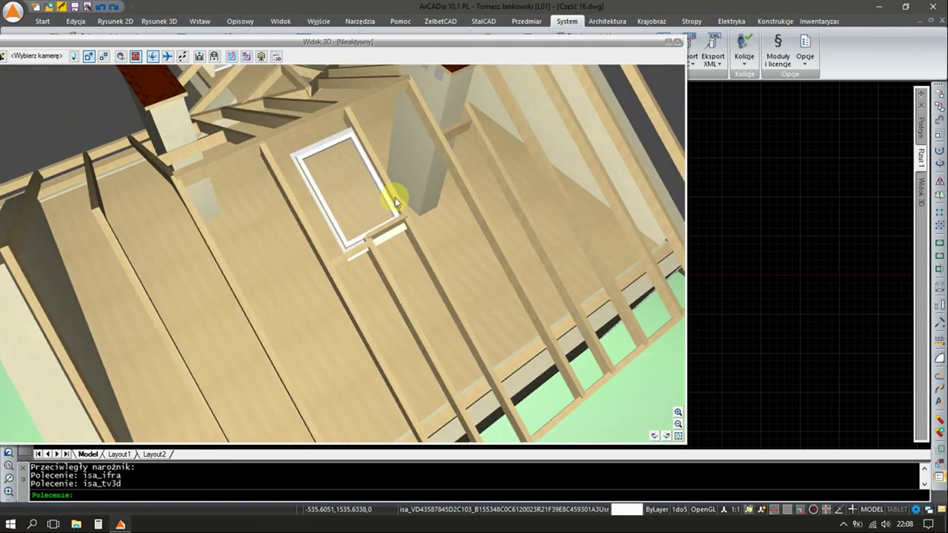
pyautogui.click(674, 42)
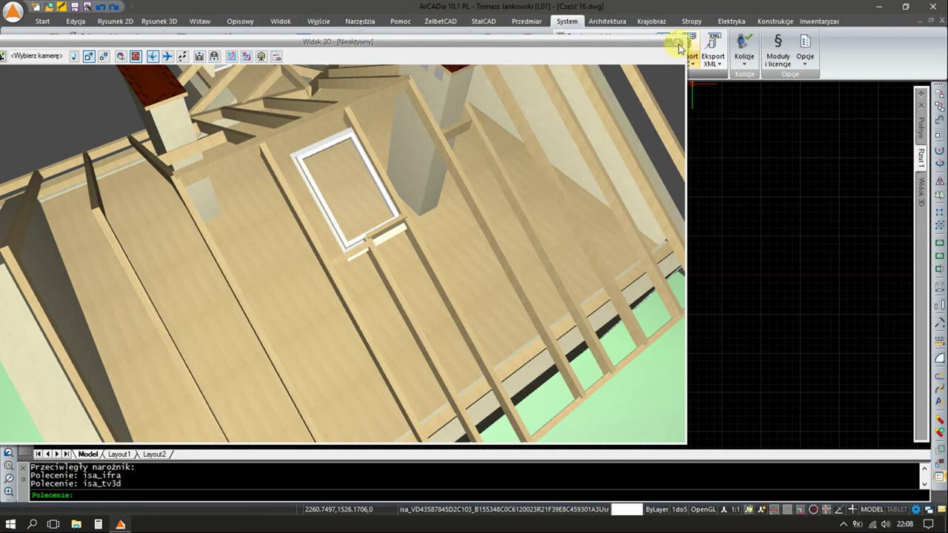
# Select the Więźba roof truss on the plan and export it to R3D3-Rama
pyautogui.scroll(5, 476, 212)
pyautogui.scroll(4, 454, 158)
pyautogui.click(446, 134)
pyautogui.click(418, 175)
pyautogui.scroll(-5, 418, 172)
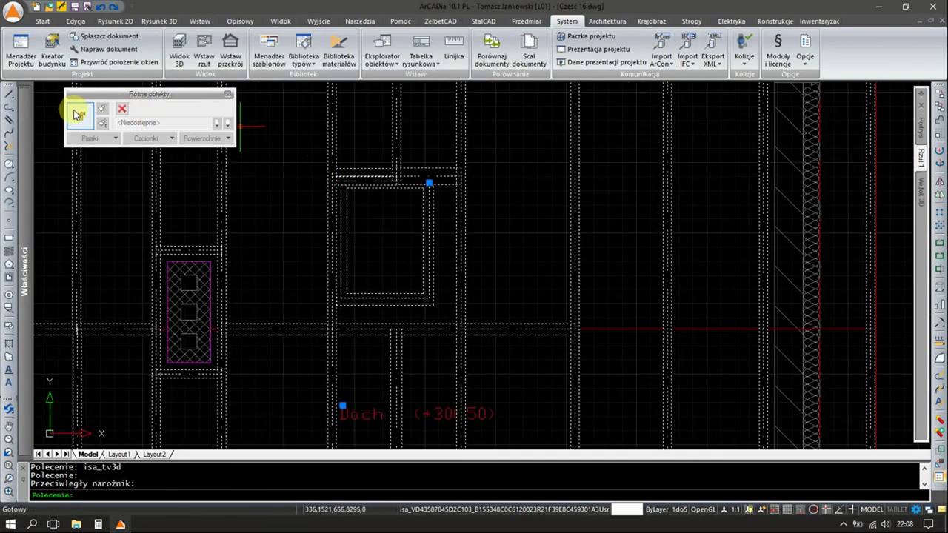
pyautogui.scroll(-2, 345, 158)
pyautogui.press('Escape')
pyautogui.click(343, 319)
pyautogui.click(122, 110)
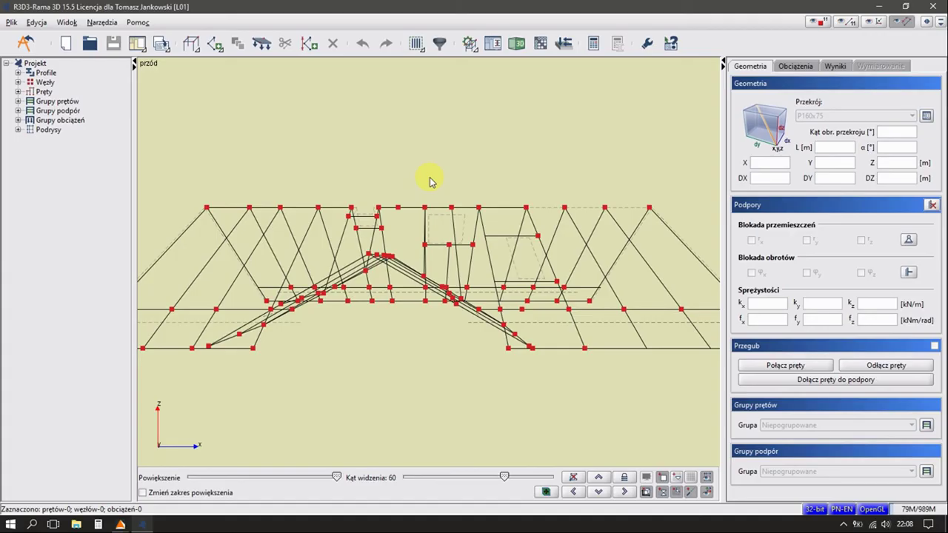
pyautogui.moveTo(436, 187); pyautogui.dragTo(454, 278, button='middle')
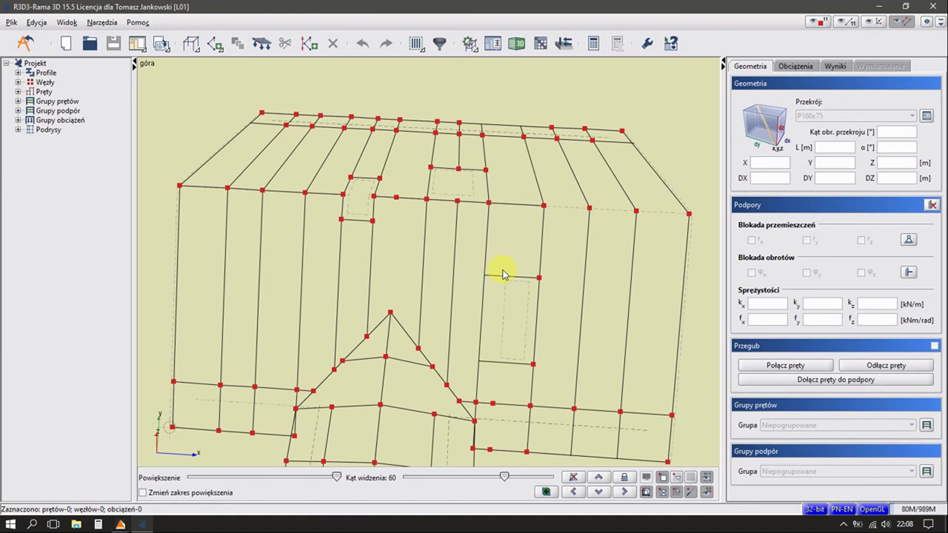
pyautogui.click(499, 280)
pyautogui.click(453, 230)
pyautogui.click(467, 177)
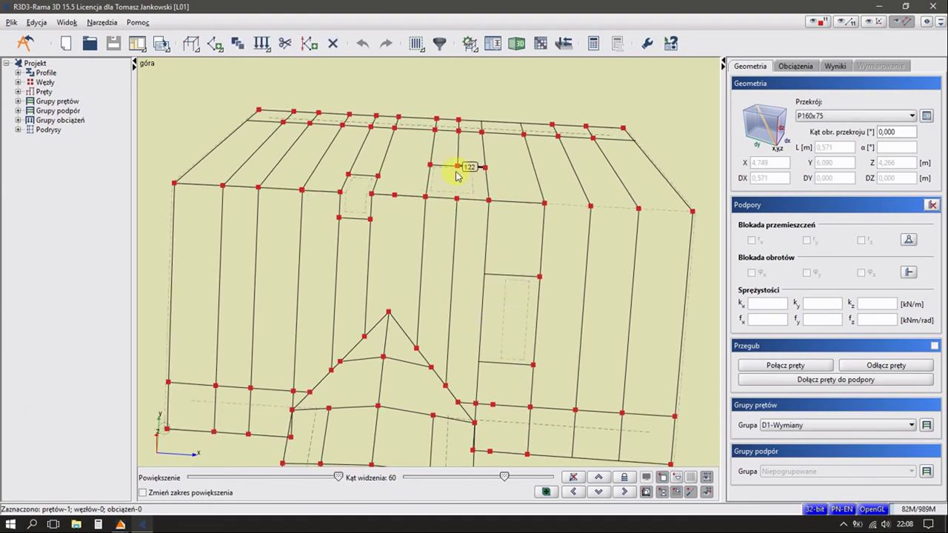
pyautogui.click(436, 185)
pyautogui.moveTo(436, 186)
pyautogui.mouseDown(button='middle')
pyautogui.moveTo(507, 185)
pyautogui.moveTo(461, 211)
pyautogui.moveTo(400, 228)
pyautogui.mouseUp(button='middle')
pyautogui.click(406, 236)
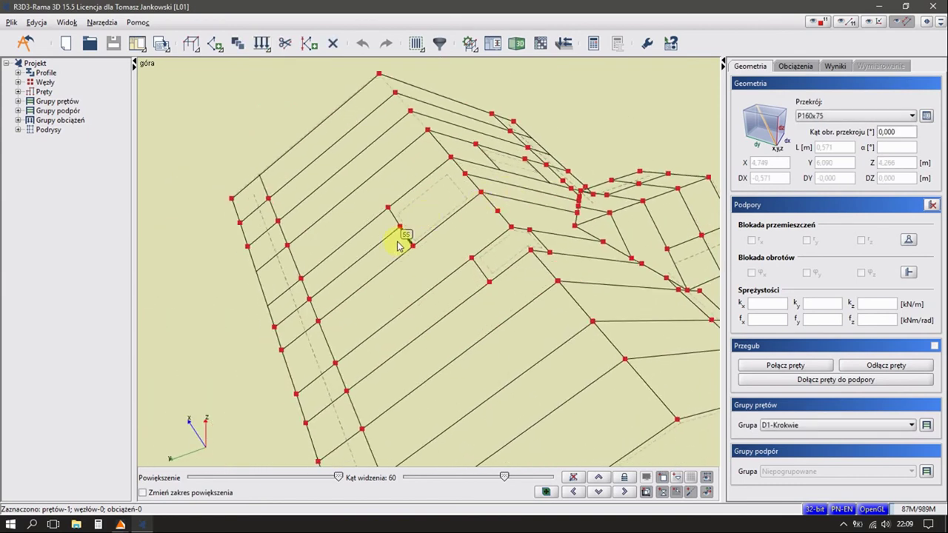
pyautogui.keyDown('ctrl'); pyautogui.click(394, 216); pyautogui.keyUp('ctrl')
pyautogui.keyDown('ctrl'); pyautogui.click(422, 237); pyautogui.keyUp('ctrl')
pyautogui.click(406, 232)
pyautogui.click(400, 220)
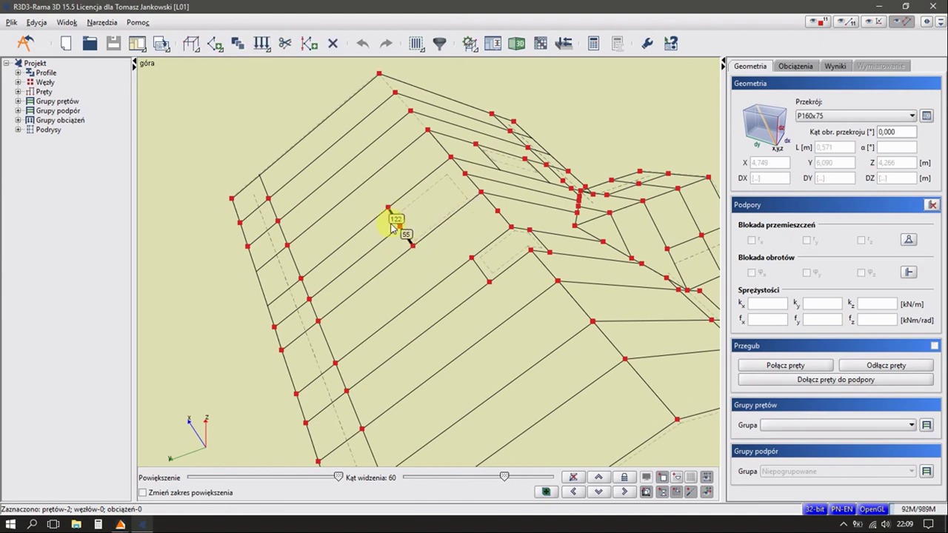
pyautogui.press('Escape')
pyautogui.moveTo(437, 264)
pyautogui.mouseDown(button='middle')
pyautogui.moveTo(352, 265)
pyautogui.moveTo(369, 250)
pyautogui.mouseUp(button='middle')
# Lengthen the short bar beside the front gable by 0.15 m using Wydłuż elementy
pyautogui.rightClick(433, 306)
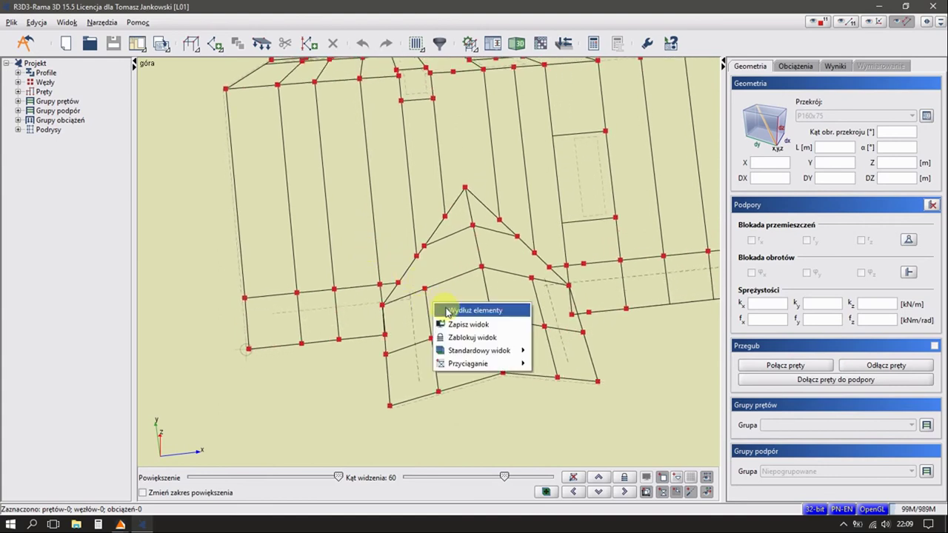
pyautogui.click(446, 309)
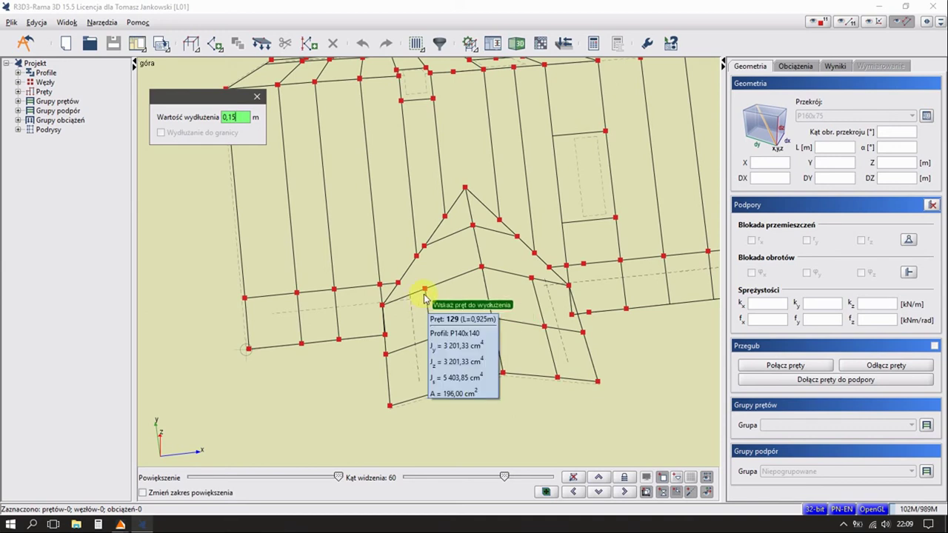
pyautogui.click(425, 298)
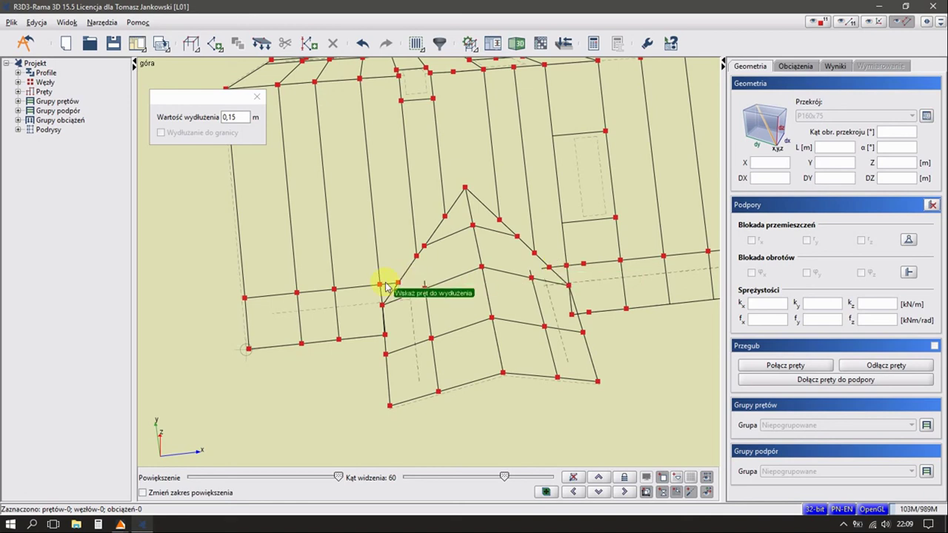
pyautogui.press('Down')
pyautogui.press('Down')
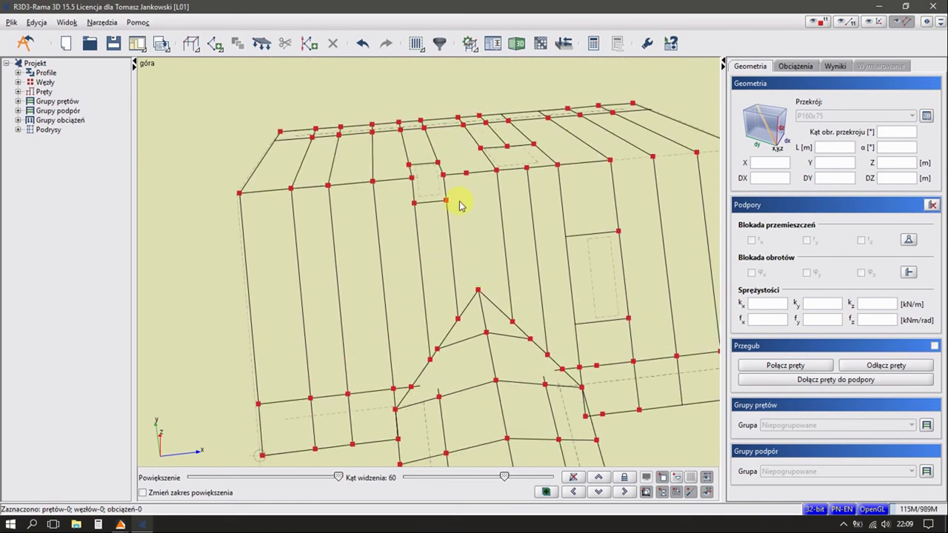
# Turn the view frontal and set Kąt widzenia to 0 to remove perspective
pyautogui.press('Down')
pyautogui.moveTo(503, 477); pyautogui.dragTo(402, 476)
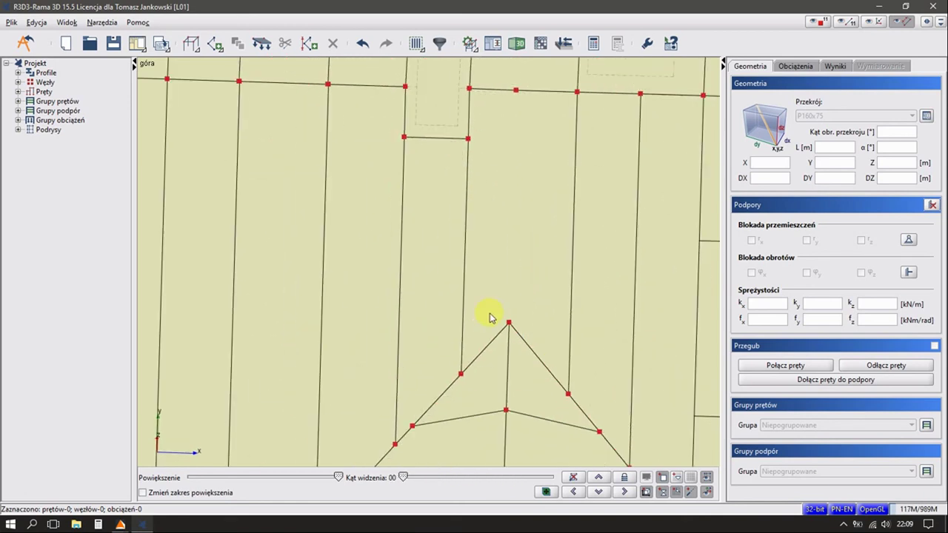
pyautogui.scroll(2, 487, 326)
# Give trimmer bars 90, 92, 55 and 122 section P160x75 and group D1-Wymiany
pyautogui.click(377, 263)
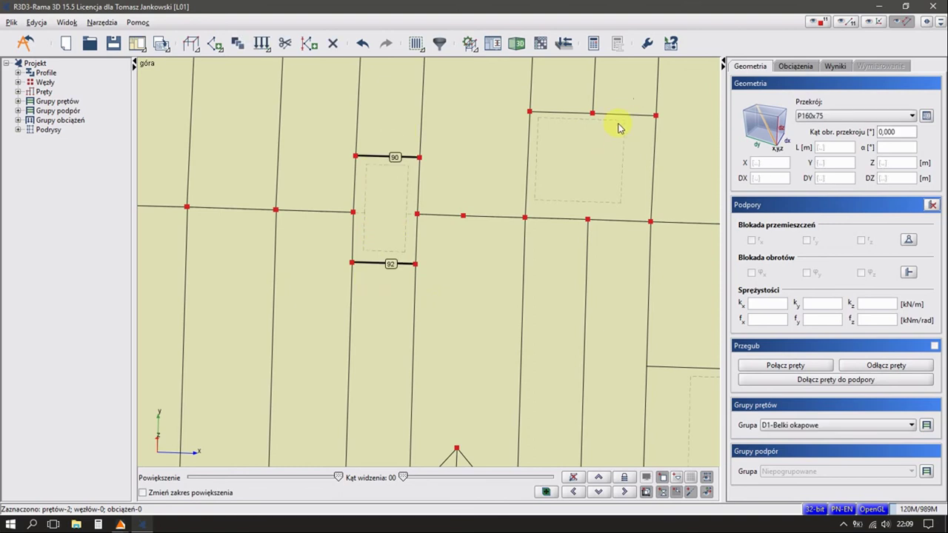
pyautogui.click(859, 116)
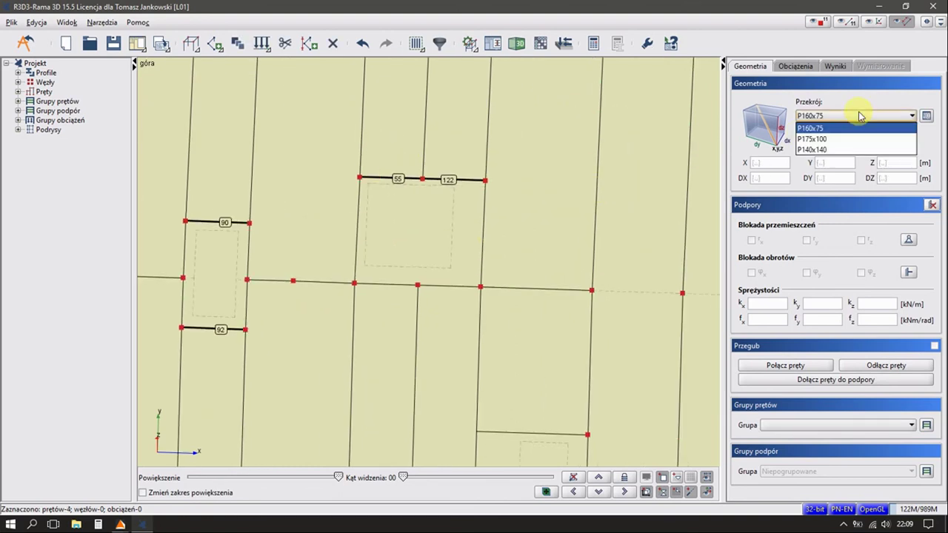
pyautogui.click(848, 128)
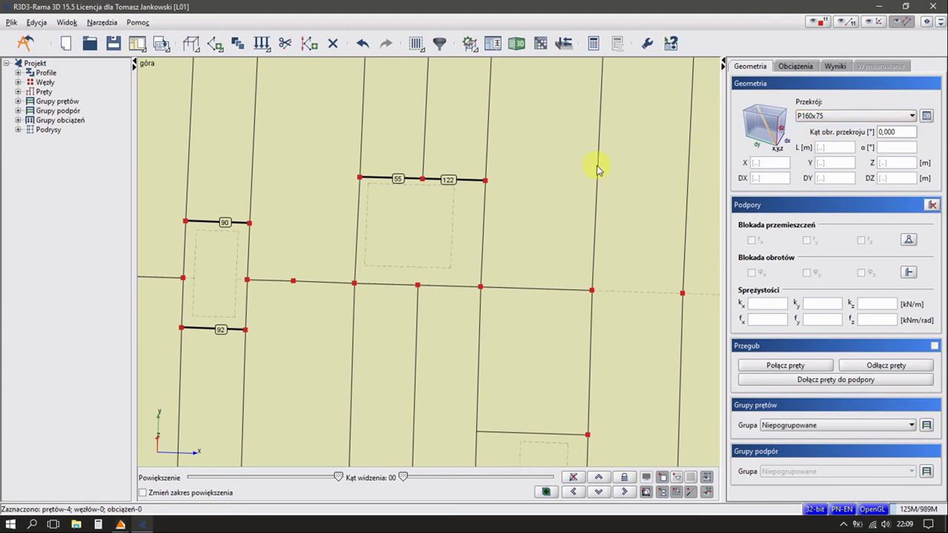
pyautogui.click(831, 426)
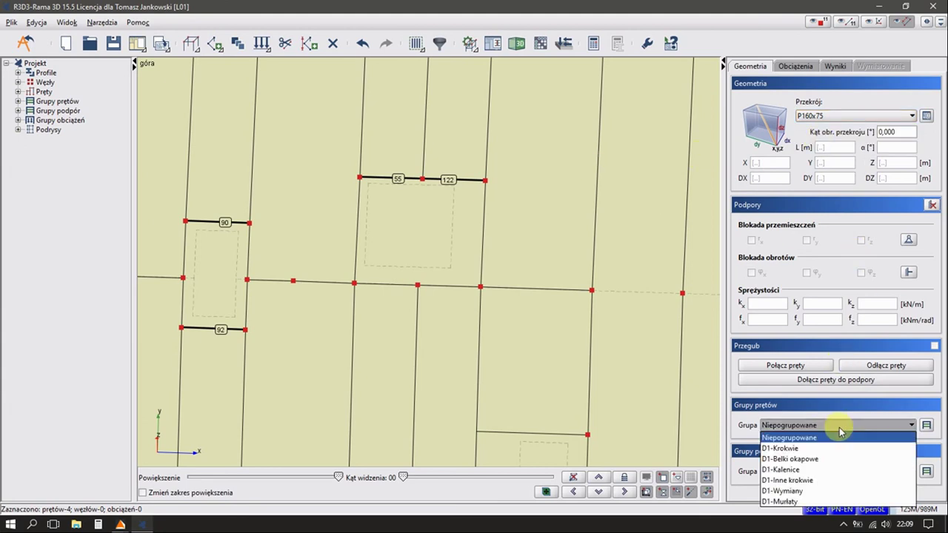
pyautogui.click(803, 492)
# Select bars 93 and 94 together with their shared node
pyautogui.scroll(-1, 390, 216)
pyautogui.scroll(-2, 402, 218)
pyautogui.scroll(-1, 413, 212)
pyautogui.scroll(-2, 482, 321)
pyautogui.click(475, 299)
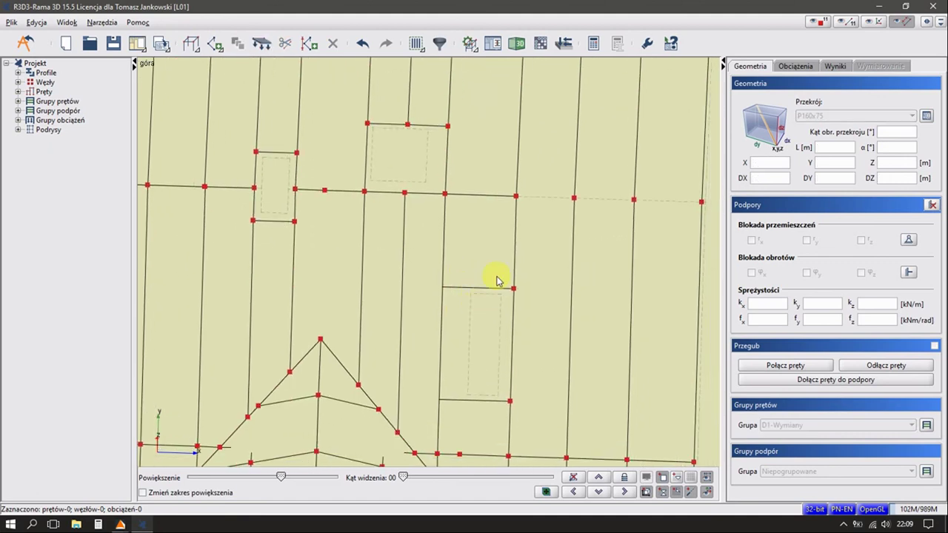
pyautogui.moveTo(476, 438); pyautogui.dragTo(476, 438)
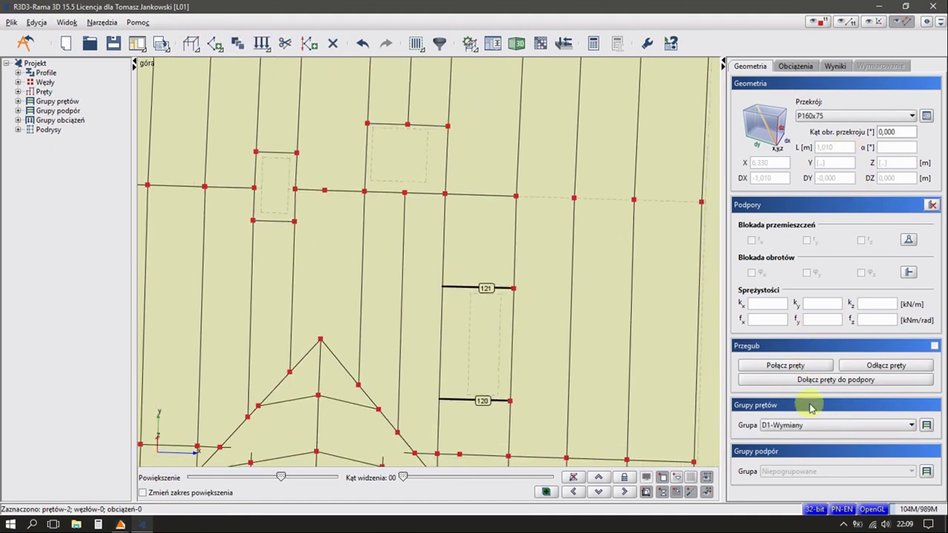
pyautogui.click(459, 301)
pyautogui.moveTo(449, 307); pyautogui.dragTo(476, 288, button='middle')
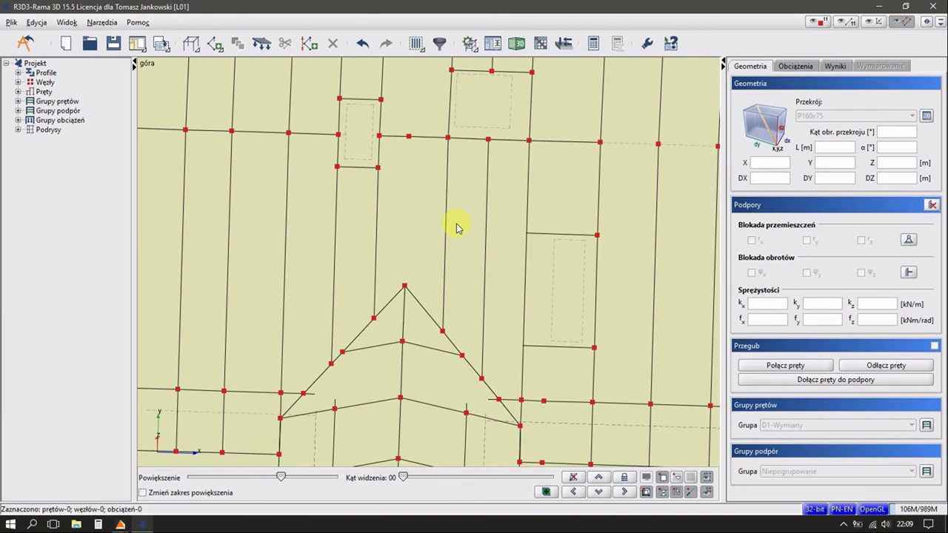
pyautogui.scroll(-2, 456, 228)
pyautogui.moveTo(450, 205); pyautogui.dragTo(406, 250, button='middle')
pyautogui.moveTo(418, 248); pyautogui.dragTo(387, 268)
pyautogui.rightClick(390, 275)
# Merge bars 93 and 94 into bar 145 and delete the rafter above the small gable peak
pyautogui.click(404, 242)
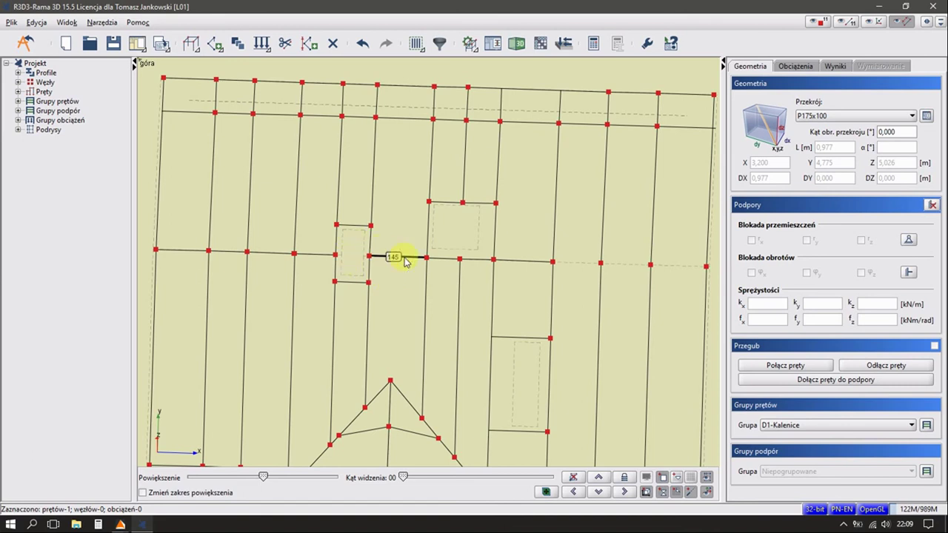
pyautogui.moveTo(405, 262); pyautogui.dragTo(395, 258, button='middle')
pyautogui.click(367, 327)
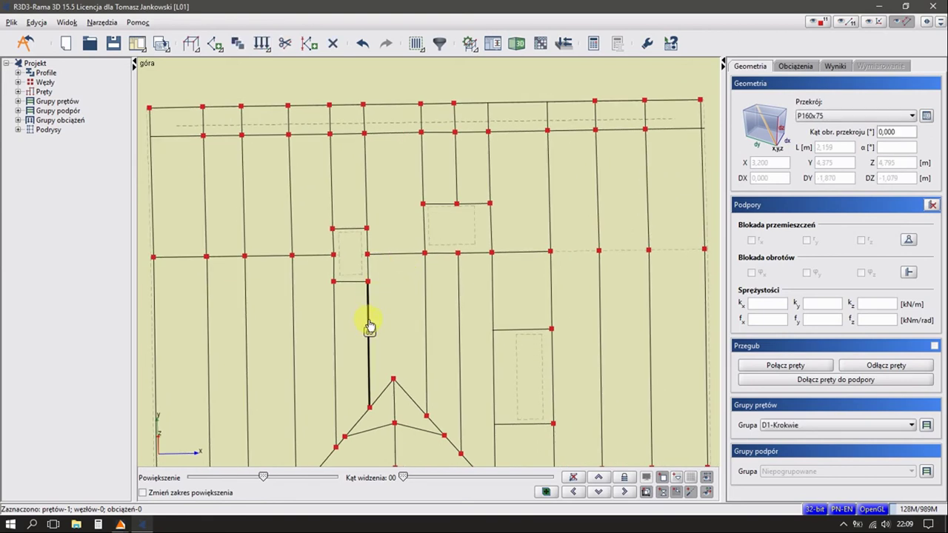
pyautogui.press('Delete')
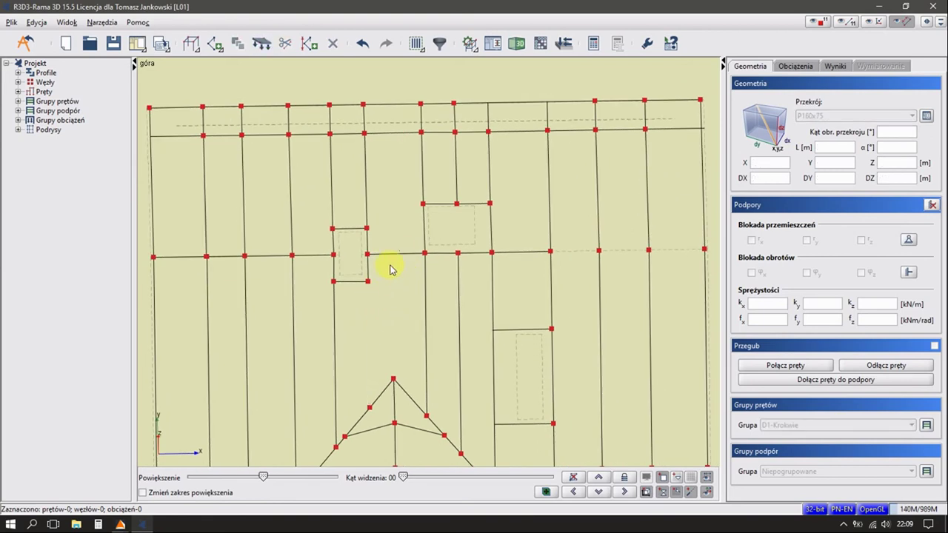
# Delete ridge-group bar 144 and return to a straight top view
pyautogui.click(390, 270)
pyautogui.click(376, 239)
pyautogui.click(393, 254)
pyautogui.press('Delete')
pyautogui.click(572, 478)
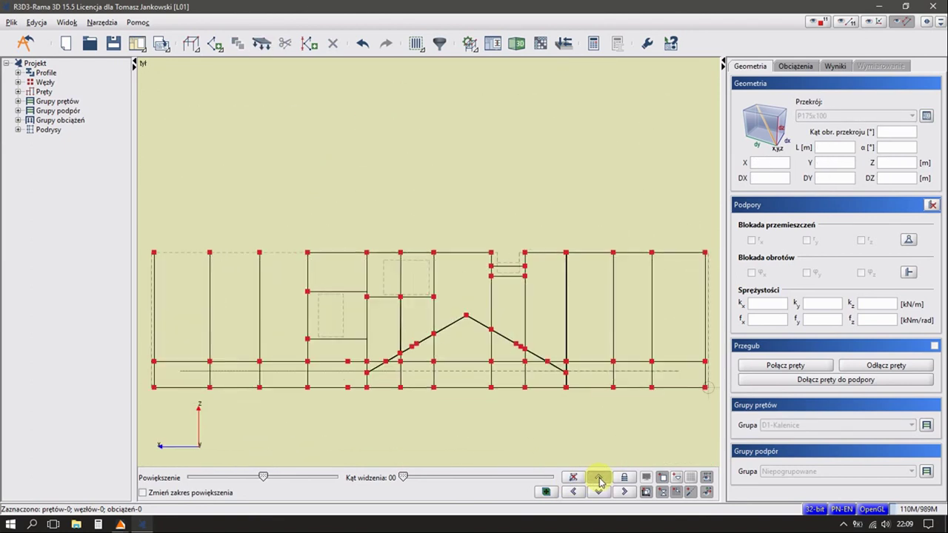
pyautogui.scroll(-1, 366, 229)
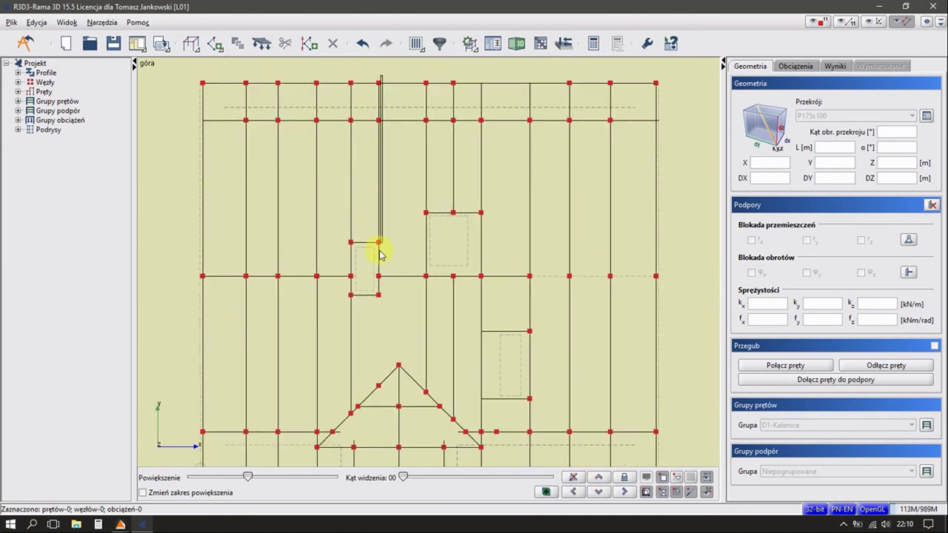
# Shift the nodes of the vertical bar chain by the opening by 0,08 with Przesuń zaznaczone węzły
pyautogui.click(372, 328)
pyautogui.rightClick(374, 326)
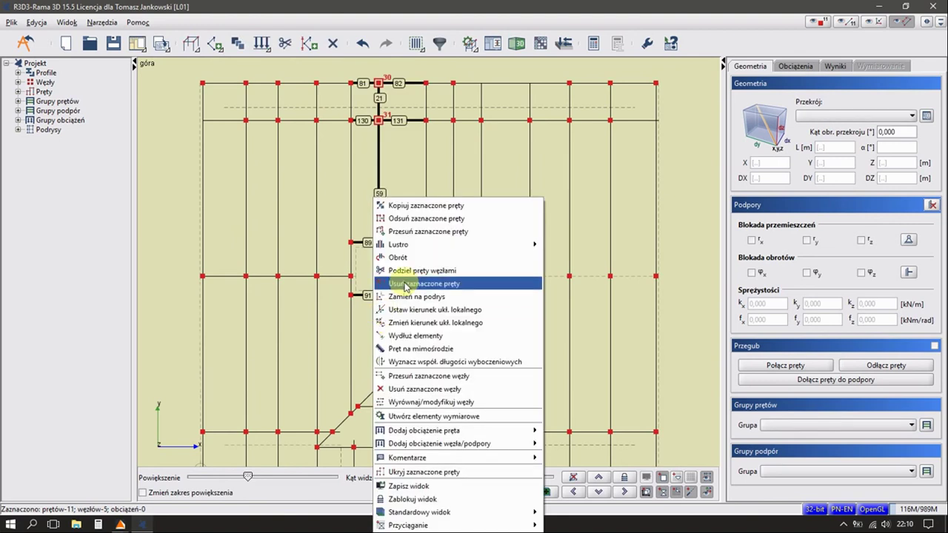
pyautogui.click(422, 375)
pyautogui.click(379, 83)
pyautogui.write('0,08')
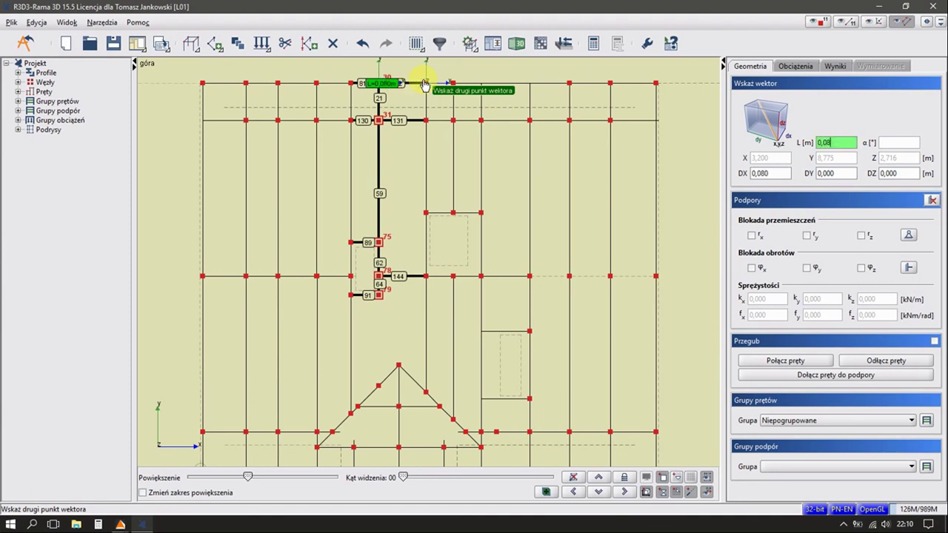
pyautogui.press('Return')
pyautogui.click(412, 155)
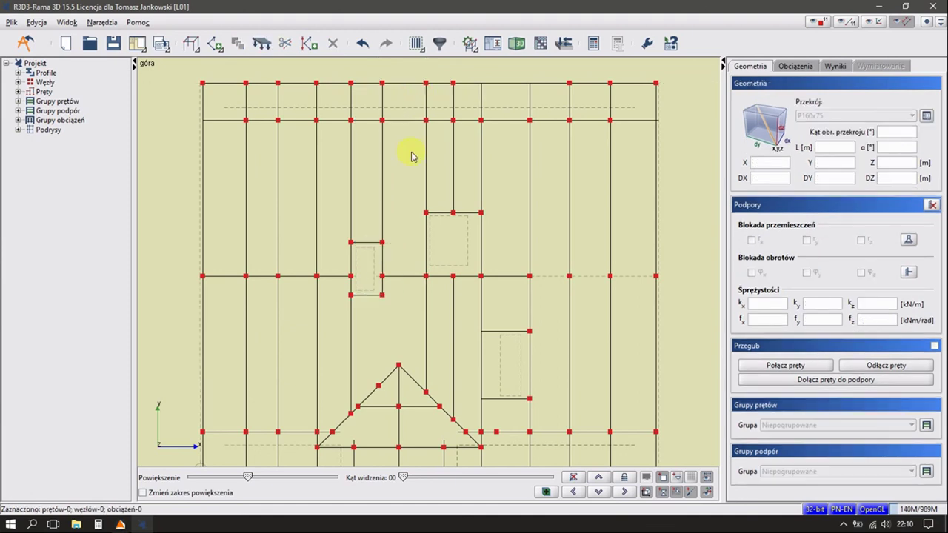
# Delete the two short members at the dormer truss apex with Usuń zaznaczone pręty
pyautogui.moveTo(403, 317); pyautogui.dragTo(416, 280, button='middle')
pyautogui.click(394, 348)
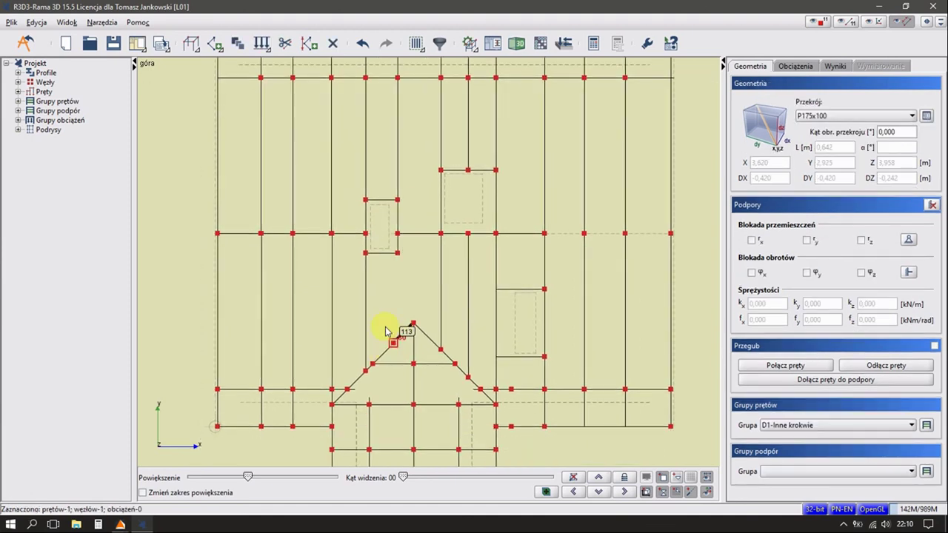
pyautogui.rightClick(386, 335)
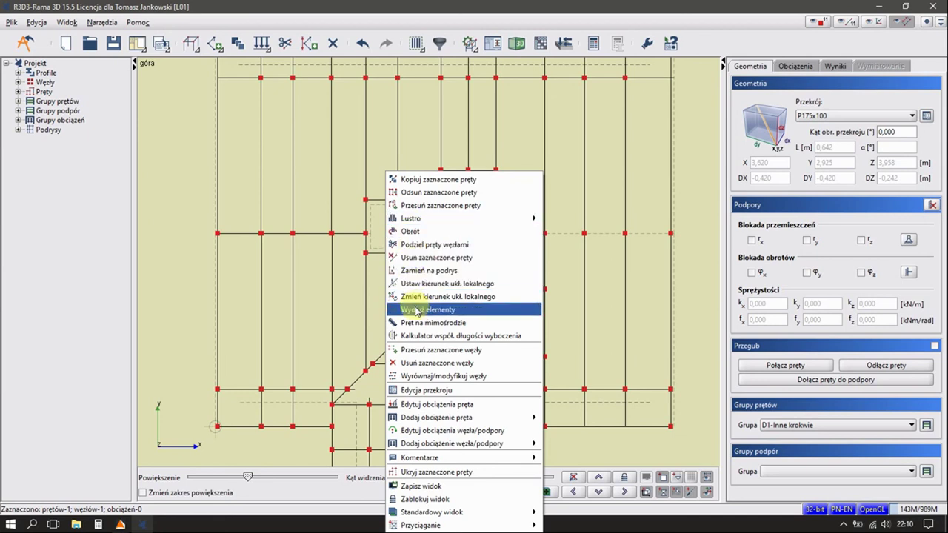
pyautogui.click(395, 343)
pyautogui.keyDown('ctrl'); pyautogui.click(380, 355); pyautogui.keyUp('ctrl')
pyautogui.rightClick(390, 314)
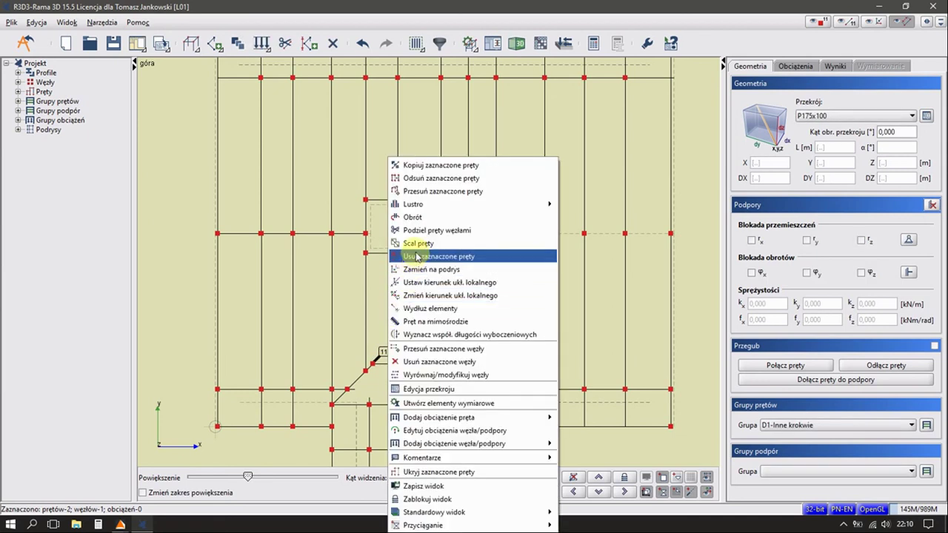
pyautogui.click(391, 257)
pyautogui.scroll(2, 387, 353)
pyautogui.moveTo(387, 333); pyautogui.dragTo(390, 296, button='middle')
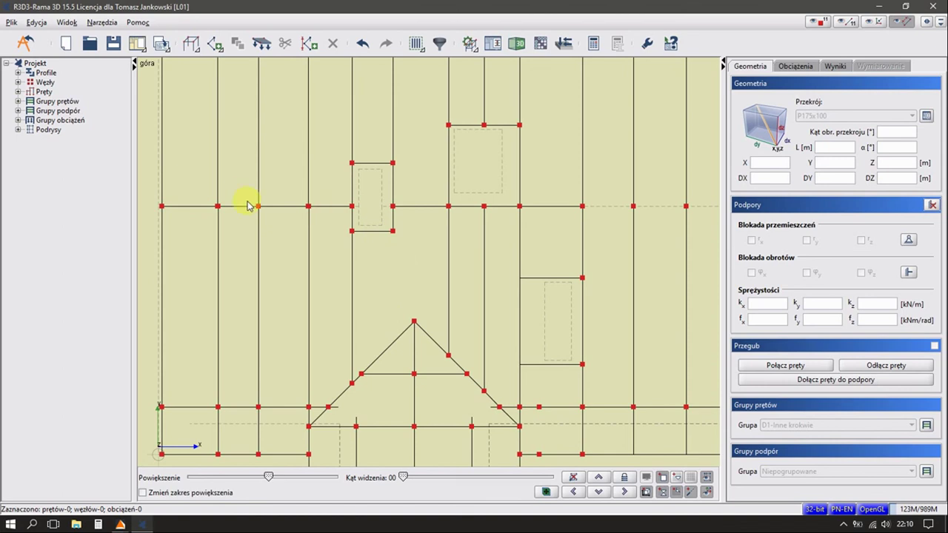
# Draw a horizontal bar from the dormer apex to the neighbouring rafter, leaving the rafter undivided (Nie)
pyautogui.click(212, 44)
pyautogui.click(413, 322)
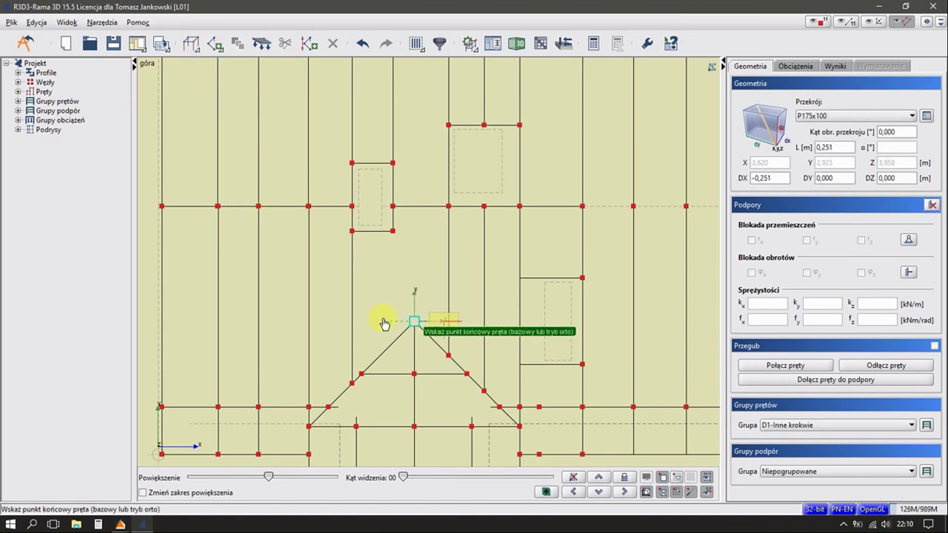
pyautogui.click(351, 323)
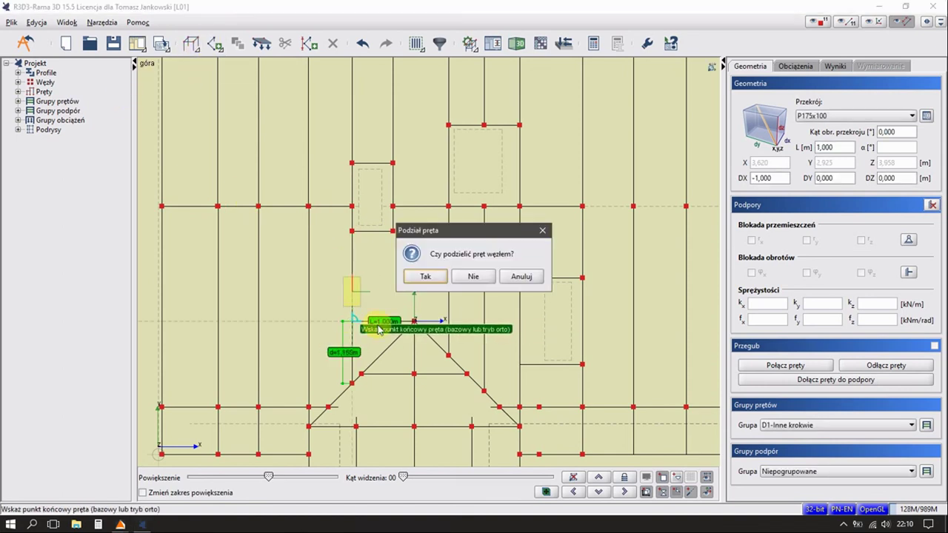
pyautogui.click(486, 276)
pyautogui.press('Escape')
# Draw a vertical bar from member 64's bottom node down onto the new horizontal bar, splitting it
pyautogui.click(394, 217)
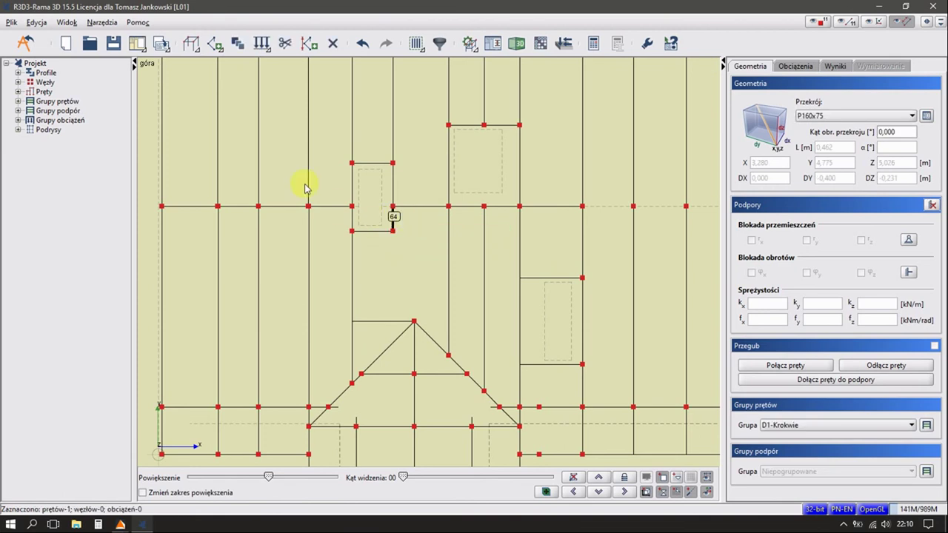
pyautogui.click(213, 44)
pyautogui.click(392, 230)
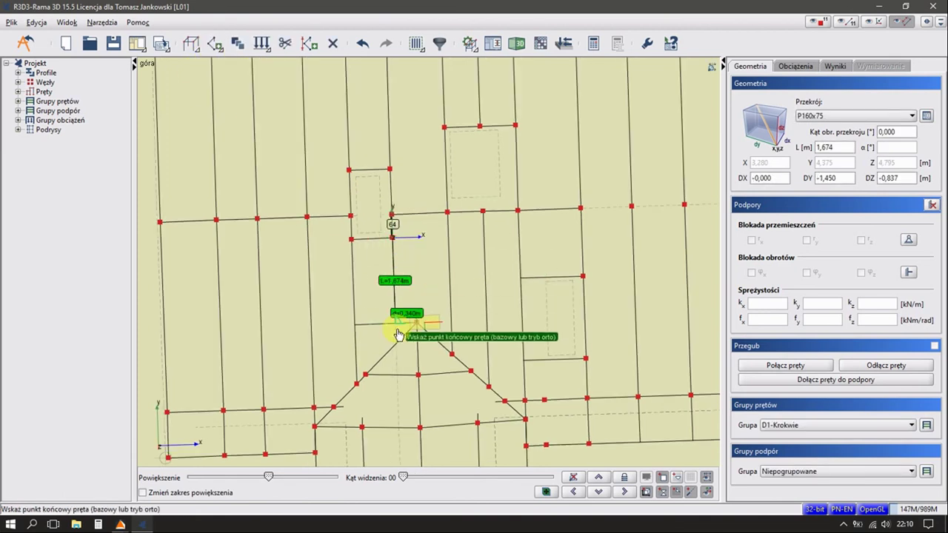
pyautogui.click(394, 326)
pyautogui.press('Return')
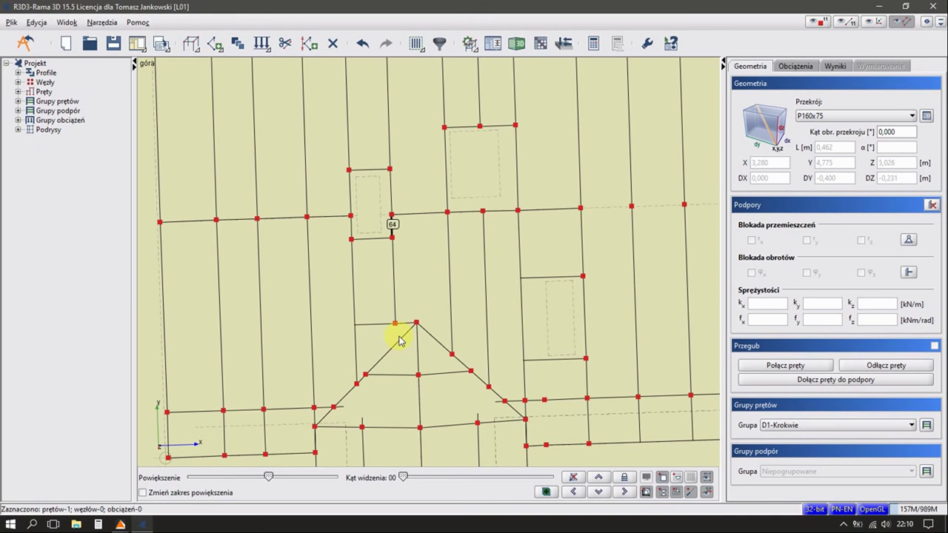
pyautogui.click(386, 298)
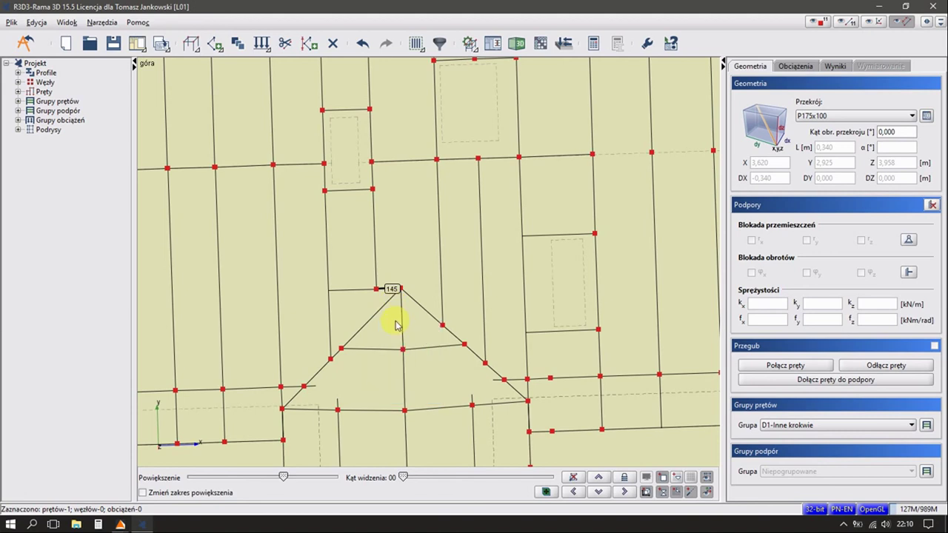
# Split the dormer's left diagonal at 0.34 m (40%) of its horizontal projection dx
pyautogui.moveTo(393, 309); pyautogui.dragTo(393, 286, button='middle')
pyautogui.click(376, 296)
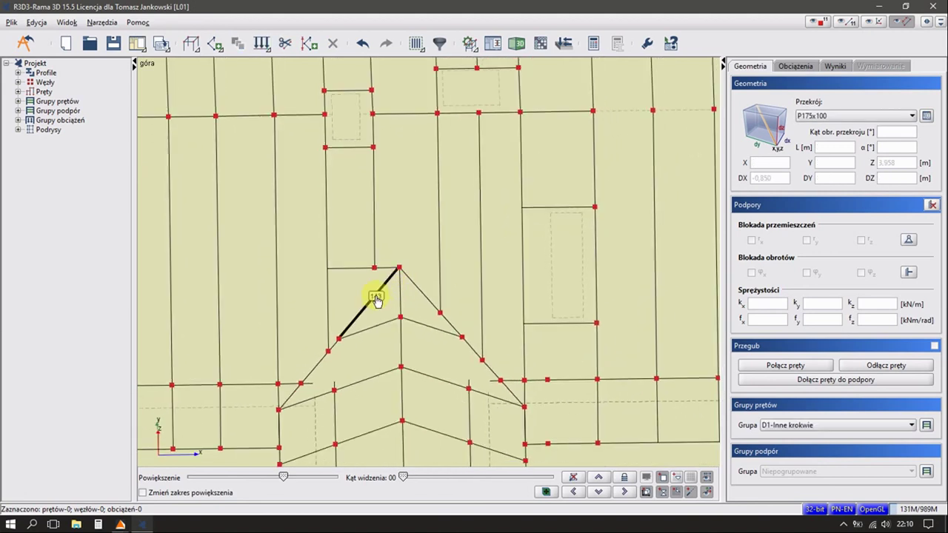
pyautogui.click(293, 46)
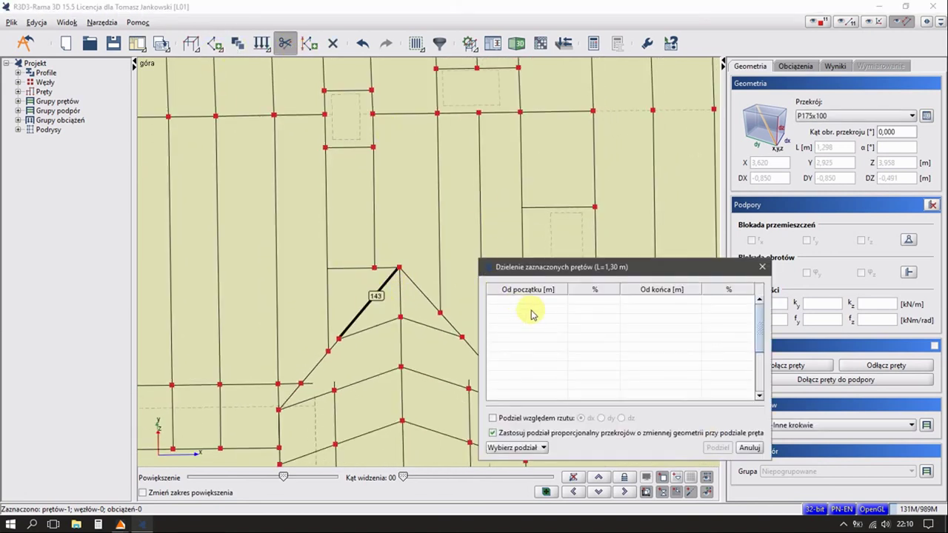
pyautogui.click(522, 419)
pyautogui.write('0.34')
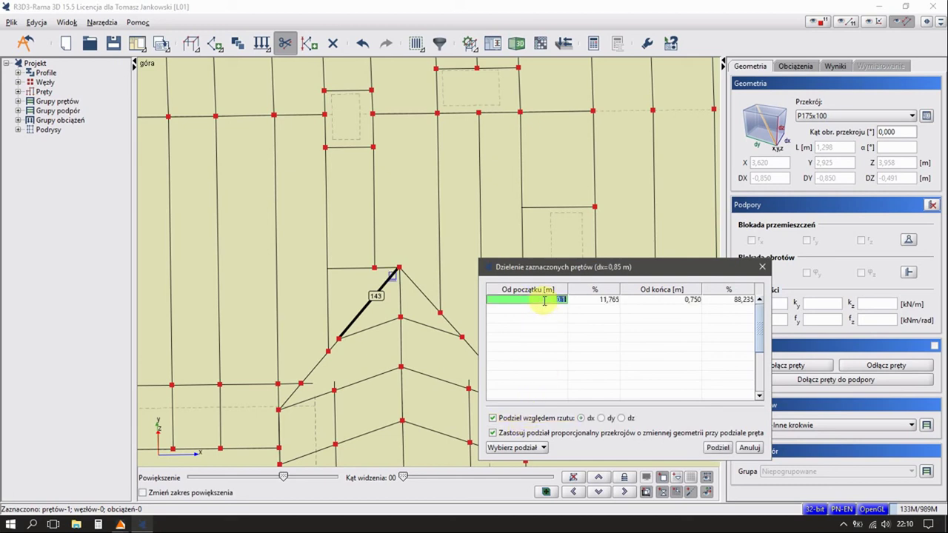
pyautogui.click(722, 450)
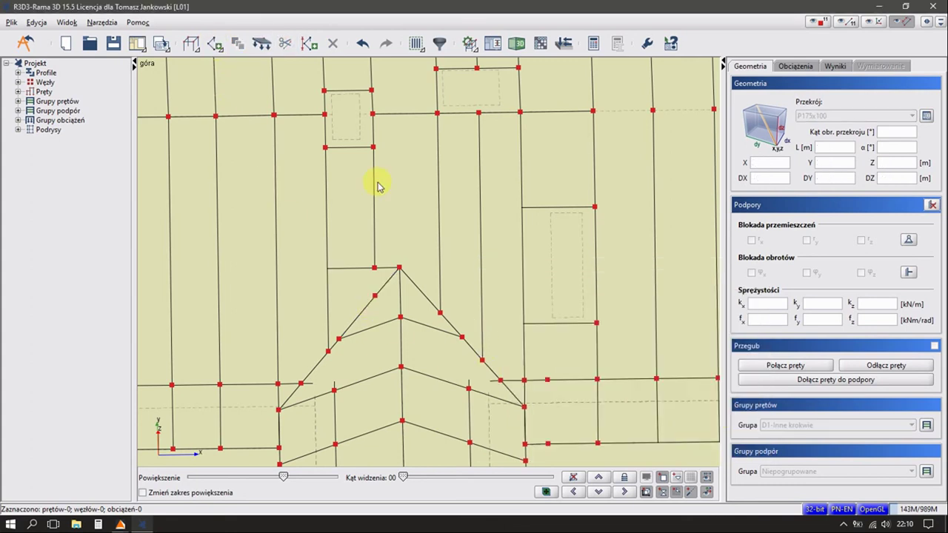
# Begin a new bar at the apex-level node below the vertical bar
pyautogui.click(374, 211)
pyautogui.click(214, 43)
pyautogui.click(248, 66)
pyautogui.click(374, 268)
# Delete bar 145
pyautogui.click(388, 273)
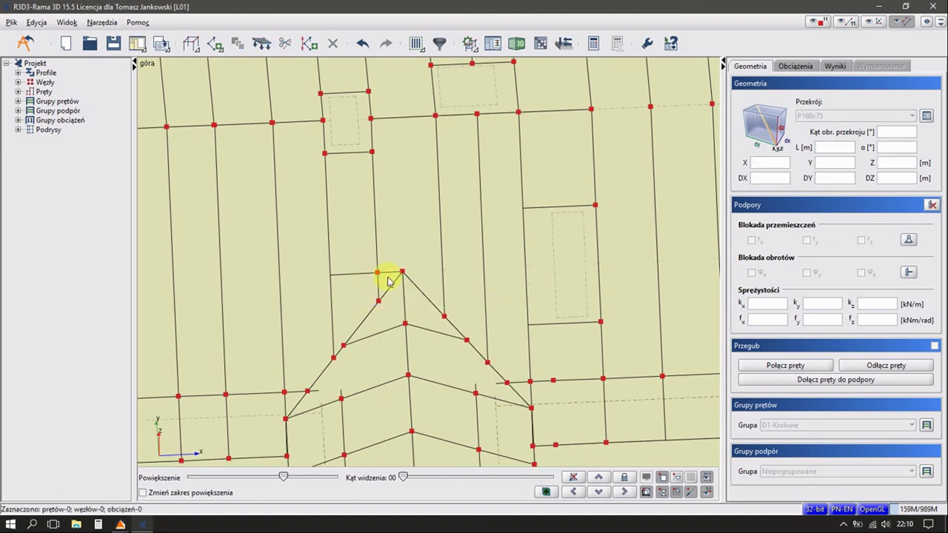
pyautogui.click(351, 281)
pyautogui.press('Delete')
# Draw a new bar from the dormer apex to the right rafter in group D1-Wymiany
pyautogui.click(214, 43)
pyautogui.click(248, 66)
pyautogui.click(402, 272)
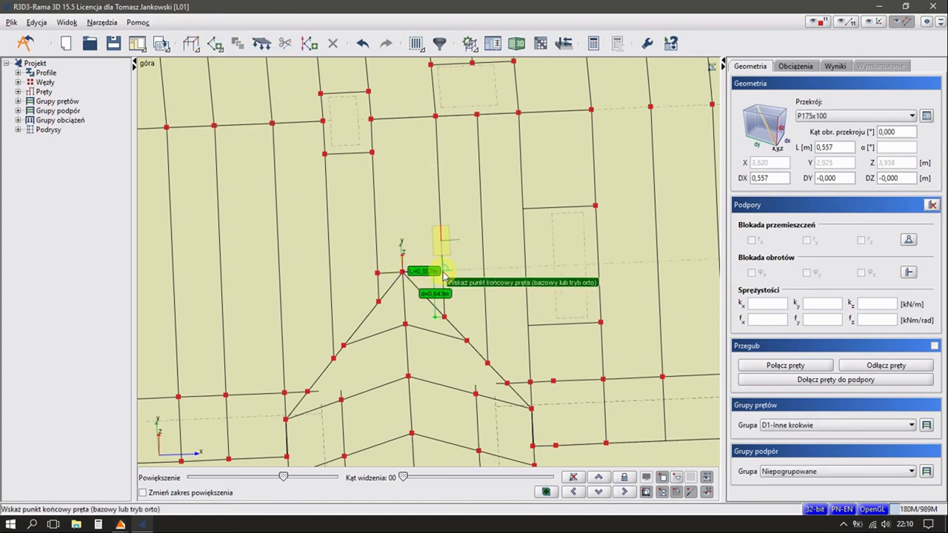
pyautogui.click(443, 273)
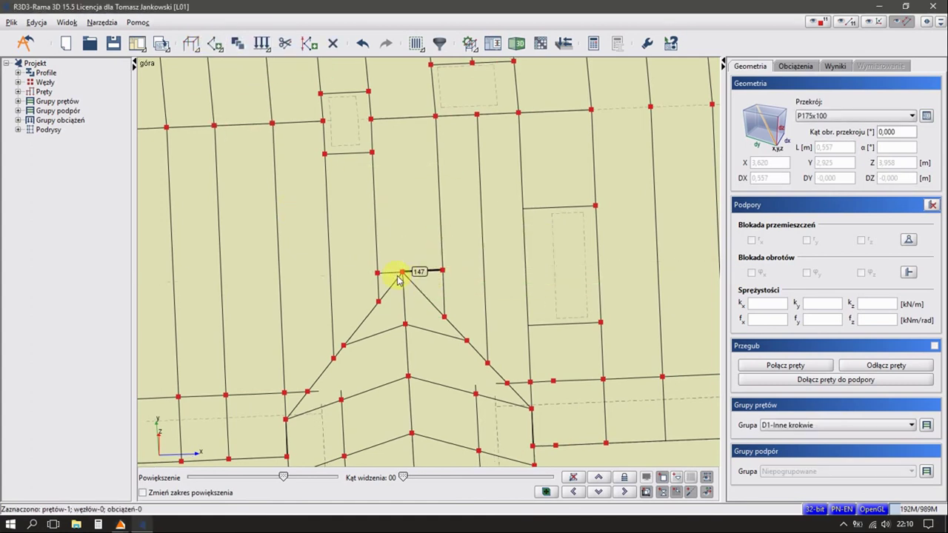
pyautogui.click(844, 425)
pyautogui.click(830, 425)
pyautogui.click(835, 425)
pyautogui.click(787, 491)
pyautogui.click(423, 281)
pyautogui.moveTo(422, 282)
pyautogui.mouseDown(button='middle')
pyautogui.moveTo(428, 257)
pyautogui.moveTo(407, 274)
pyautogui.moveTo(376, 255)
pyautogui.moveTo(395, 251)
pyautogui.mouseUp(button='middle')
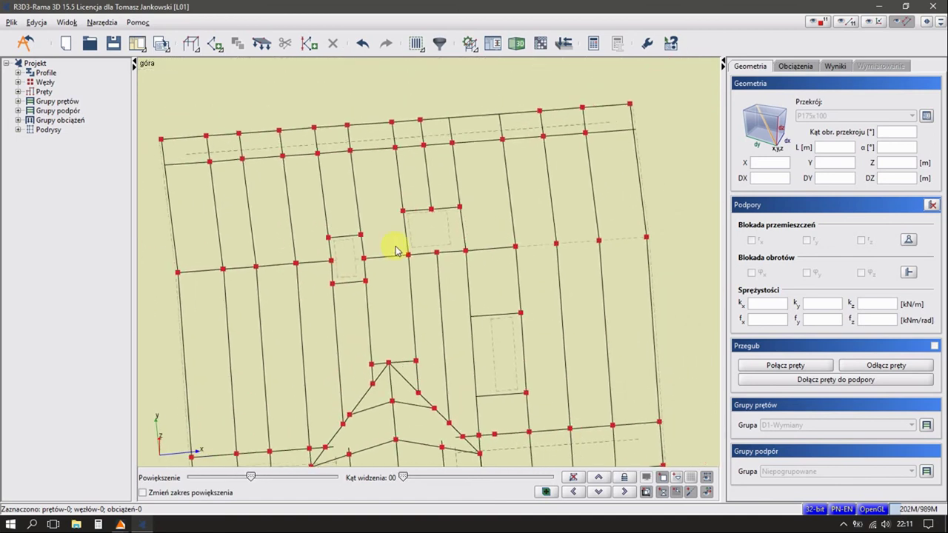
# Add a D1-Kalenice ridge bar from the end of bar 102 to the next node on the right
pyautogui.click(483, 264)
pyautogui.click(189, 41)
pyautogui.click(248, 67)
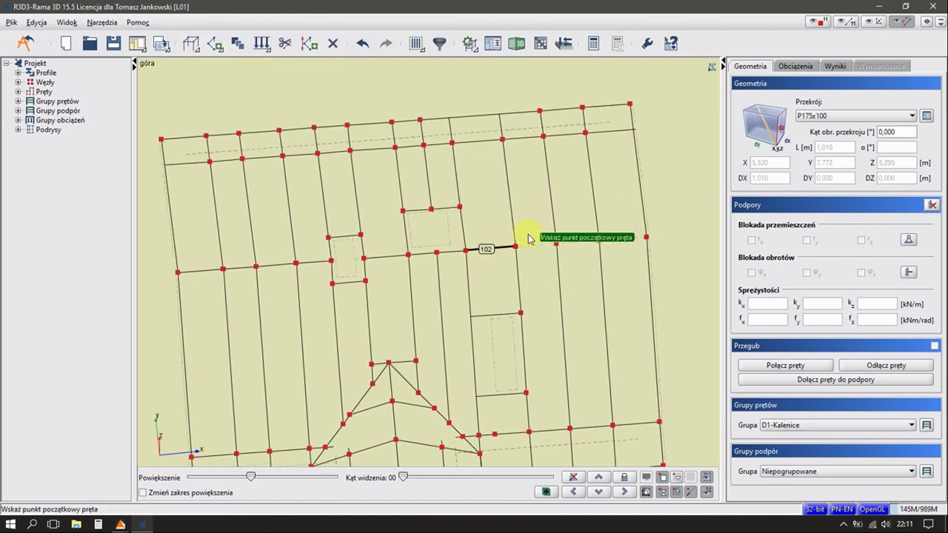
pyautogui.click(515, 245)
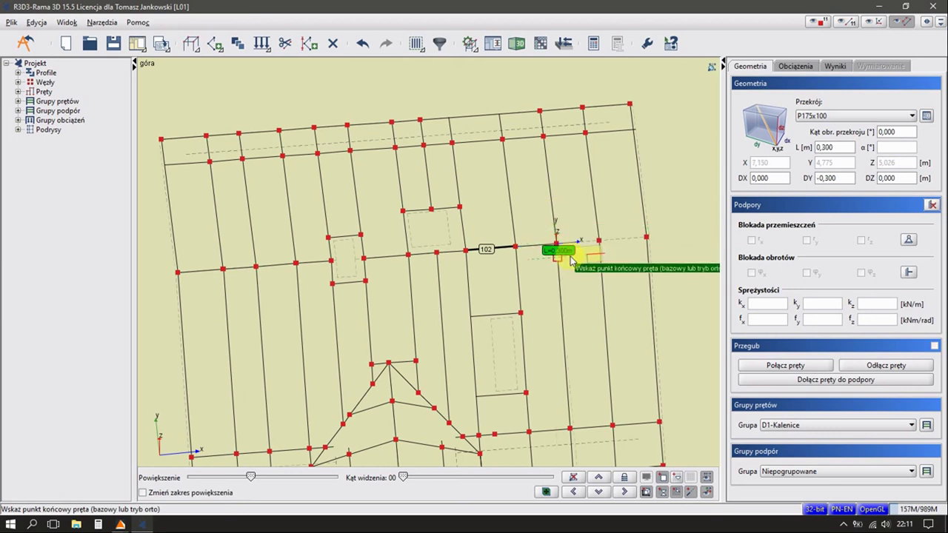
pyautogui.click(598, 241)
pyautogui.press('Escape')
pyautogui.moveTo(402, 258)
pyautogui.mouseDown(button='middle')
pyautogui.moveTo(370, 258)
pyautogui.moveTo(394, 239)
pyautogui.moveTo(419, 257)
pyautogui.moveTo(421, 249)
pyautogui.moveTo(421, 277)
pyautogui.moveTo(408, 220)
pyautogui.moveTo(383, 232)
pyautogui.moveTo(404, 227)
pyautogui.moveTo(224, 127)
pyautogui.mouseUp(button='middle')
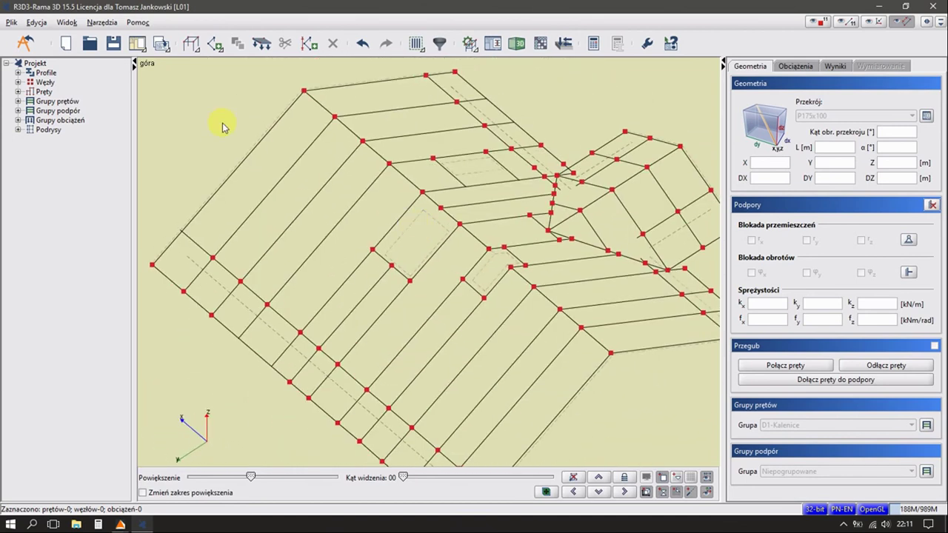
# In ArCADia, inspect the roof frame in 3D, orbiting to a front view of the house and dormer framing
pyautogui.click(28, 43)
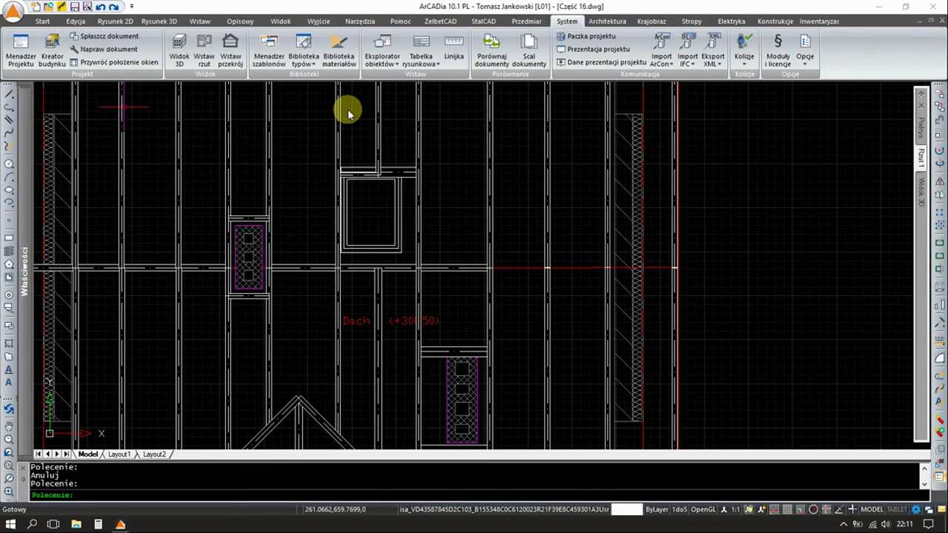
pyautogui.scroll(-5, 328, 211)
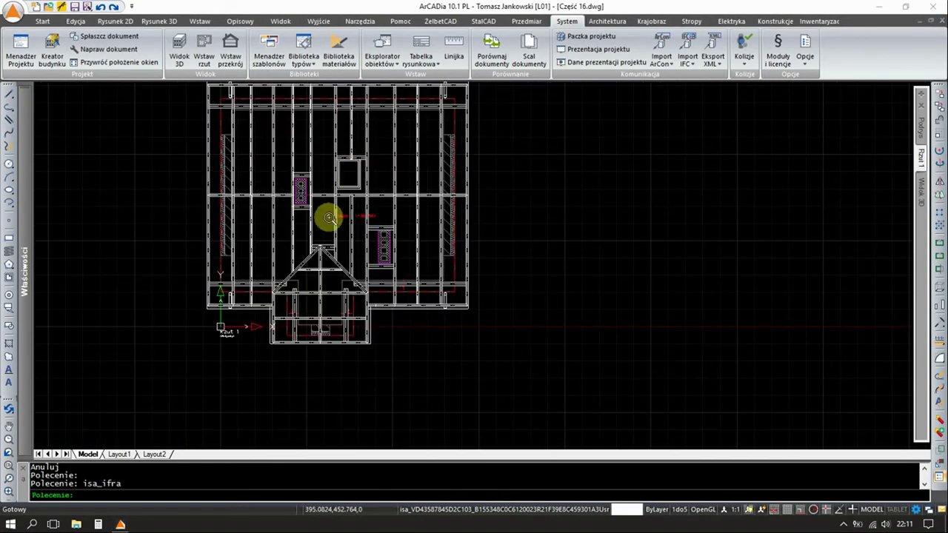
pyautogui.scroll(5, 336, 258)
pyautogui.scroll(2, 314, 239)
pyautogui.scroll(-1, 302, 211)
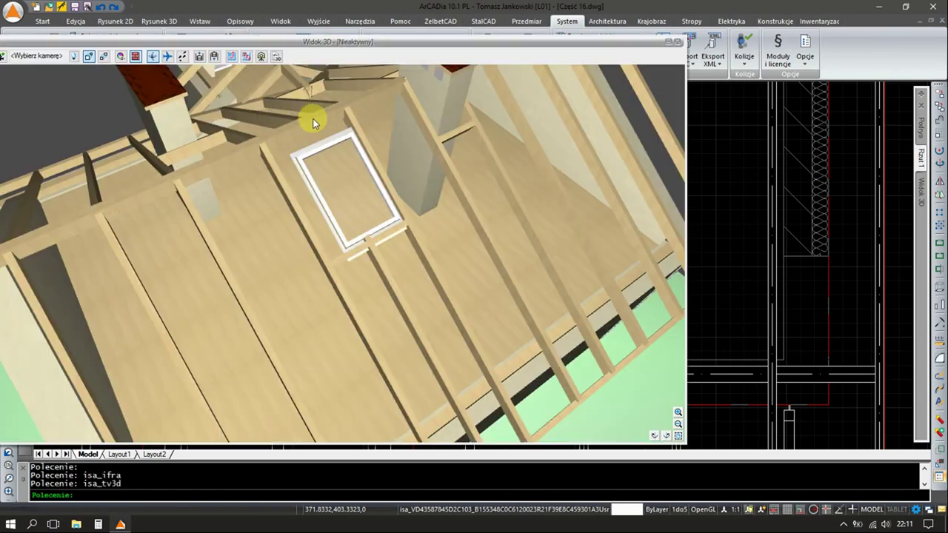
pyautogui.moveTo(378, 213); pyautogui.dragTo(343, 198)
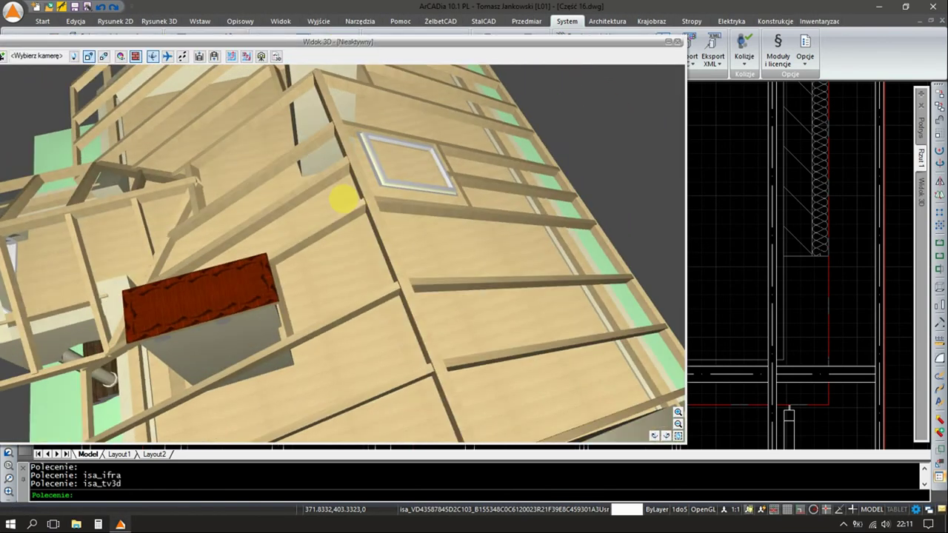
pyautogui.scroll(-3, 320, 201)
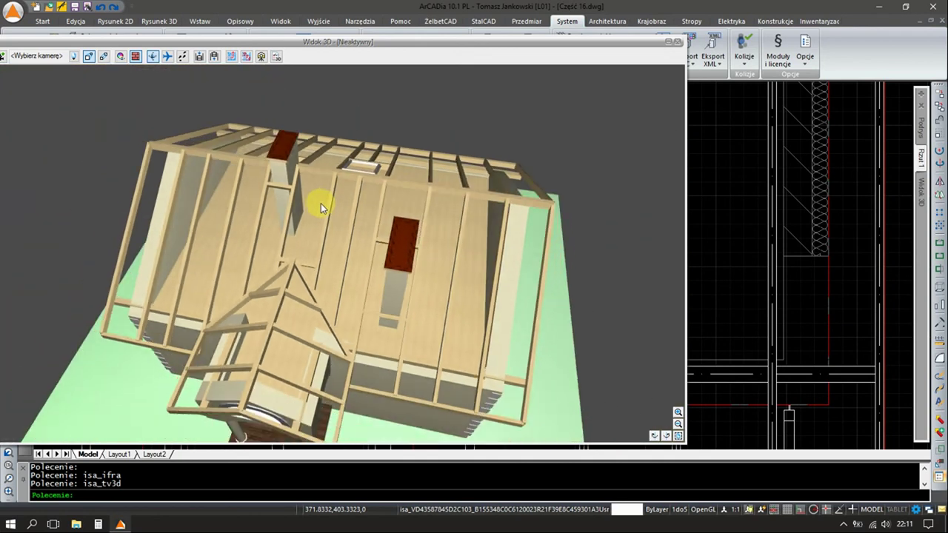
pyautogui.moveTo(321, 203); pyautogui.dragTo(334, 237)
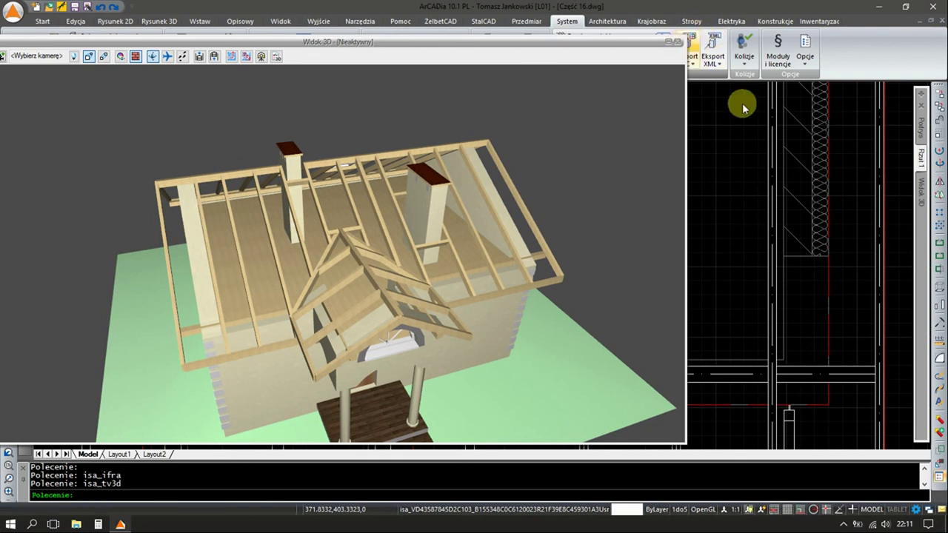
# Close the 3D view and recentre the zoomed-out Część 16.dwg roof framing plan
pyautogui.click(677, 41)
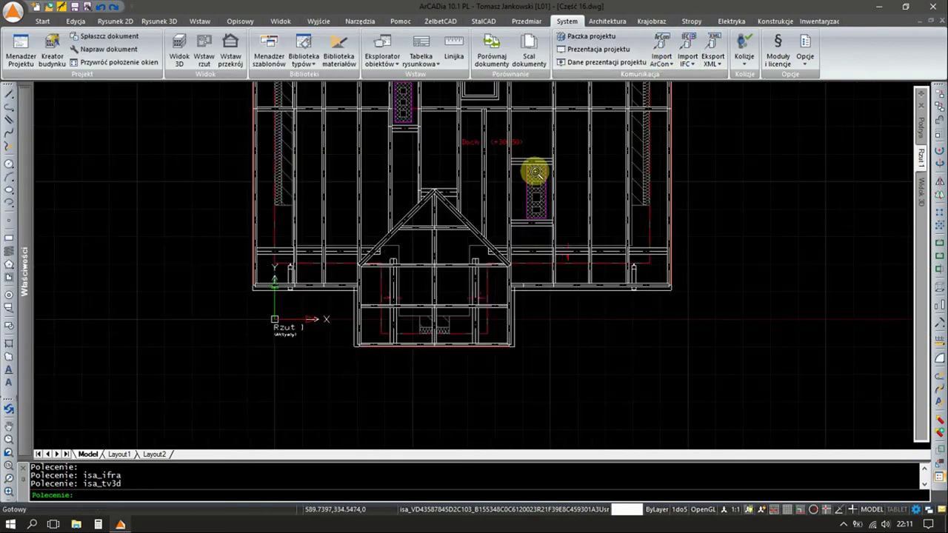
pyautogui.scroll(-1, 504, 244)
pyautogui.scroll(-2, 481, 287)
pyautogui.moveTo(480, 285); pyautogui.dragTo(444, 280, button='middle')
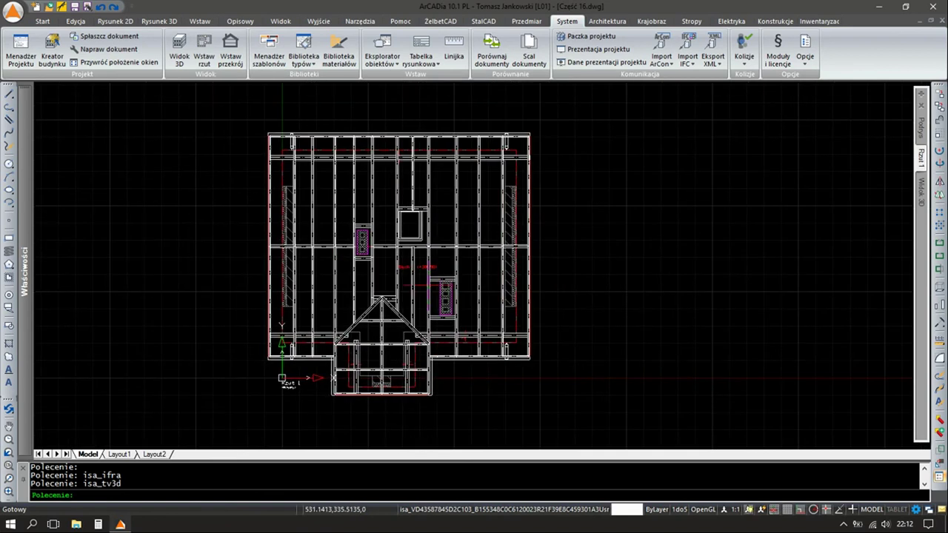